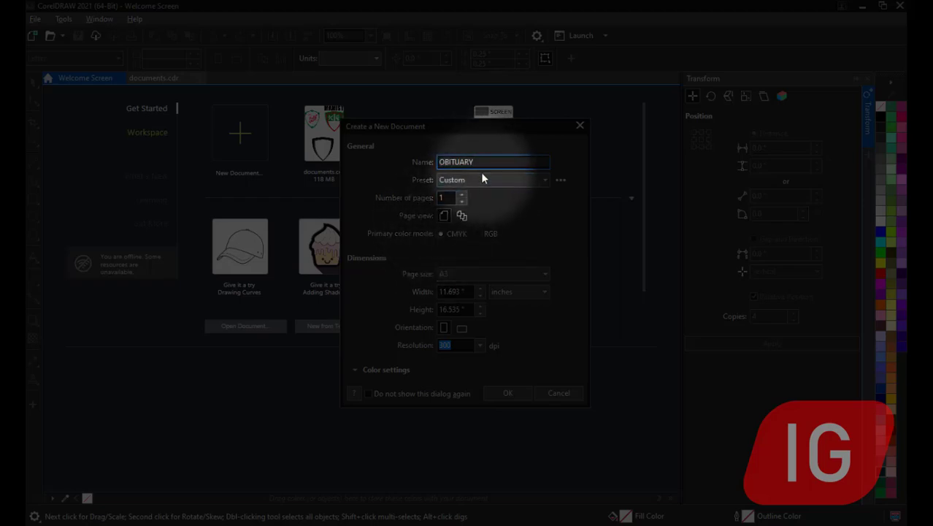
Step: Create a new document named OBITUARY with one A3 portrait page, CMYK color mode and 300 dpi resolution
click(474, 179)
click(468, 166)
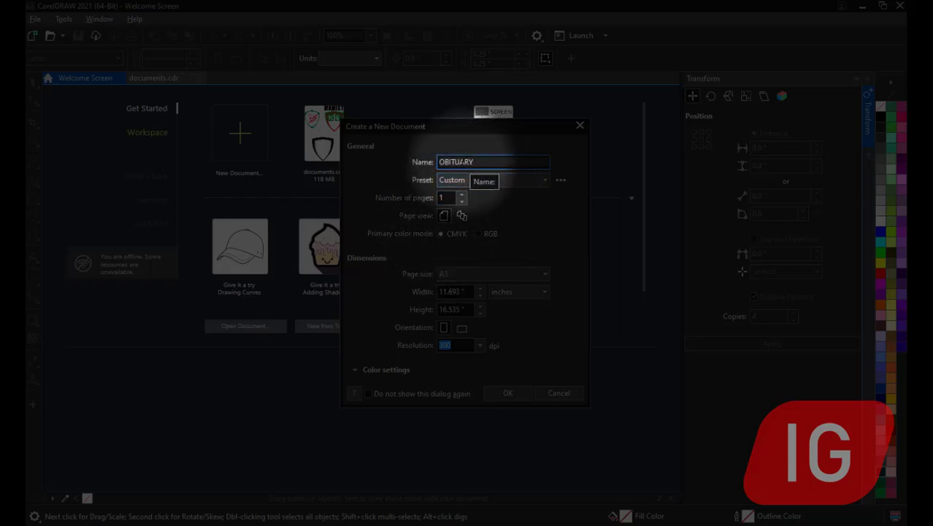
click(457, 274)
click(453, 275)
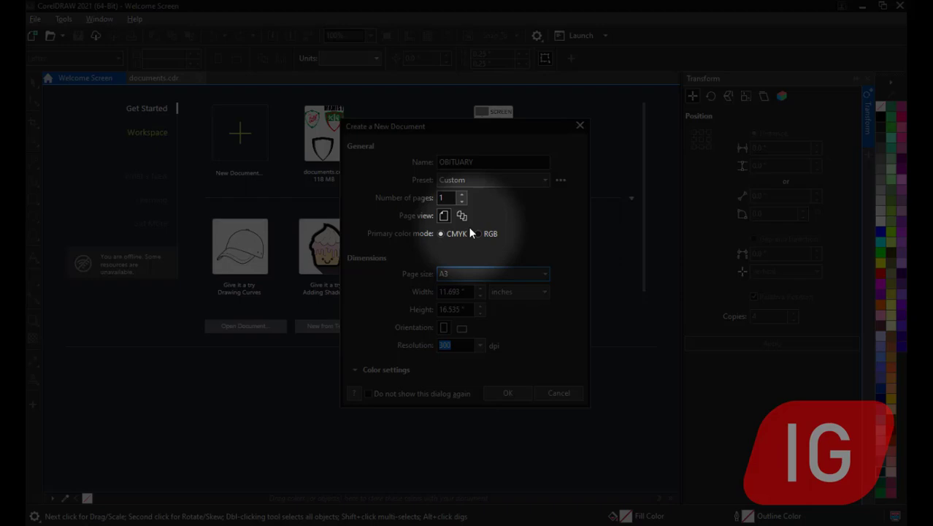
click(515, 398)
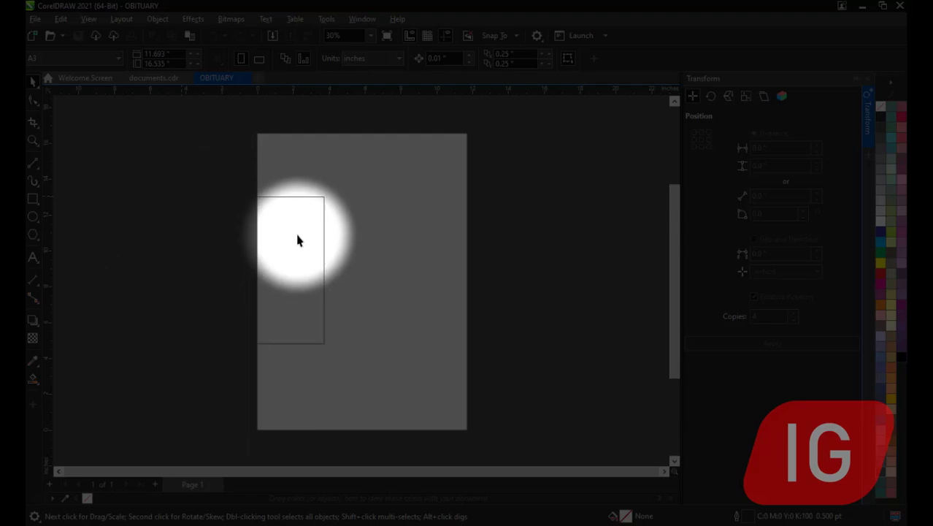
Step: Place the man's portrait photo on the page and shift it slightly down and to the right of the page centre
click(235, 291)
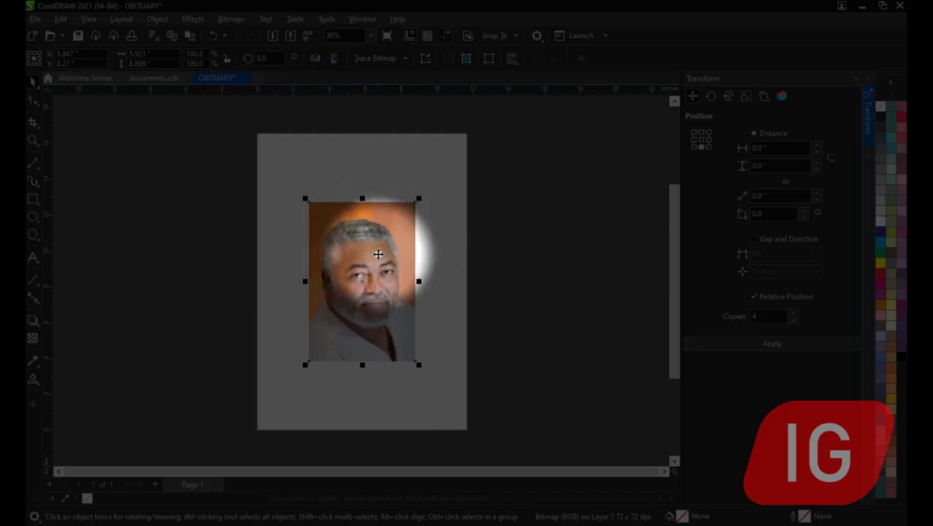
drag(364, 250, 403, 278)
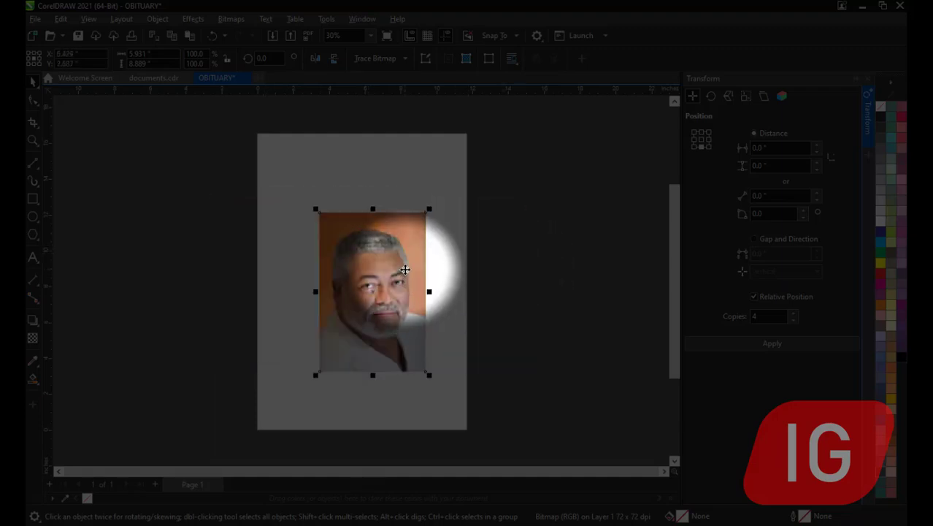
click(405, 271)
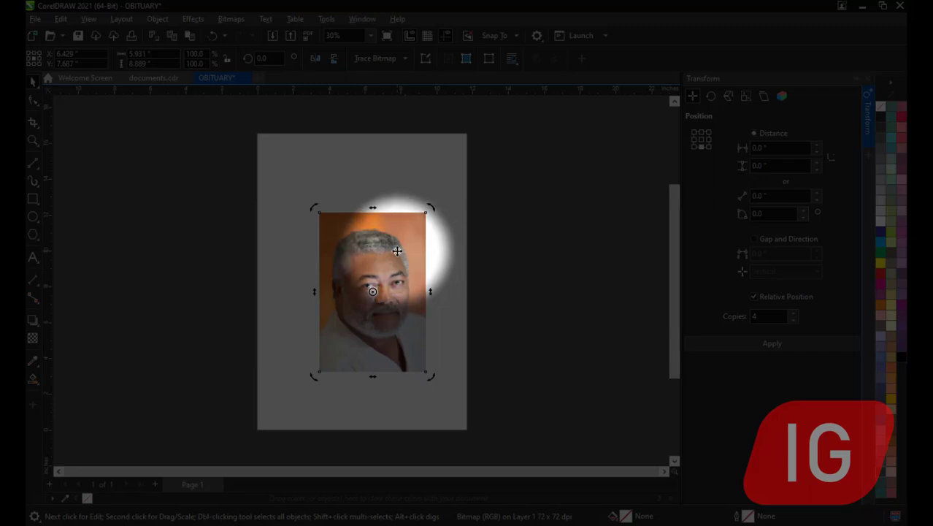
click(372, 192)
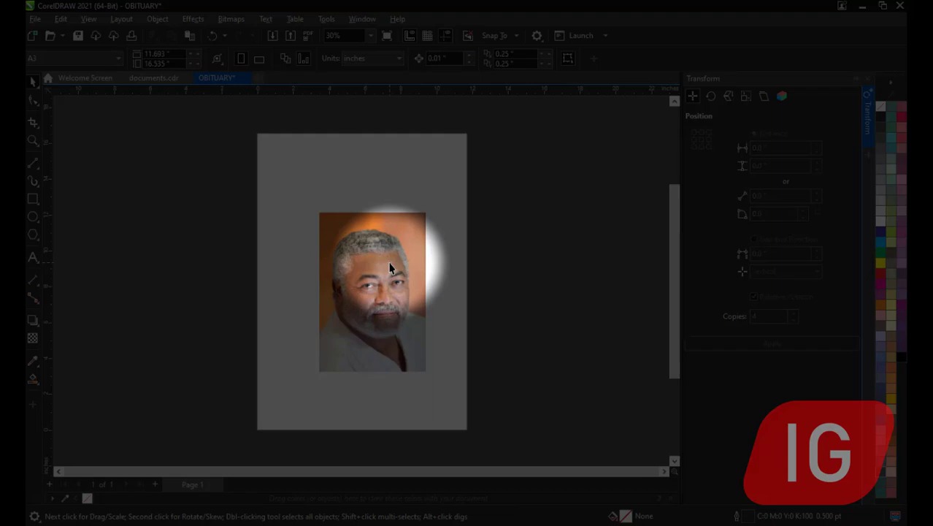
Step: Reposition the portrait photo near the page centre, at about X 5.67" and Y 8.44"
drag(390, 269, 333, 279)
click(414, 321)
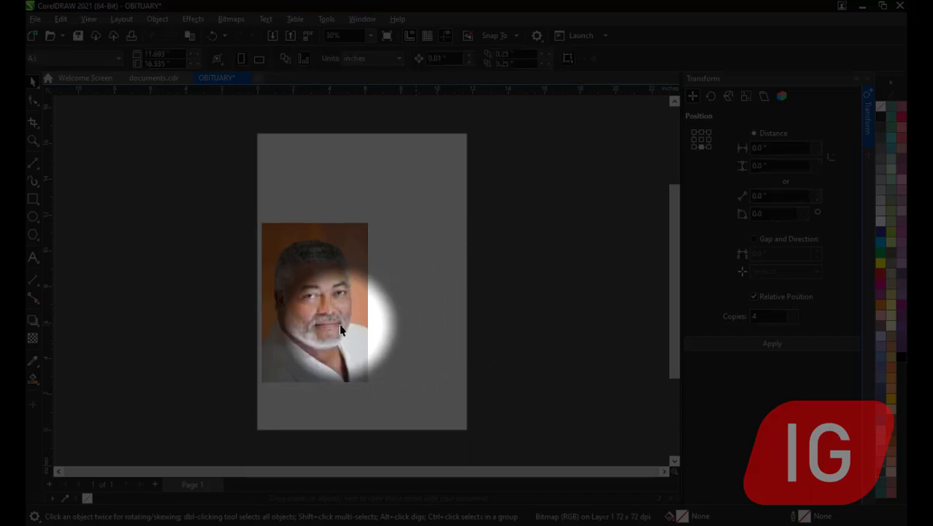
click(308, 271)
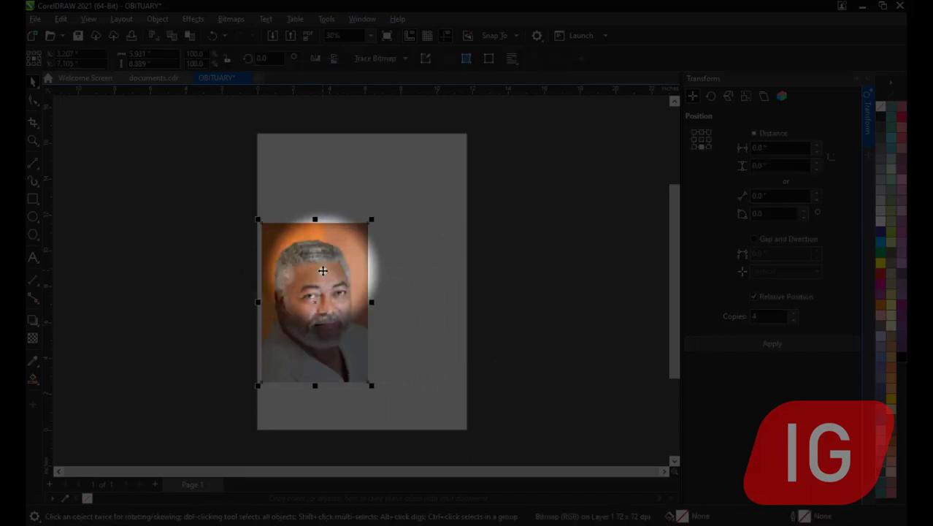
drag(307, 271, 343, 280)
scroll(315, 251, up, 1)
scroll(359, 286, up, 2)
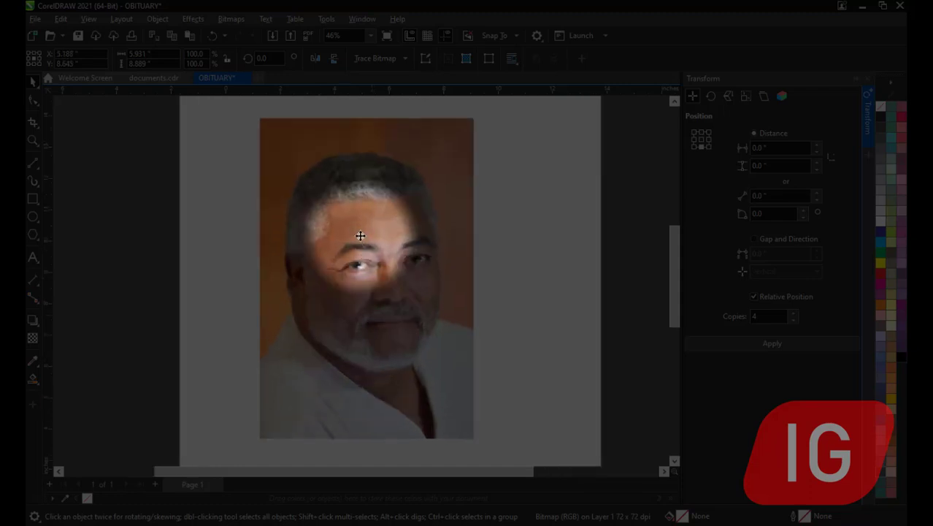
drag(361, 238, 377, 249)
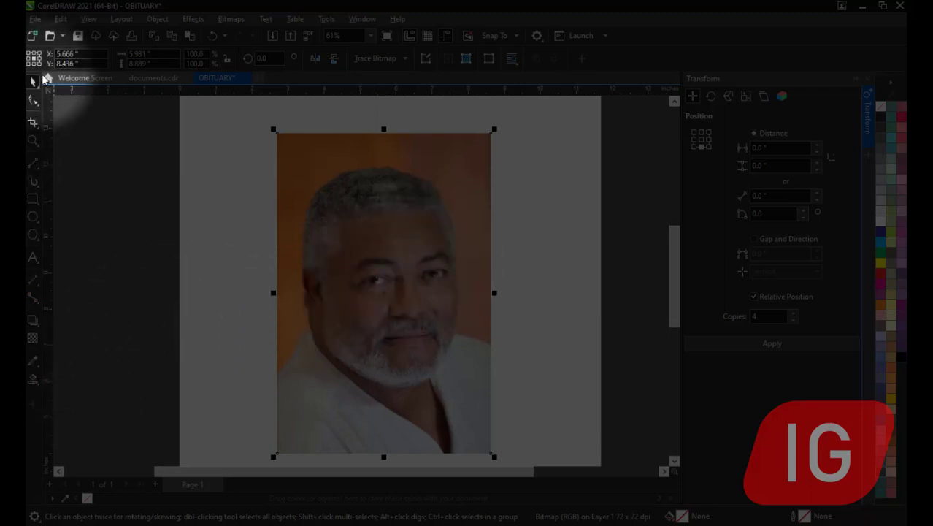
Step: Activate the B-Spline tool for tracing the portrait photo
click(41, 172)
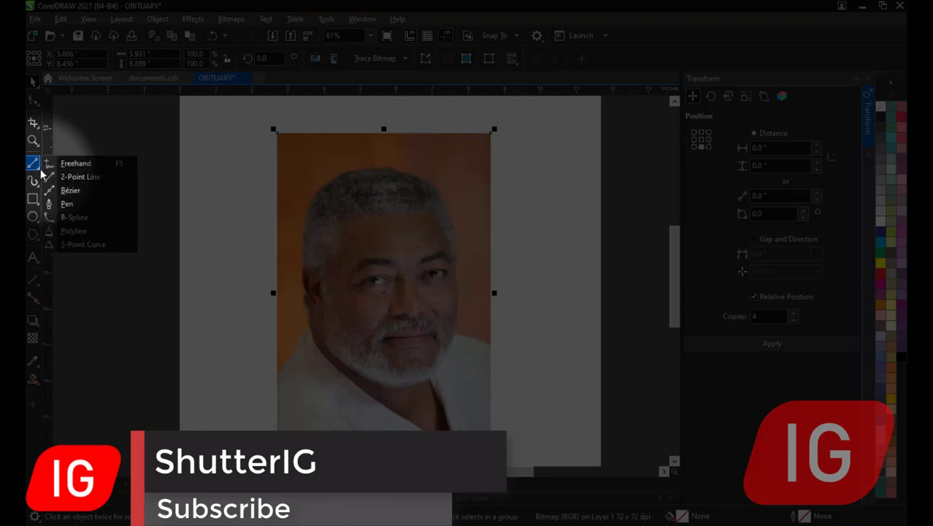
click(81, 218)
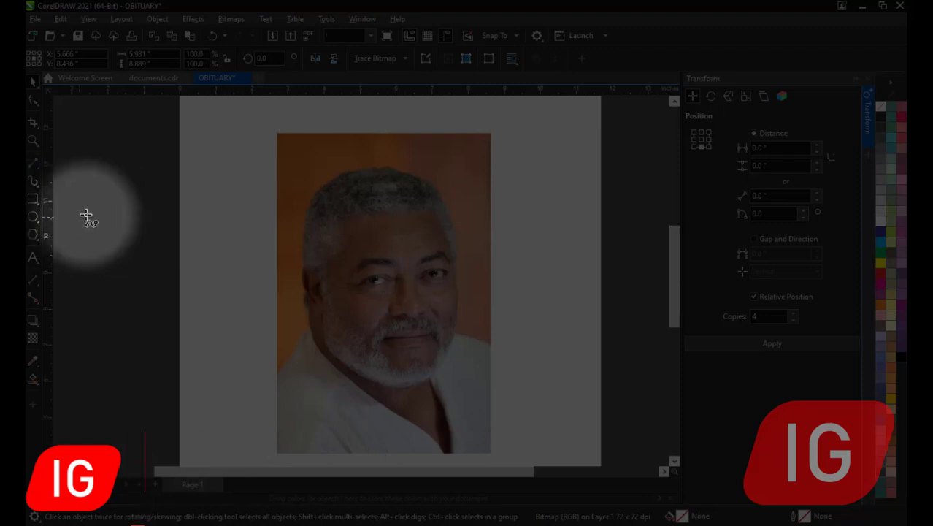
click(278, 454)
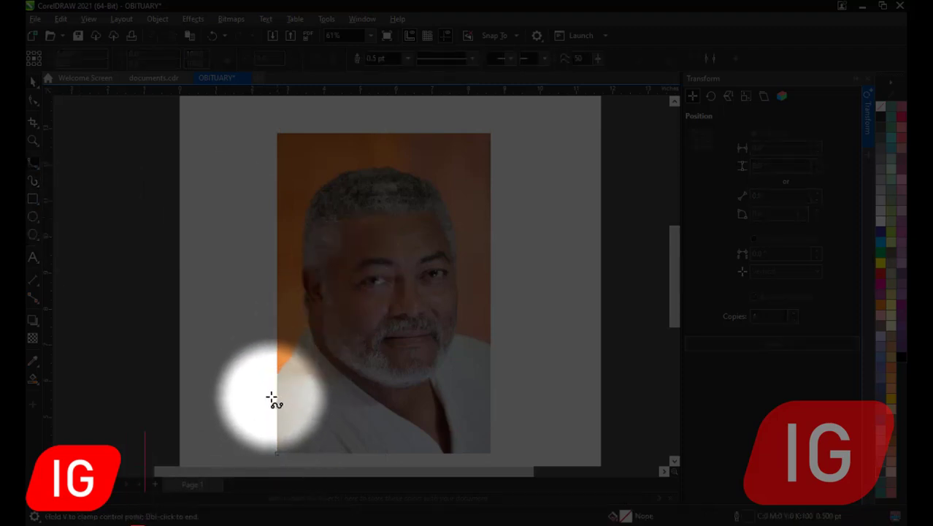
click(149, 282)
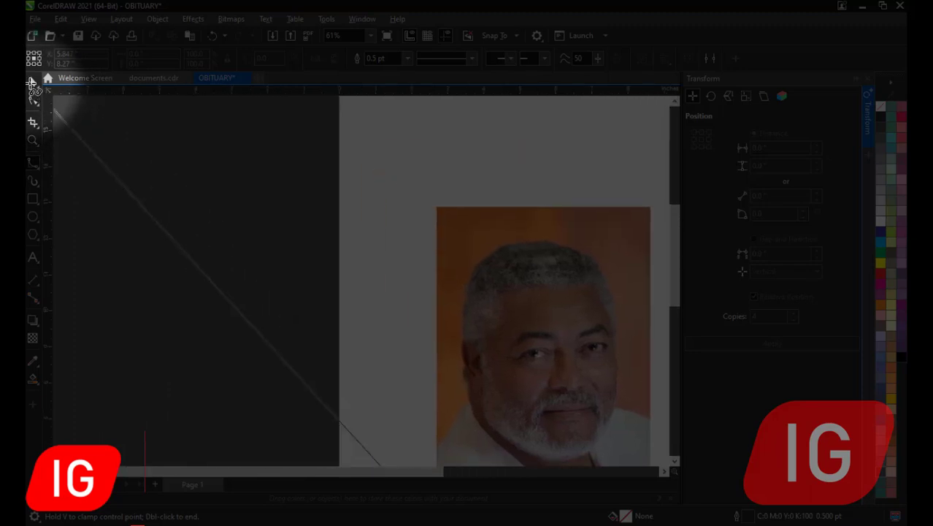
scroll(458, 305, down, 2)
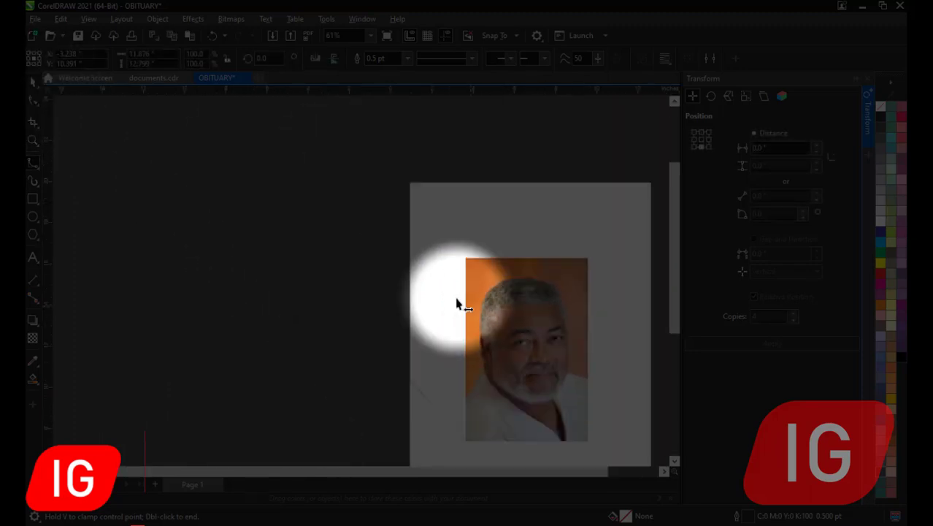
scroll(458, 305, down, 2)
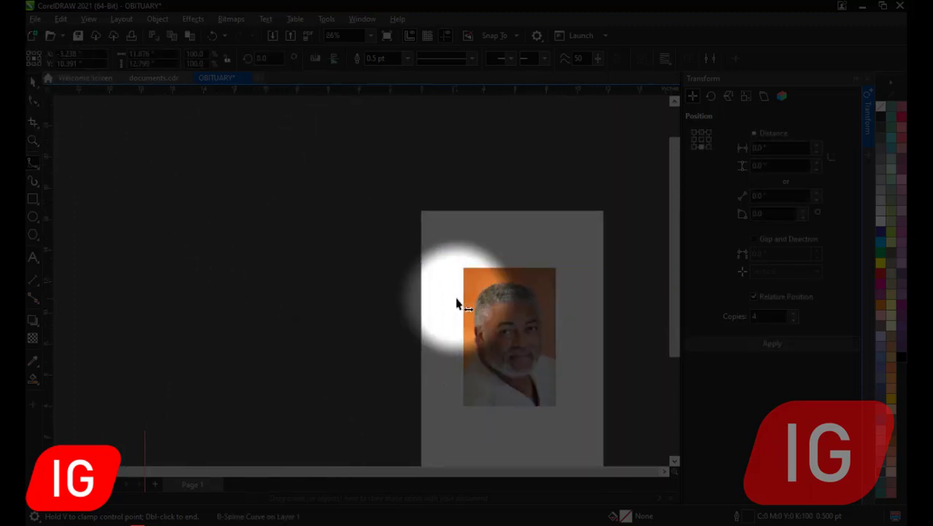
Step: Start a B-spline outline at the photo's lower-left corner and run it up the left edge to the shoulder
scroll(504, 413, up, 5)
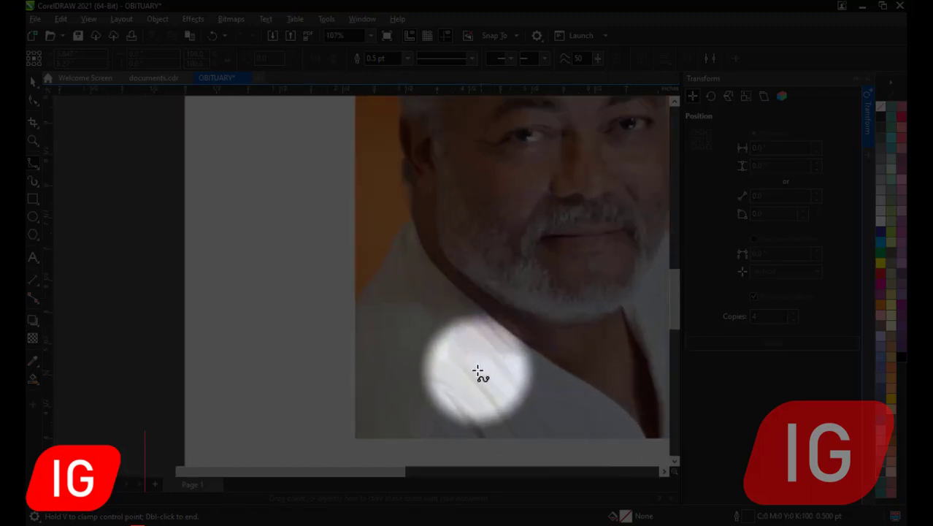
scroll(478, 372, up, 2)
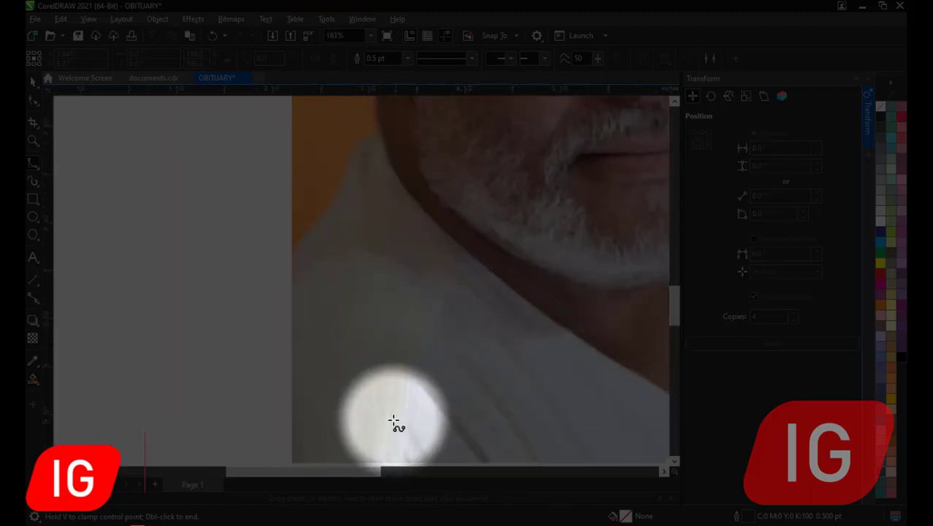
drag(673, 302, 674, 322)
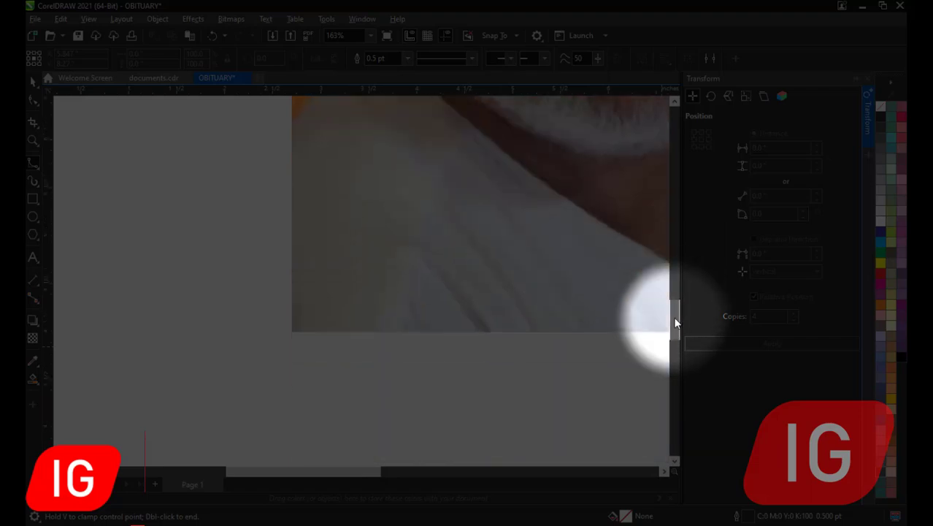
scroll(333, 324, up, 2)
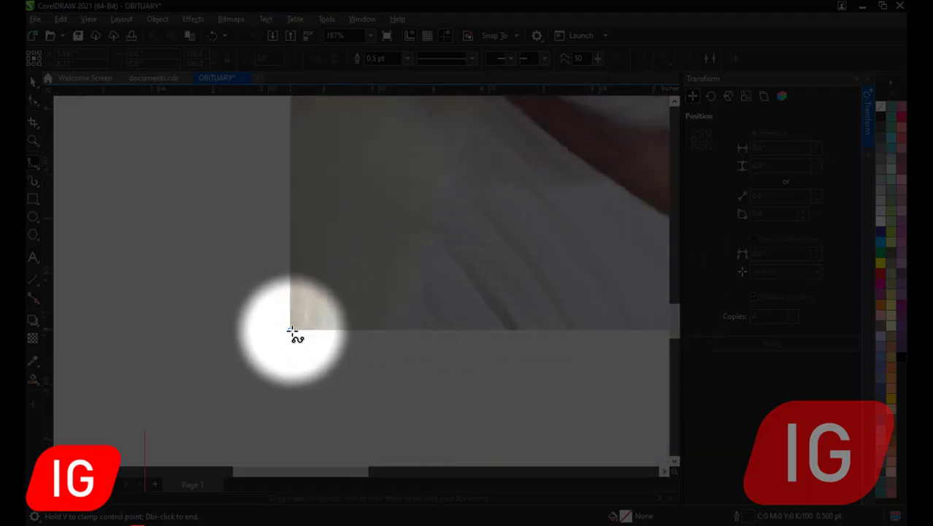
click(291, 330)
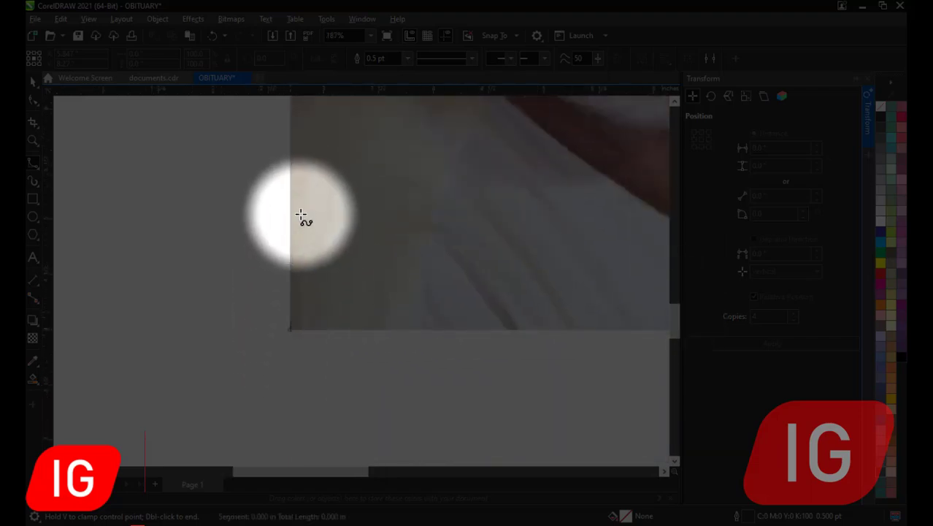
click(290, 148)
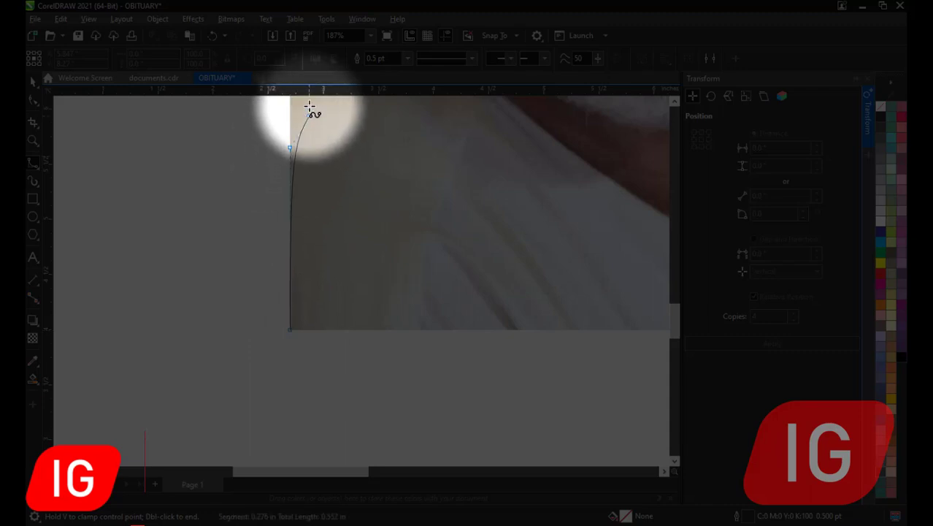
click(290, 150)
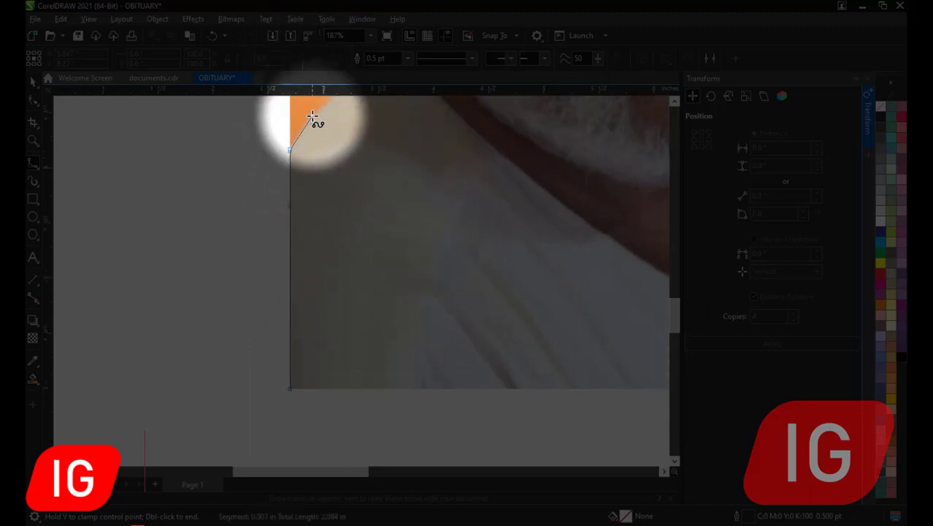
Step: Continue the B-spline outline along the shoulder and over the collar tip to the neck
click(311, 120)
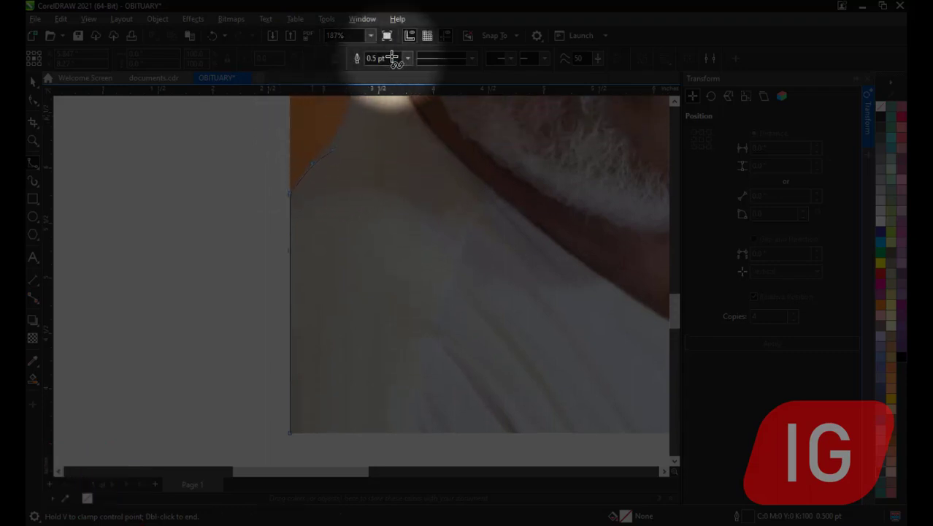
click(335, 177)
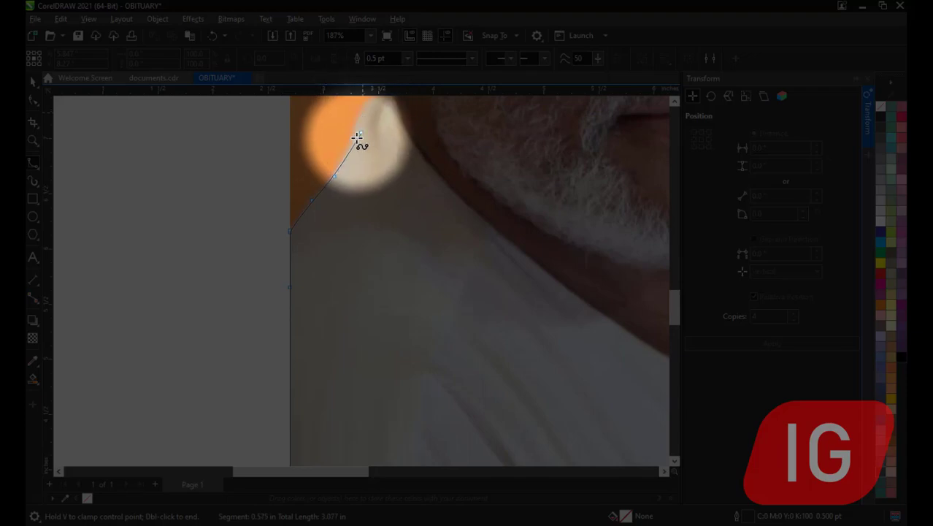
click(350, 142)
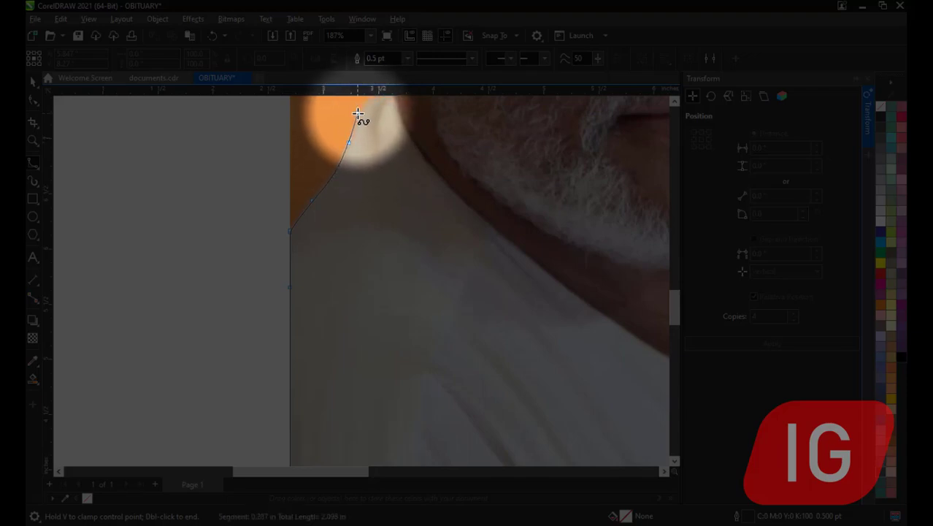
click(358, 113)
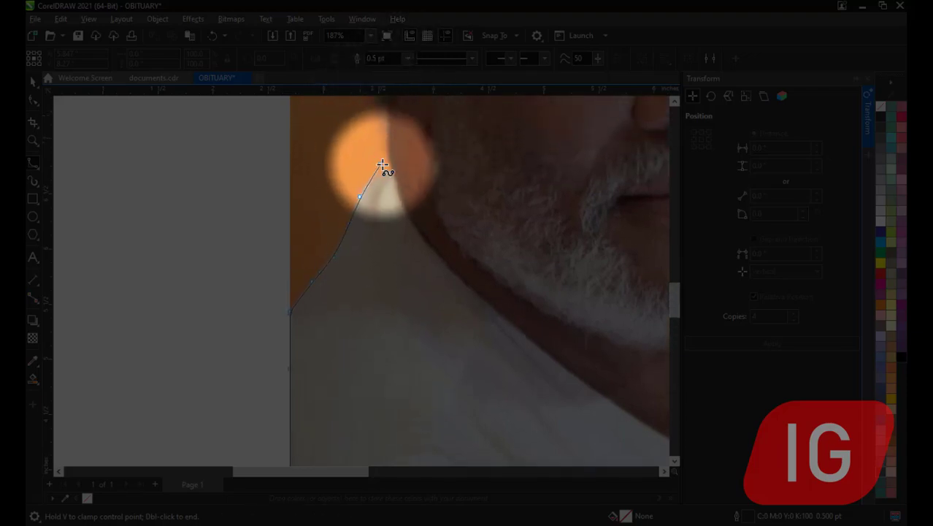
drag(382, 165, 372, 179)
click(373, 179)
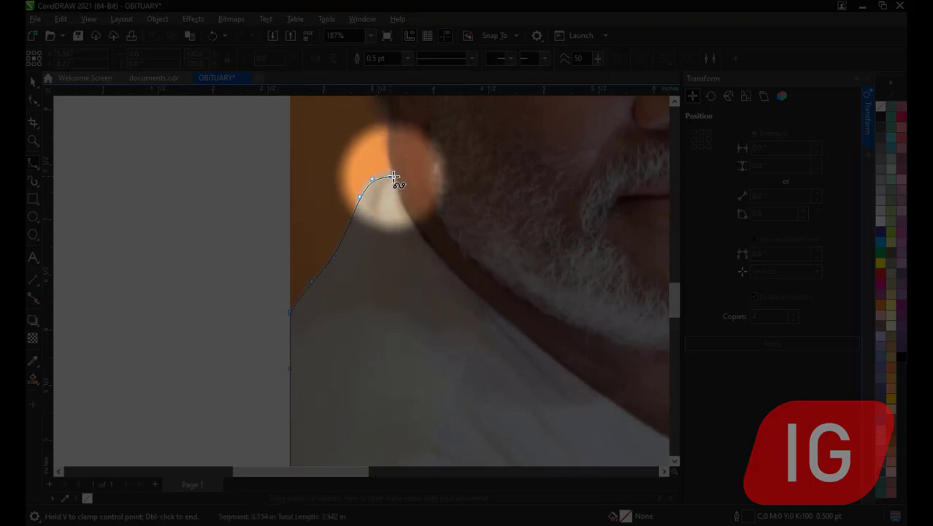
click(393, 175)
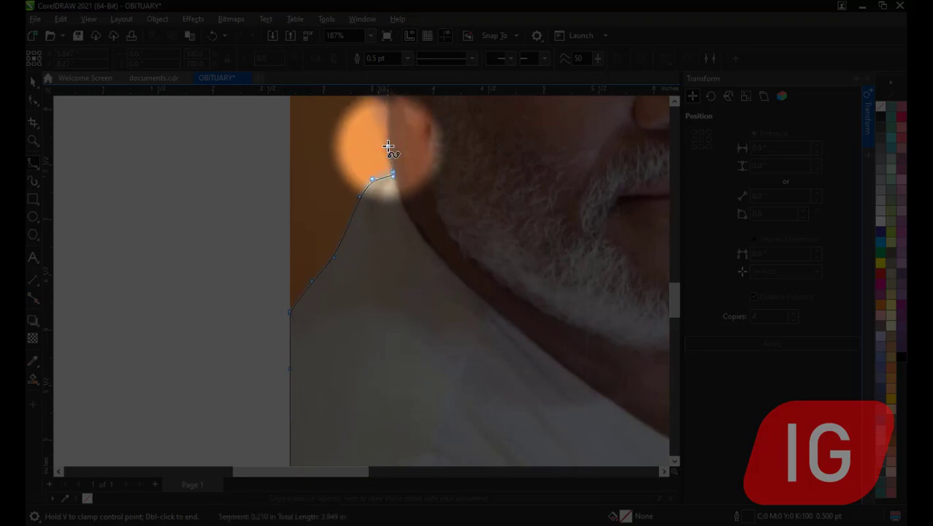
Step: Extend the B-spline outline up the neck and around the outer edge of the ear to the hairline
scroll(402, 117, up, 3)
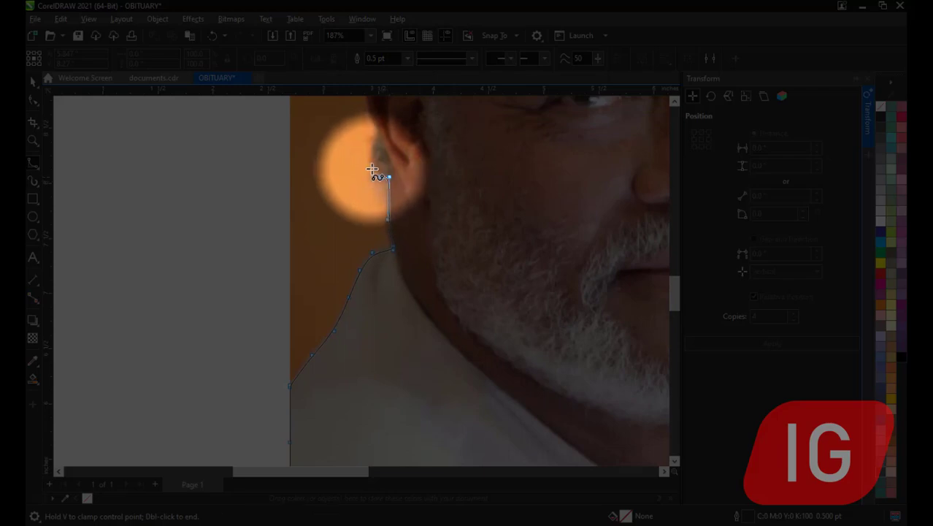
click(372, 164)
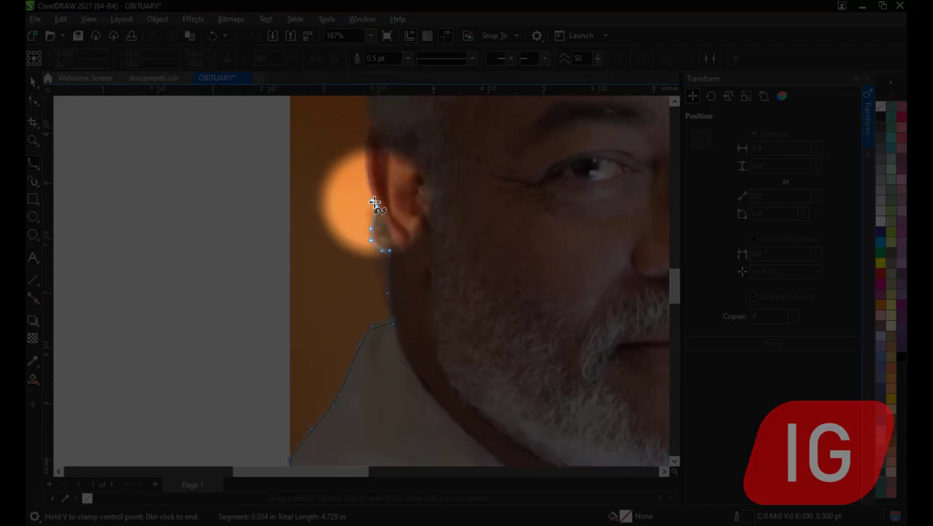
click(377, 202)
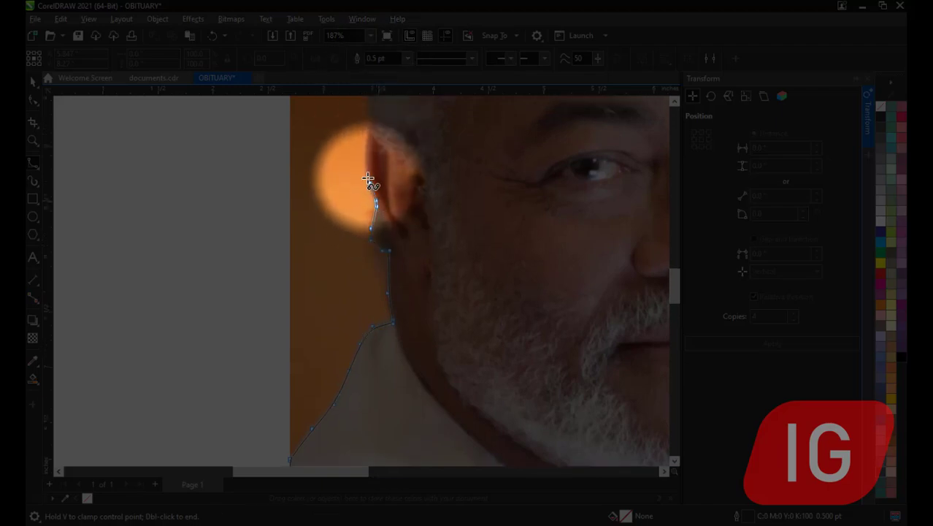
click(364, 159)
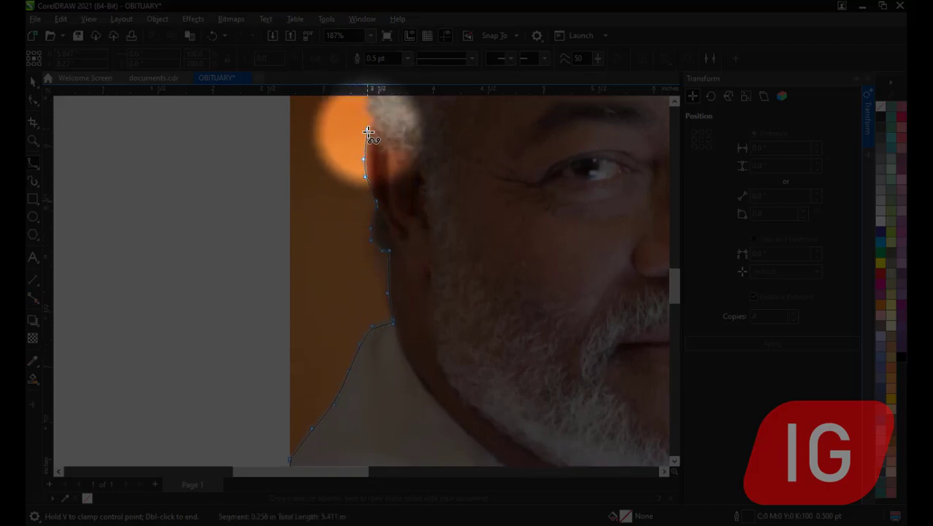
click(368, 132)
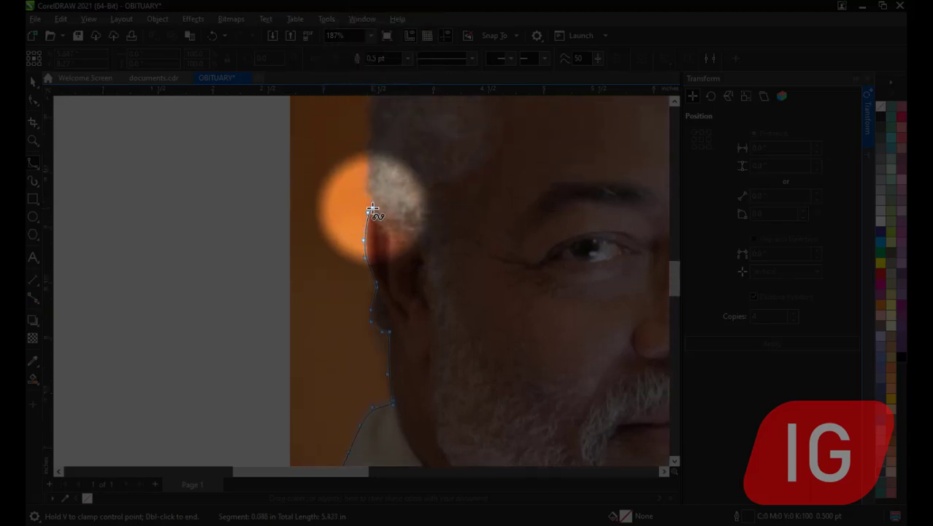
Step: Extend the B-spline outline from the top of the ear up the edge of the hair on the photo's left side
click(373, 206)
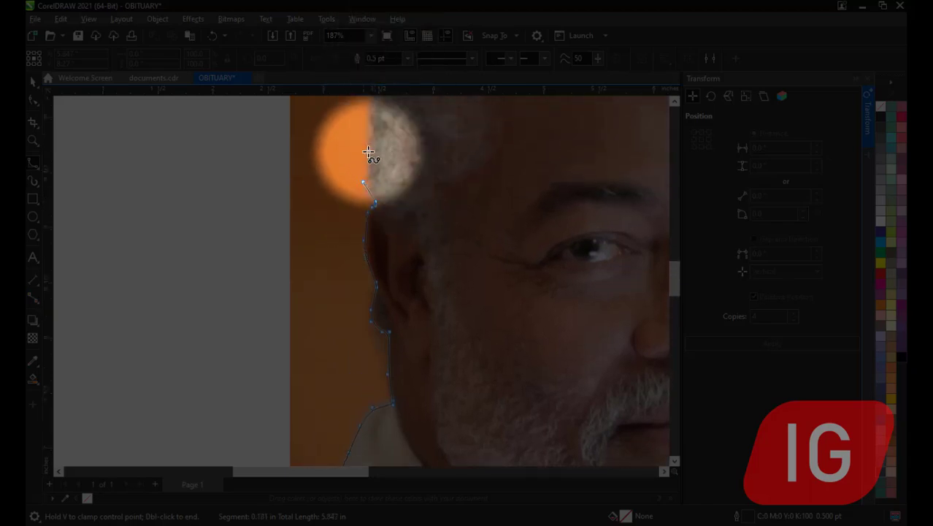
click(368, 152)
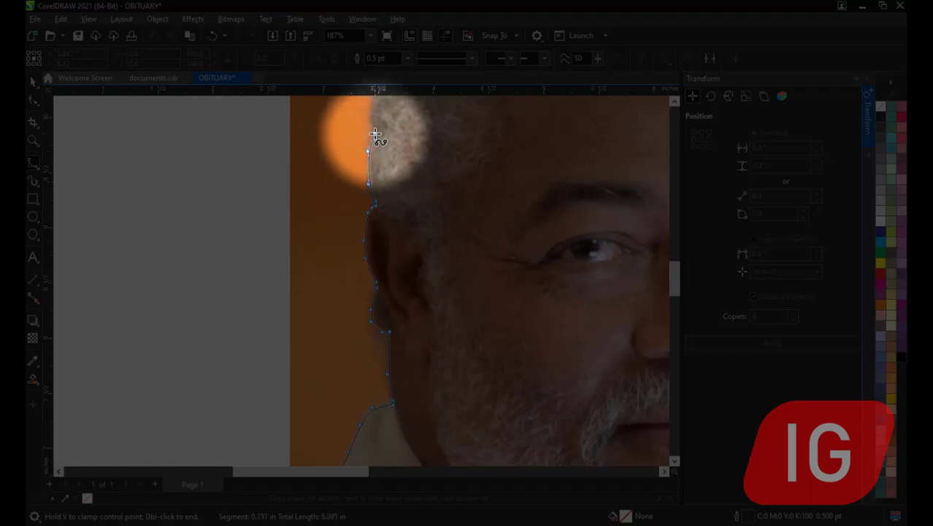
click(375, 135)
click(368, 117)
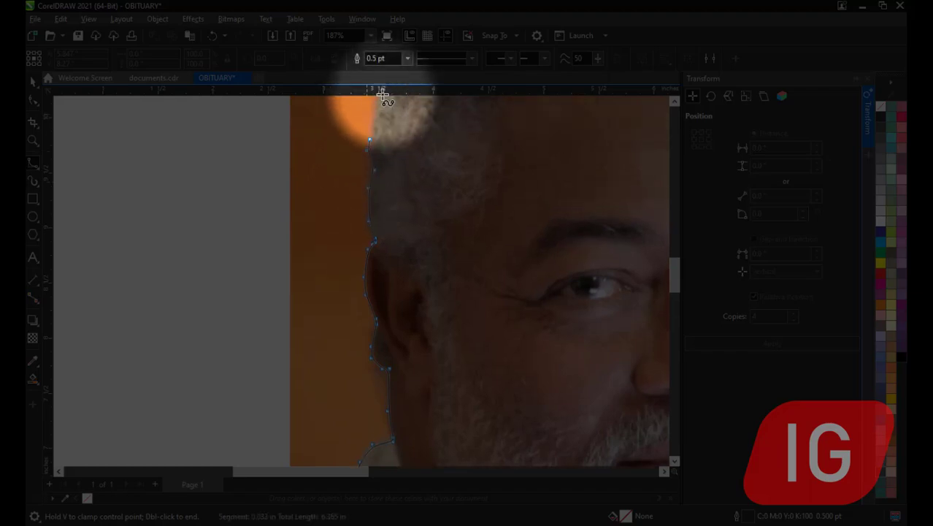
click(374, 152)
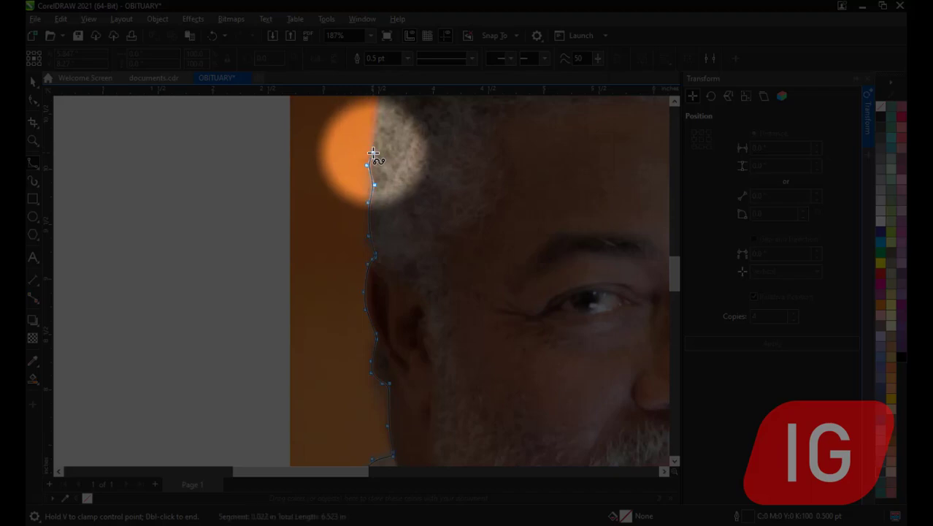
click(376, 129)
Step: Continue the B-spline outline up the side of the head and around the curve toward the crown
scroll(380, 127, up, 2)
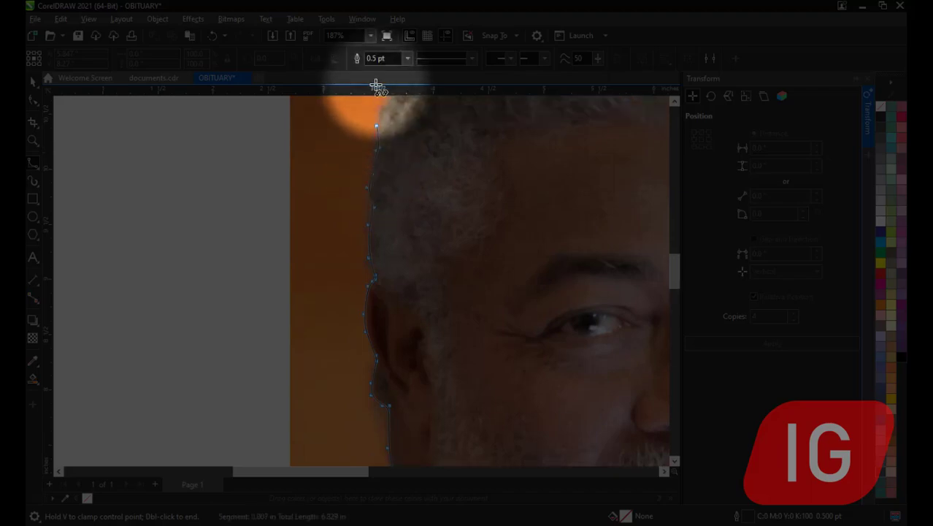
click(379, 147)
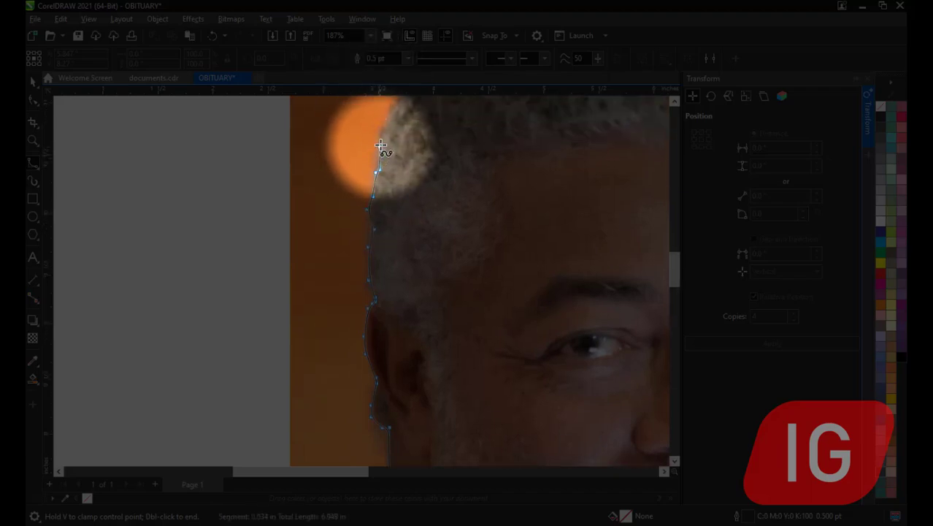
click(387, 121)
scroll(387, 124, up, 2)
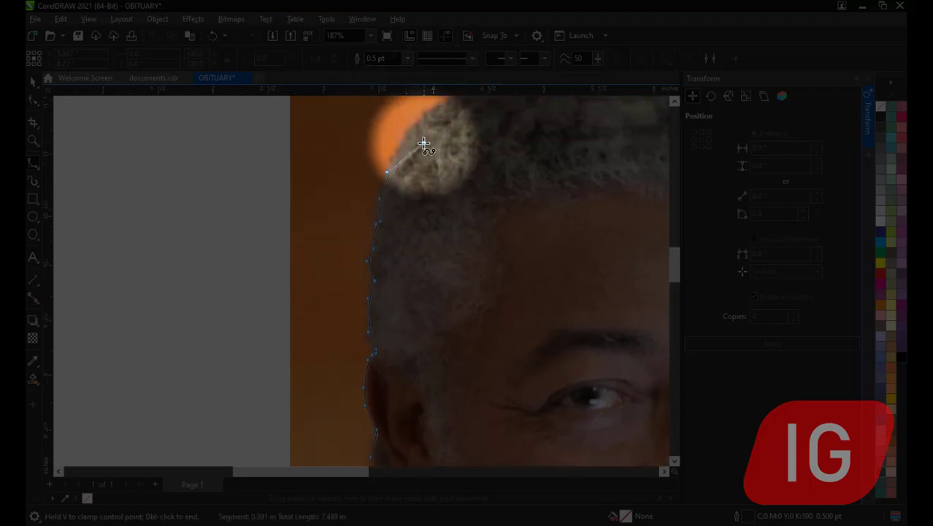
click(400, 148)
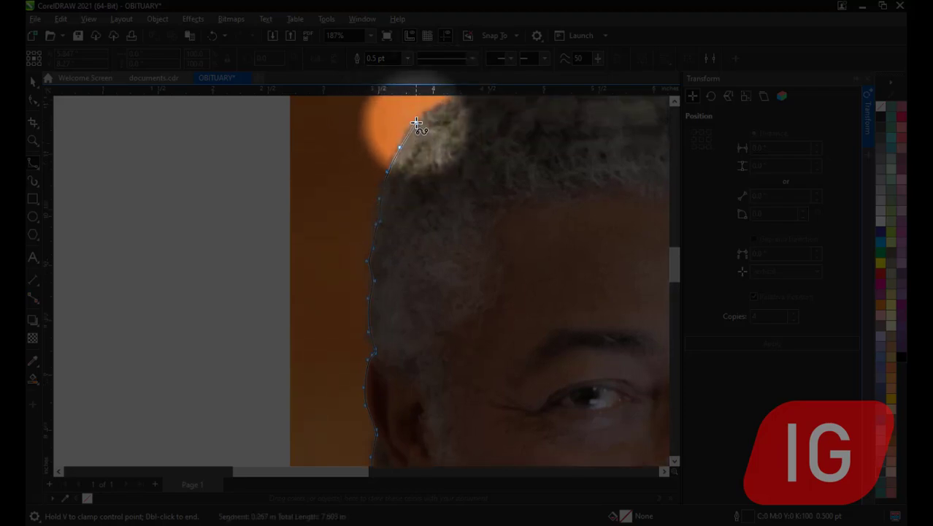
click(416, 122)
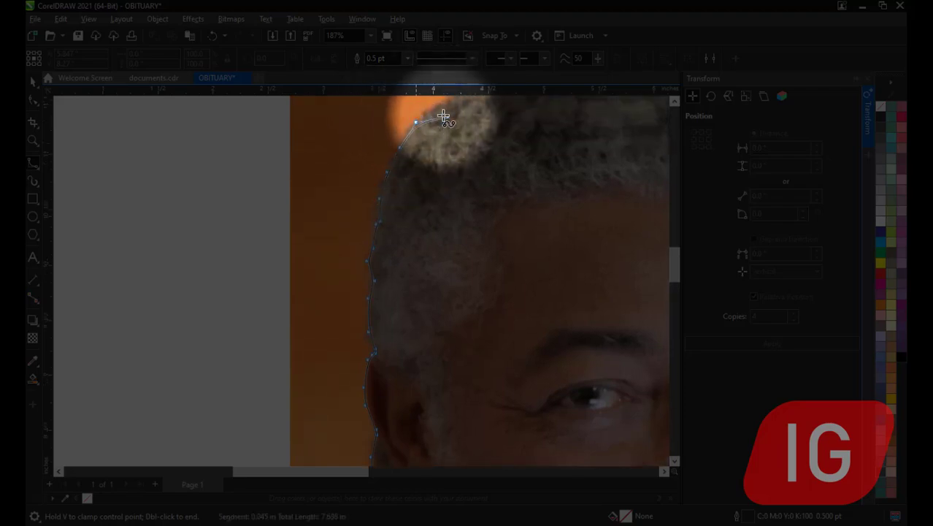
click(430, 110)
Step: Carry the B-spline outline along the upper edge of the hair to the middle of the crown
scroll(468, 109, up, 2)
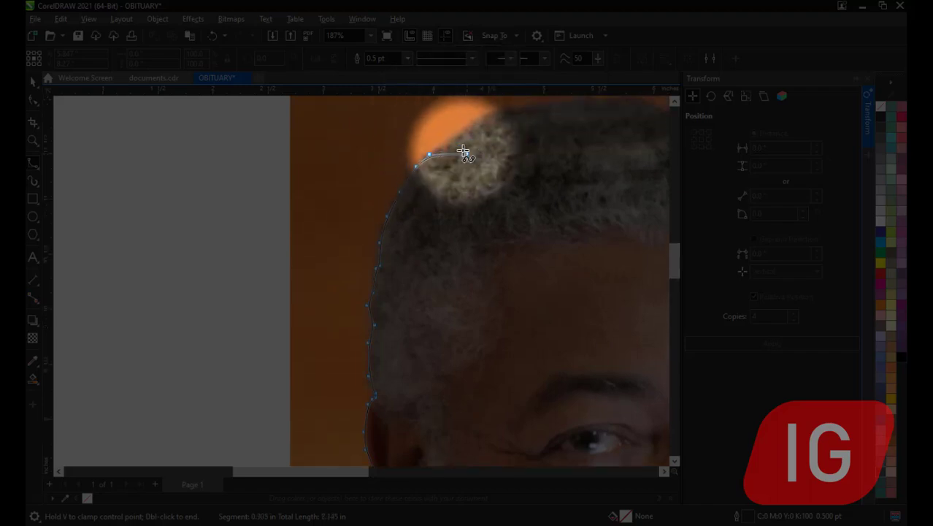
click(451, 144)
click(473, 125)
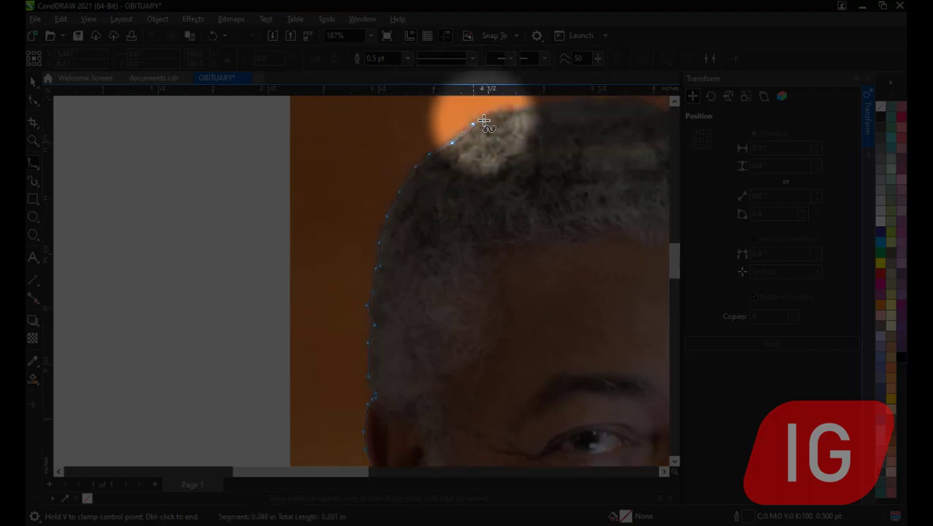
click(498, 115)
click(534, 111)
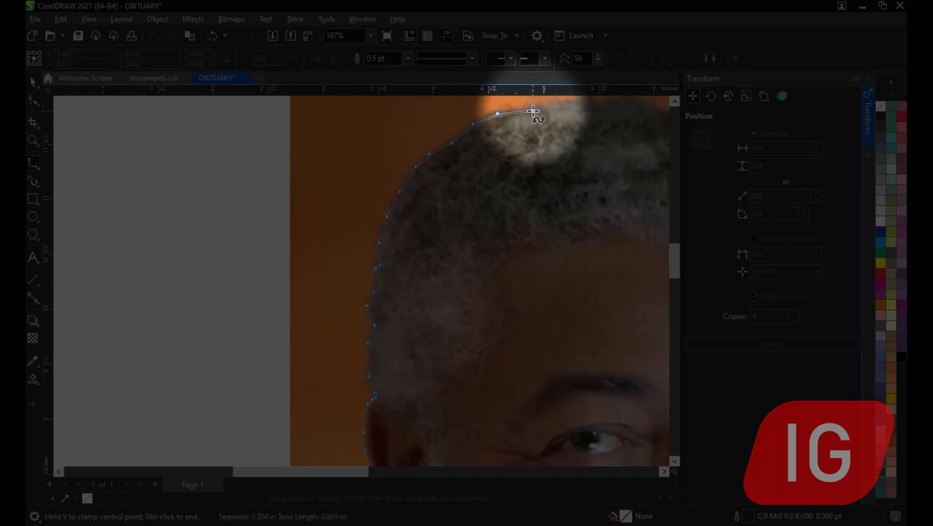
scroll(568, 101, up, 1)
click(566, 107)
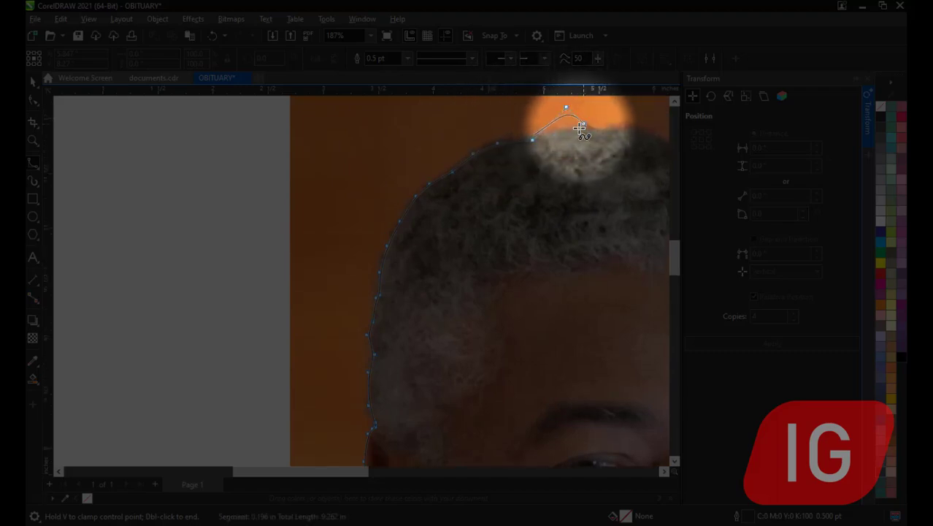
Step: Extend the B-spline outline from the middle of the crown over the hair to the photo's right side of the head
click(639, 131)
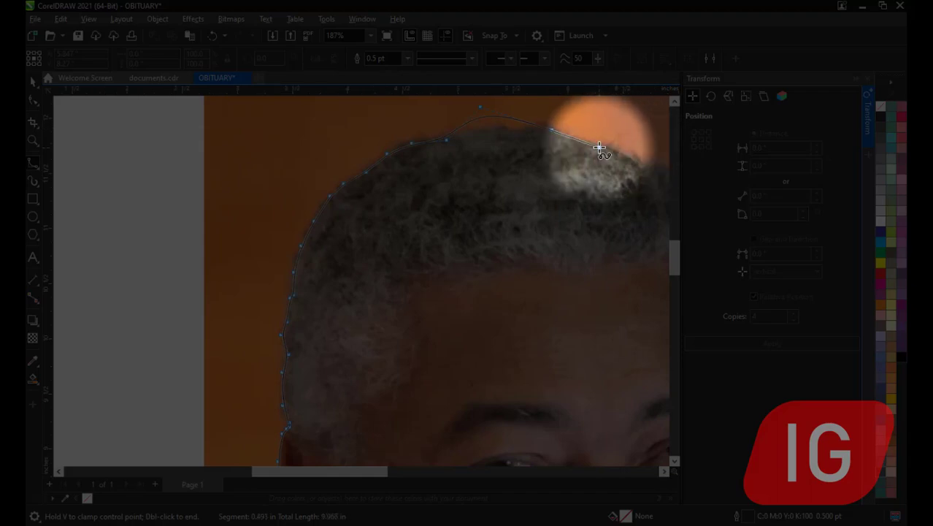
click(601, 147)
click(659, 170)
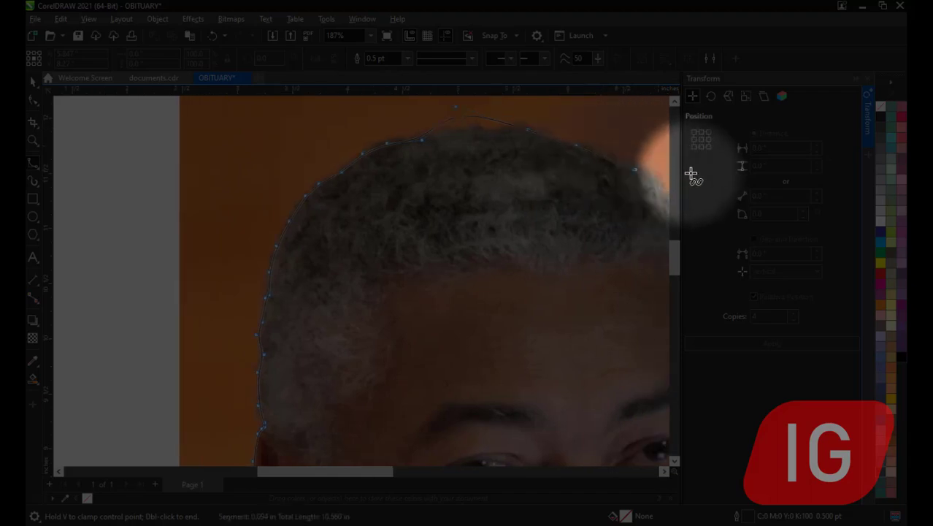
click(594, 174)
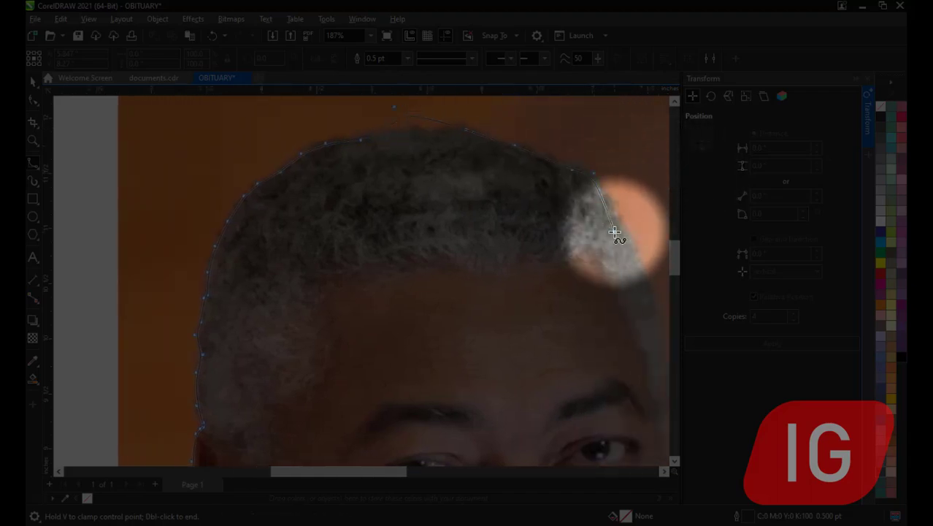
click(609, 191)
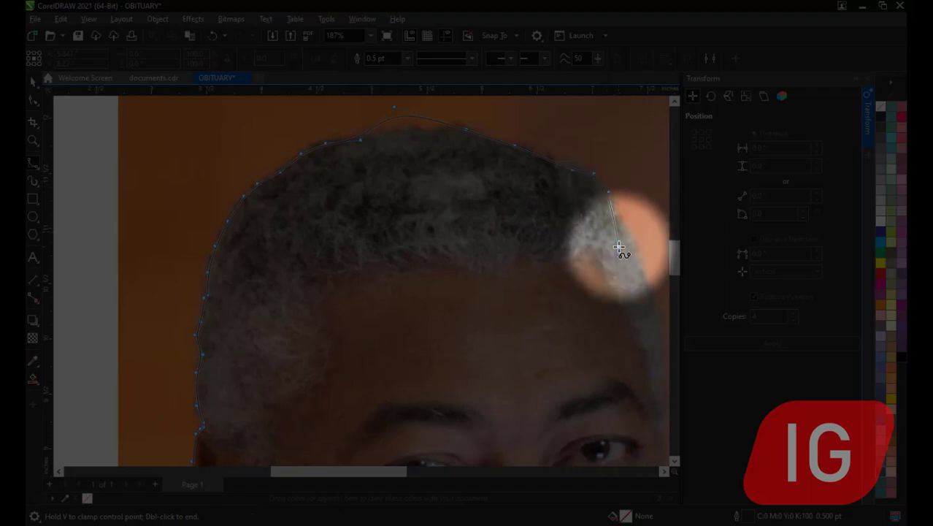
Step: Run the B-spline outline down the right side of the head to the temple beside the eye
click(631, 242)
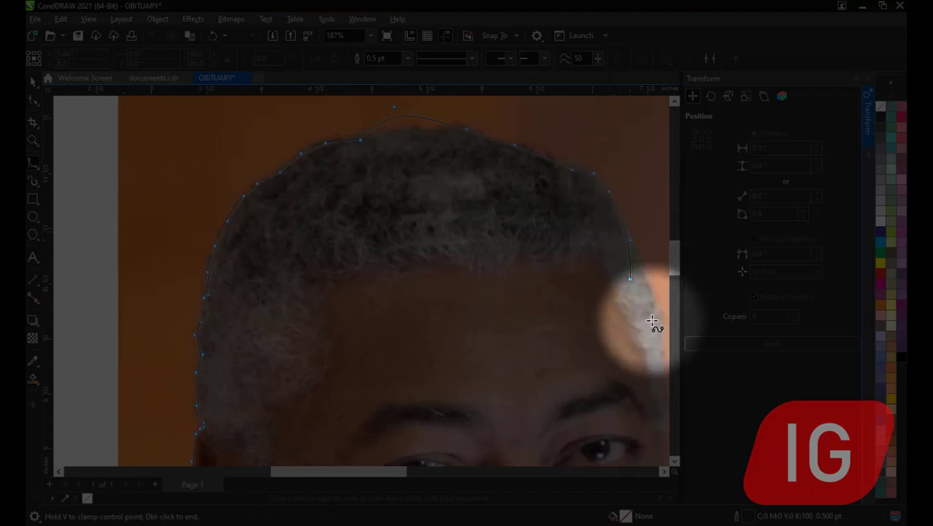
click(651, 284)
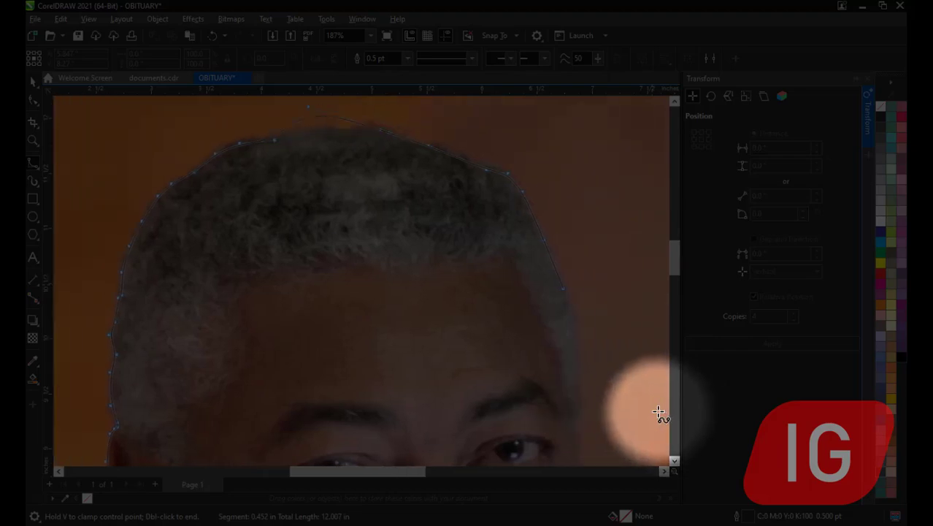
click(582, 348)
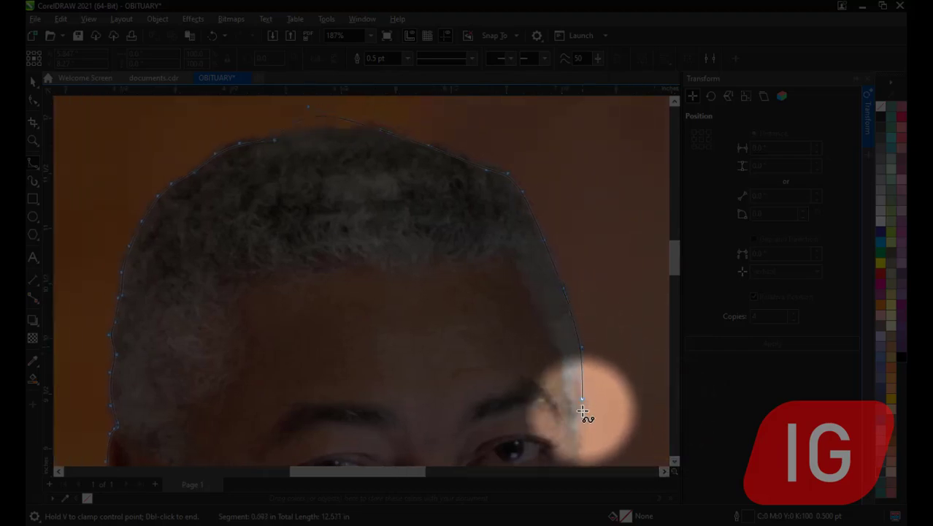
scroll(575, 416, down, 2)
click(581, 329)
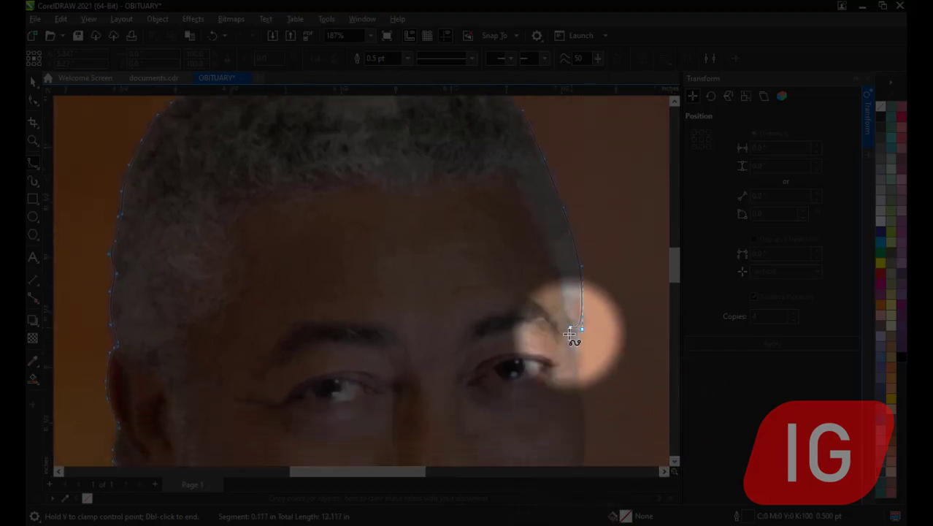
click(573, 346)
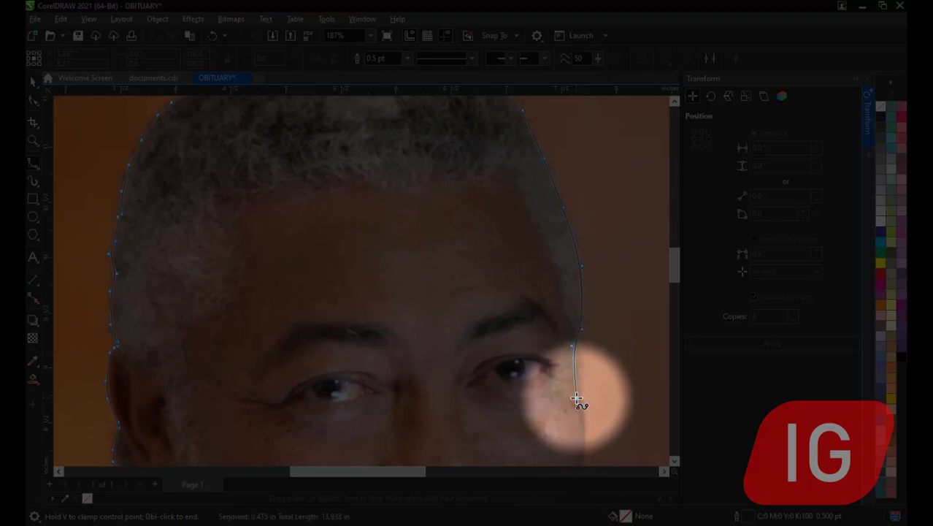
Step: Continue the B-spline outline down the cheek to the beard and along the shoulder to the photo's right edge
click(579, 405)
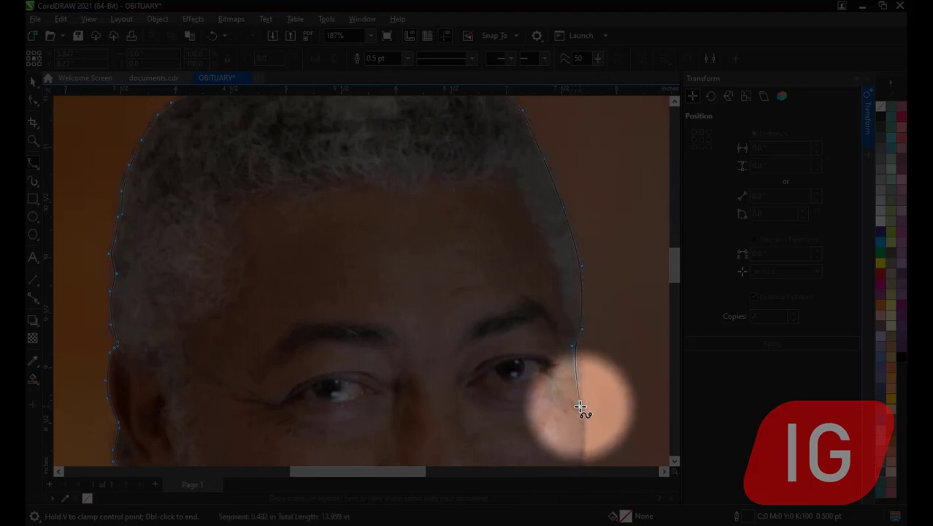
click(586, 456)
scroll(584, 438, down, 3)
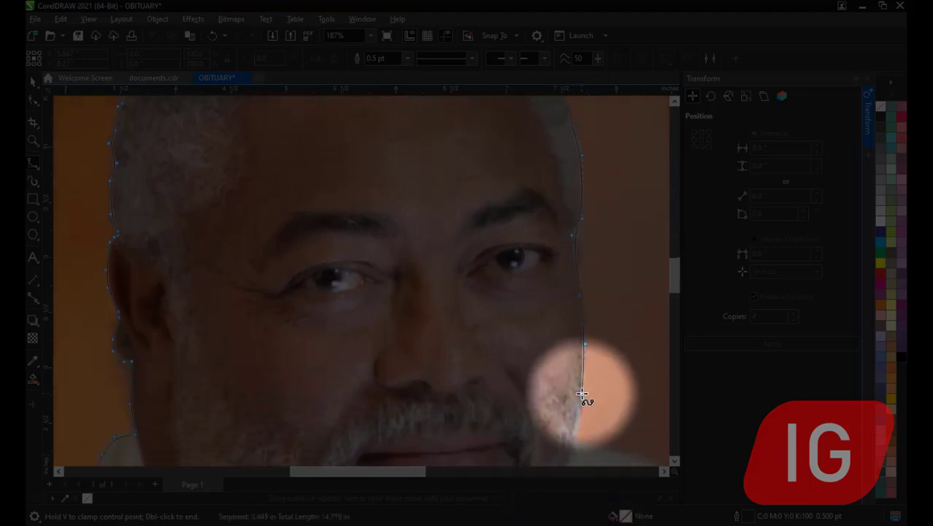
click(582, 395)
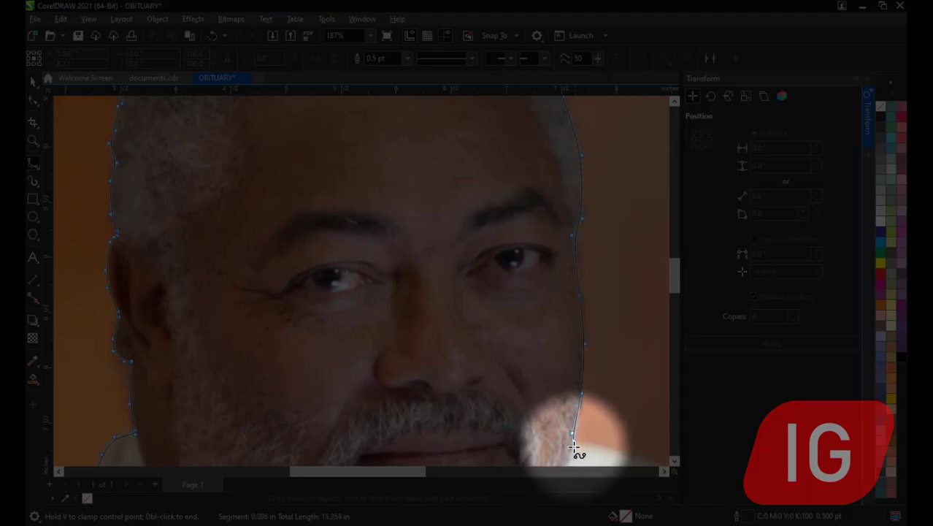
click(595, 445)
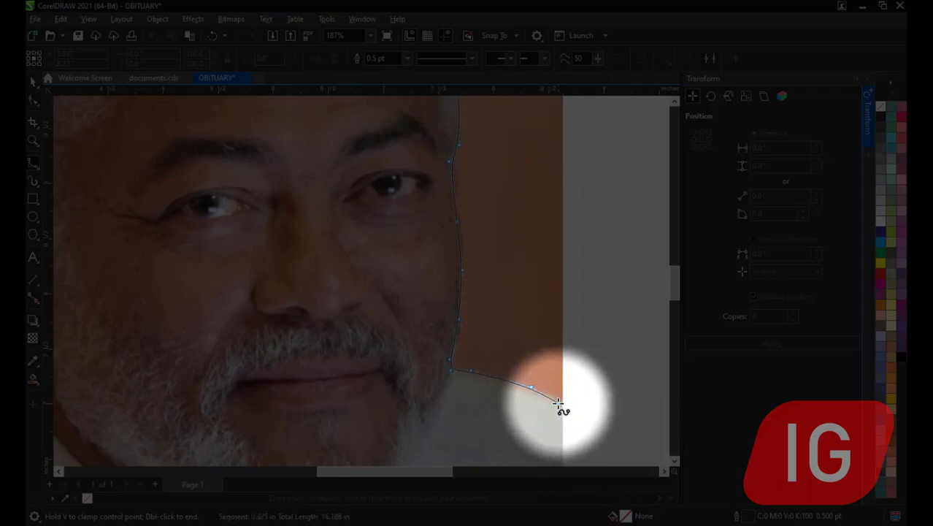
click(558, 403)
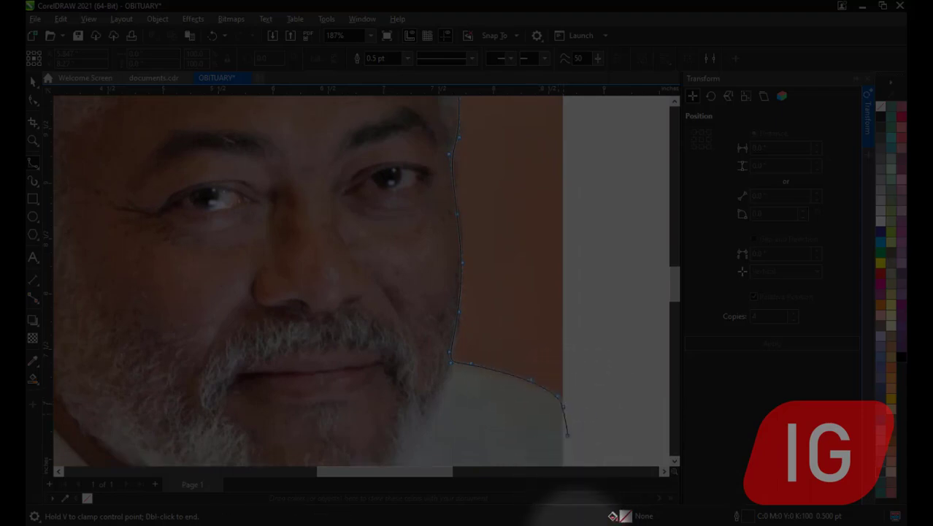
Step: Run the B-spline outline down the photo's right edge and along its bottom edge, closing it at the lower-left corner
click(561, 430)
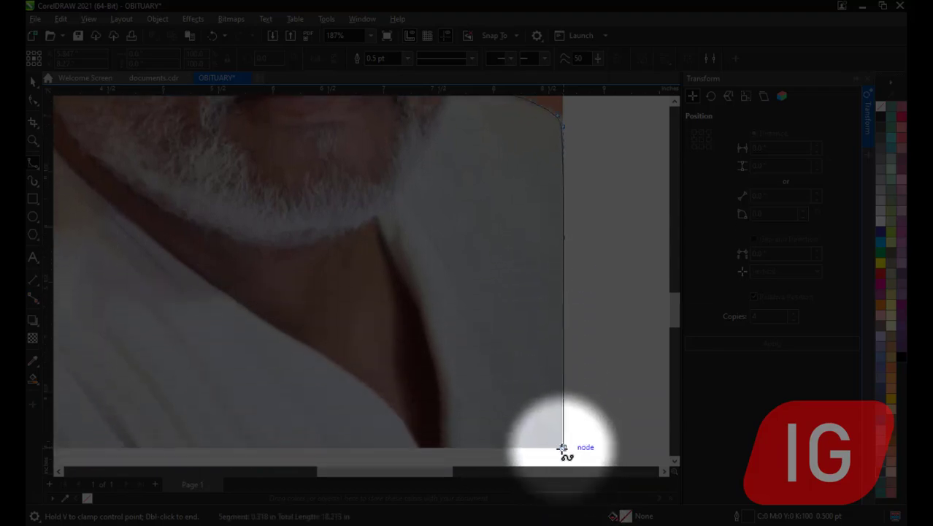
click(562, 449)
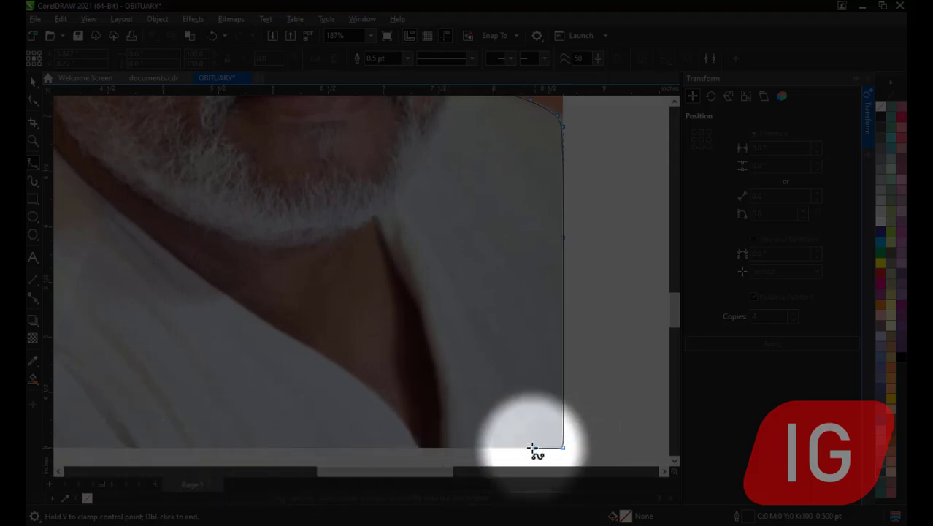
drag(159, 459, 348, 402)
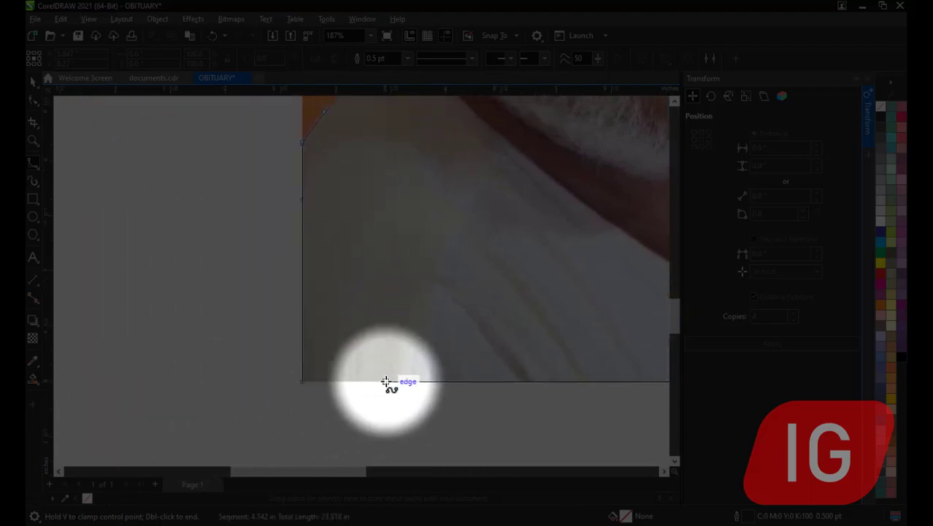
click(302, 381)
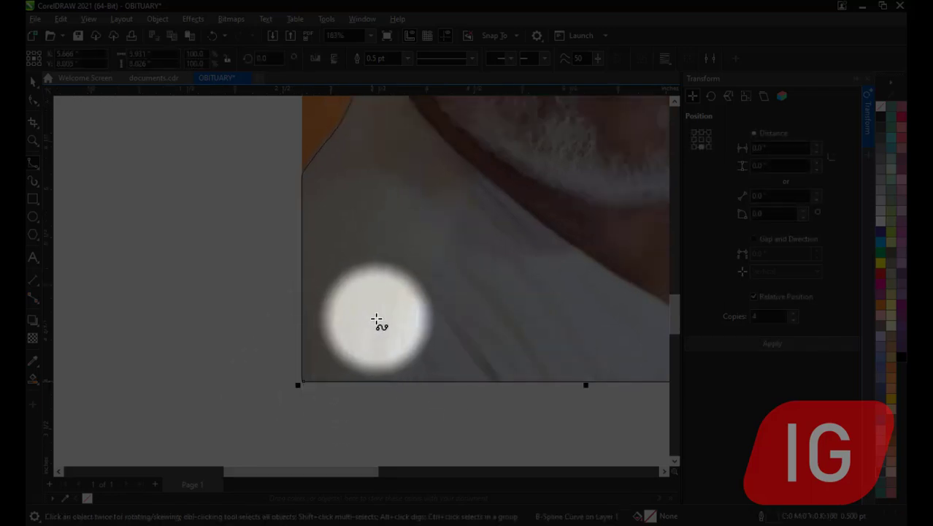
Step: Use the Shape tool to pull the outline's bulging control point above the crown down closer to the hair
scroll(438, 321, down, 2)
scroll(447, 330, down, 3)
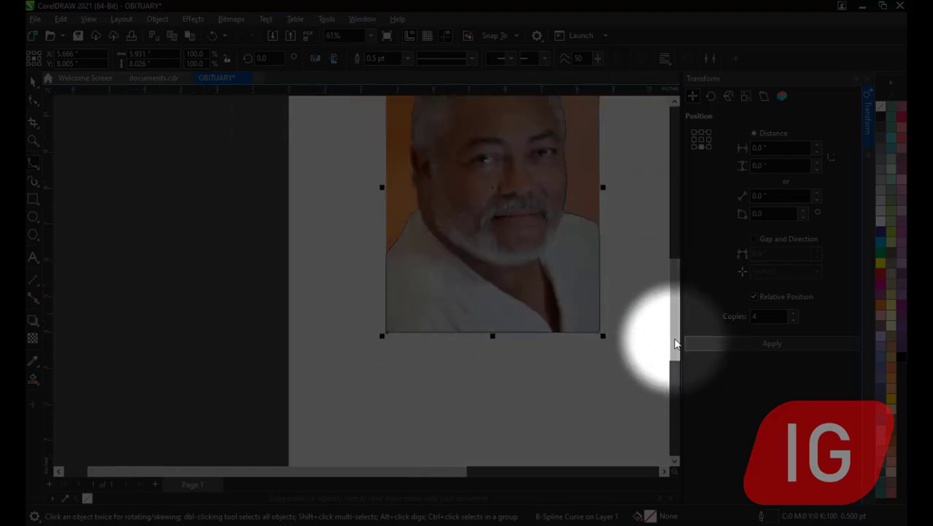
scroll(675, 310, up, 1)
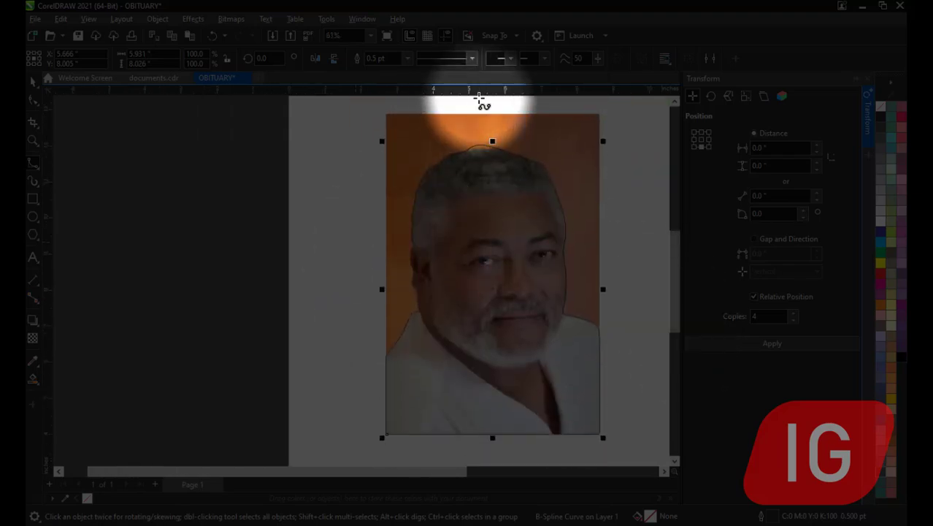
scroll(488, 137, up, 4)
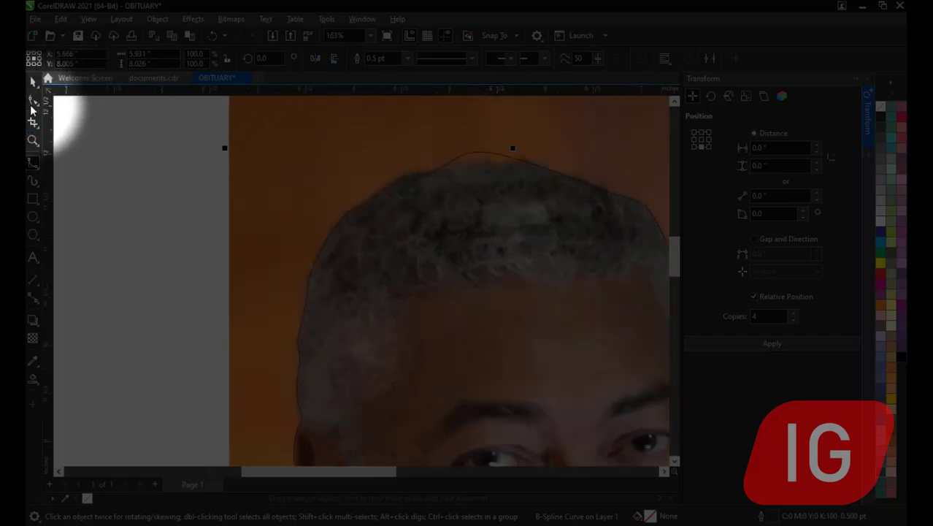
mouse_move(488, 152)
mouse_down()
mouse_move(486, 140)
mouse_move(469, 149)
mouse_move(476, 157)
mouse_up()
scroll(475, 157, down, 3)
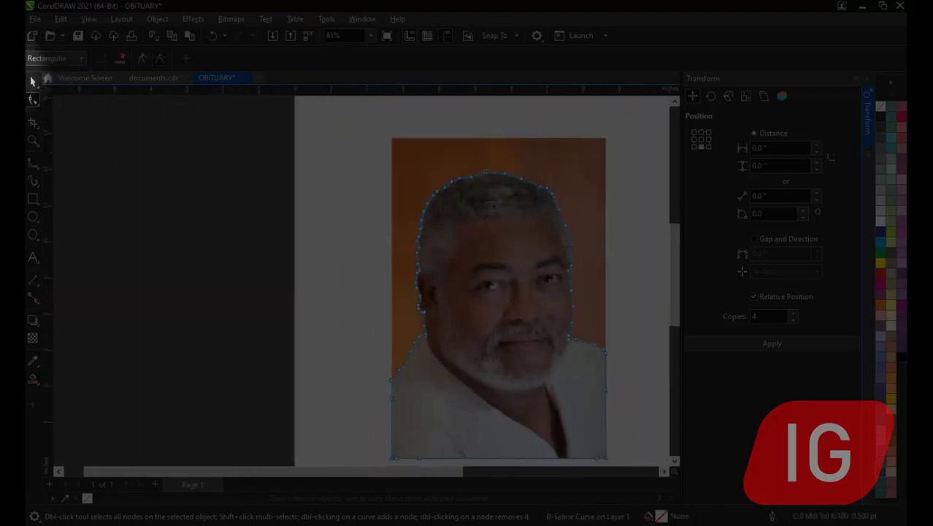
Step: Intersect the portrait photo with the B-spline outline and delete the original photo with its orange background
click(33, 83)
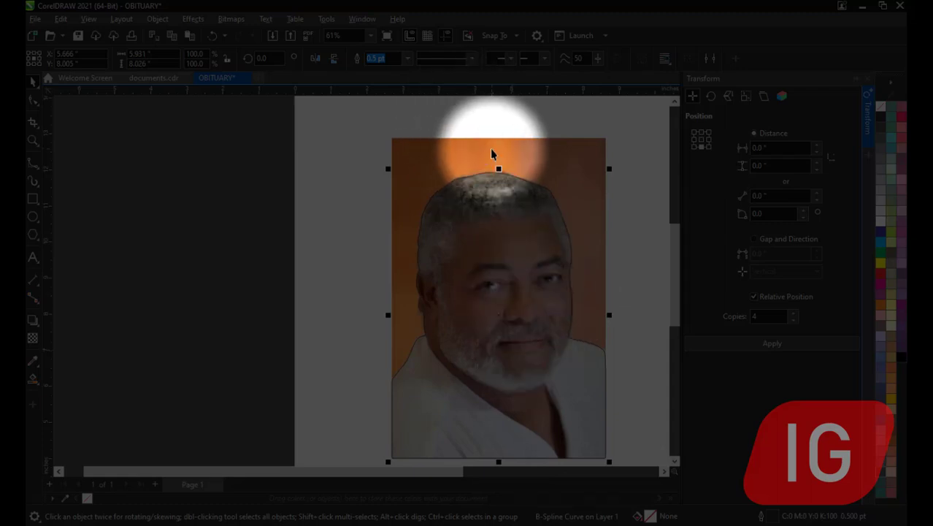
shift+click(544, 157)
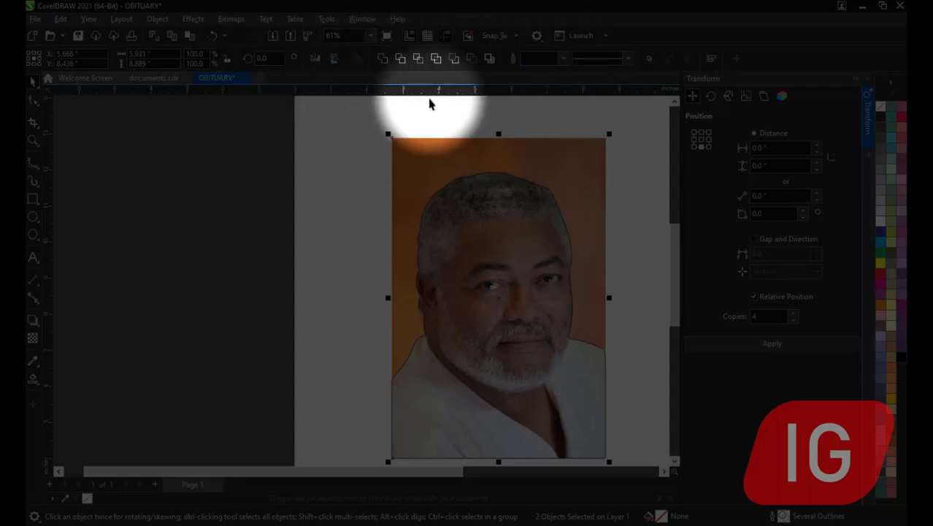
click(416, 59)
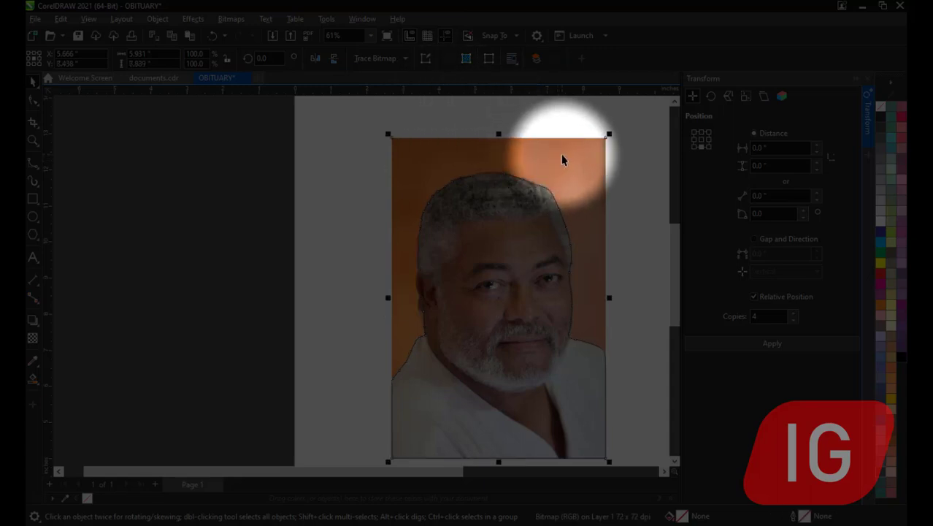
key(Delete)
click(509, 276)
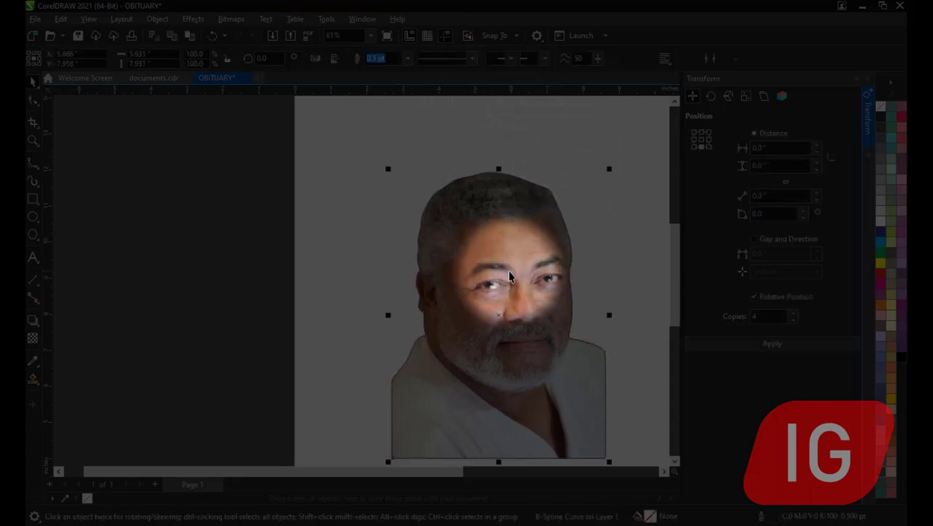
Step: Scale the cut-out portrait down to about 4.09 by 5.47 inches and move it off the page, just beyond its left edge
drag(535, 305, 489, 269)
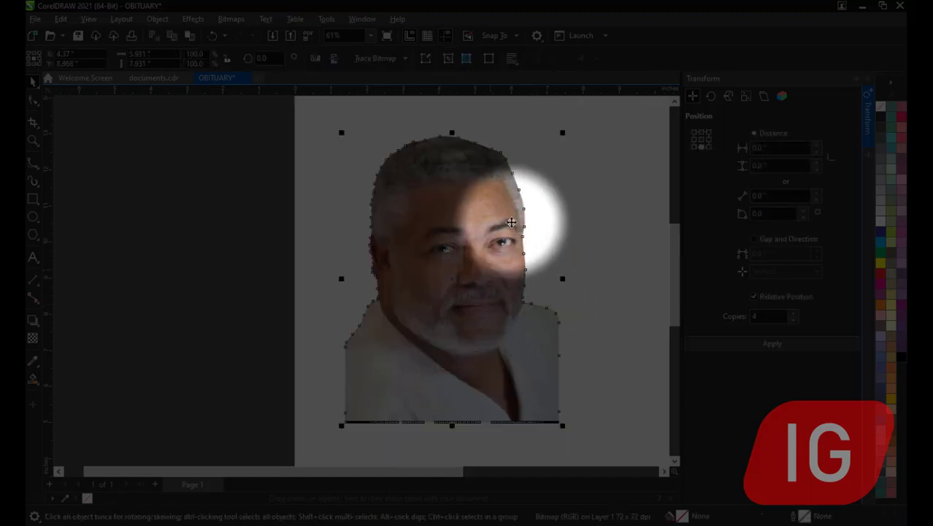
drag(549, 173, 520, 223)
scroll(538, 280, down, 1)
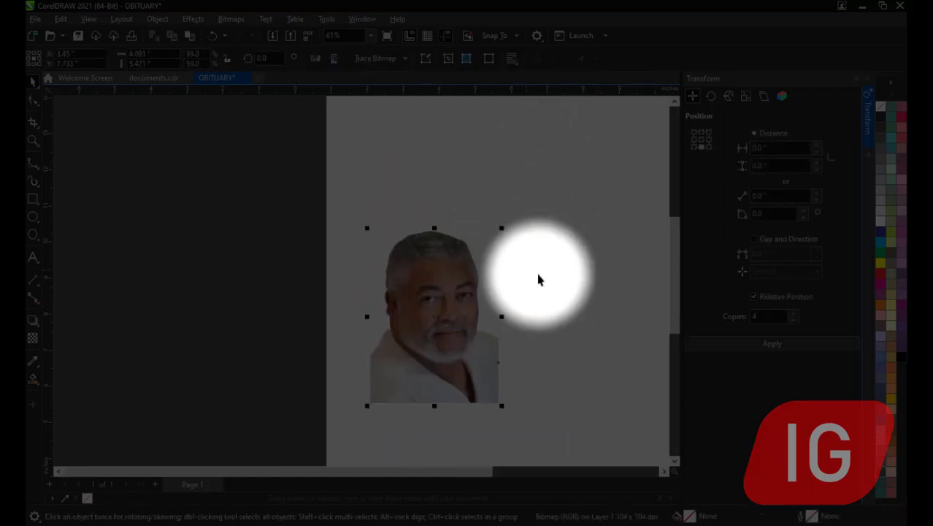
scroll(468, 294, down, 3)
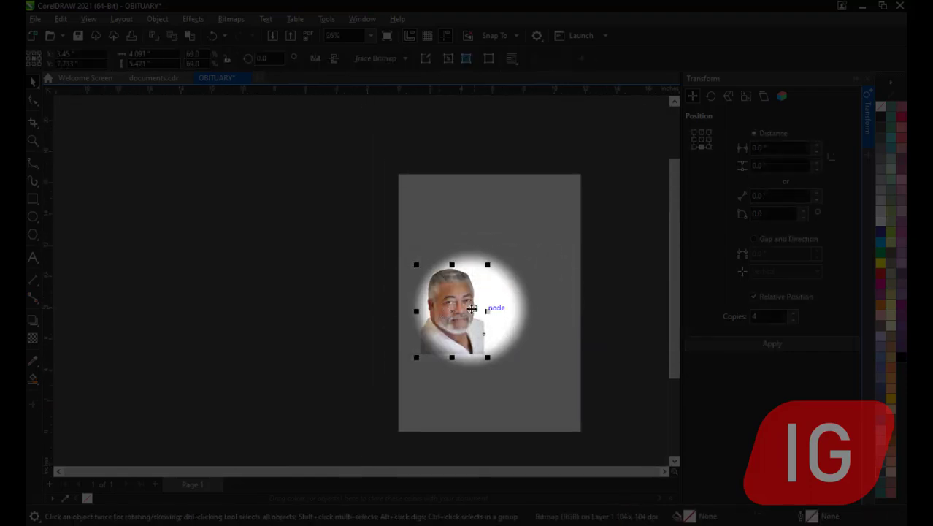
drag(470, 309, 370, 287)
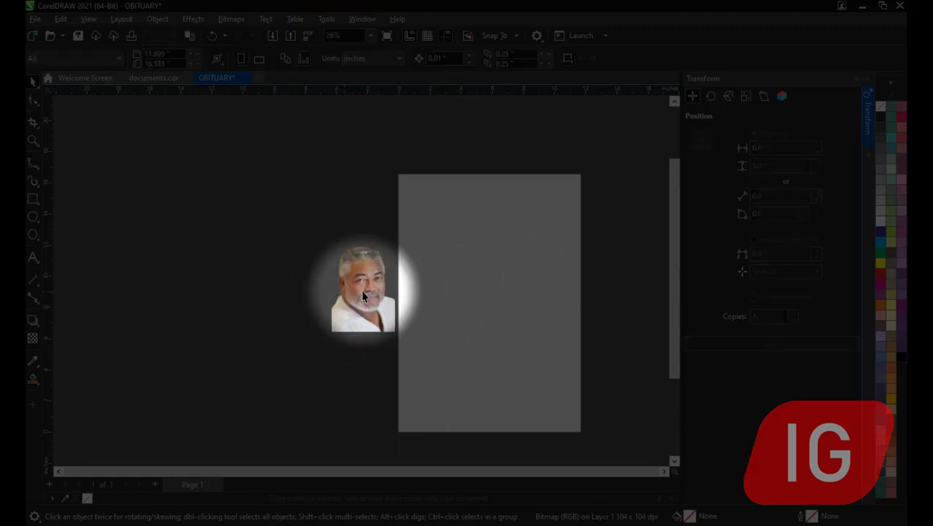
click(438, 328)
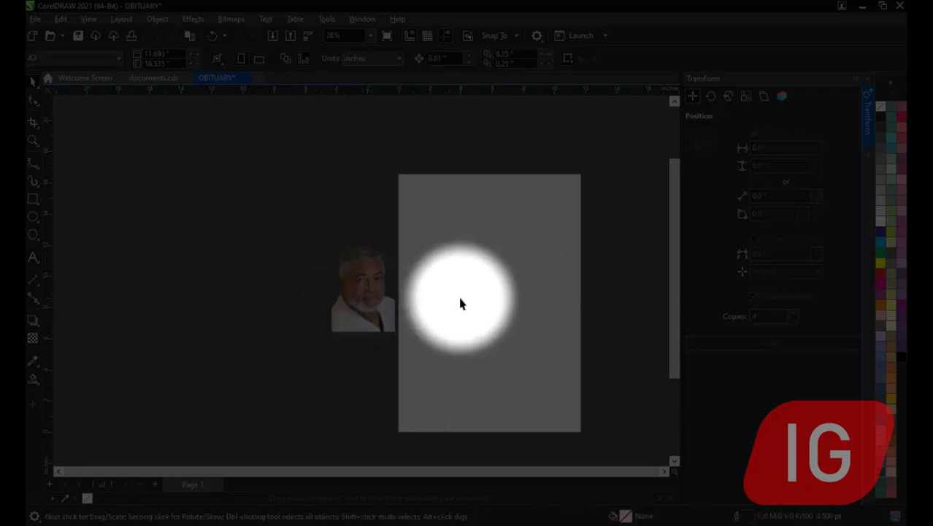
click(140, 175)
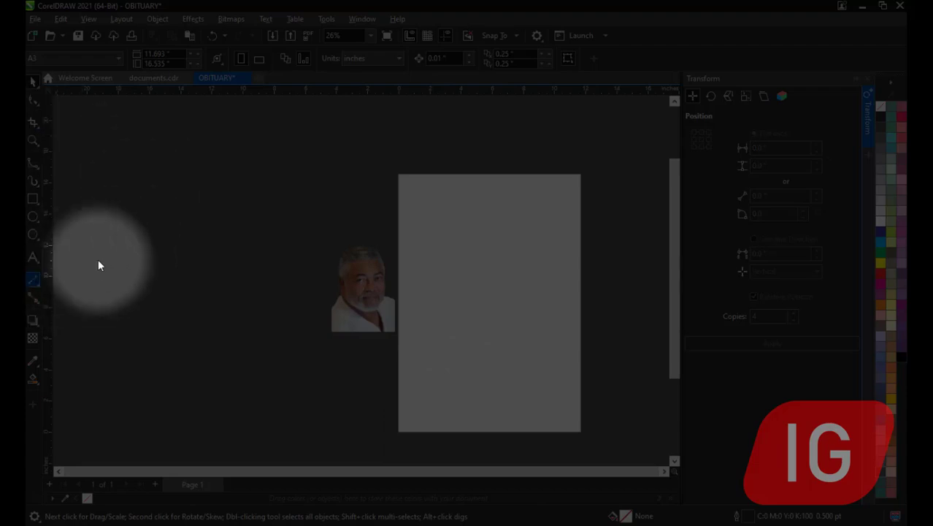
Step: Draw a rectangle covering the whole page, about 11.71 by 16.48 inches
key(F6)
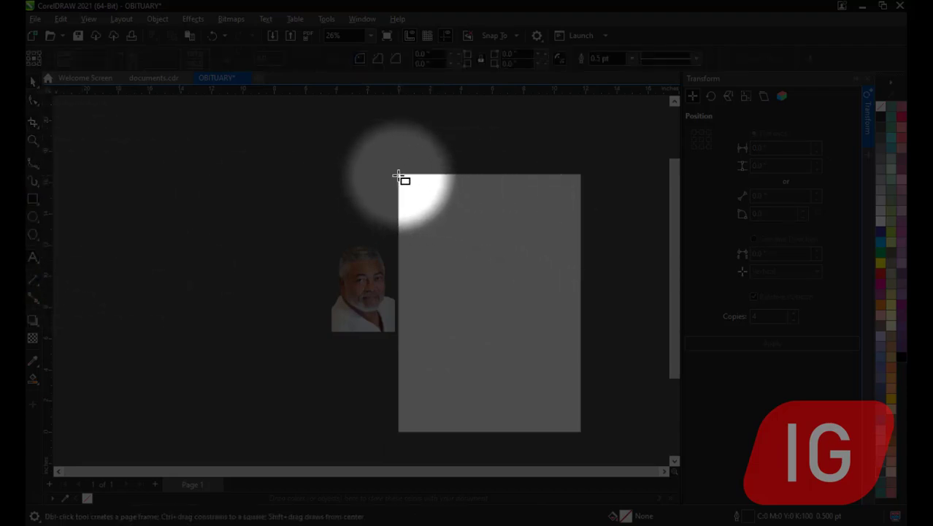
drag(399, 175, 582, 432)
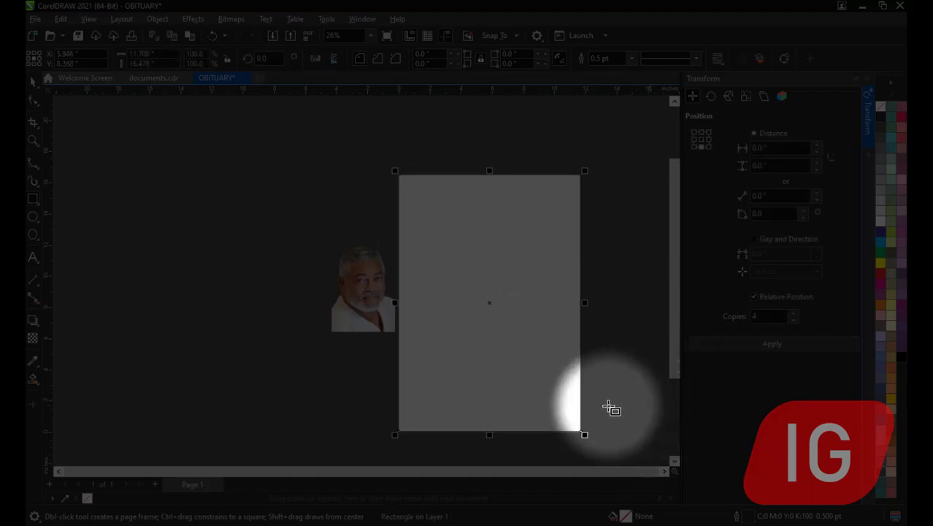
key(space)
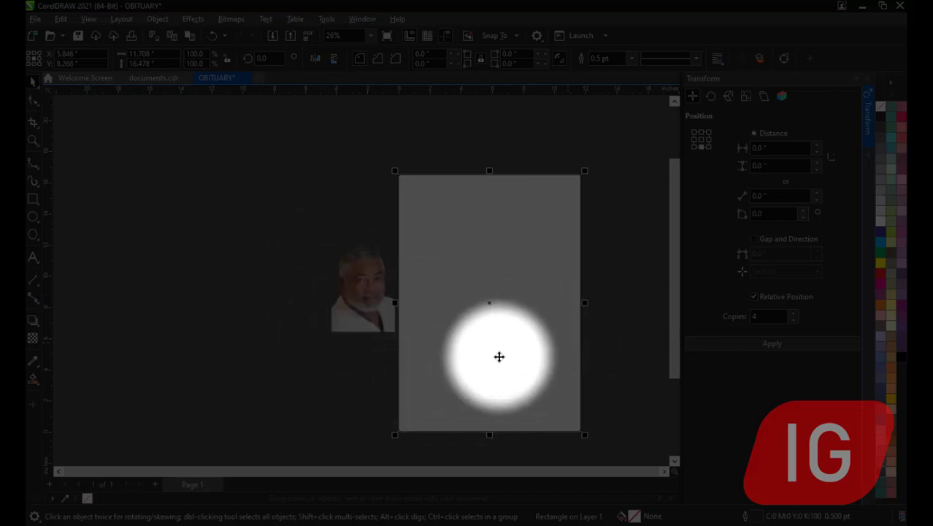
click(363, 363)
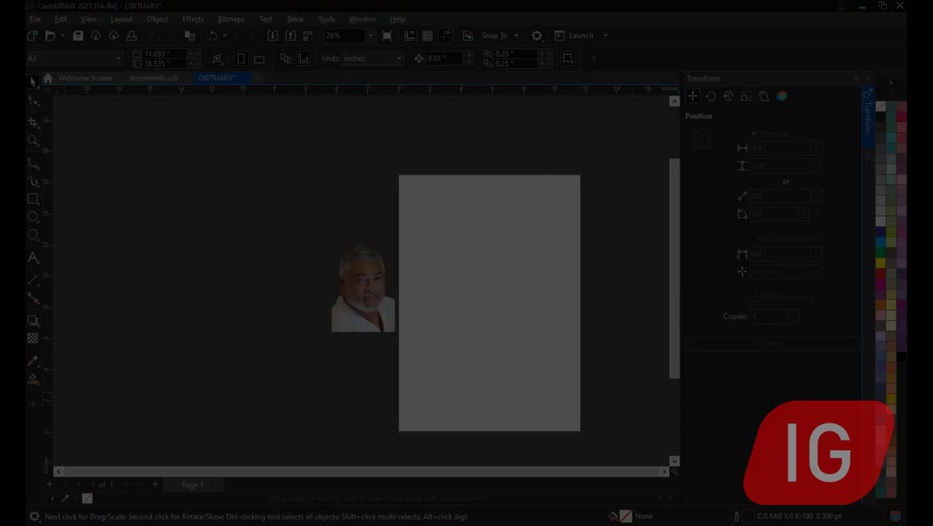
Step: Switch to the browser and search Google Images for WHITE BACKGROUND
key(alt+Tab)
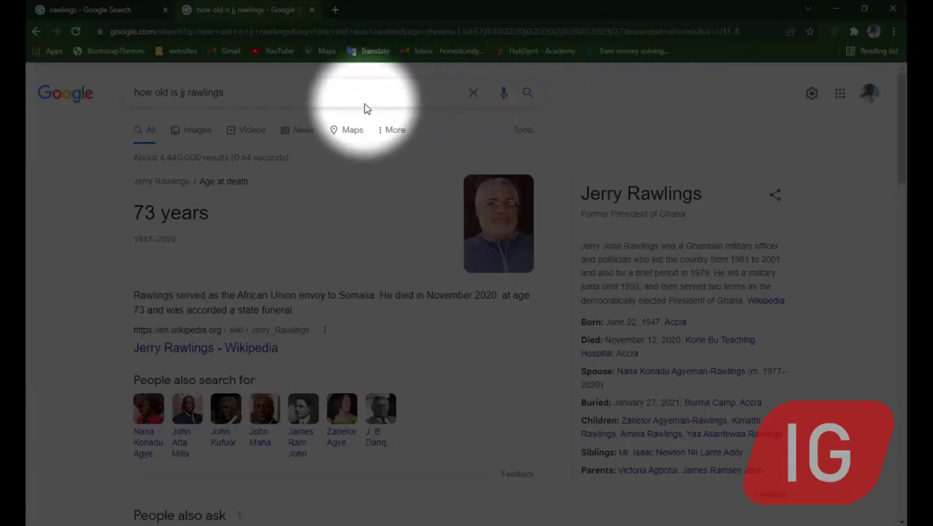
click(95, 9)
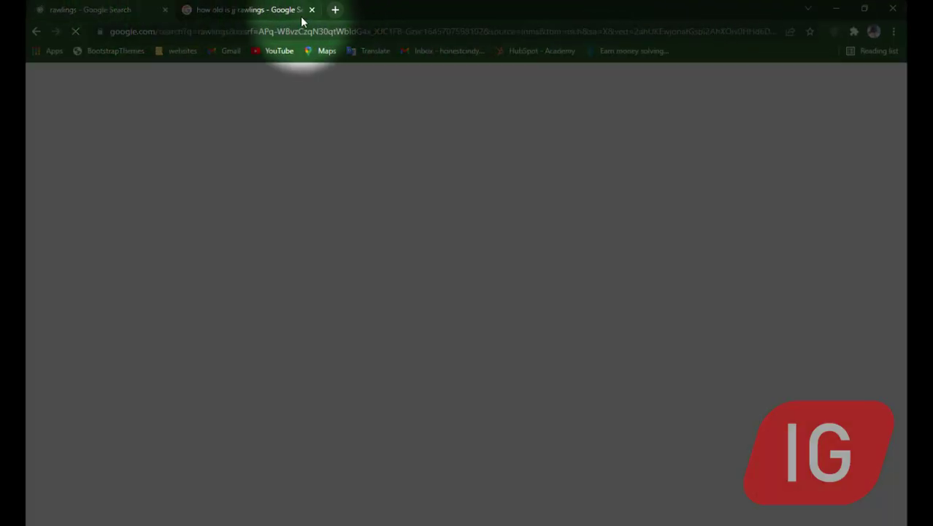
click(292, 30)
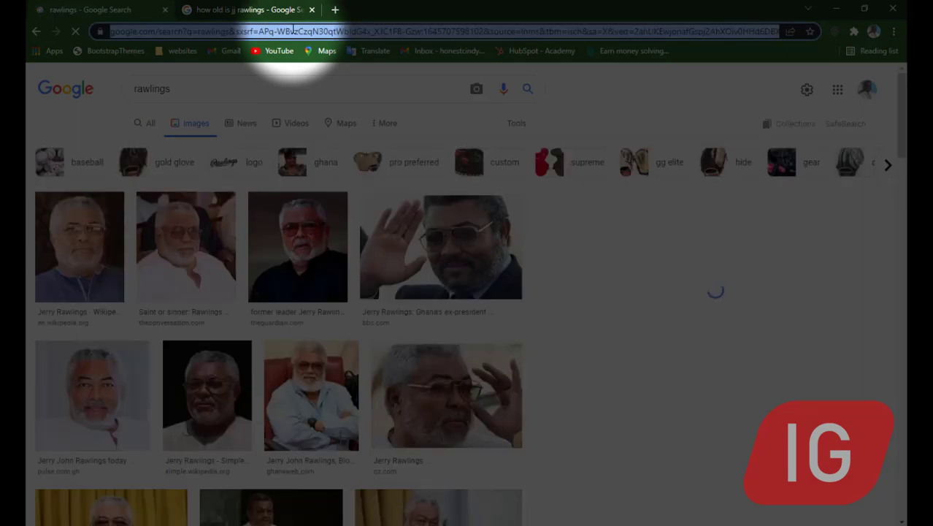
text(WHIT)
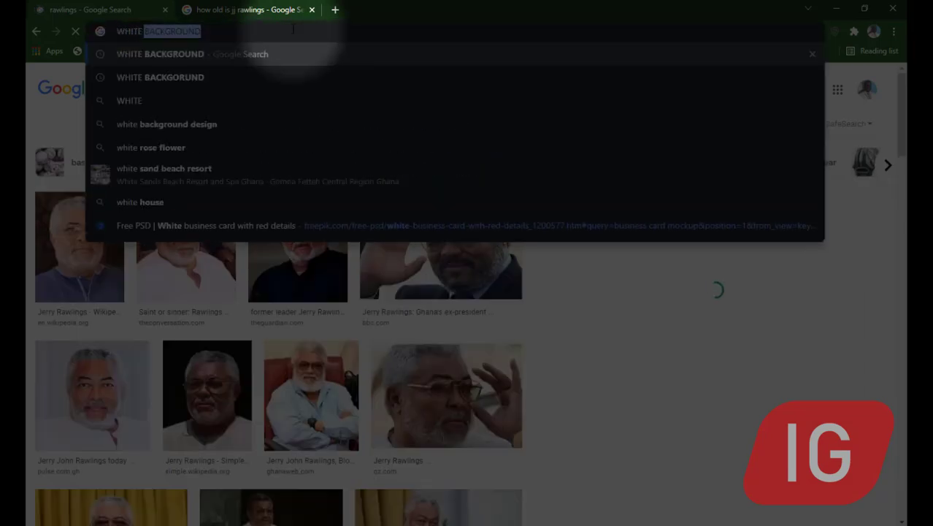
text(E)
key(Return)
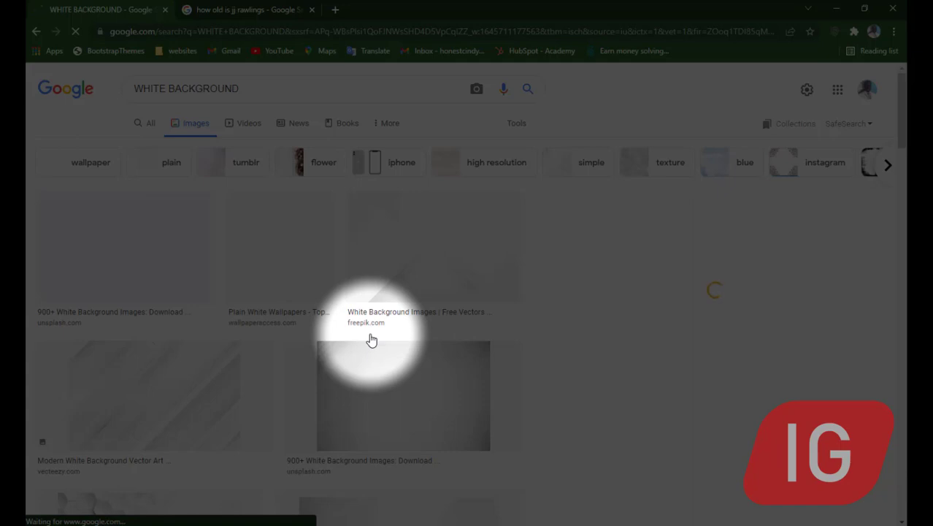
Step: Preview the FreeVectors abstract white background image and save it to the Desktop as the JPEG White_Background_generated
click(371, 340)
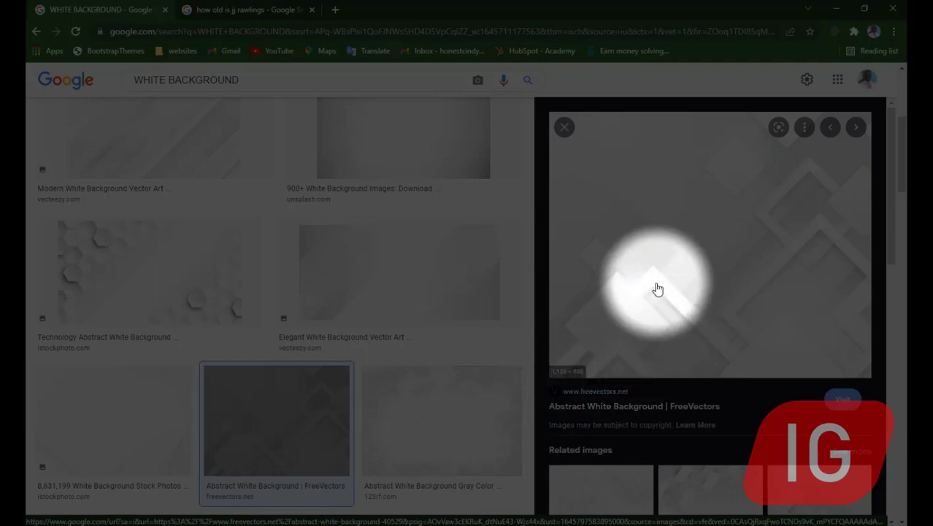
right_click(729, 198)
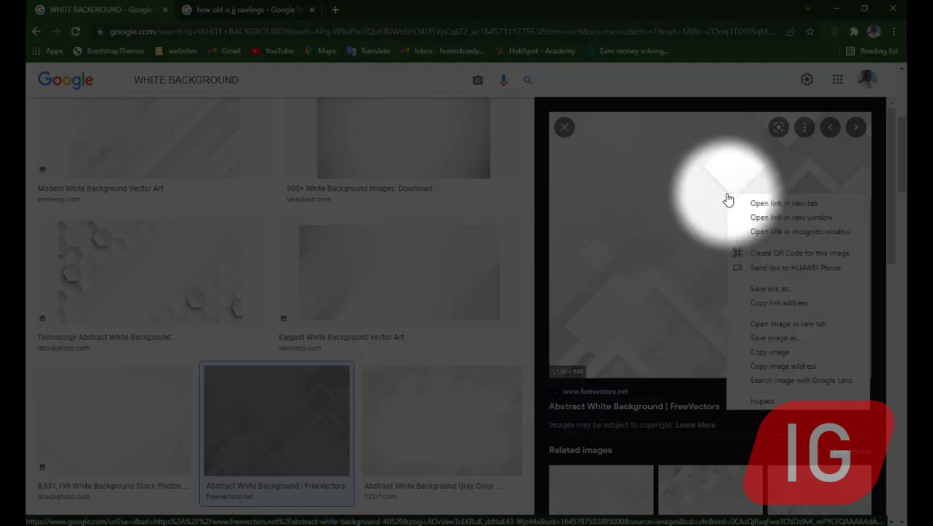
click(770, 351)
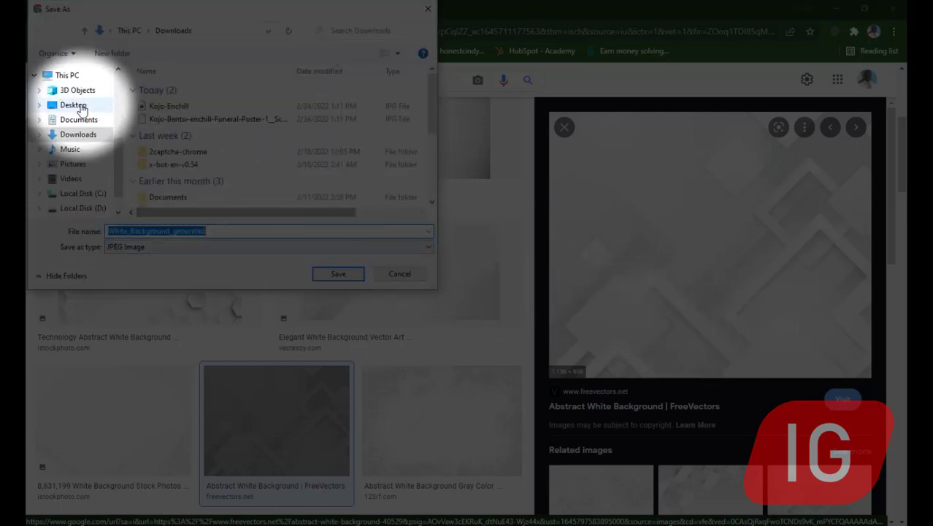
click(73, 106)
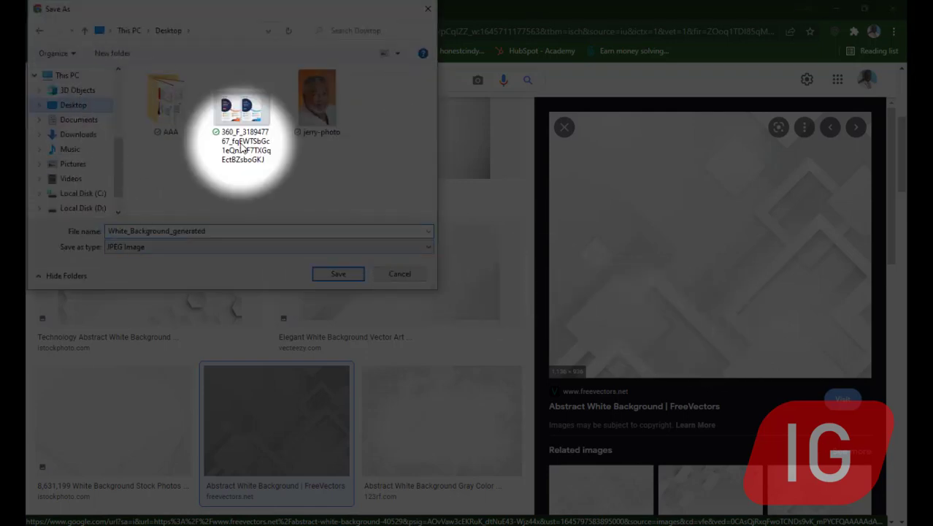
click(349, 274)
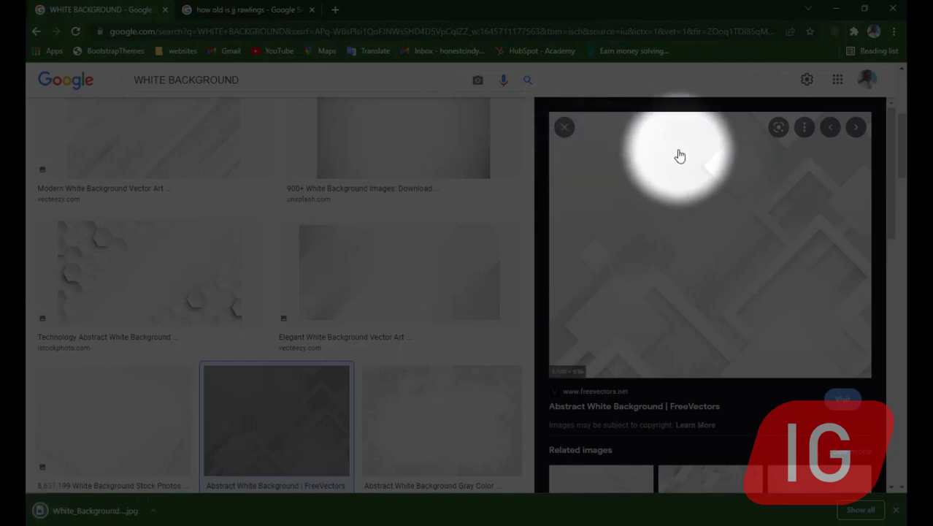
Step: Back in CorelDRAW, insert the white background image, enlarge it to about 16.86 by 13.89 inches and move it left of the page
click(839, 11)
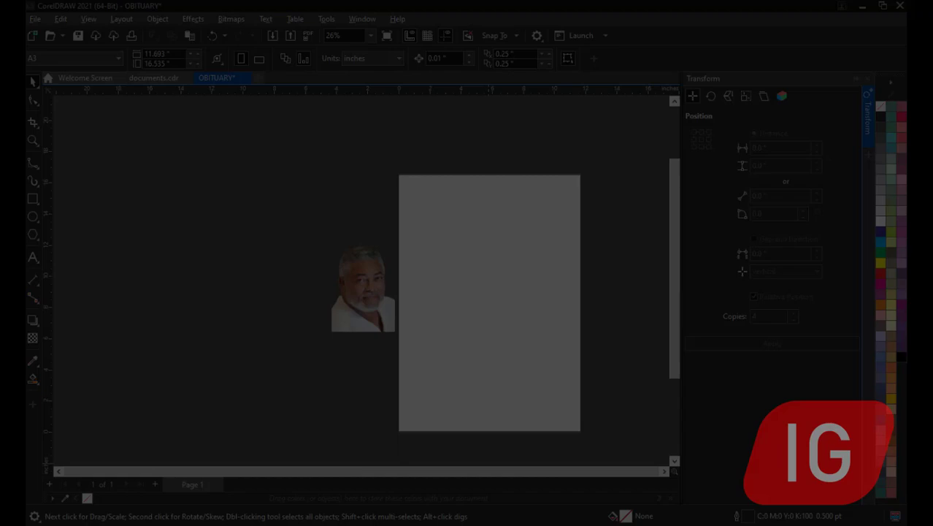
click(463, 314)
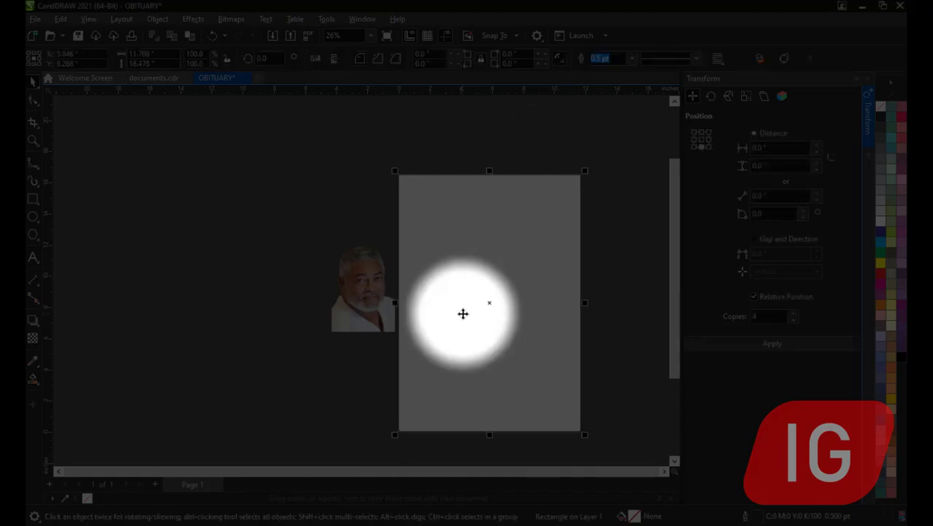
click(463, 313)
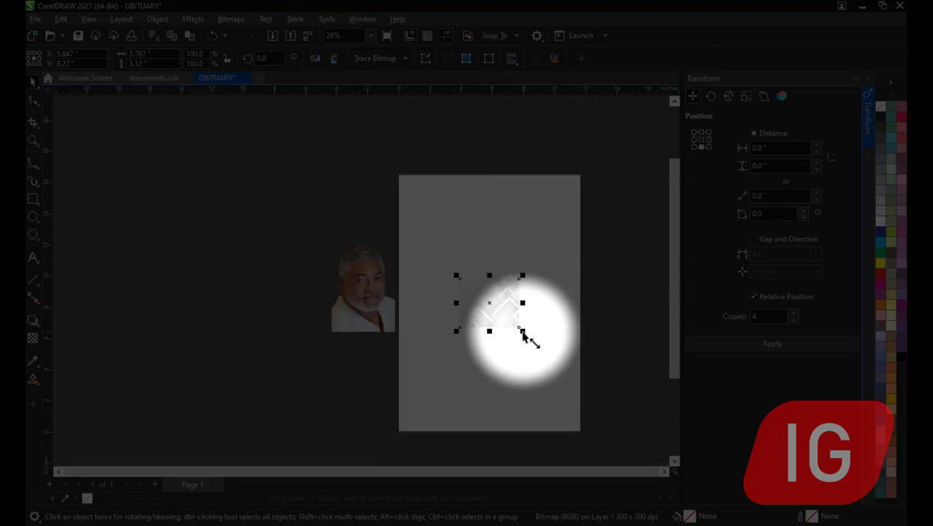
drag(523, 333, 600, 396)
drag(515, 359, 219, 325)
drag(274, 341, 400, 444)
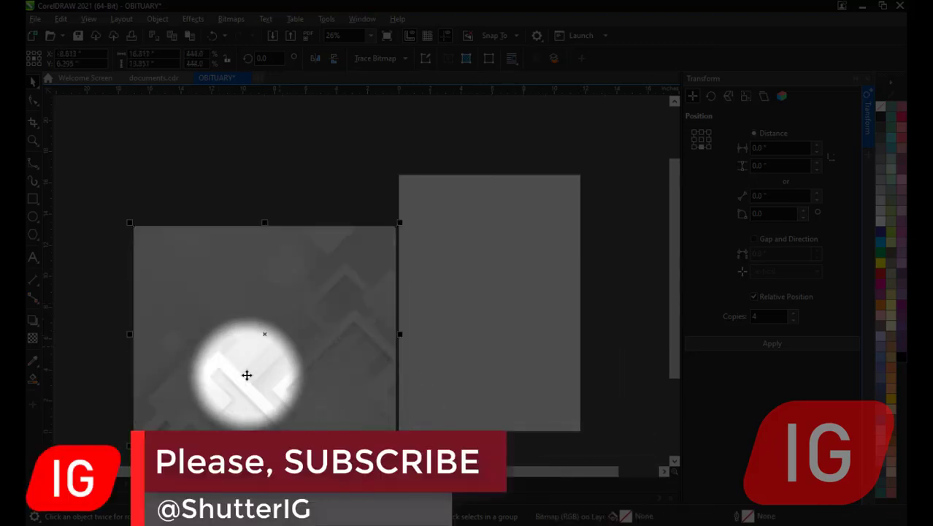
drag(247, 374, 200, 272)
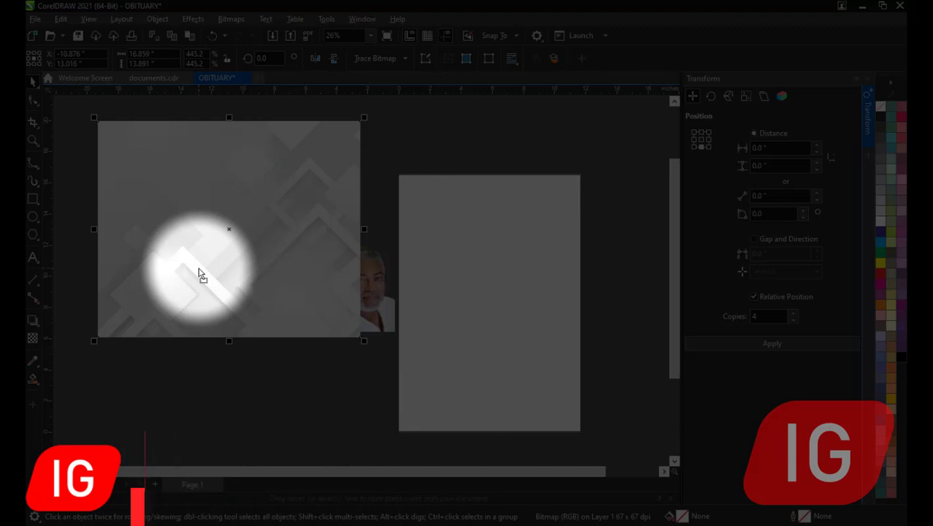
Step: PowerClip the white background image inside the page-sized rectangle
click(488, 250)
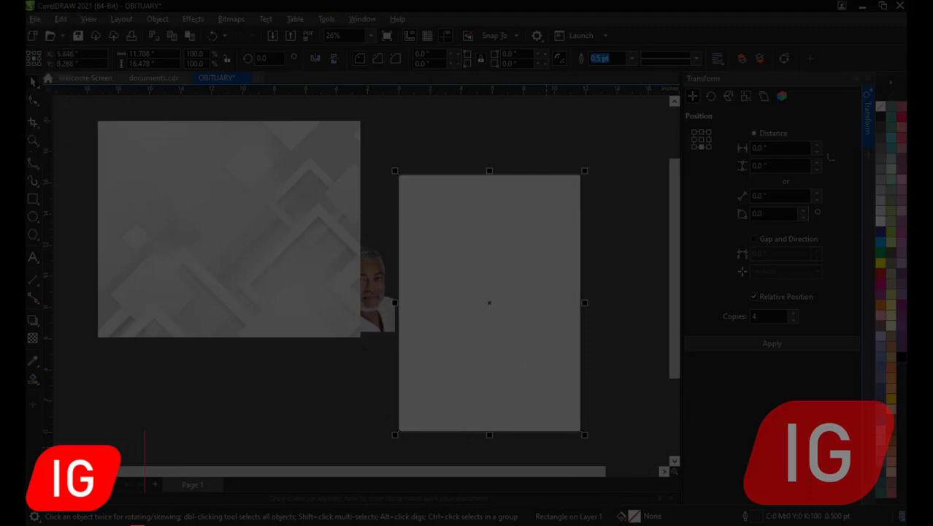
click(481, 246)
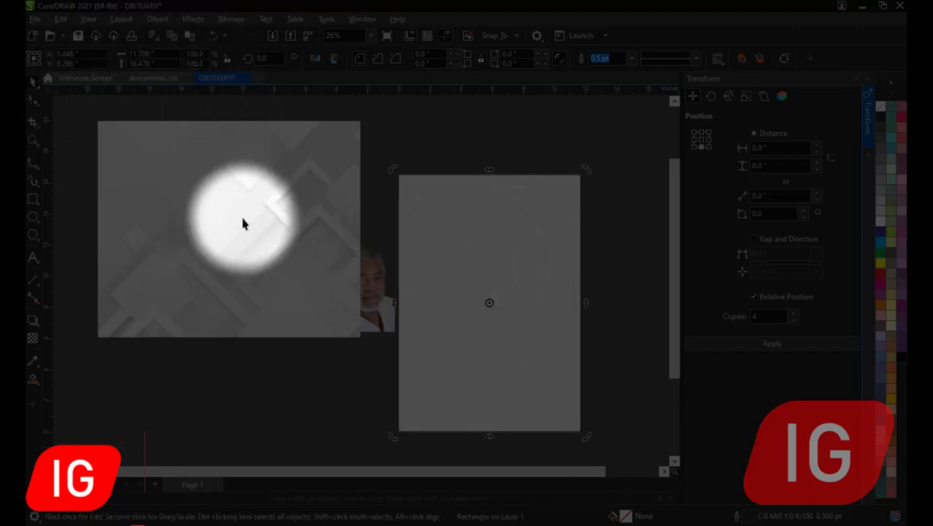
drag(243, 224, 489, 263)
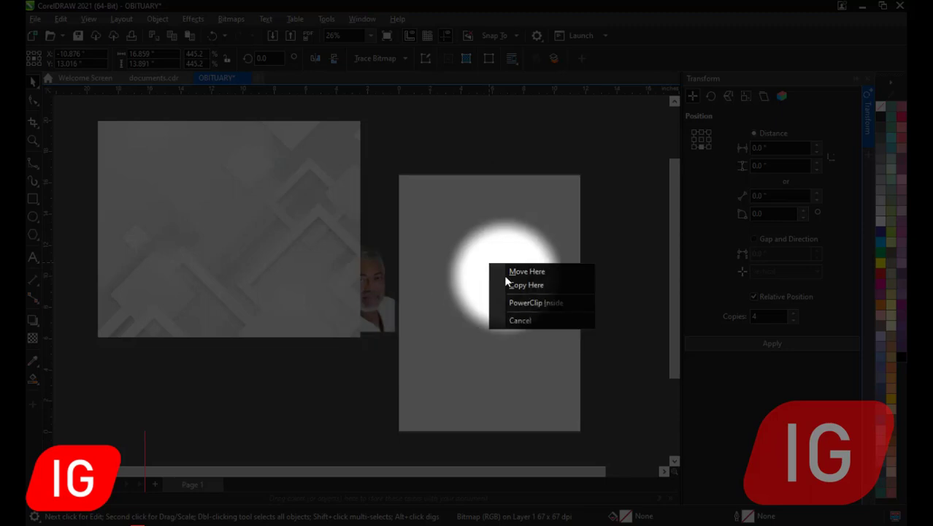
click(542, 303)
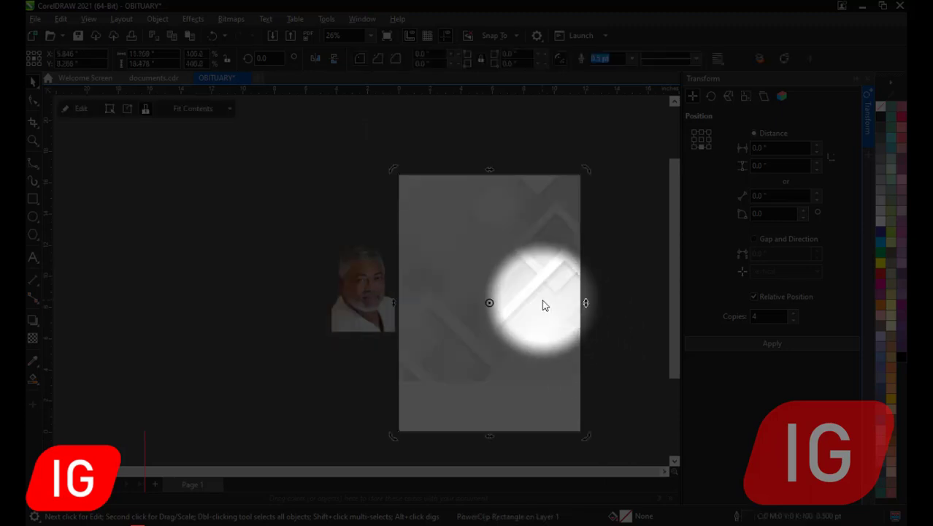
Step: Edit the PowerClip contents and apply a downward fountain transparency that fades out the white background image's lower edge
click(548, 231)
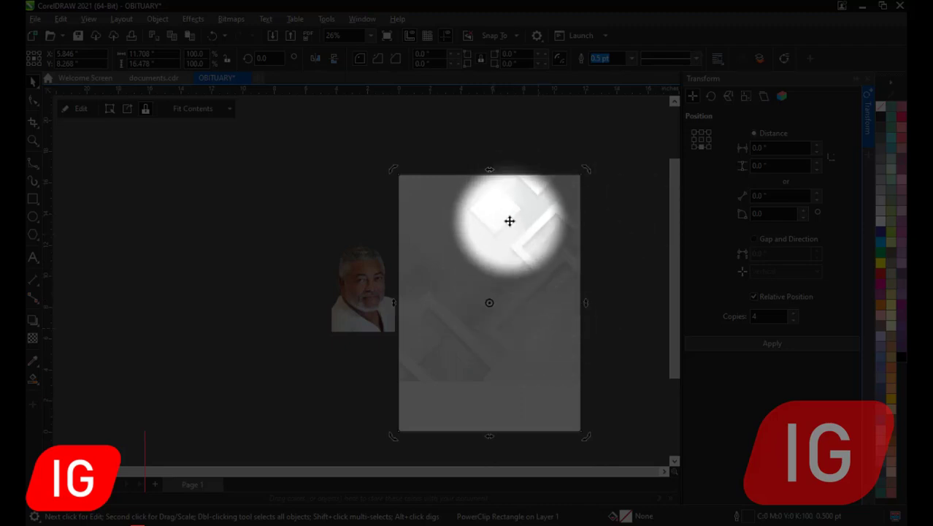
click(81, 110)
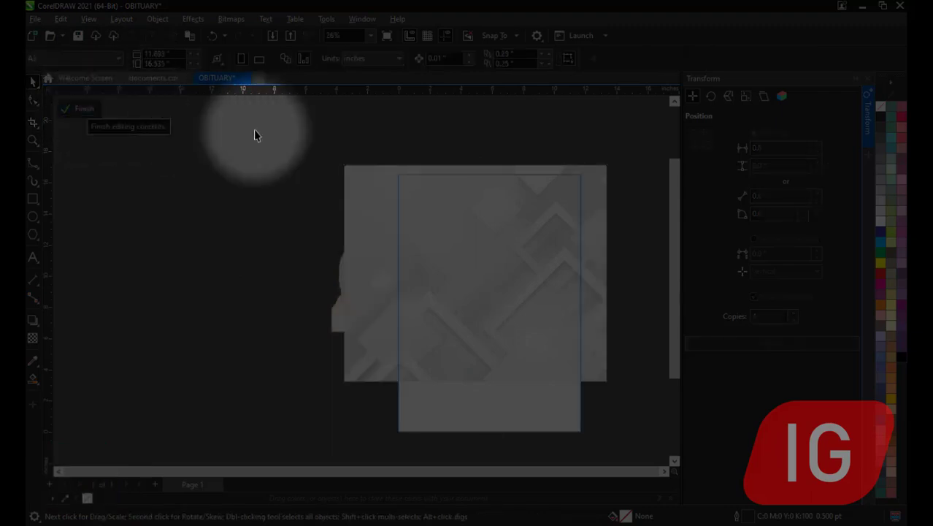
click(485, 302)
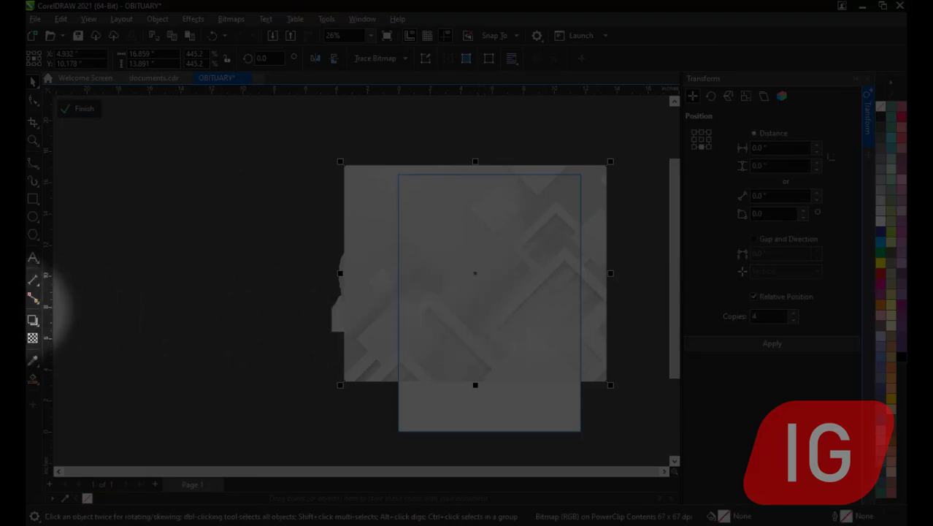
click(40, 340)
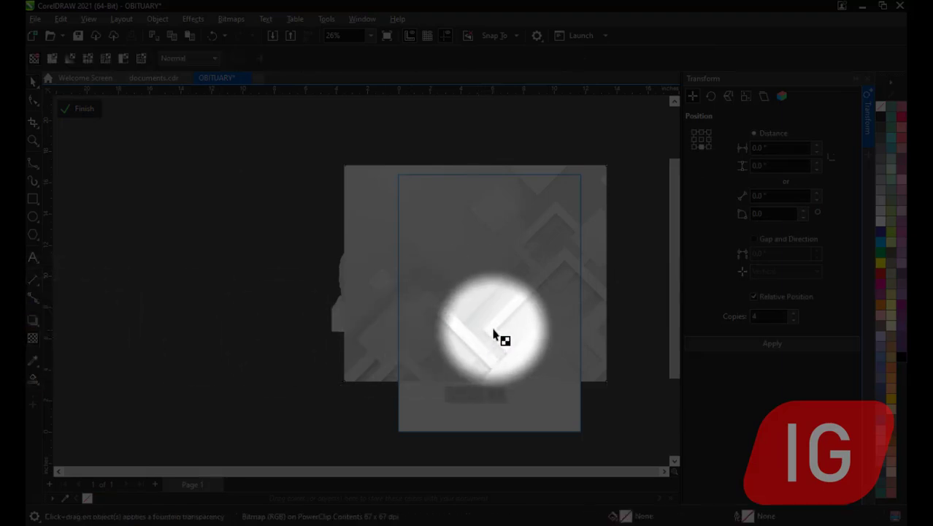
drag(495, 329, 496, 394)
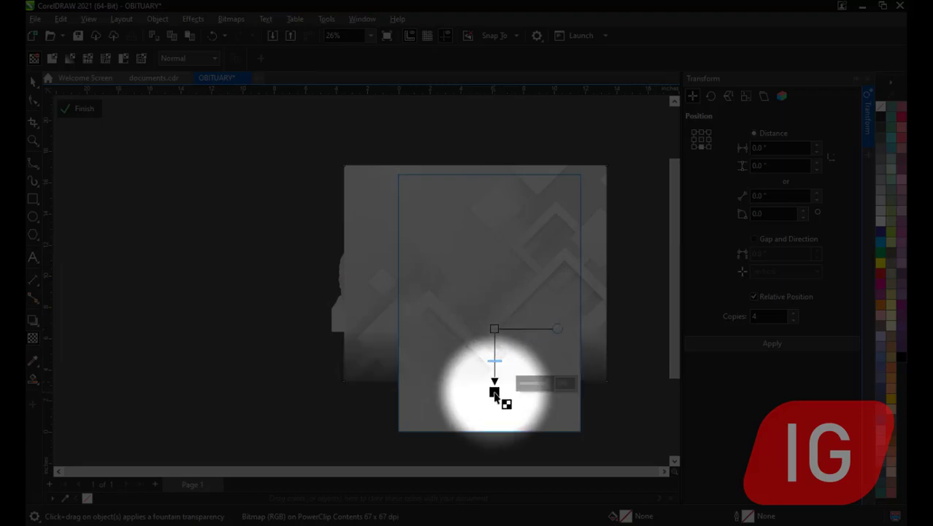
drag(494, 393, 494, 381)
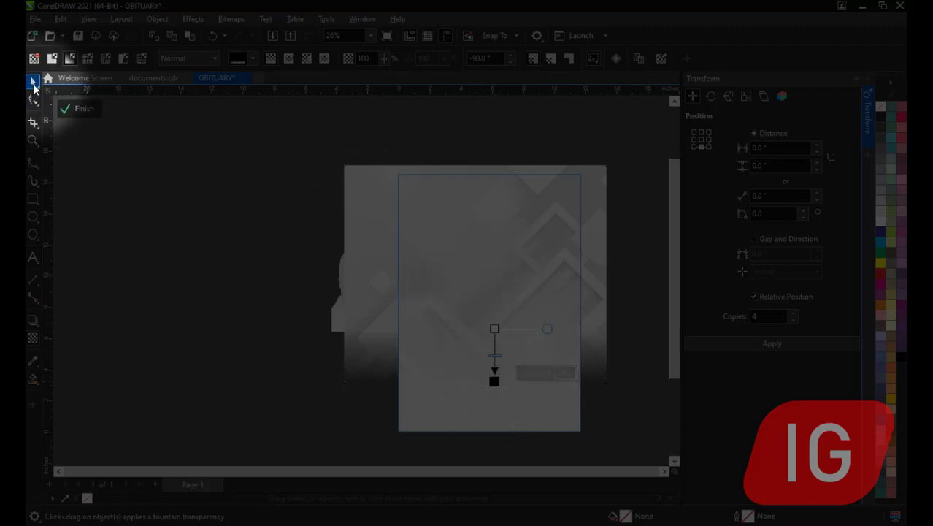
click(33, 81)
click(66, 108)
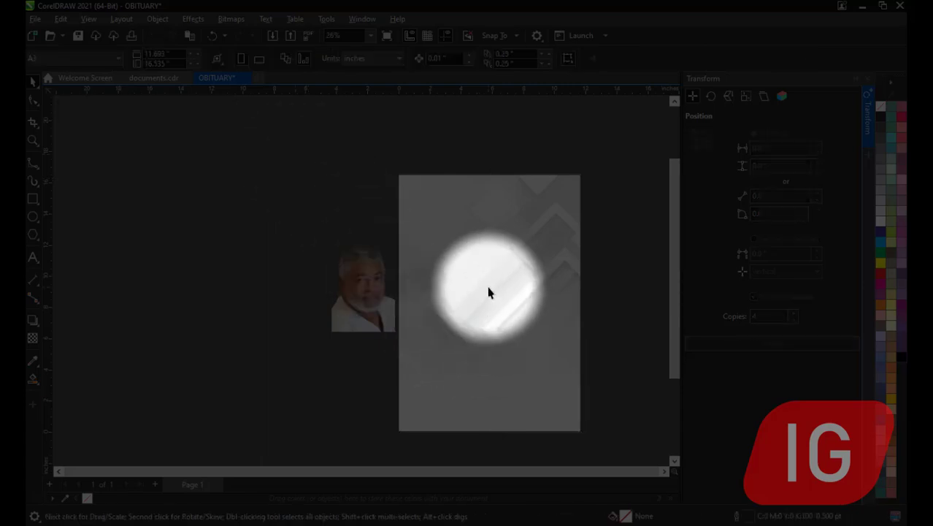
Step: Convert the faded background image inside the PowerClip to a 300 dpi CMYK bitmap with a transparent background, and finish editing the contents
click(489, 292)
click(66, 108)
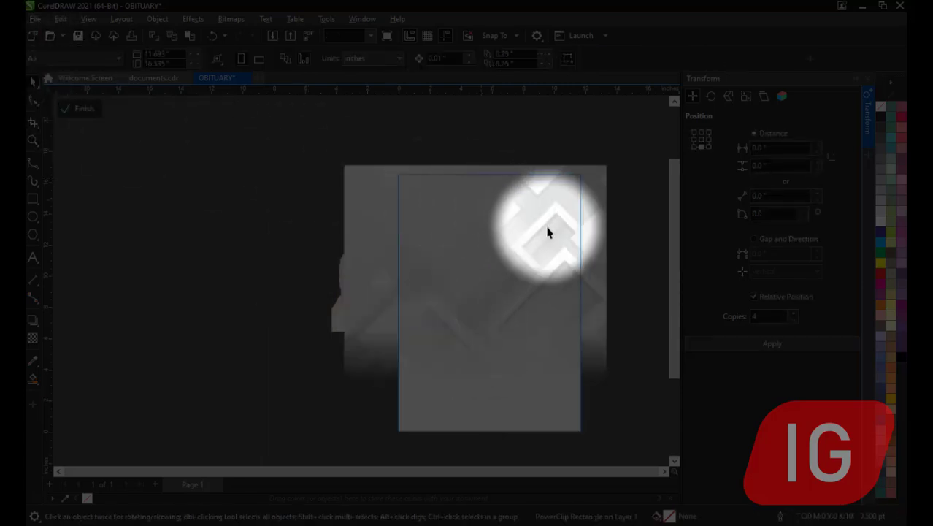
click(548, 232)
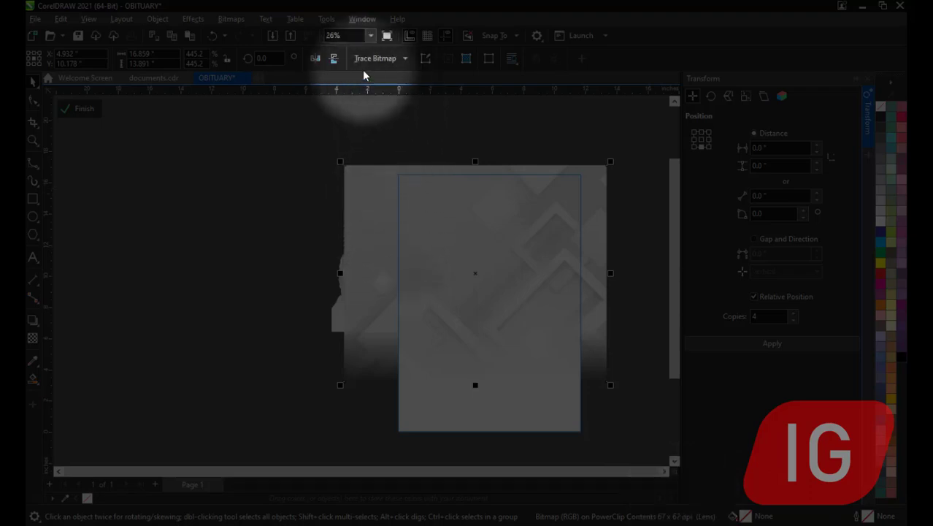
click(232, 20)
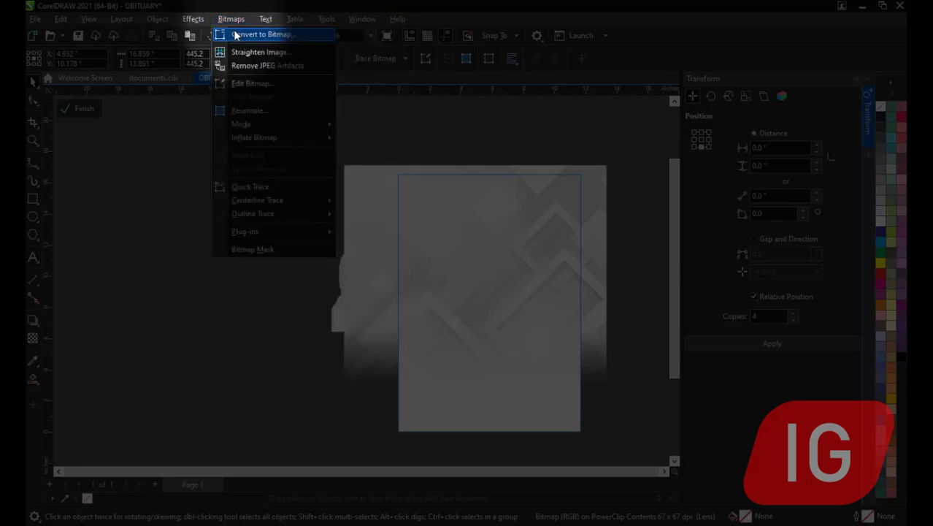
click(234, 33)
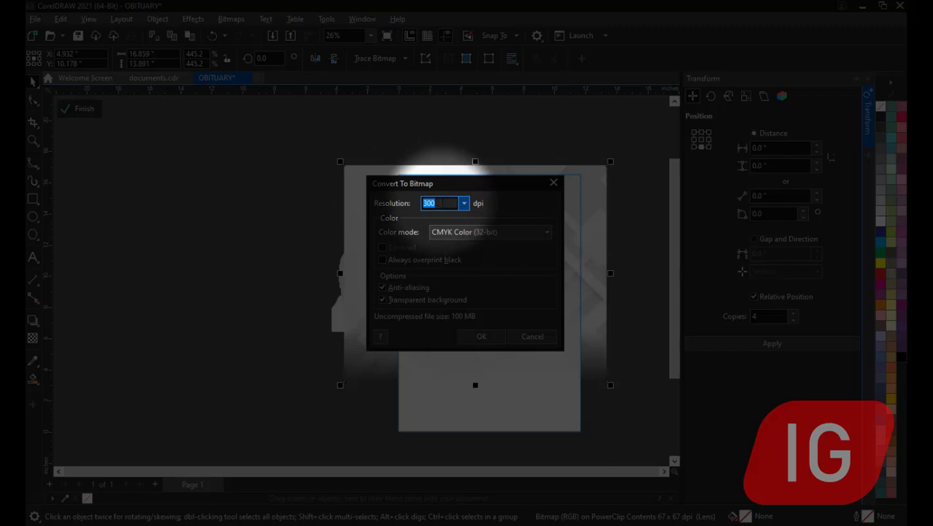
click(481, 336)
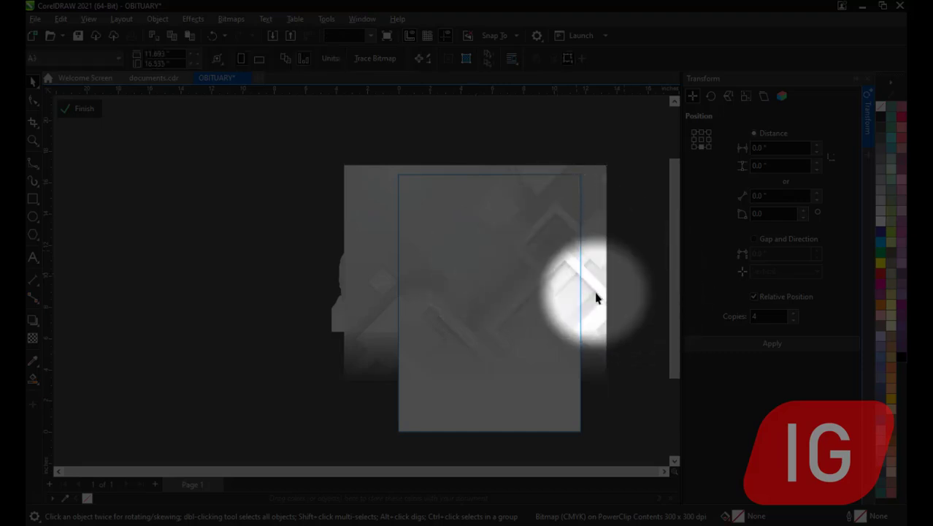
click(354, 173)
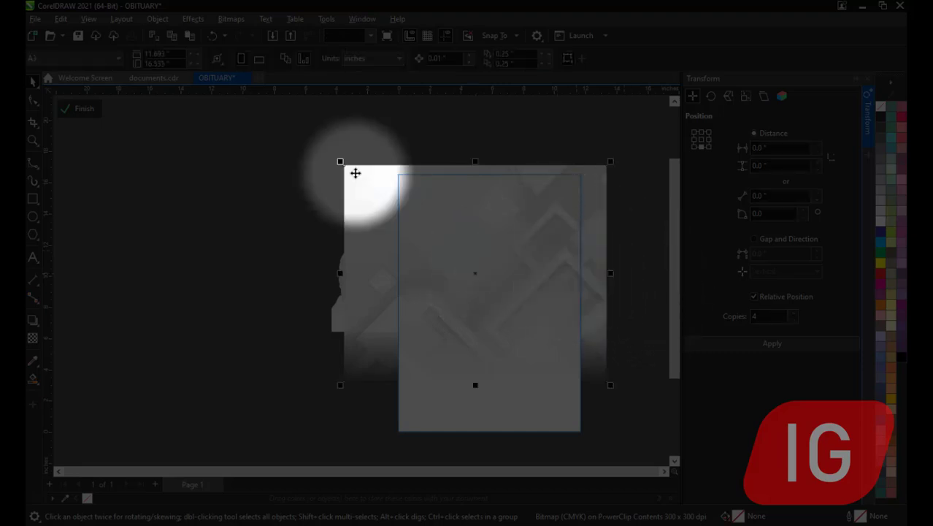
click(81, 109)
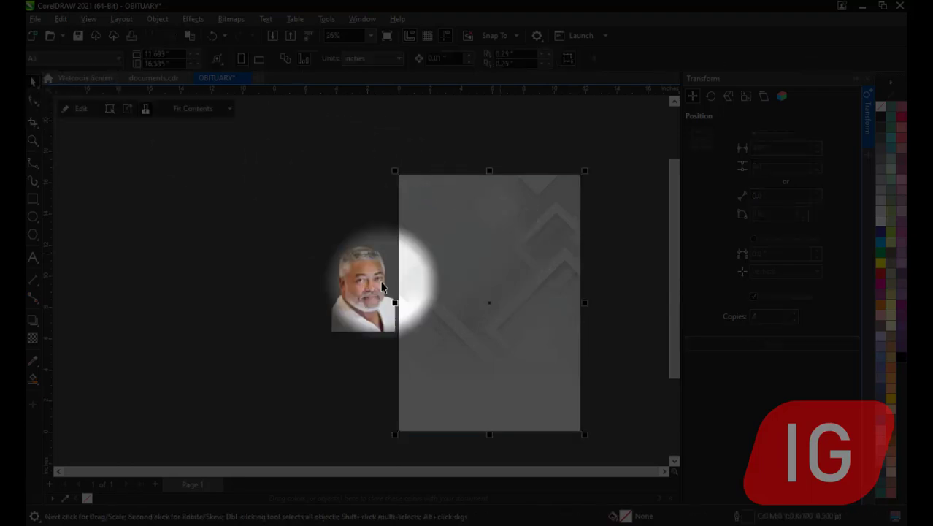
Step: Move the man's cutout portrait onto the page against its left edge and enlarge it to about 7.66 by 10.25 inches
click(341, 288)
drag(395, 333, 475, 392)
drag(351, 310, 458, 289)
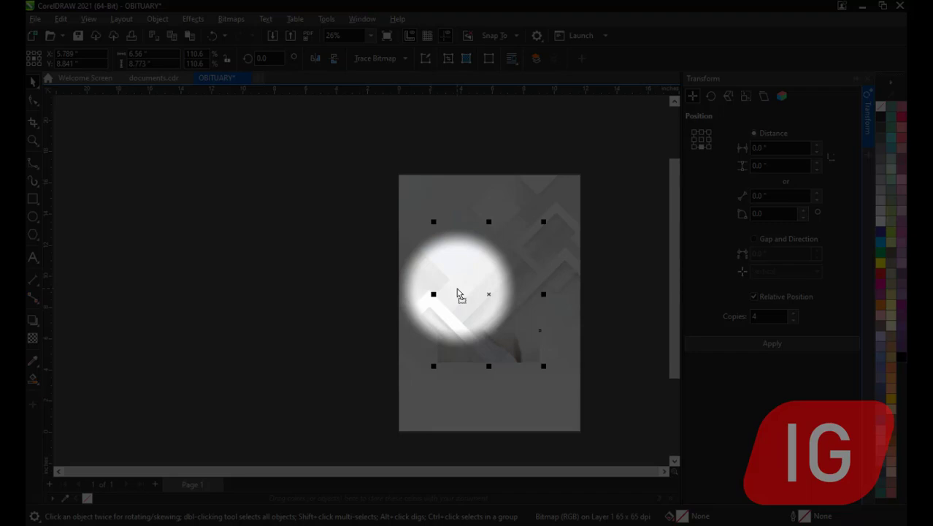
drag(486, 305, 453, 310)
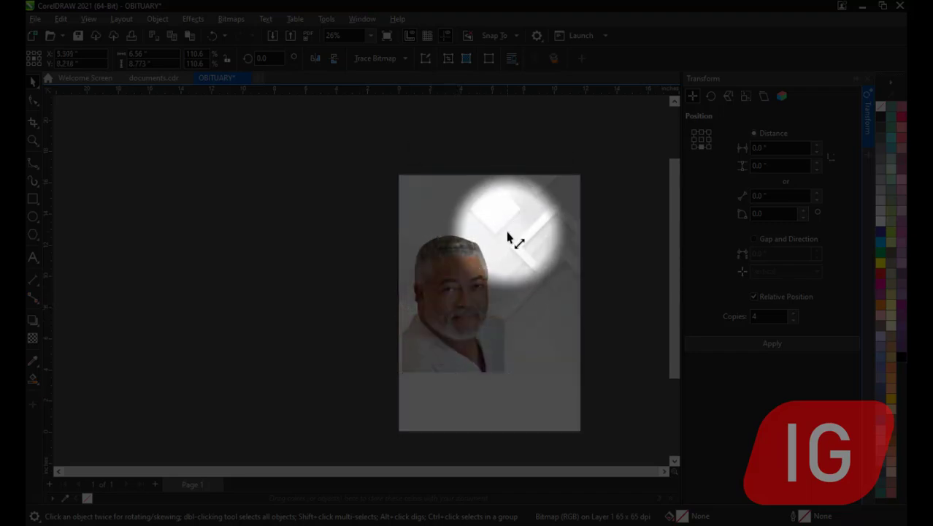
drag(474, 246, 46, 275)
Step: Add the text "Celebration of Life" below the portrait and enlarge it to about 66 pt
click(33, 257)
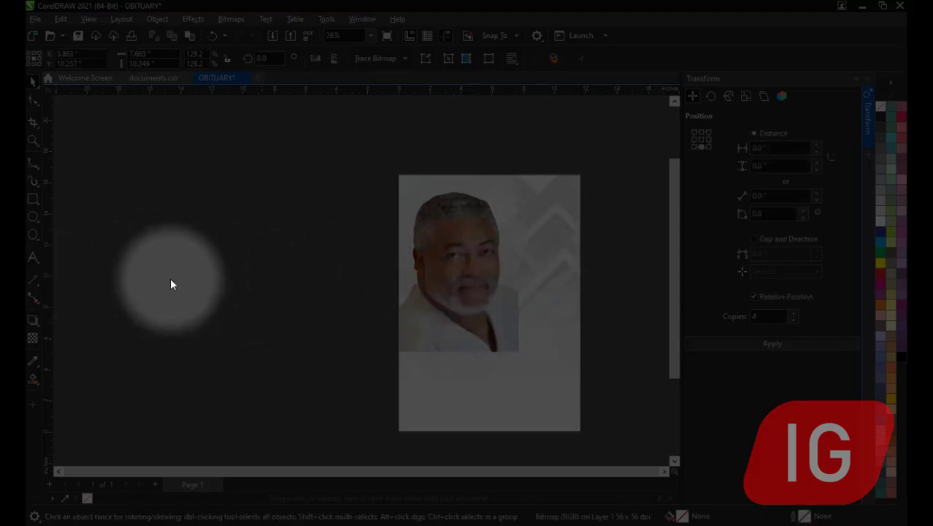
click(398, 374)
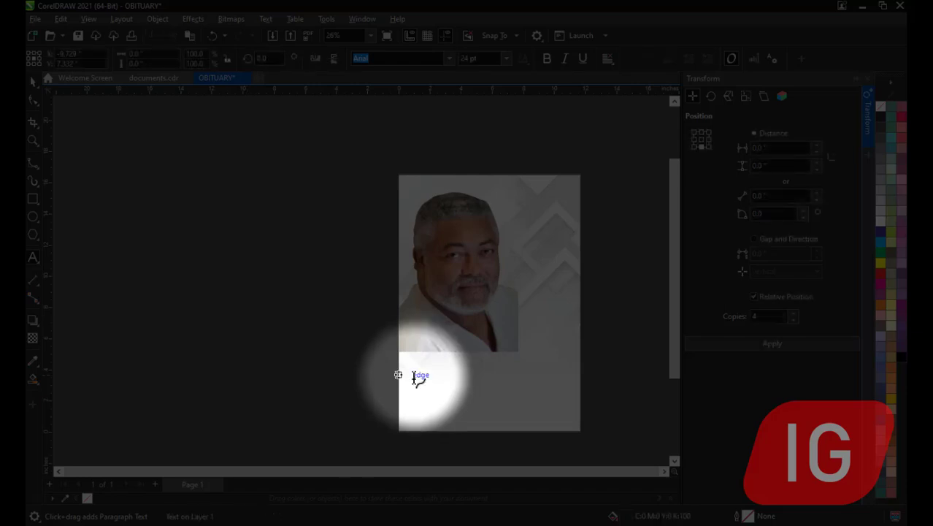
click(438, 384)
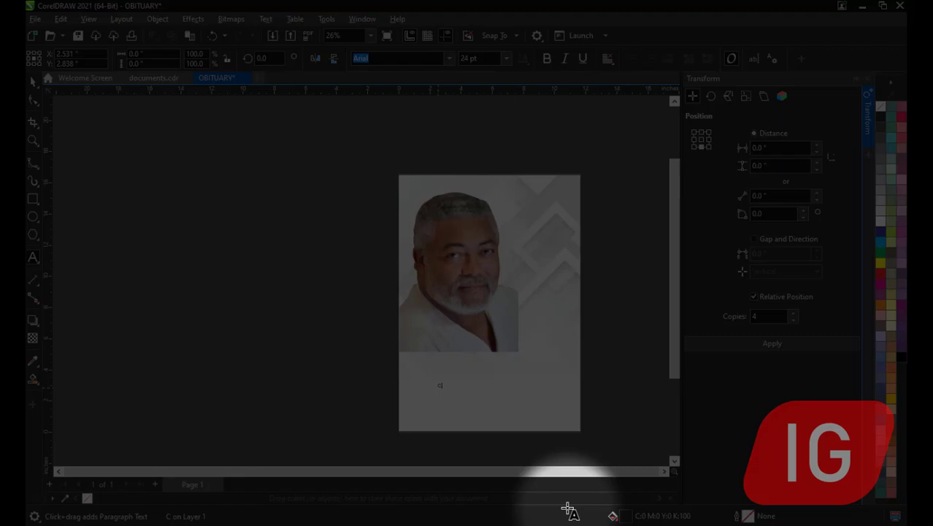
text(Celebration of Life)
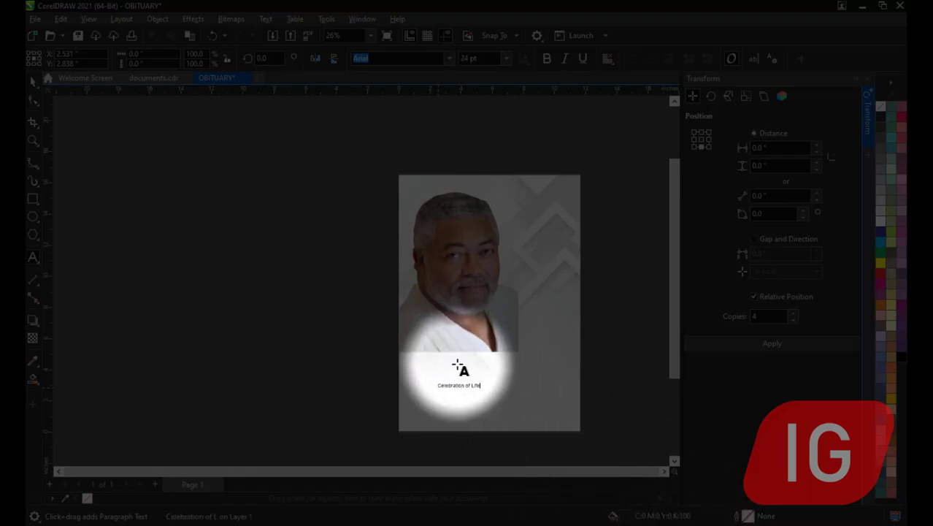
key(ctrl+space)
drag(487, 395, 562, 434)
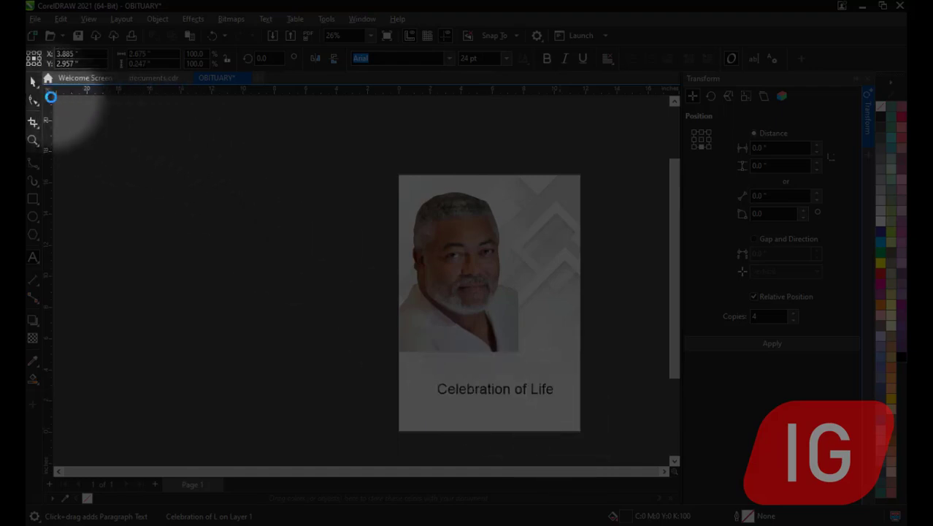
click(33, 83)
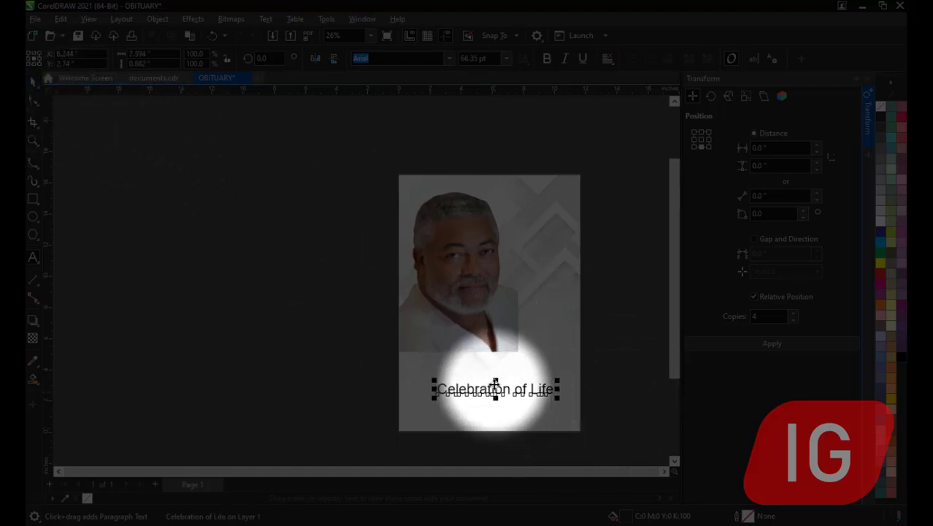
Step: Set the "Celebration of Life" text in Bahnschrift at about 71 pt and move it beside the top of the man's head
drag(495, 383, 492, 345)
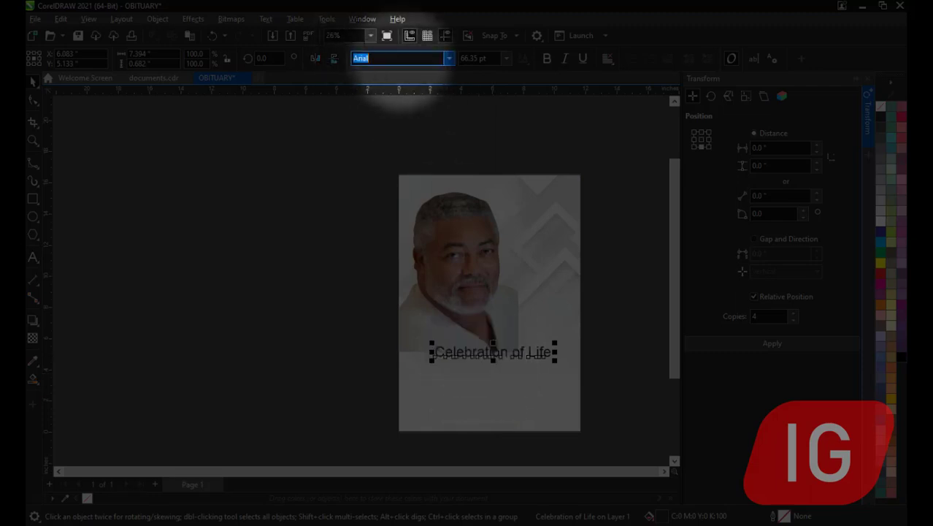
text(b)
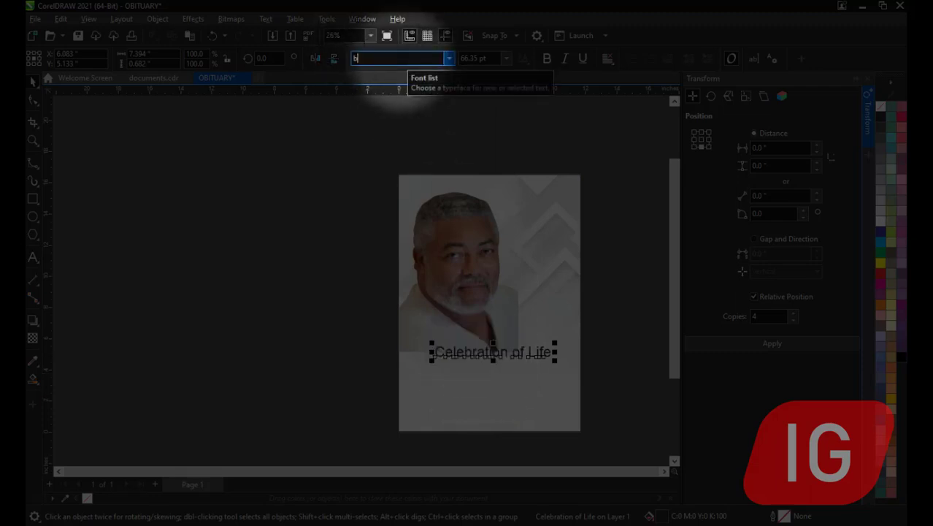
text(ahnschrift)
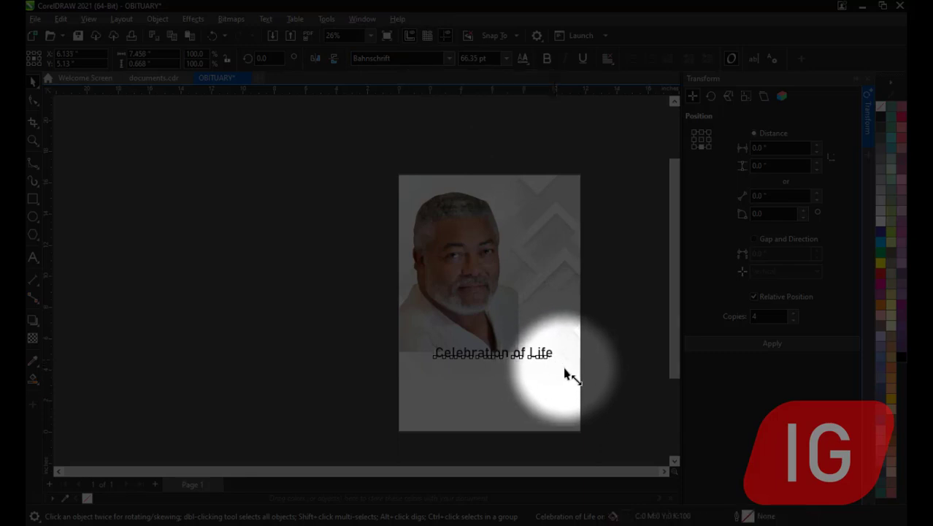
click(506, 353)
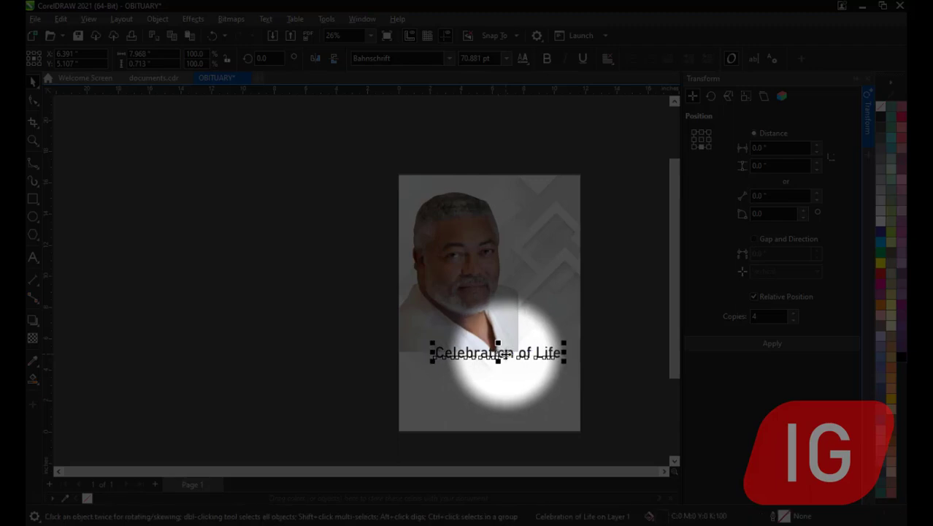
drag(506, 353, 535, 203)
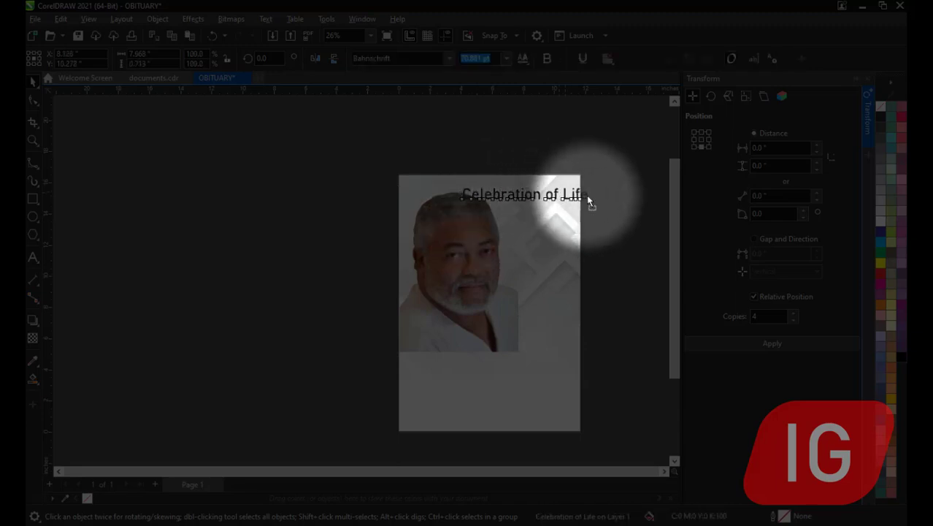
key(ctrl+z)
Step: Shrink the portrait to about 6.6 by 8.8 inches, keeping its lower-left corner at the page's left edge
click(502, 230)
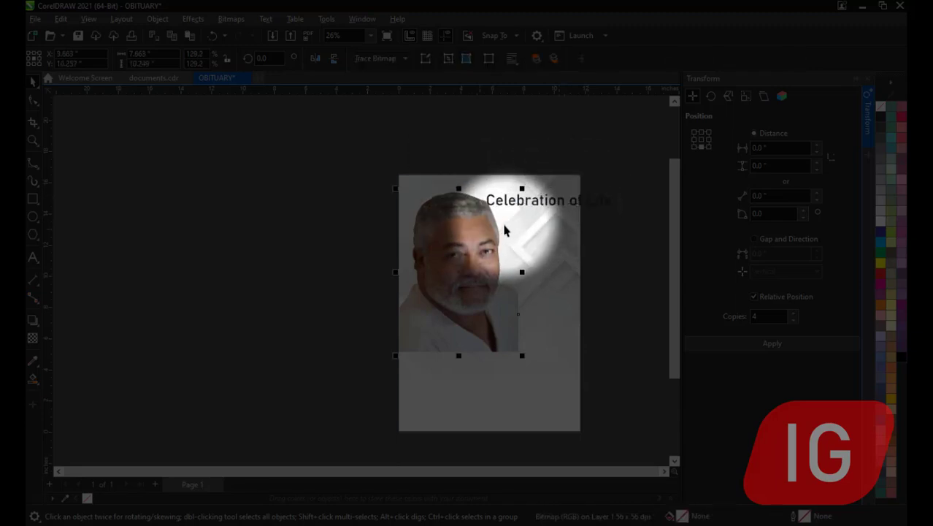
click(370, 35)
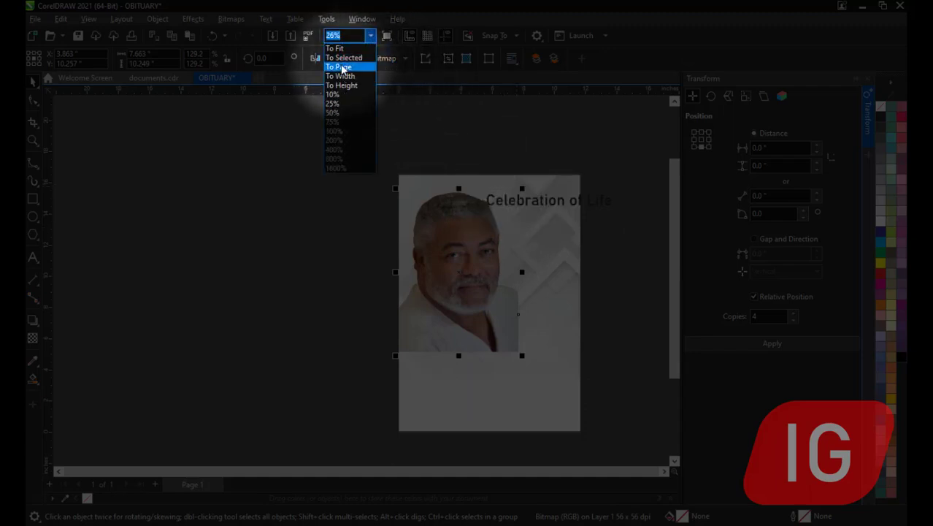
click(342, 68)
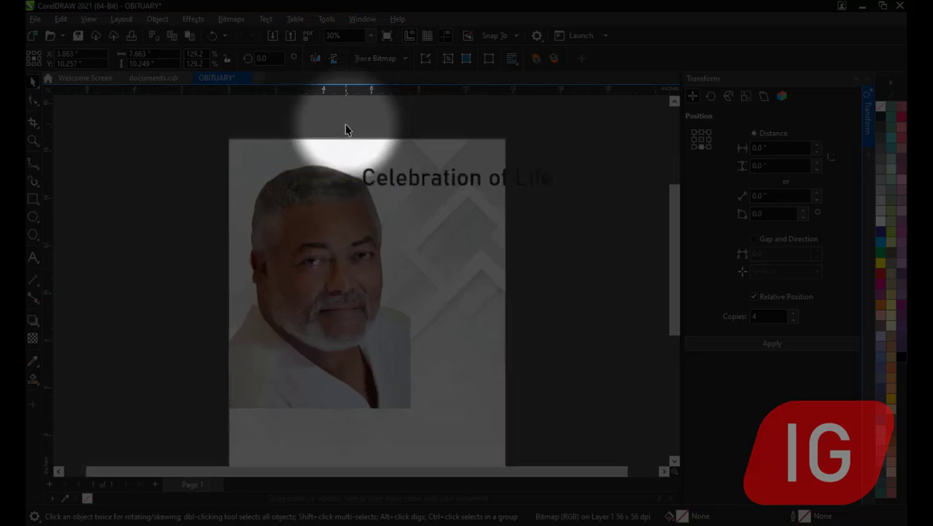
scroll(388, 234, up, 1)
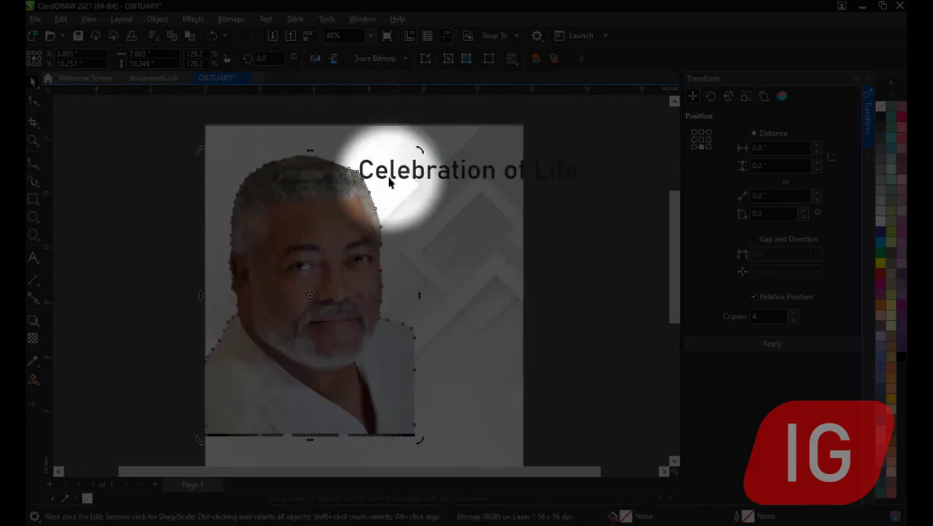
click(358, 207)
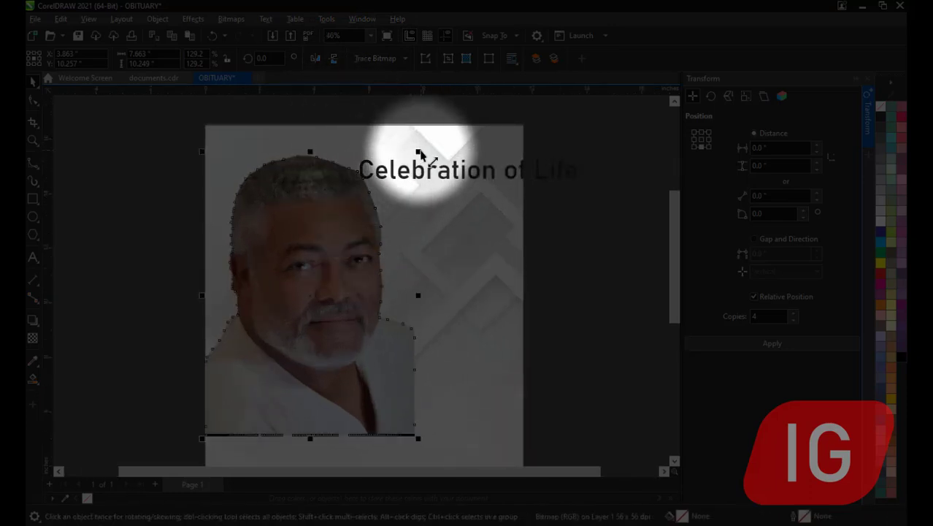
drag(413, 175, 395, 192)
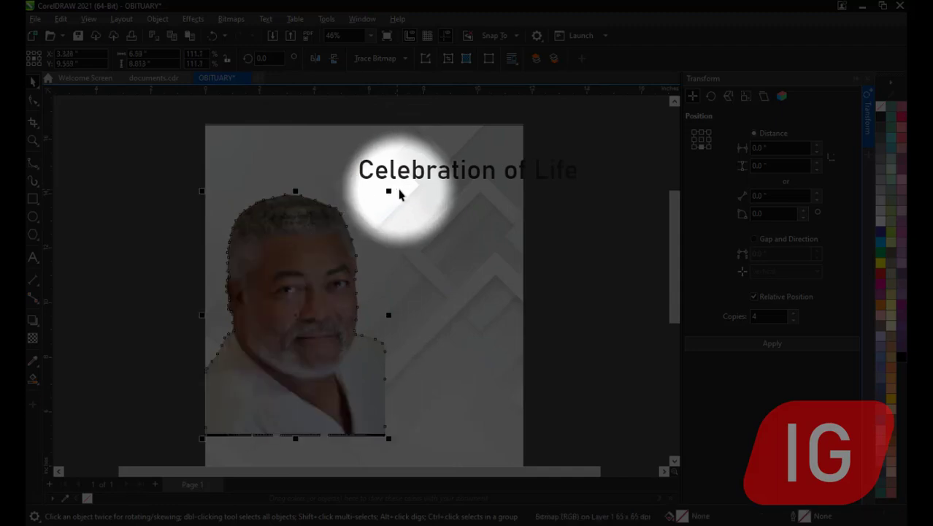
Step: Break the heading into two lines, "Celebration" above "of Life"
click(465, 170)
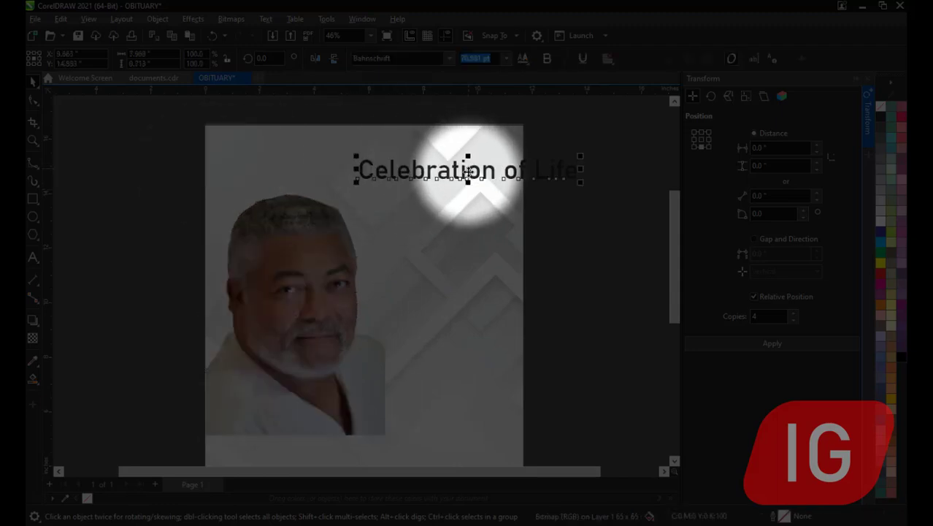
click(510, 170)
click(534, 175)
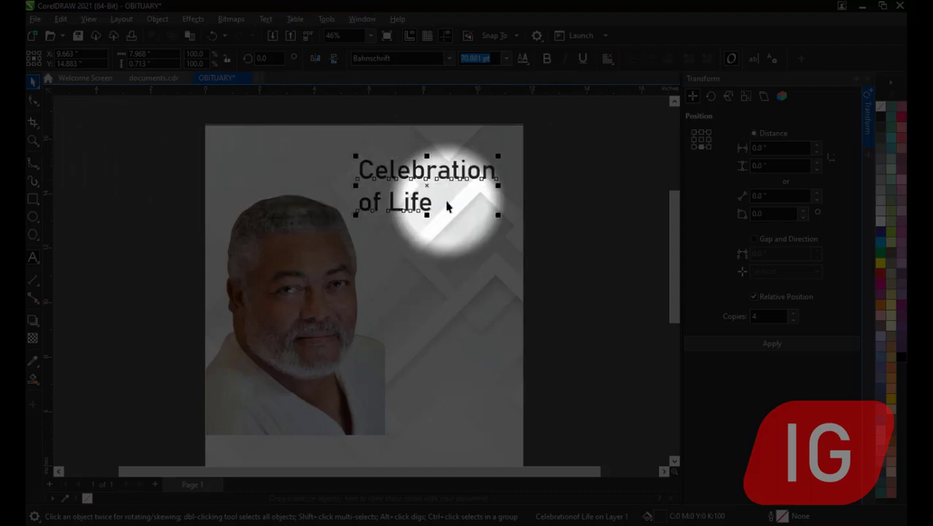
Step: Move the two-line heading slightly toward the page's right edge and centre-align its lines
key(F10)
drag(416, 183, 427, 165)
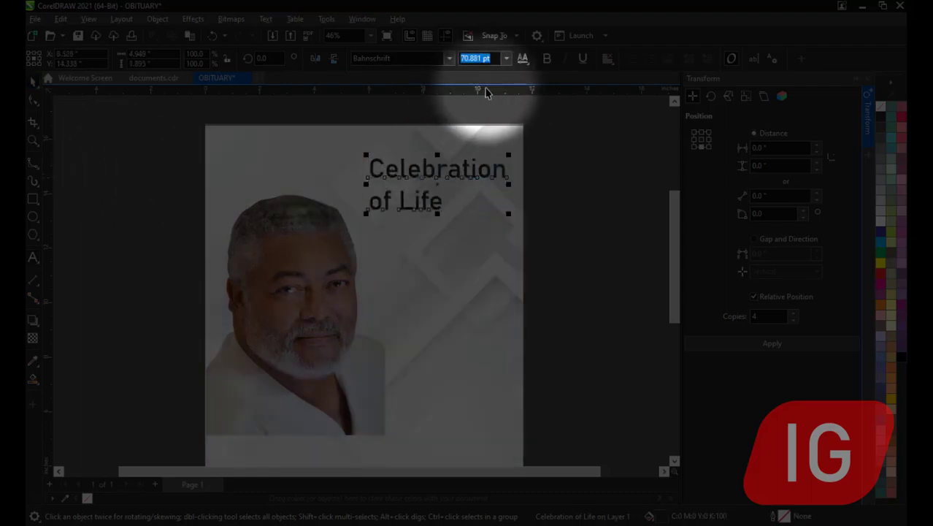
click(607, 58)
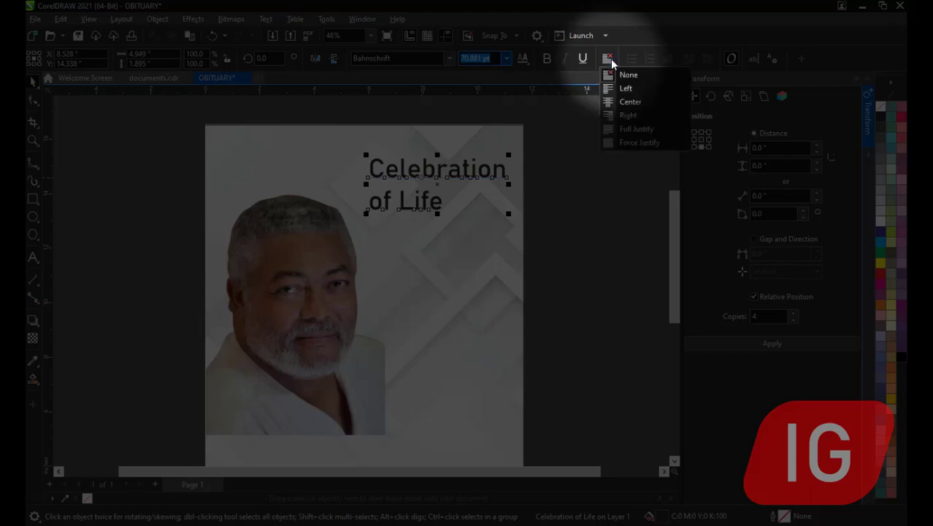
click(607, 59)
click(608, 58)
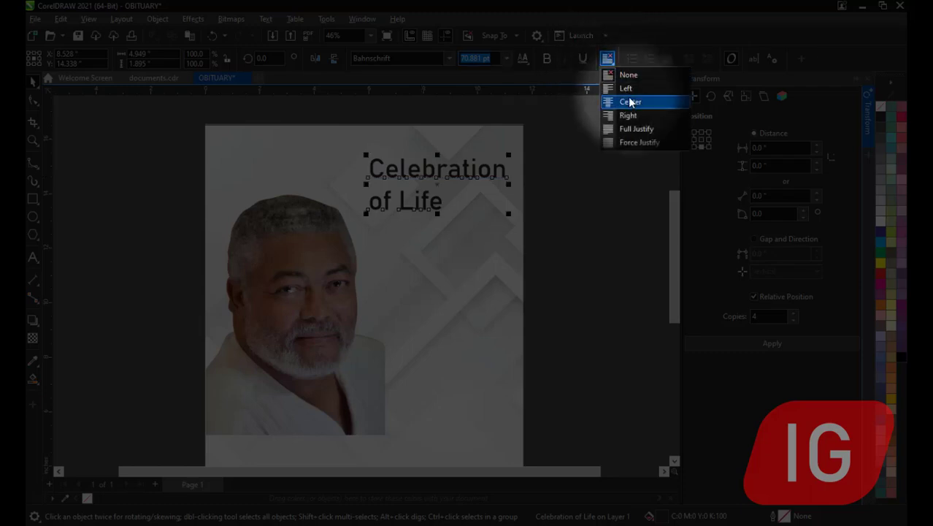
click(631, 102)
click(595, 201)
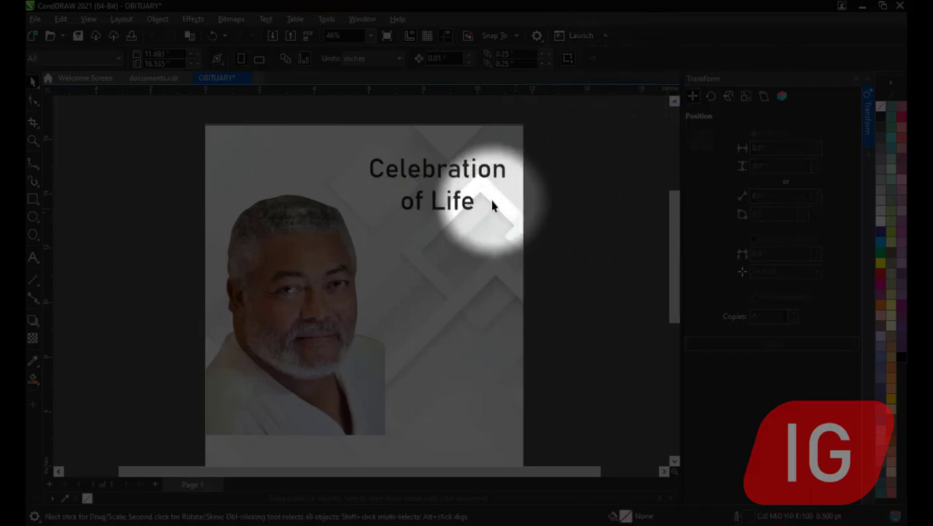
Step: Break the heading apart into separate words and set "of" in Brush Script MT at about 100 pt
click(449, 202)
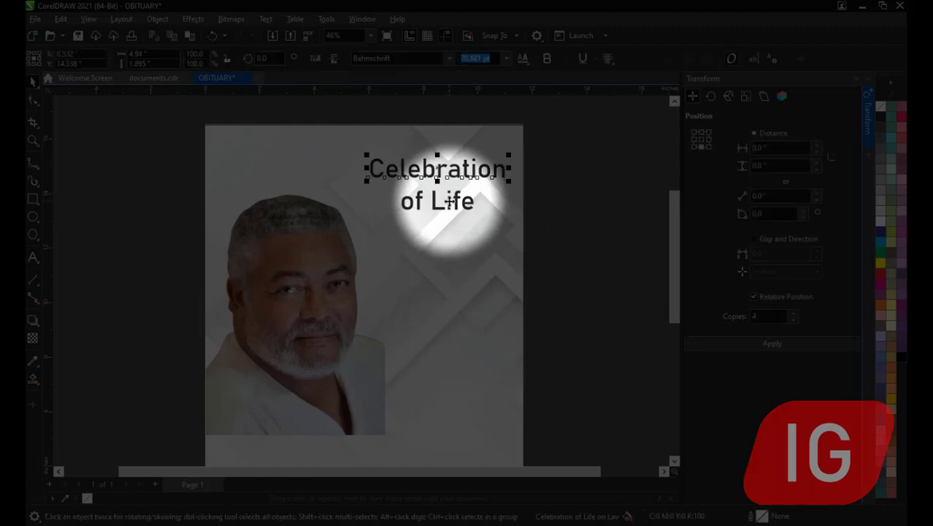
click(433, 203)
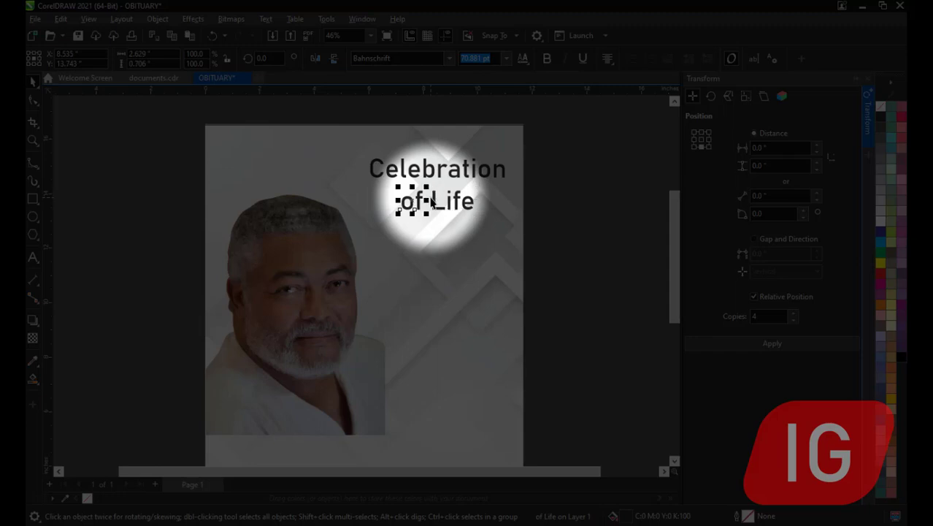
click(449, 60)
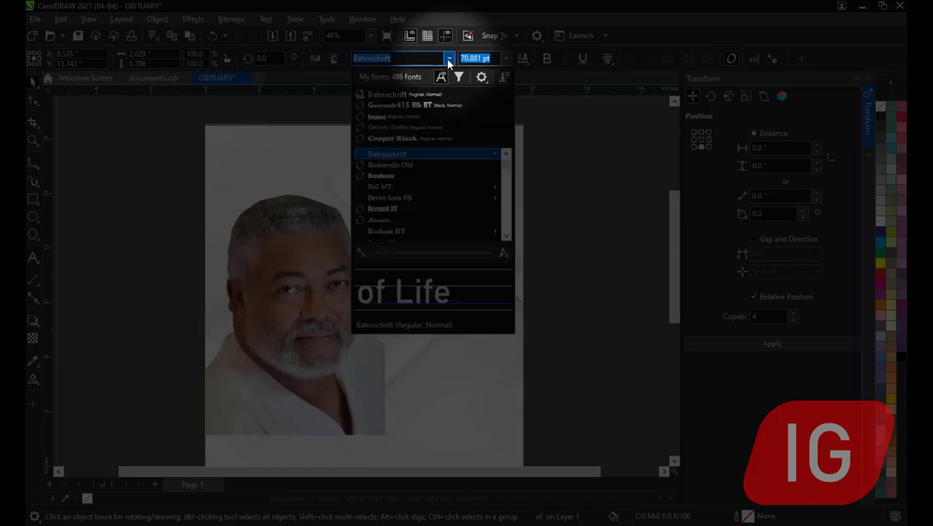
scroll(442, 194, down, 5)
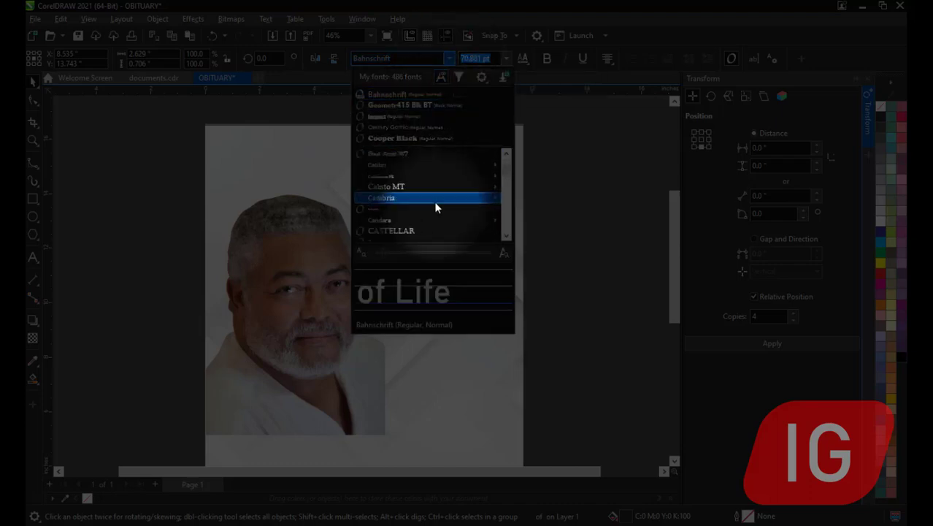
click(389, 154)
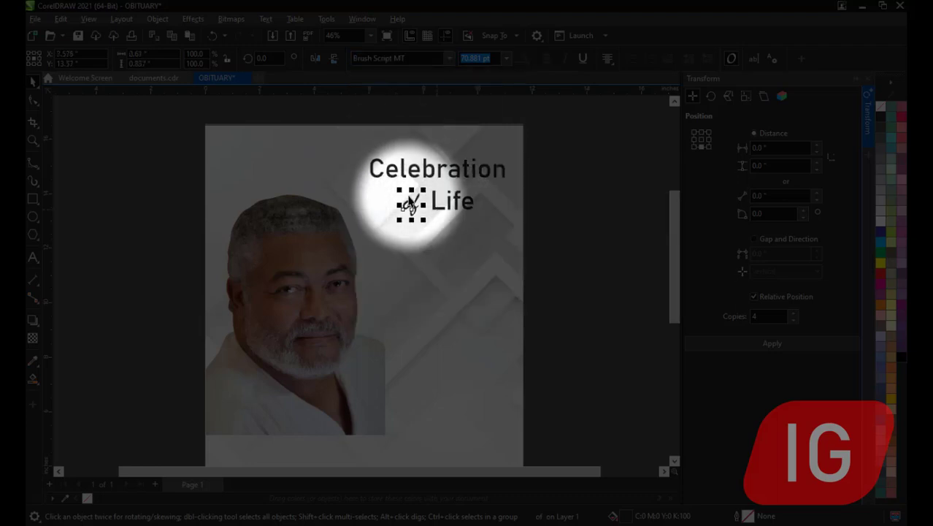
mouse_move(399, 193)
mouse_down()
mouse_move(406, 198)
mouse_move(412, 179)
mouse_move(369, 204)
mouse_move(391, 187)
mouse_up()
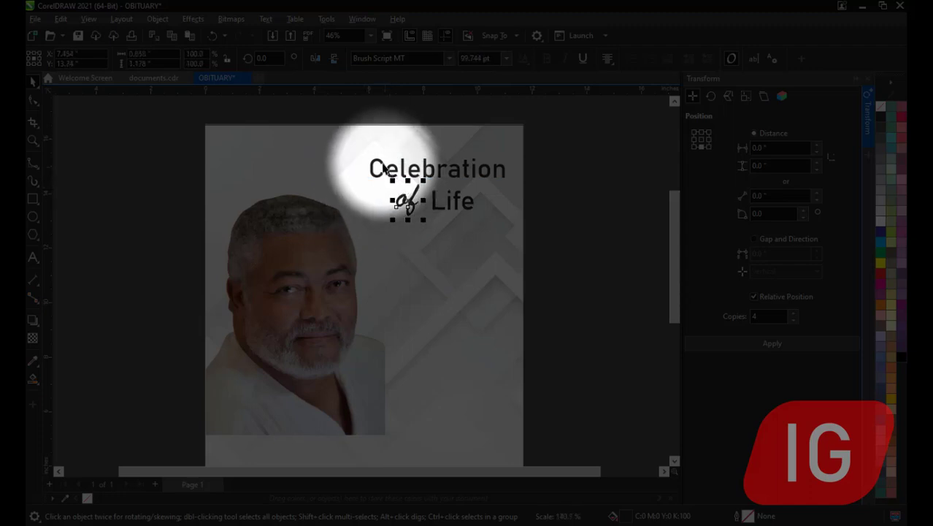
click(104, 194)
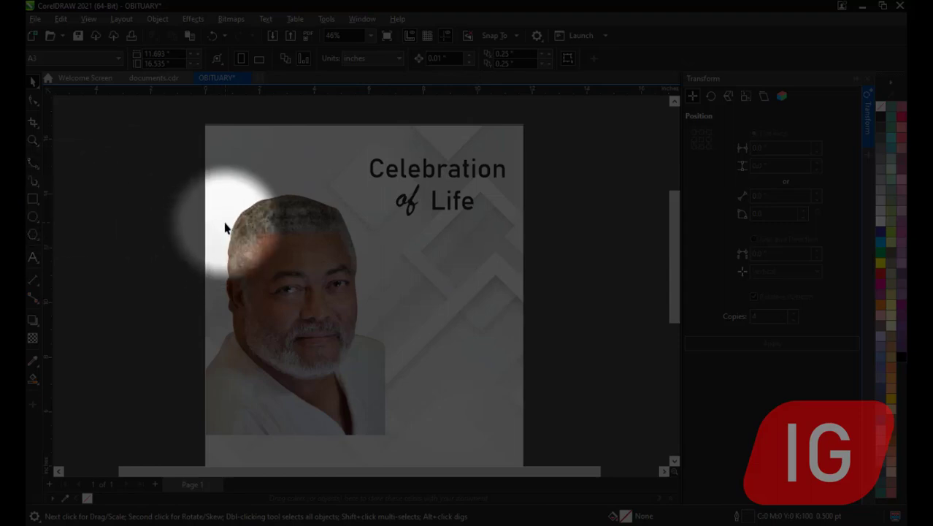
Step: Fill all three heading words with the olive colour C:0 M:0 Y:40 K:40
drag(543, 127, 320, 231)
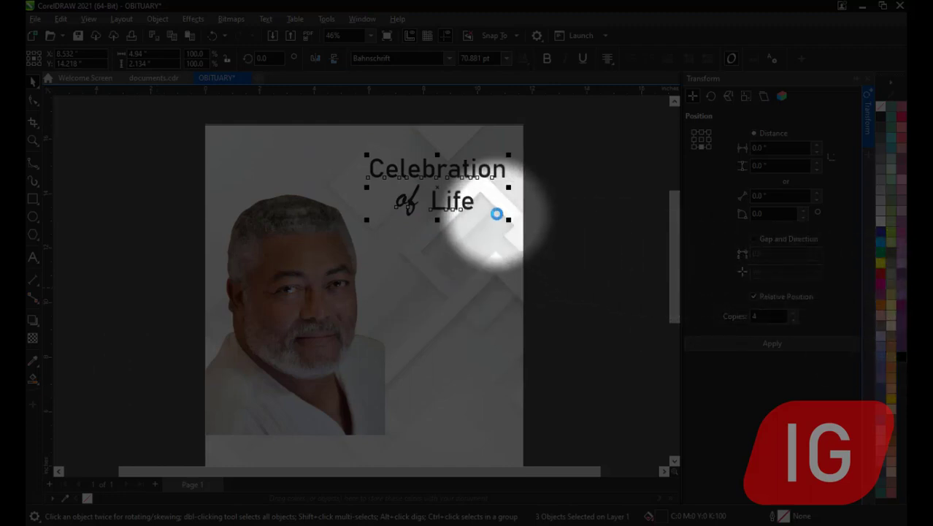
click(545, 59)
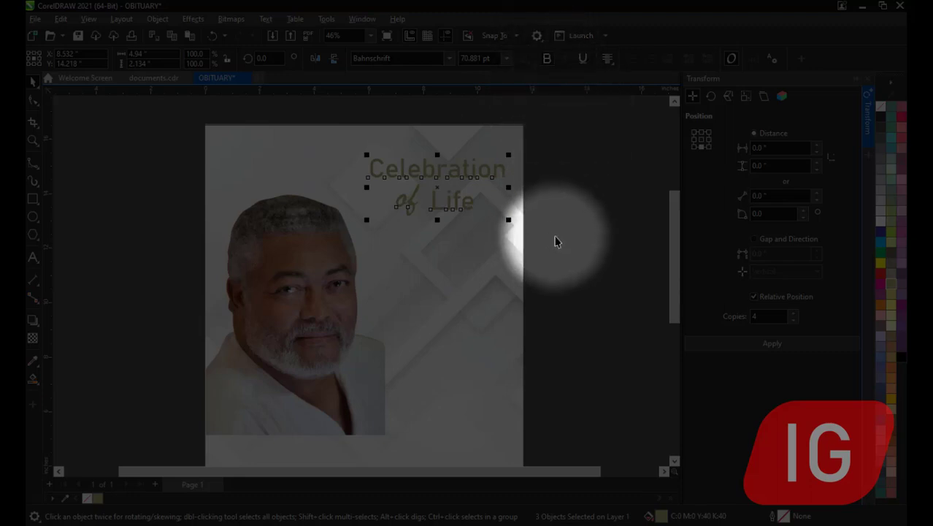
click(528, 205)
Step: Make "Celebration" and "Life" bold and fill the whole heading with the dark colour C:0 M:0 Y:20 K:80
click(463, 175)
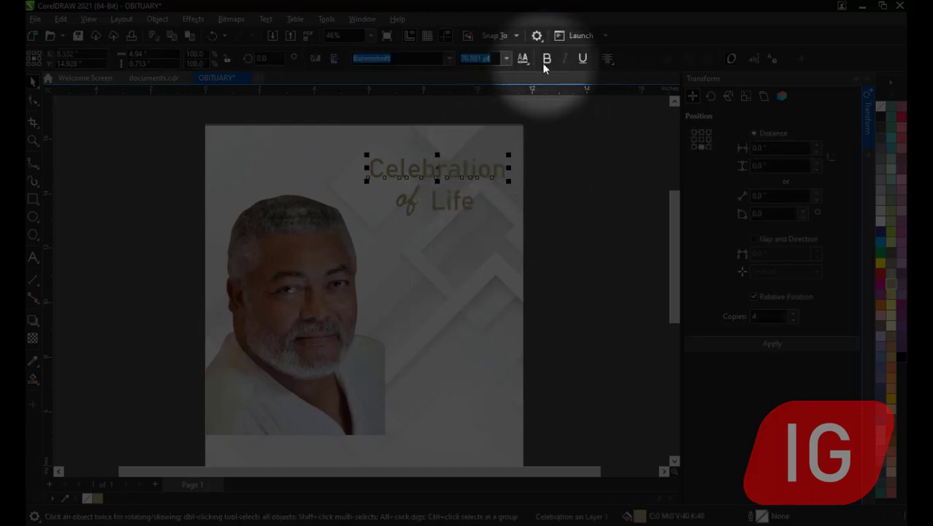
click(469, 200)
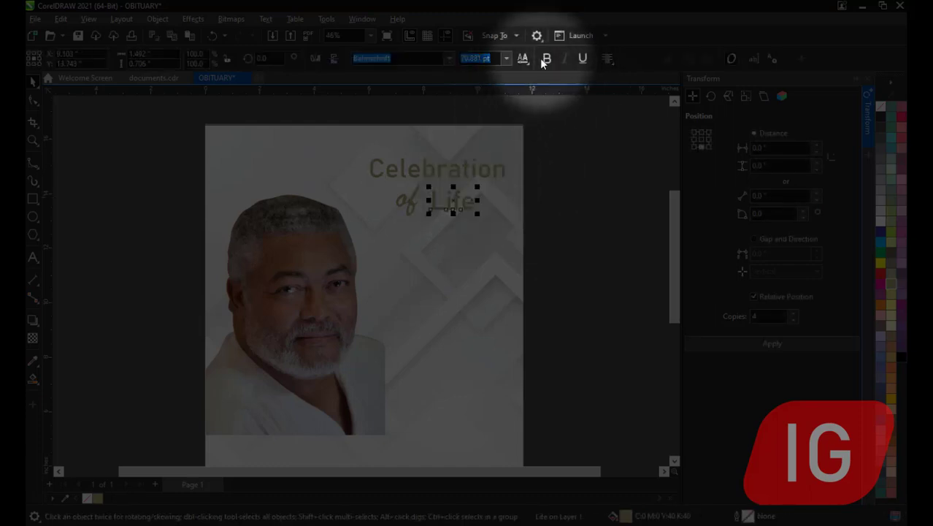
click(413, 202)
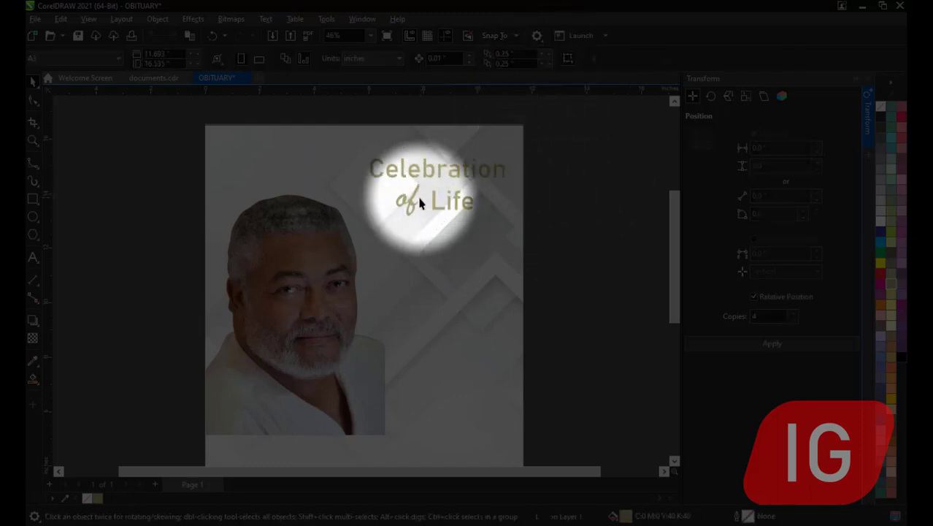
click(530, 242)
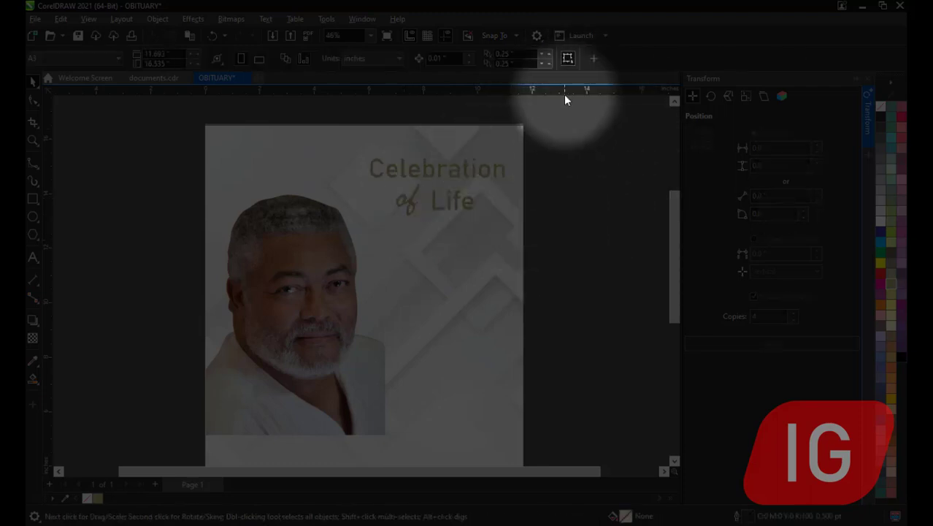
drag(561, 142, 367, 220)
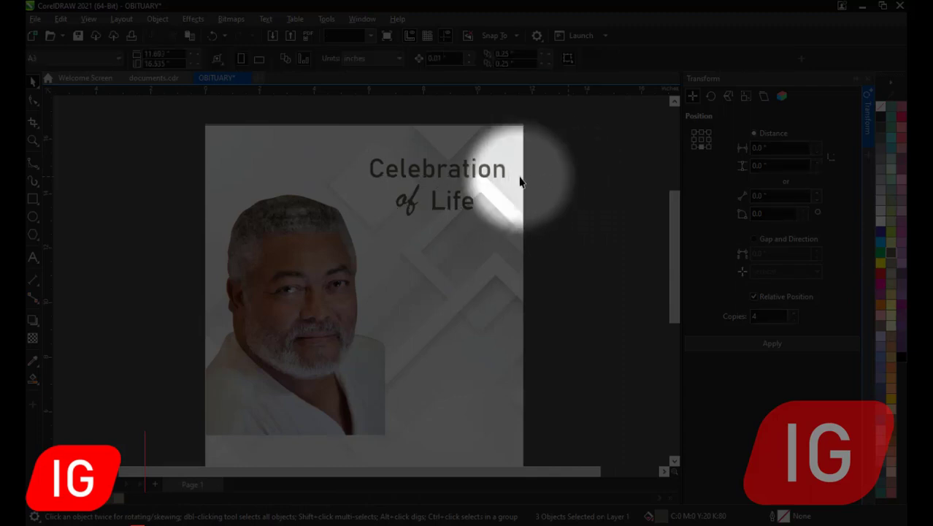
Step: Stretch "Celebration" vertically to about 121% and enlarge "Life" to about 77 pt
ctrl+click(464, 177)
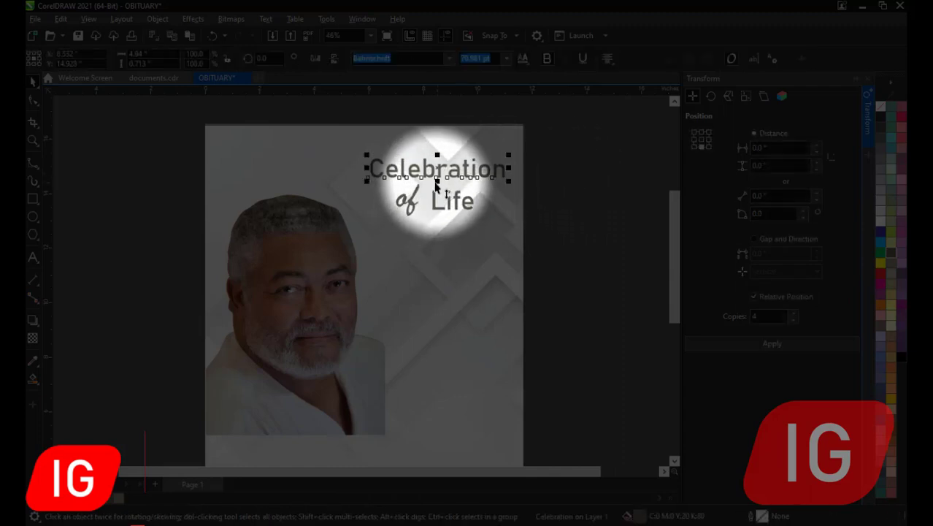
click(438, 191)
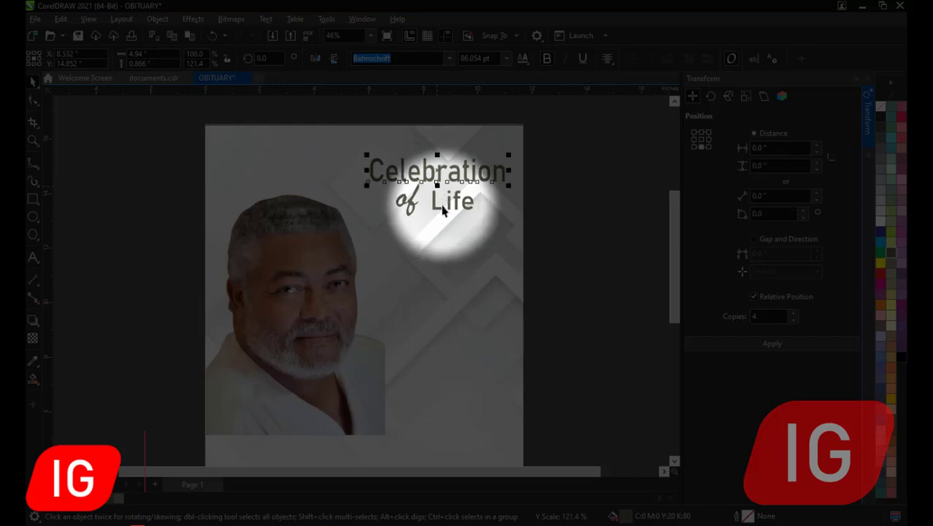
ctrl+click(467, 196)
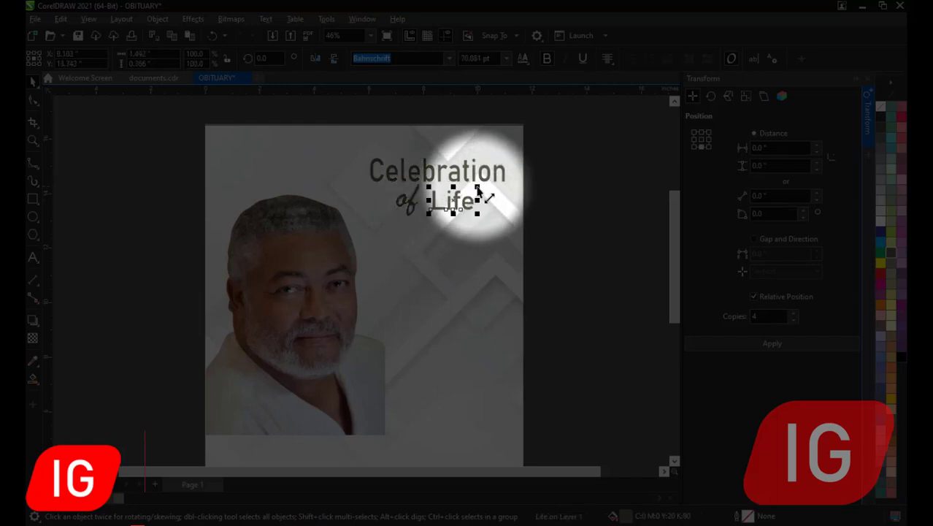
drag(477, 189, 481, 186)
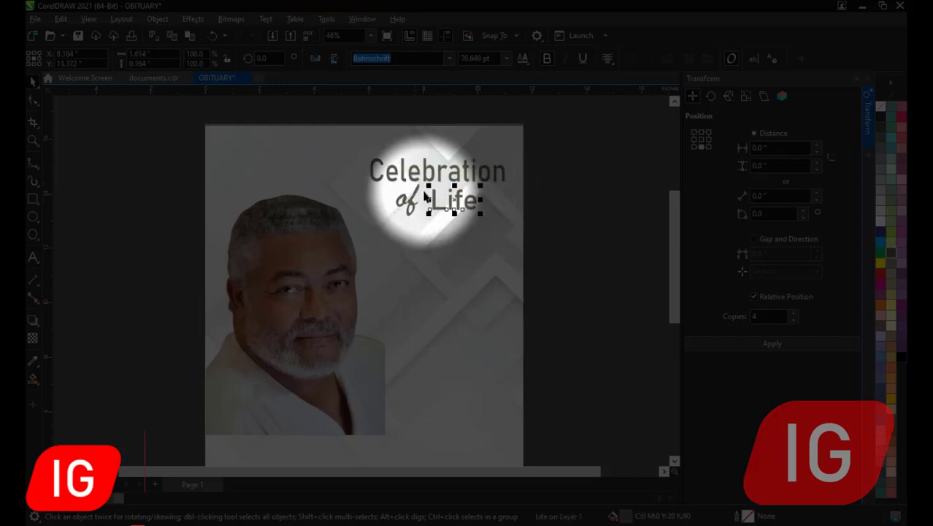
click(613, 194)
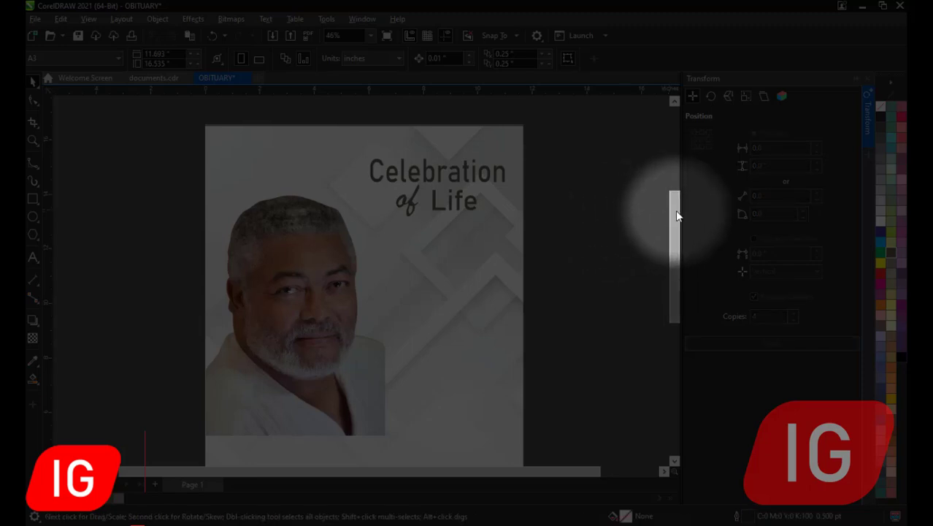
Step: Fade the portrait's shoulder edge nearest the page centre into the background with a short linear fountain transparency from 0 to 100
drag(674, 210, 674, 221)
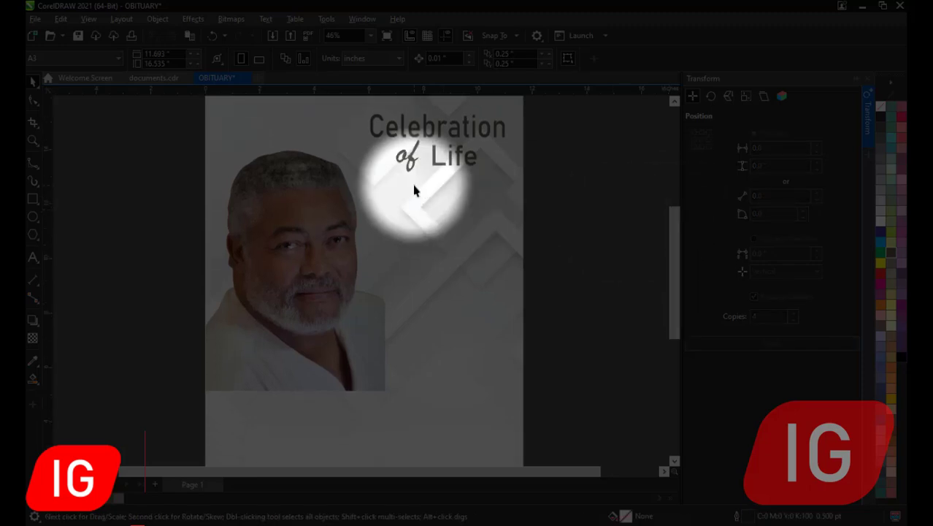
click(314, 245)
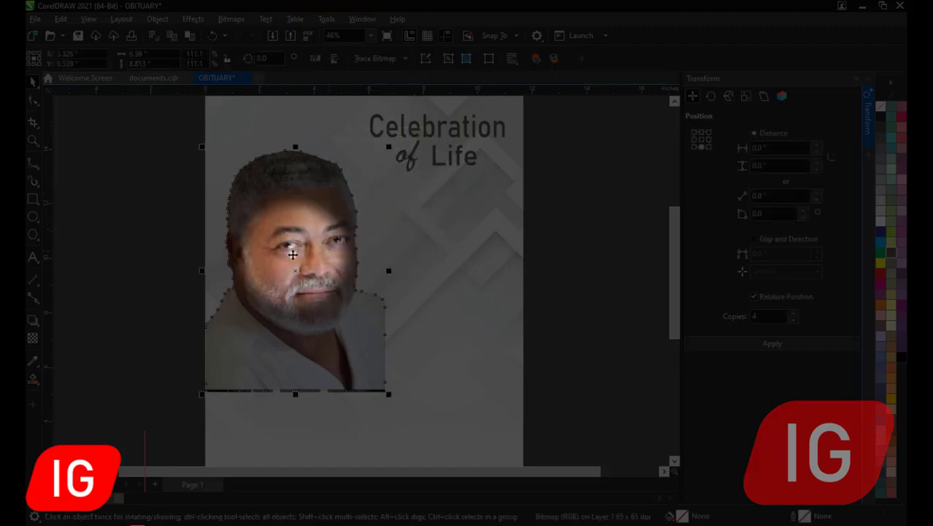
click(32, 338)
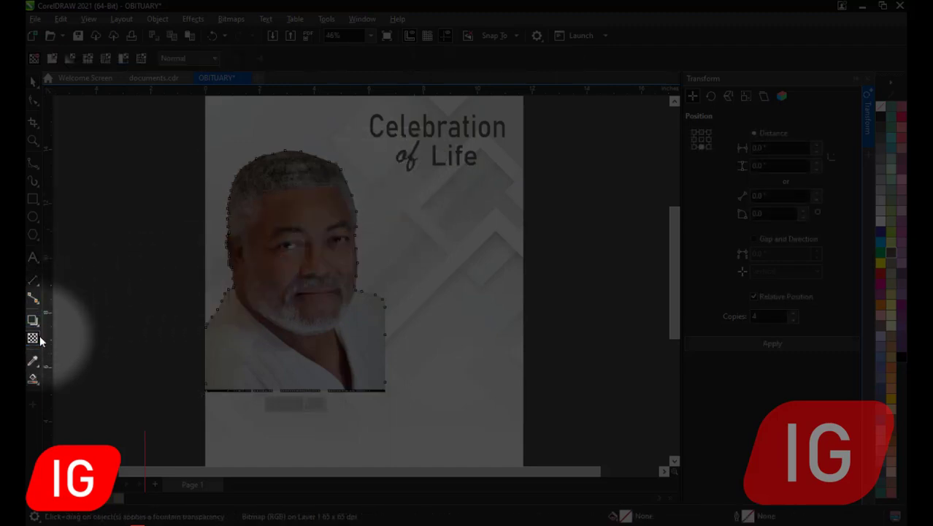
drag(352, 325, 393, 328)
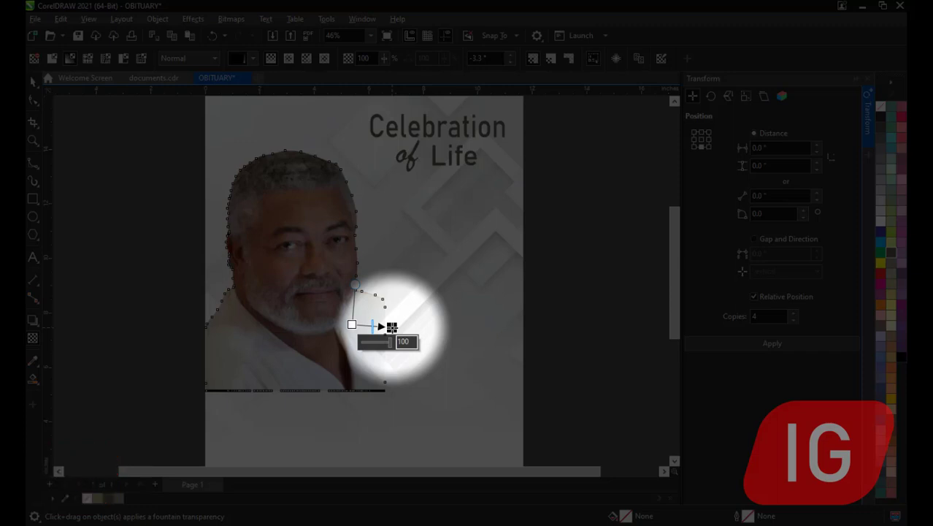
mouse_move(393, 326)
mouse_down()
mouse_move(406, 331)
mouse_move(399, 324)
mouse_up()
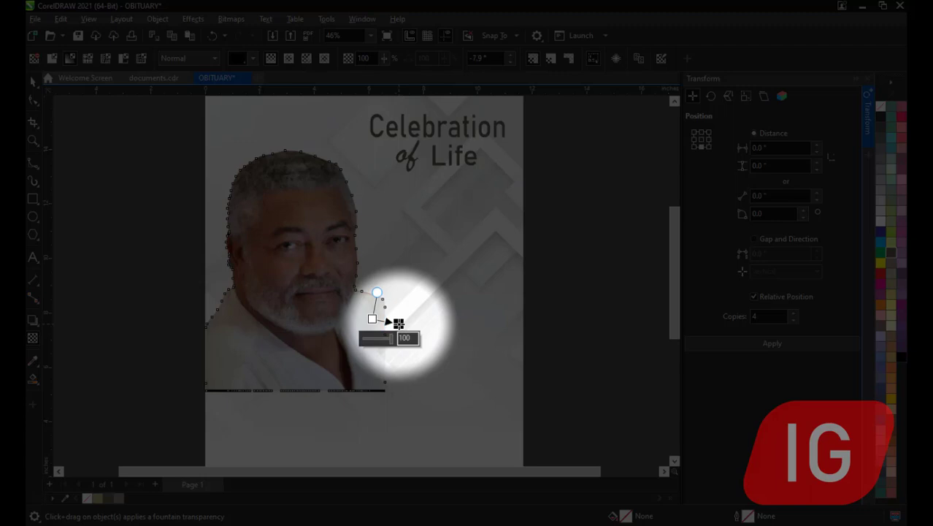
drag(399, 324, 358, 317)
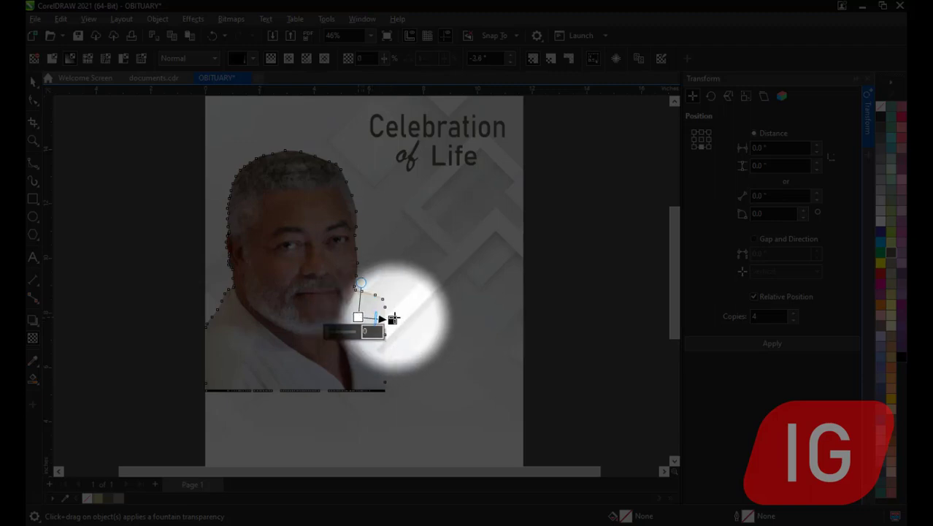
click(33, 81)
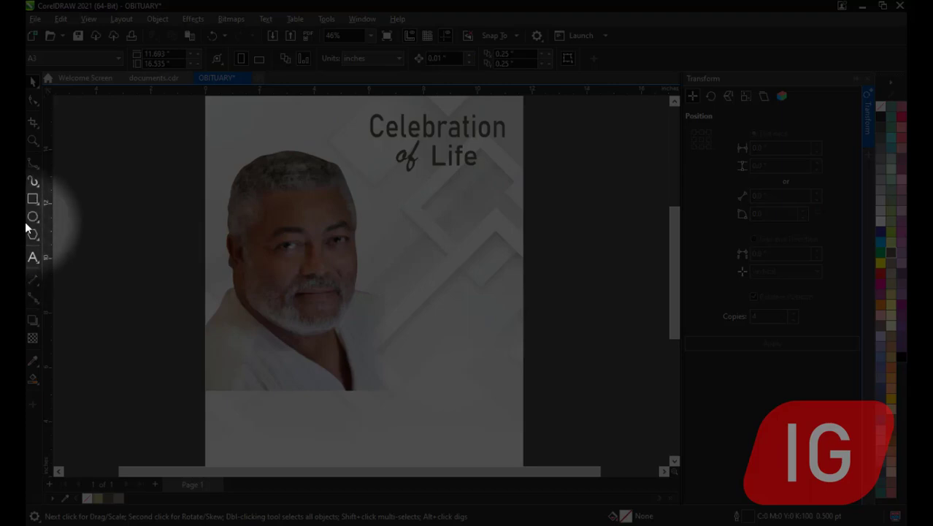
Step: Draw a rectangle about 5.5 by 3.2 inches beside the man's face, below the "Celebration of Life" heading
click(33, 199)
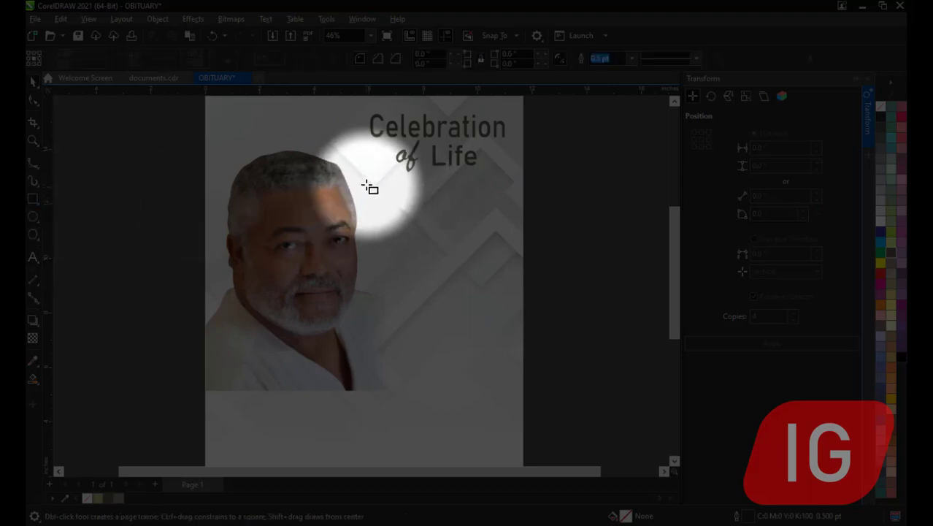
drag(367, 185, 520, 274)
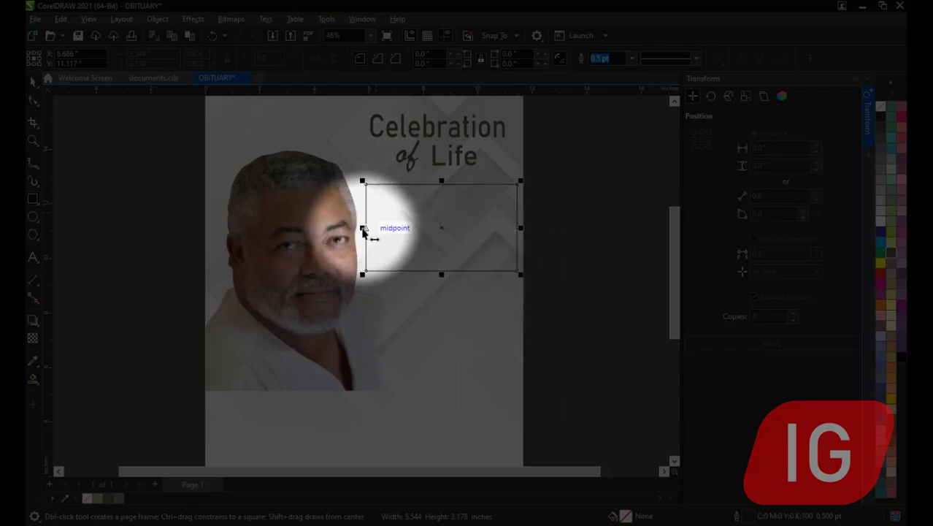
drag(362, 227, 362, 228)
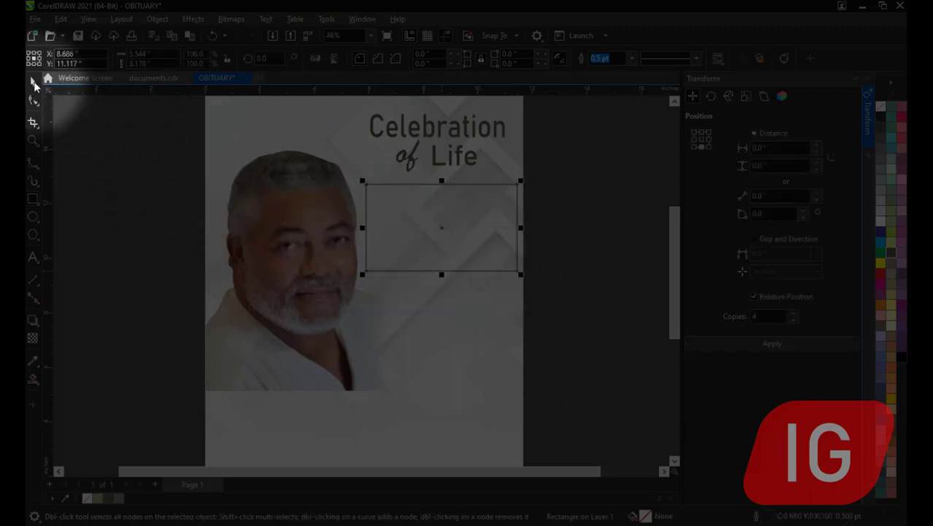
click(34, 82)
Step: Switch to Chrome and open the existing search results for "how old is jj rawlings"
click(467, 236)
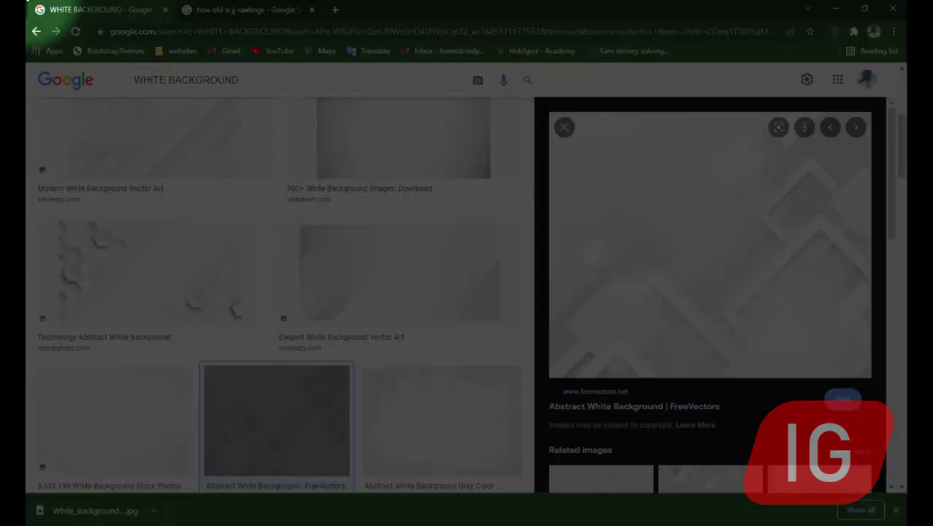
click(207, 8)
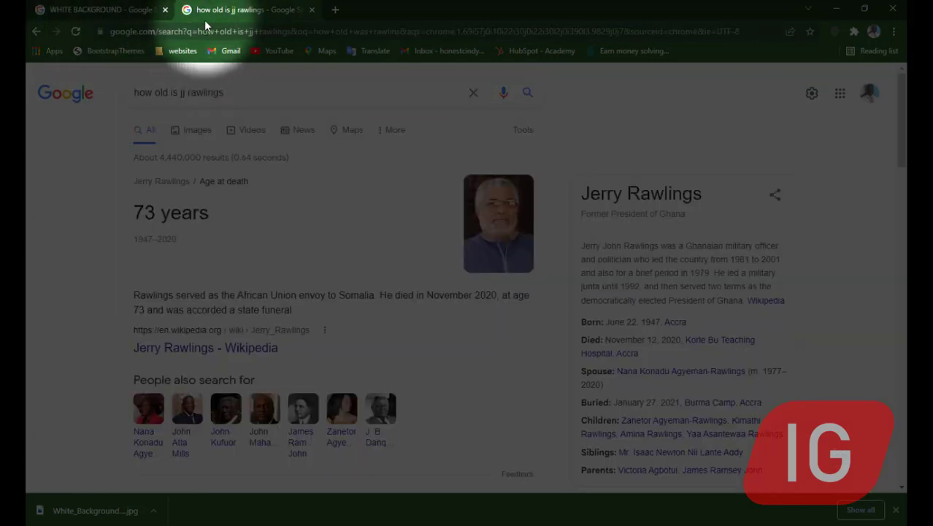
Step: Search Google for "lorem ipsum" and open the lipsum.com result
click(204, 29)
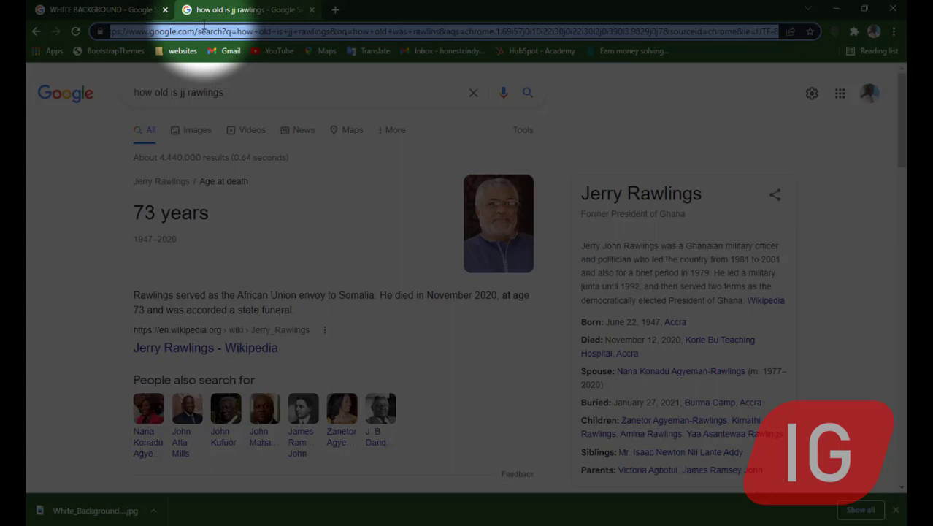
text(lorem)
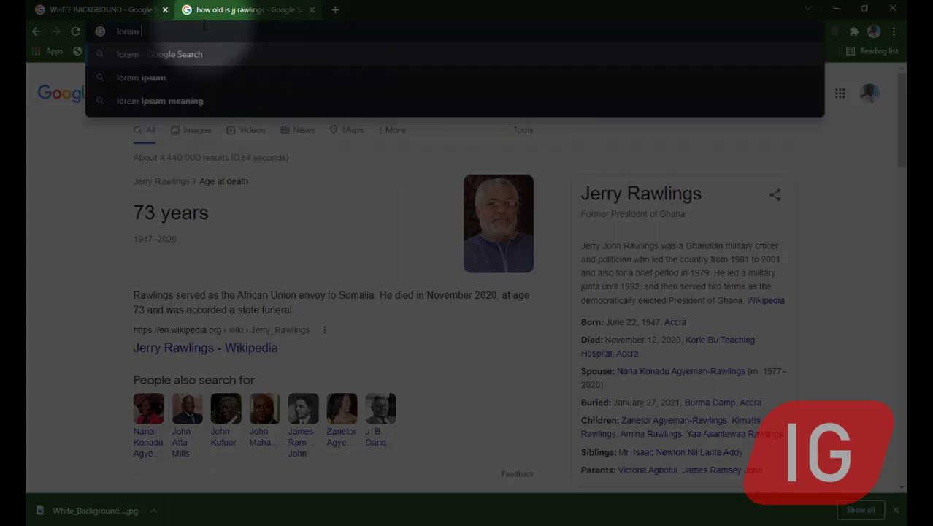
click(152, 81)
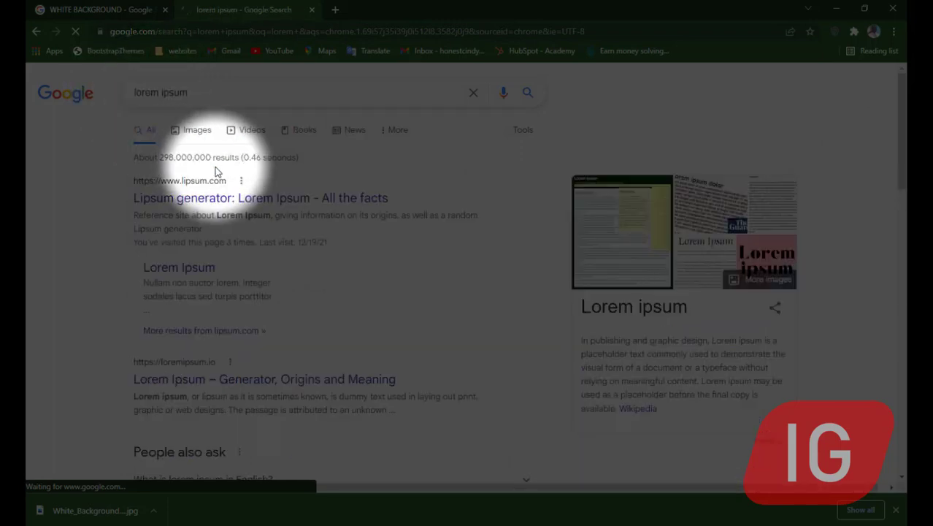
click(196, 204)
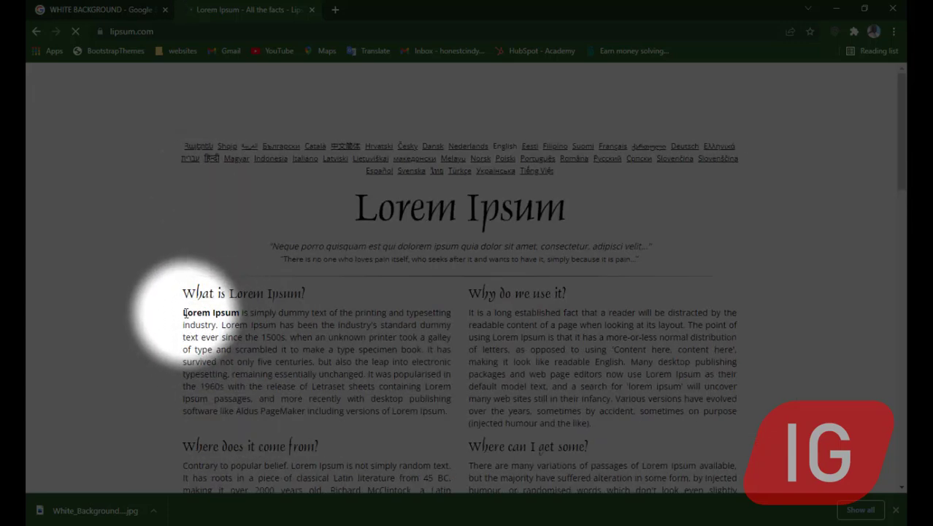
Step: Copy the "What is Lorem Ipsum?" paragraph from its start through "remaining essentially unchanged." and switch back to CorelDRAW
drag(184, 312, 367, 373)
key(ctrl+c)
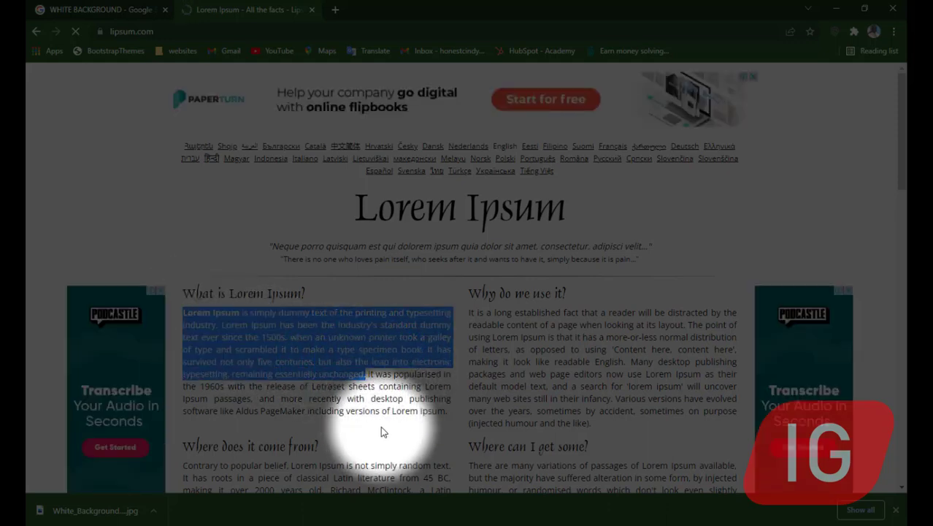
click(835, 8)
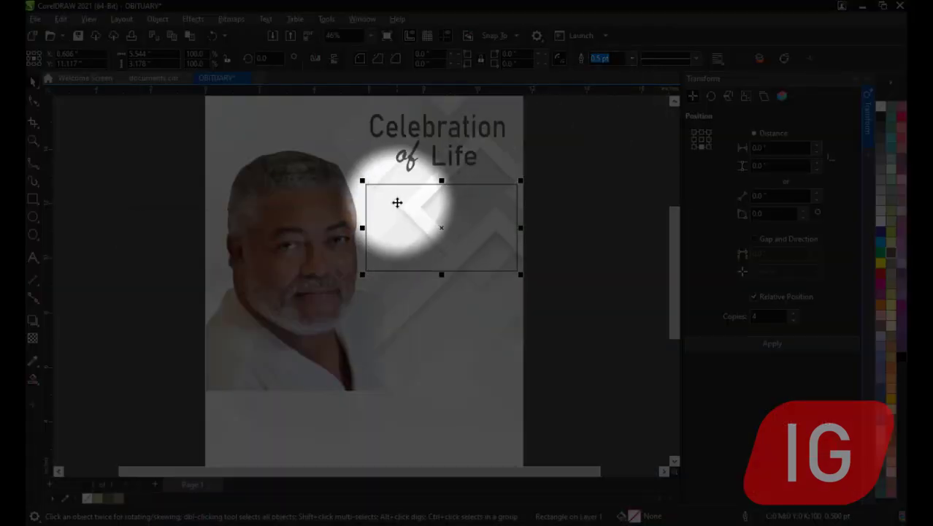
Step: Paste the copied placeholder passage as paragraph text inside the rectangle below the "Celebration of Life" heading
click(32, 257)
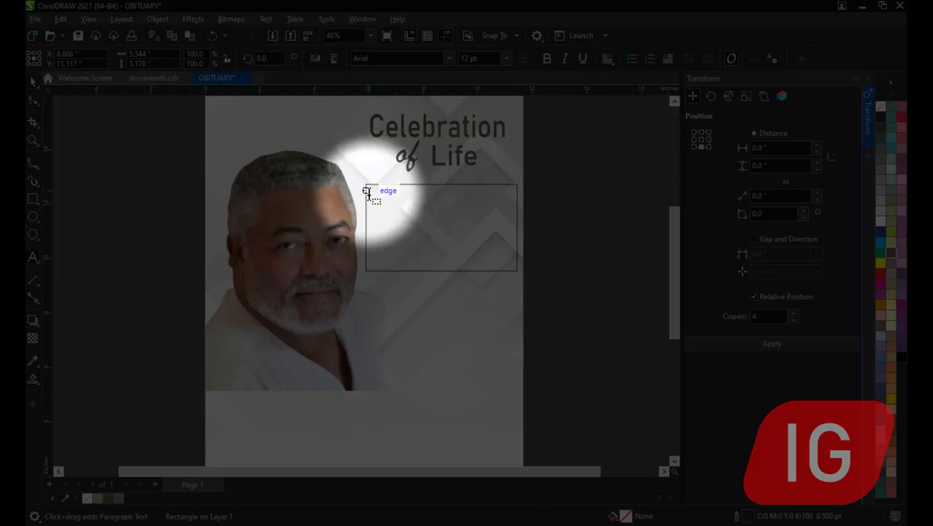
click(368, 193)
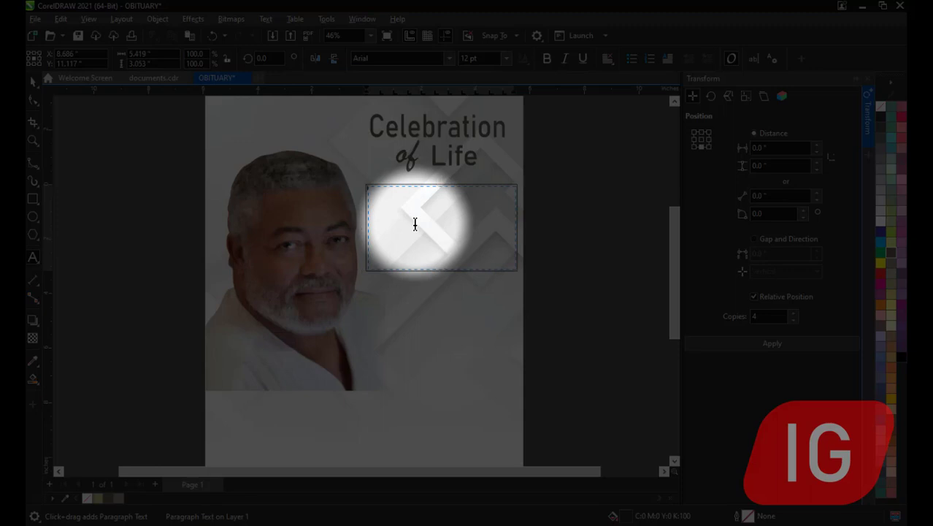
key(ctrl+v)
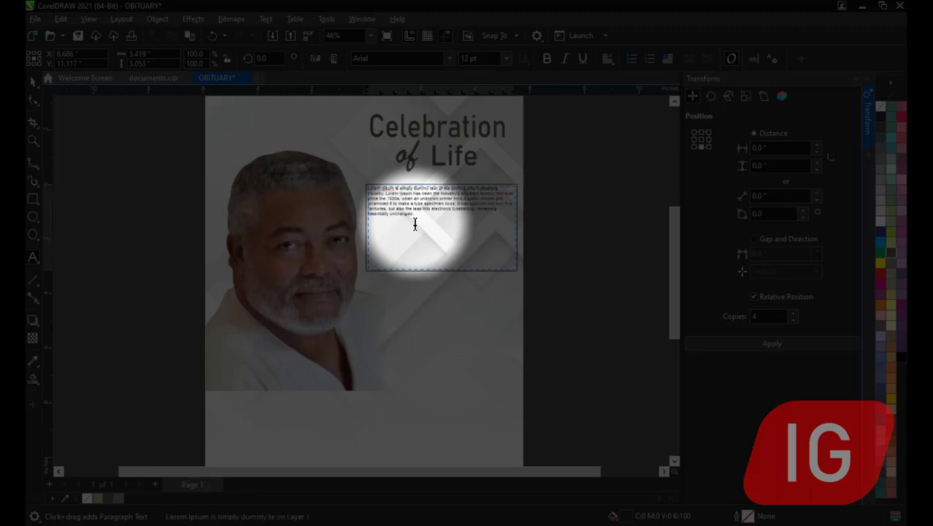
Step: Set the font size of all the pasted paragraph text to 20 pt
key(Escape)
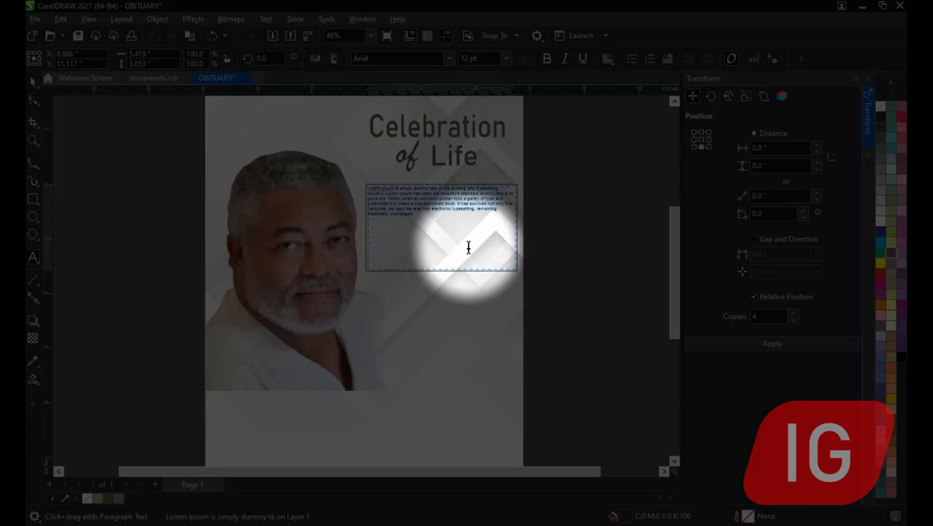
click(505, 58)
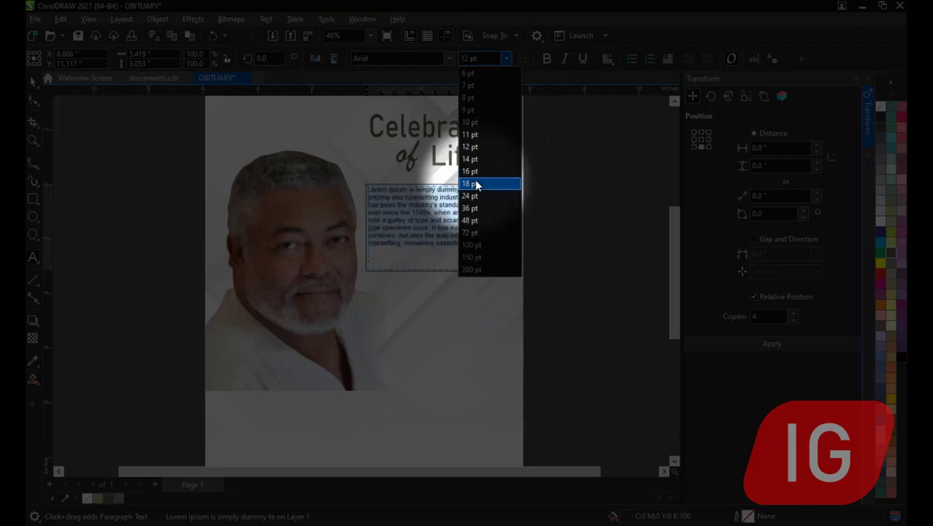
key(Escape)
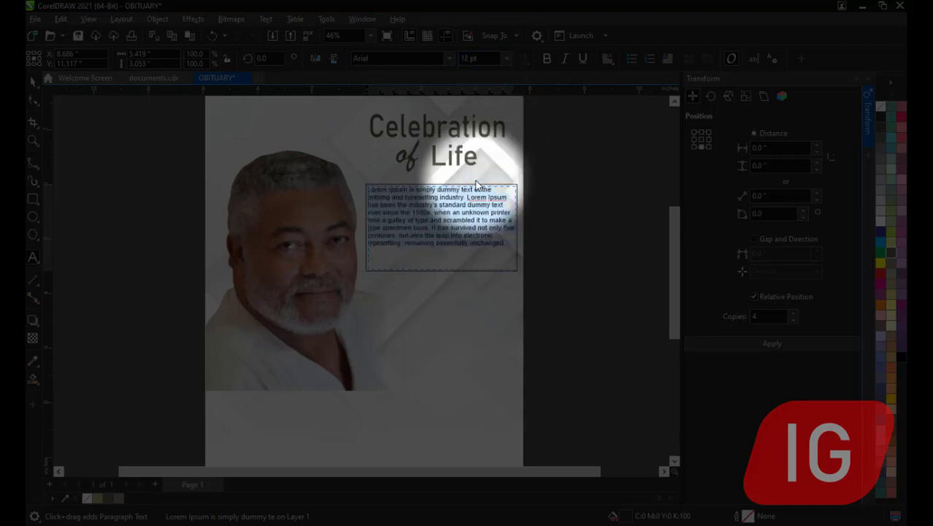
click(506, 57)
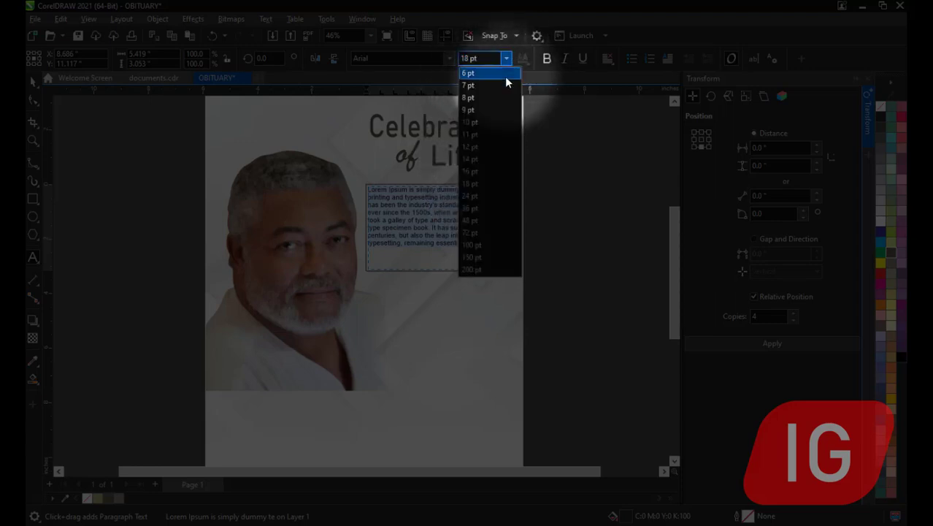
click(471, 196)
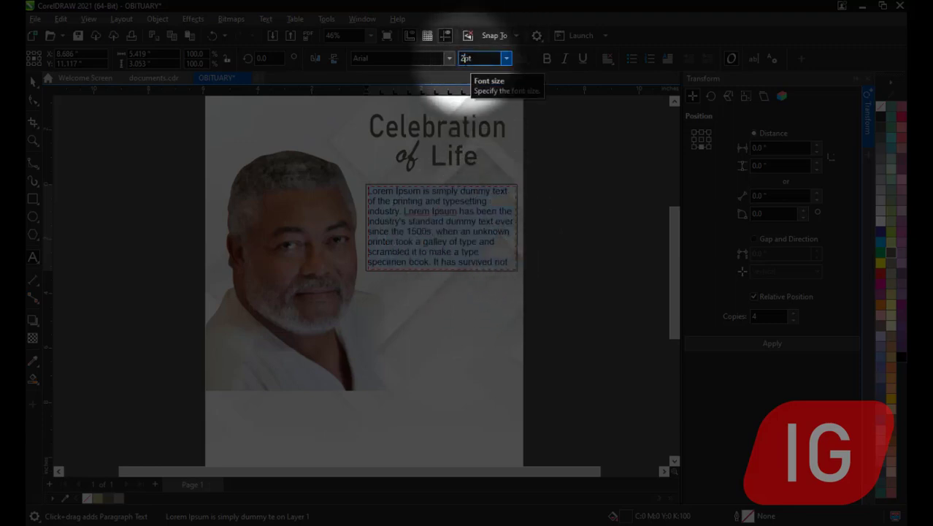
text(0)
key(Return)
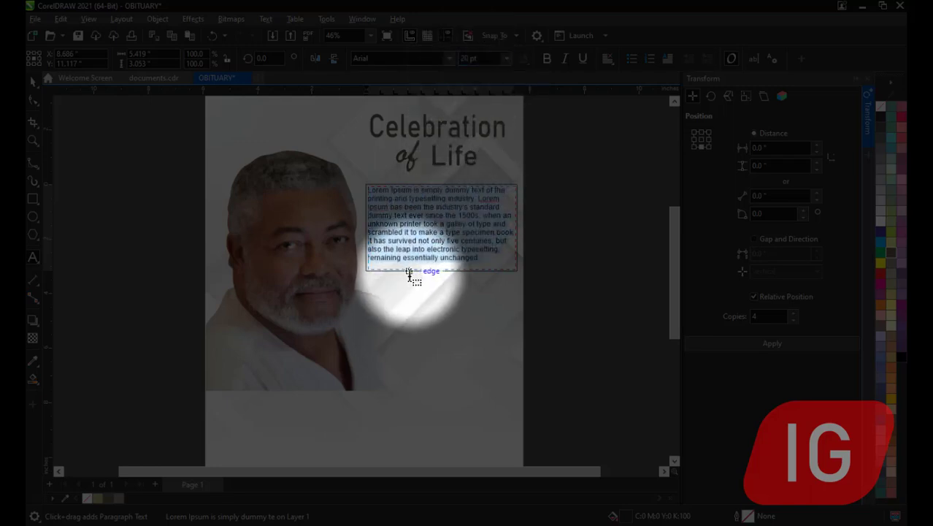
Step: Remove the outline from the rectangle that holds the placeholder paragraph
click(32, 83)
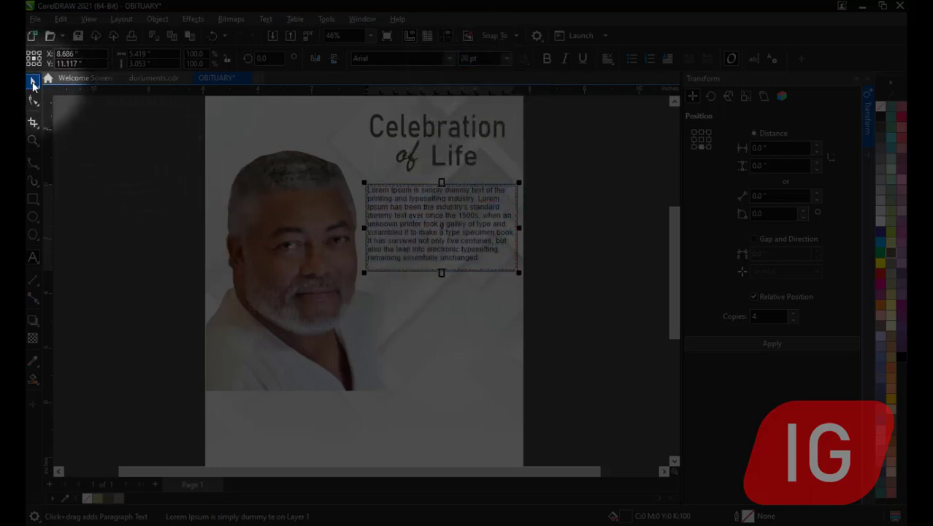
click(484, 255)
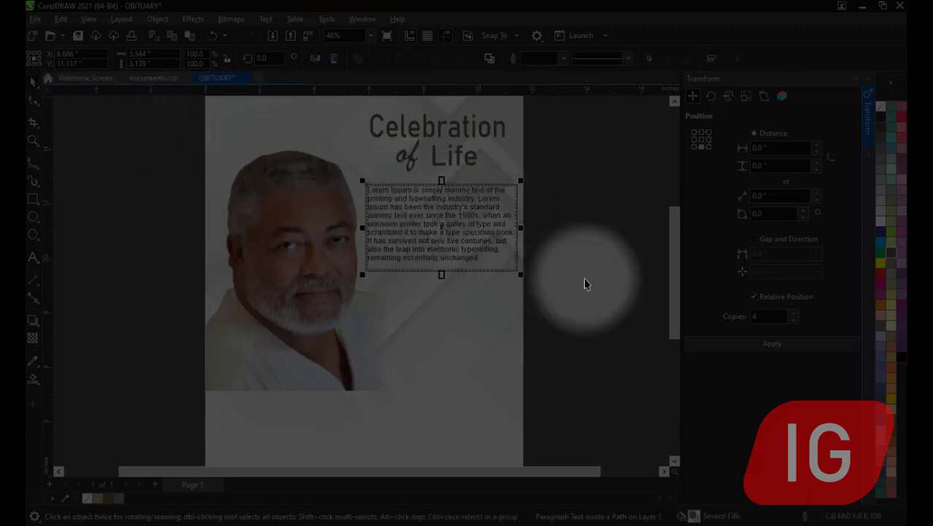
right_click(880, 107)
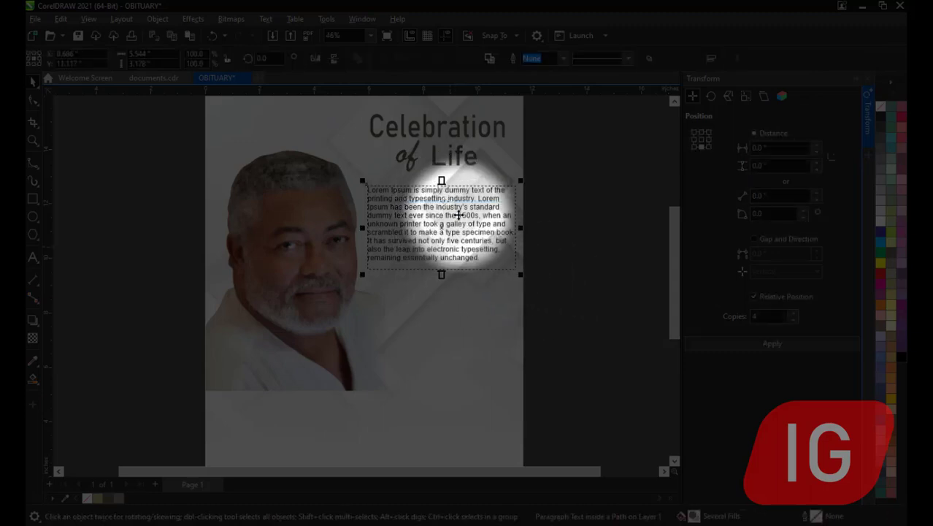
Step: Add a drop cap to the placeholder paragraph inside the rectangle
click(480, 262)
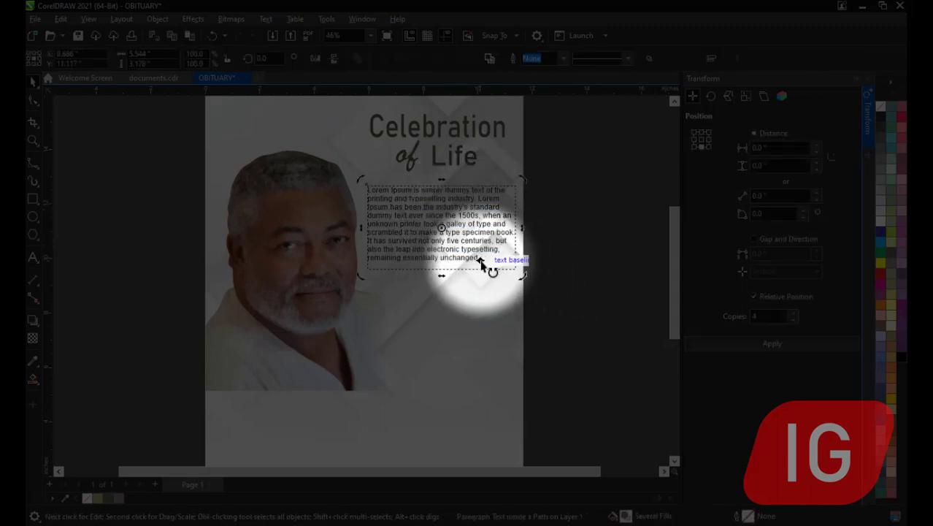
click(480, 261)
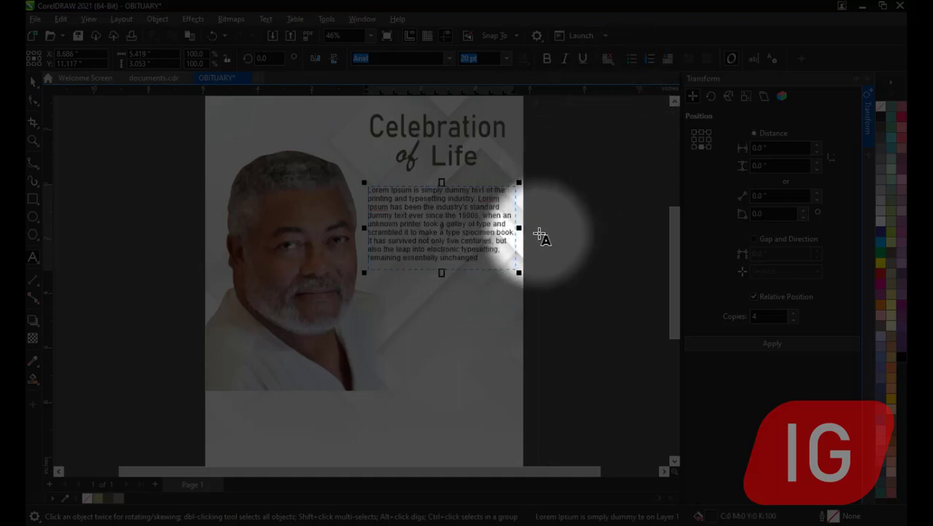
key(ctrl+a)
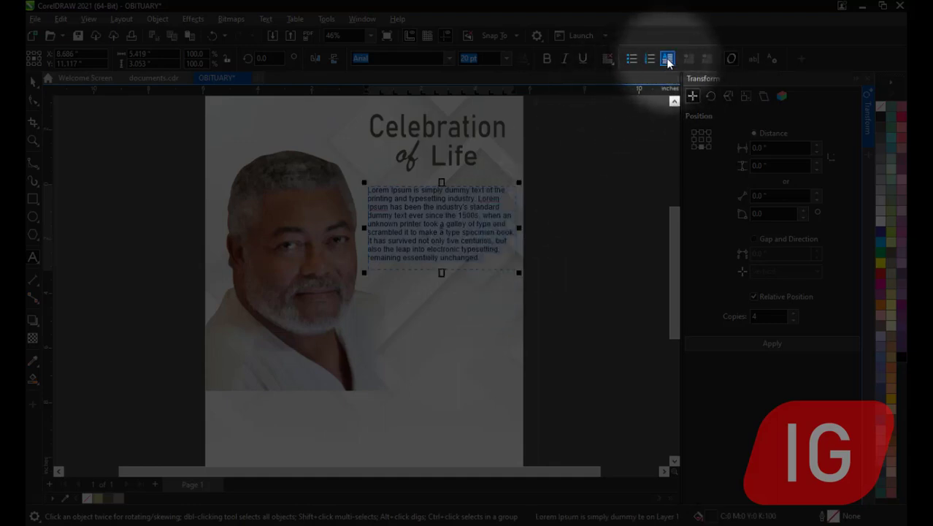
click(667, 60)
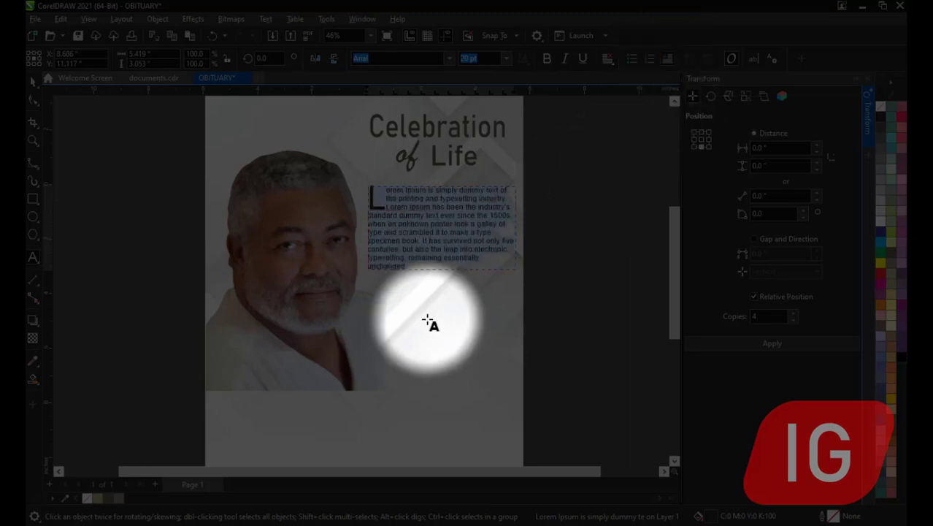
click(428, 250)
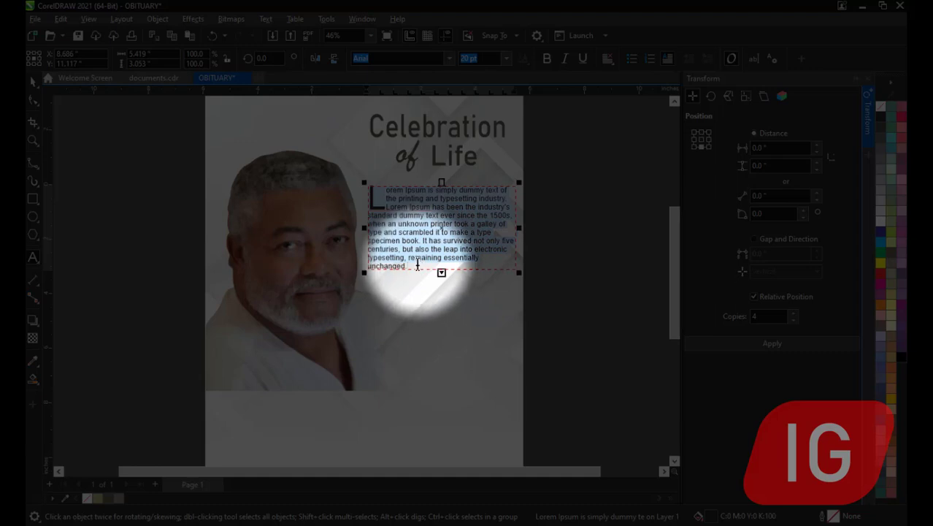
drag(439, 270, 438, 227)
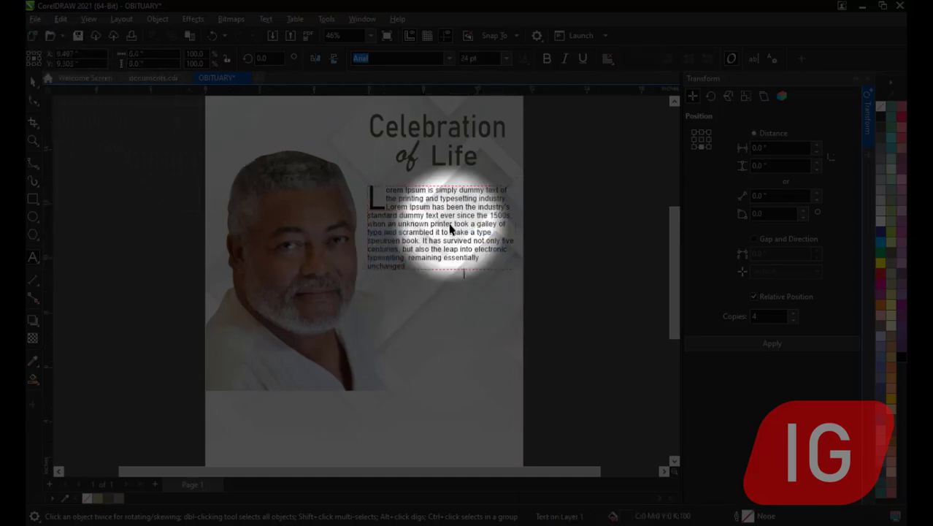
key(Escape)
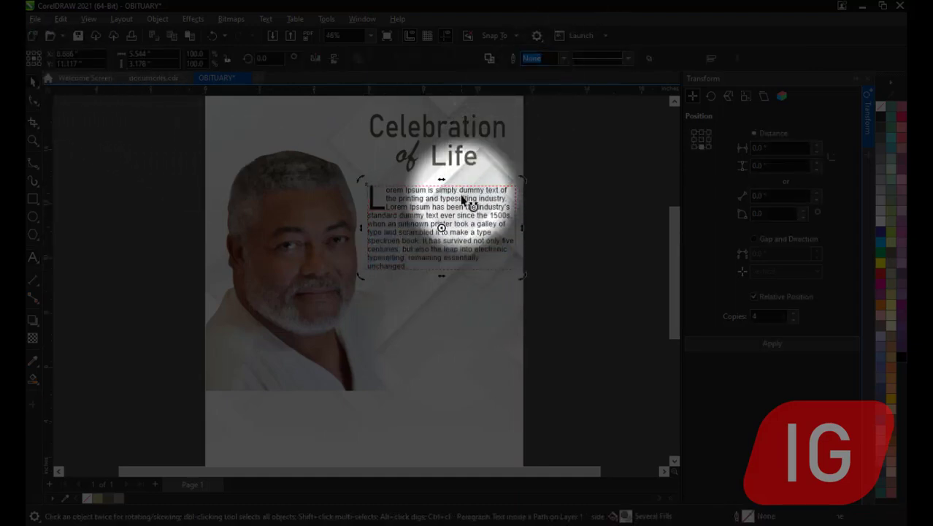
Step: Apply Full Justify alignment to all of the placeholder paragraph
double_click(476, 206)
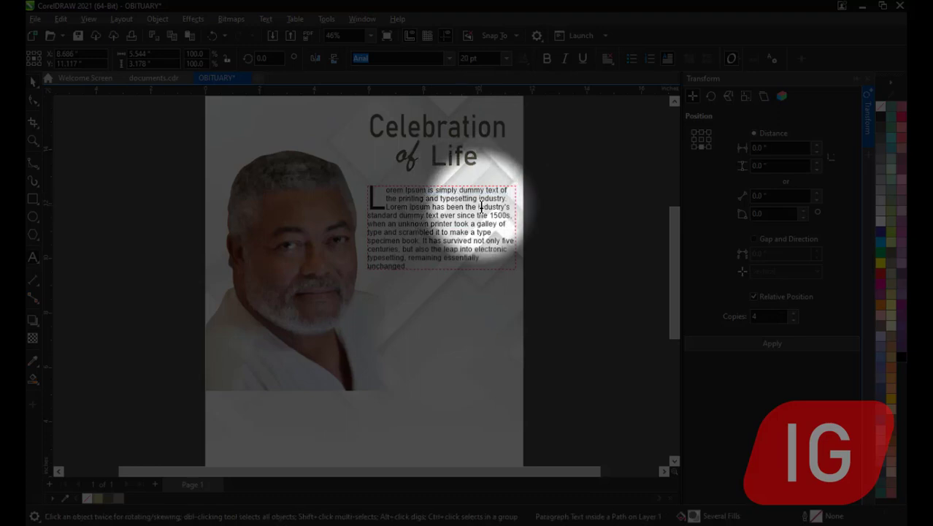
key(Escape)
key(ctrl+a)
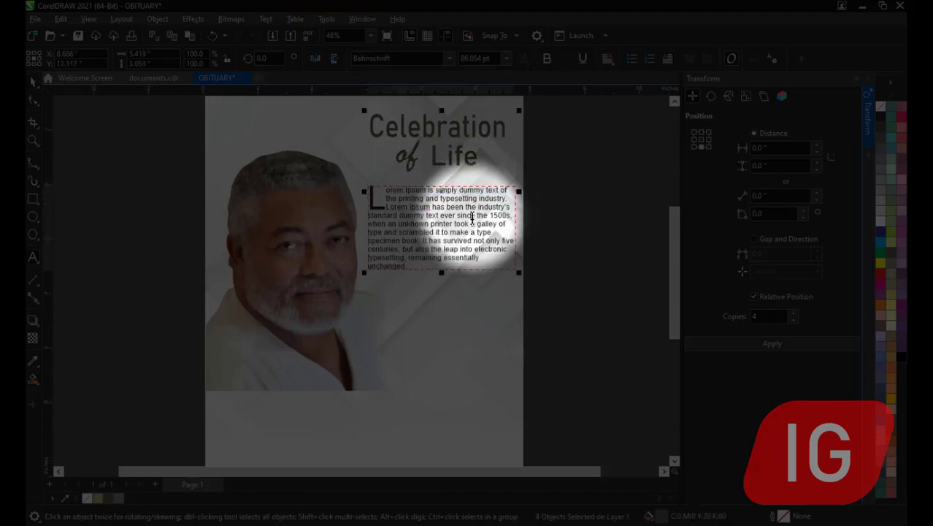
key(Escape)
key(Tab)
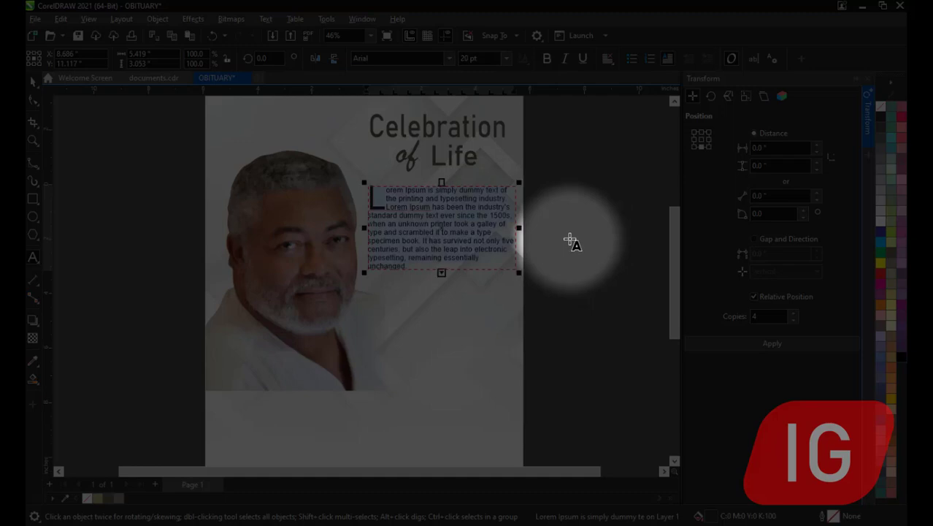
click(608, 58)
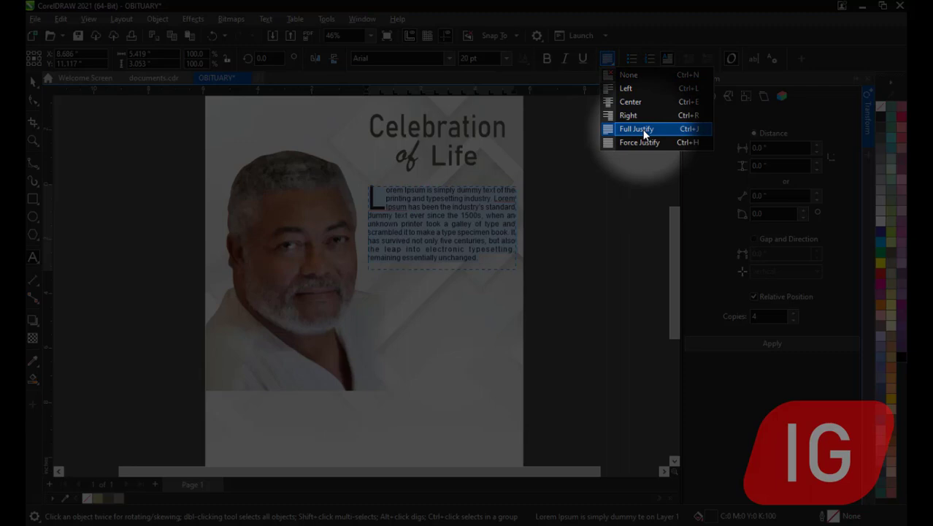
click(643, 130)
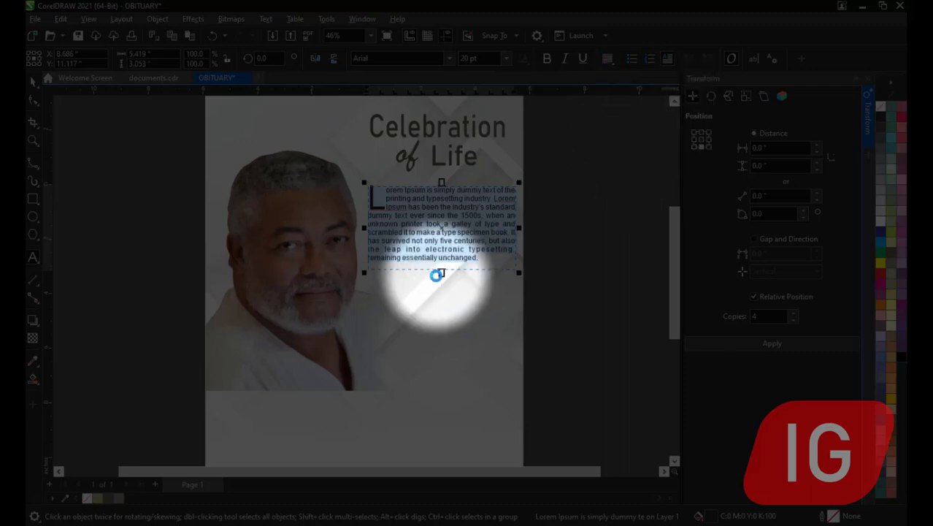
click(81, 116)
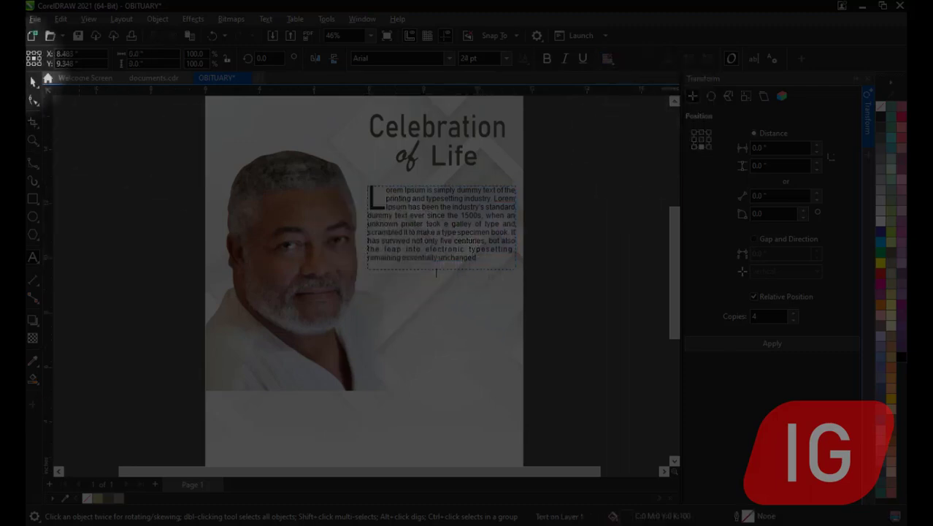
click(427, 301)
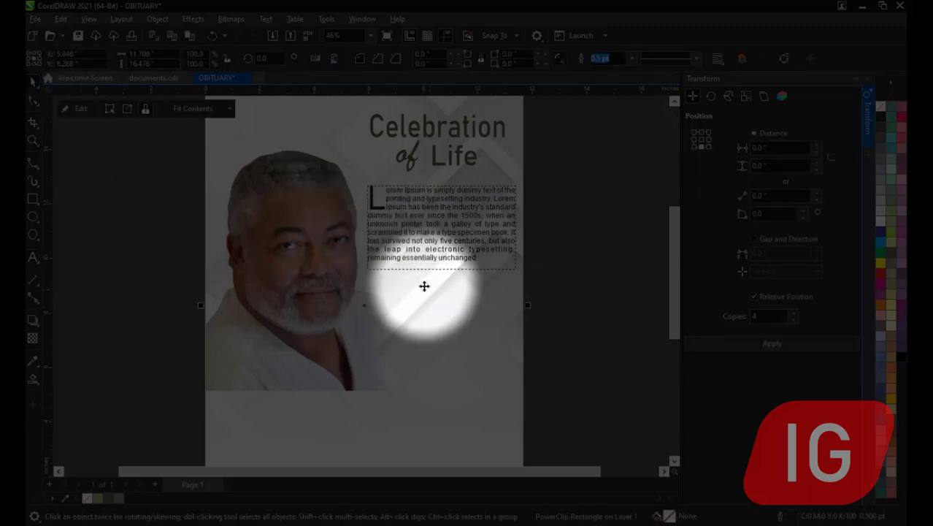
Step: Add the artistic text "JERRY JOHN RAWLINGS" in 24 pt Arial below the placeholder paragraph, beside the man's shoulder
click(33, 257)
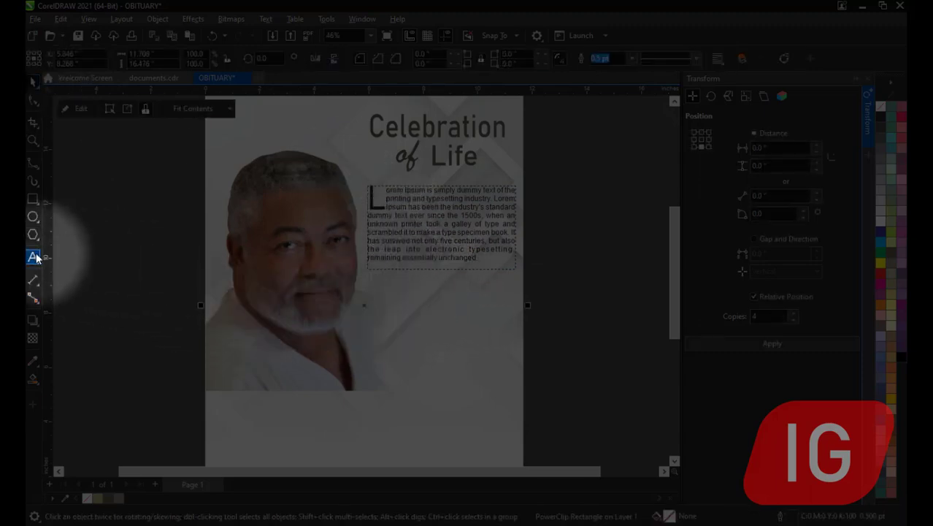
click(449, 328)
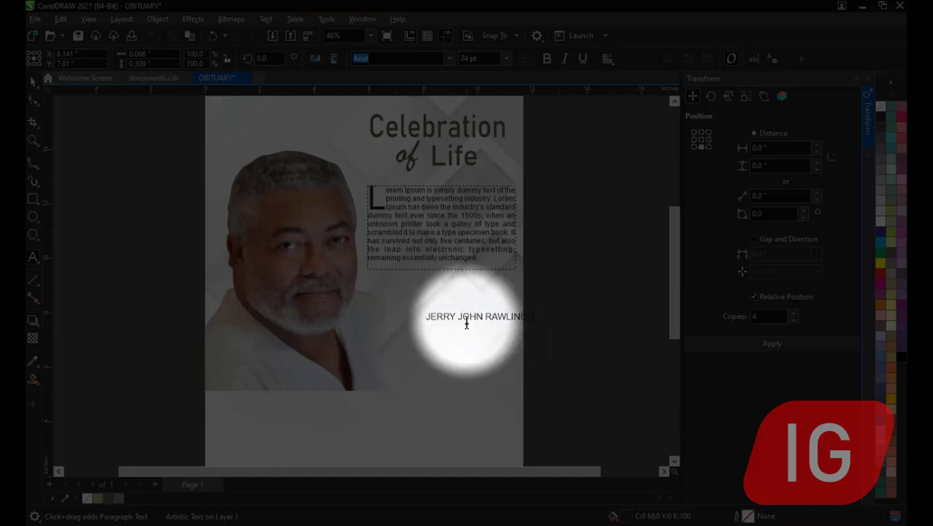
click(466, 322)
click(33, 80)
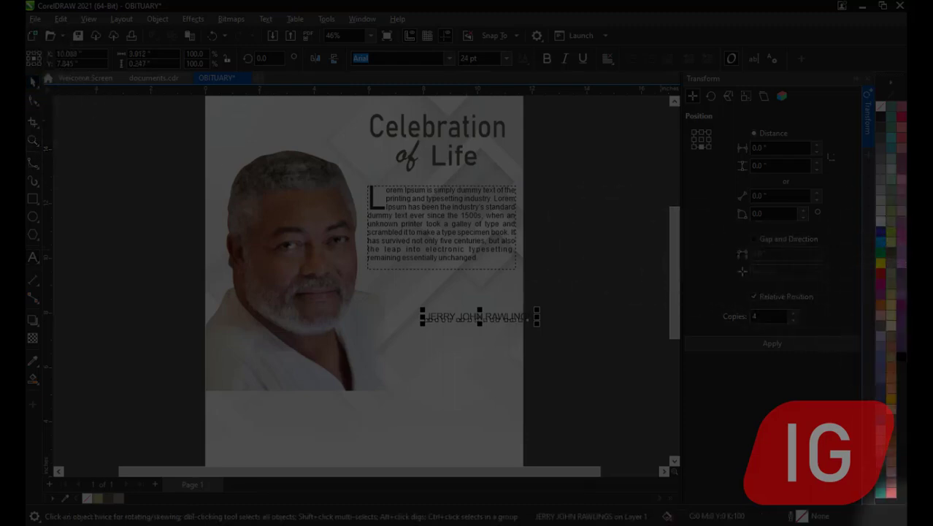
Step: Fill the name text with purple (C40 M100 Y0 K0) and set its font to Bernard MT Condensed
click(903, 311)
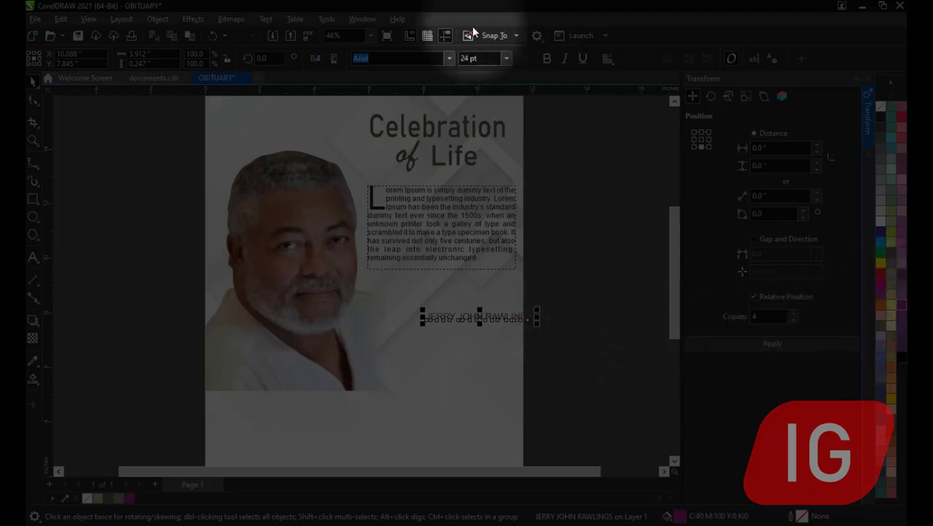
click(449, 58)
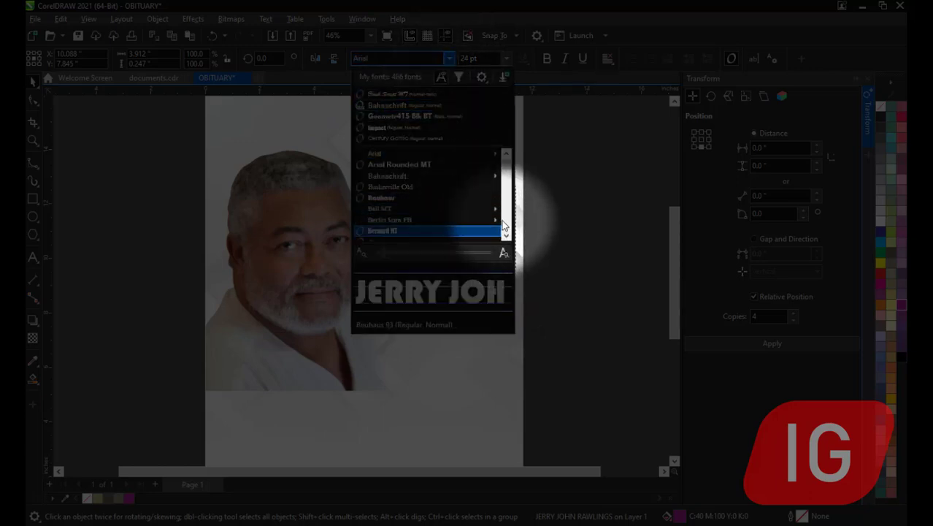
click(448, 232)
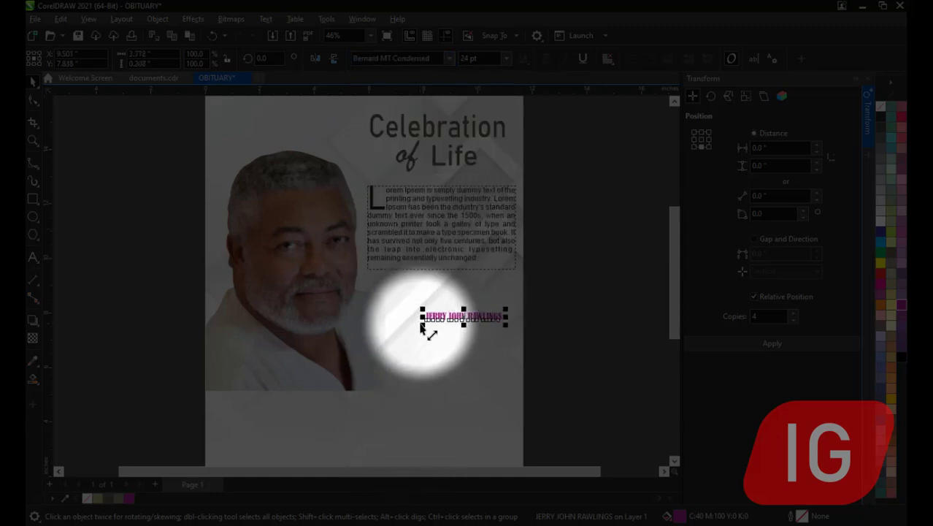
Step: Break the name text into two lines after the first name and enlarge it to about 67 pt directly below the paragraph
drag(423, 324, 344, 387)
drag(420, 333, 430, 290)
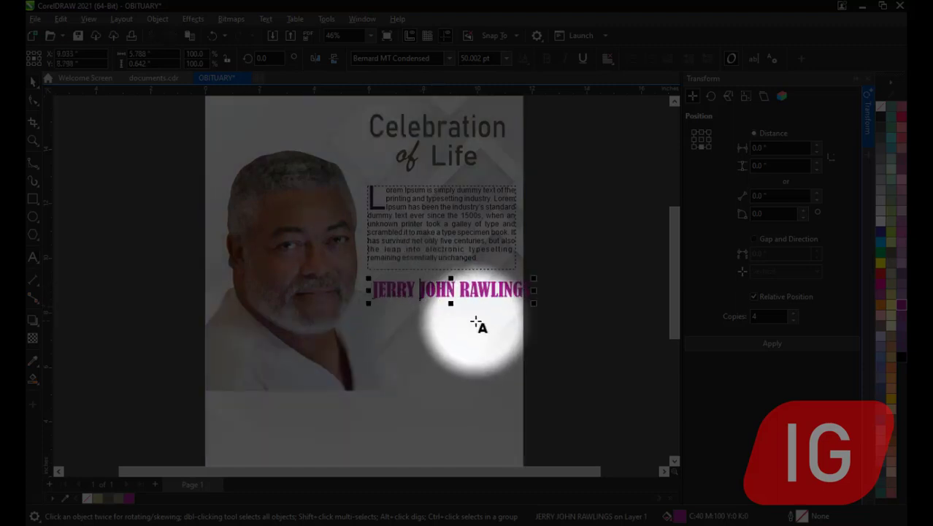
key(Return)
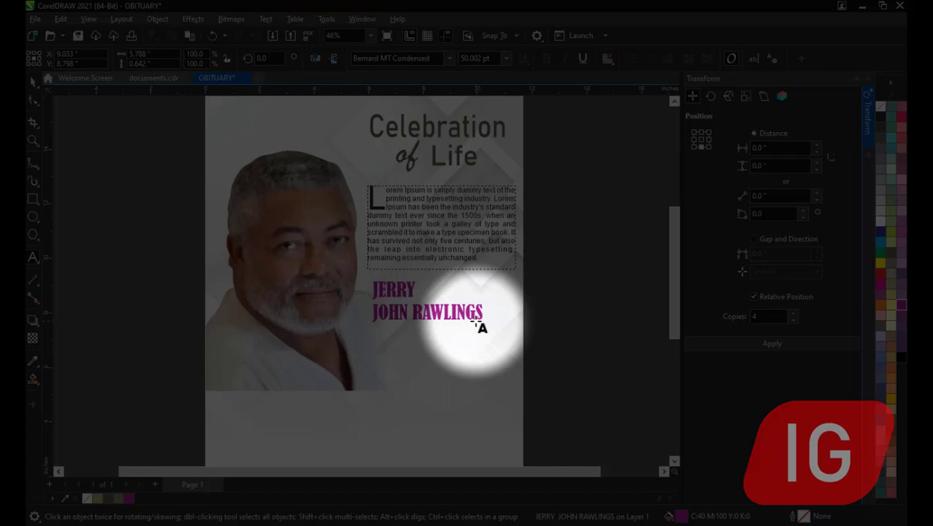
click(35, 78)
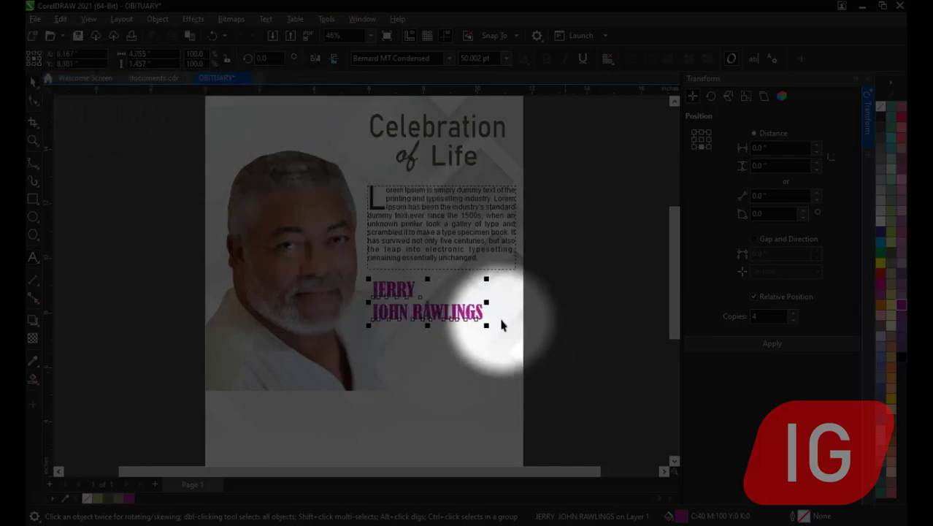
drag(487, 326, 512, 345)
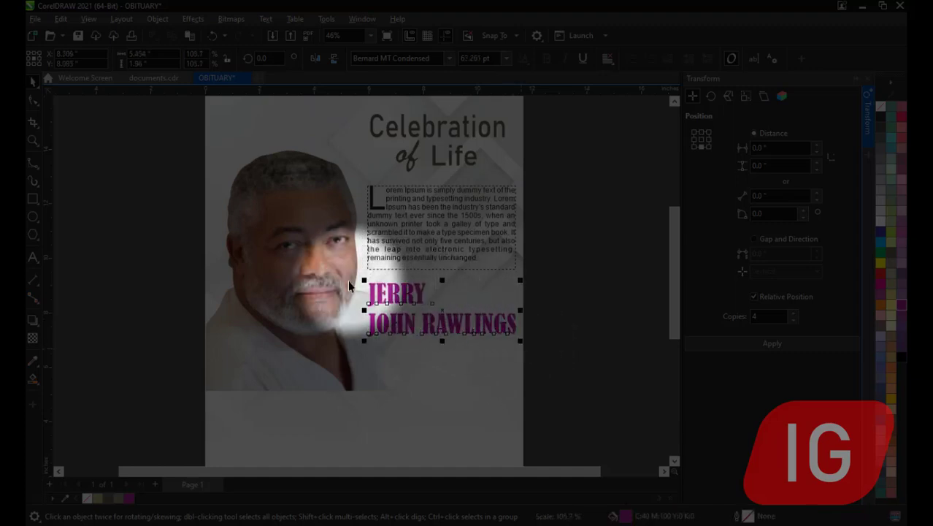
Step: Draw a rectangle about 2.98 by 0.72 in beside the first name, fill it with Olive and remove its outline
click(33, 199)
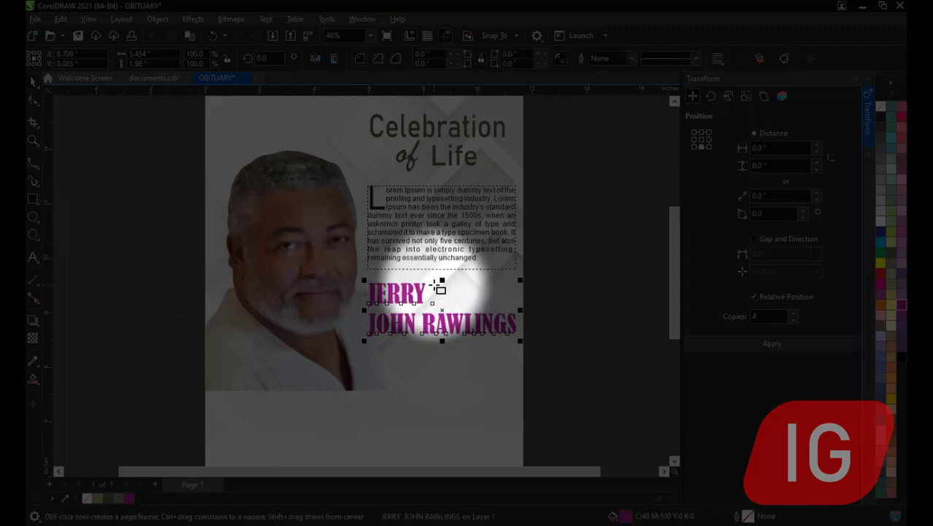
drag(434, 285, 518, 306)
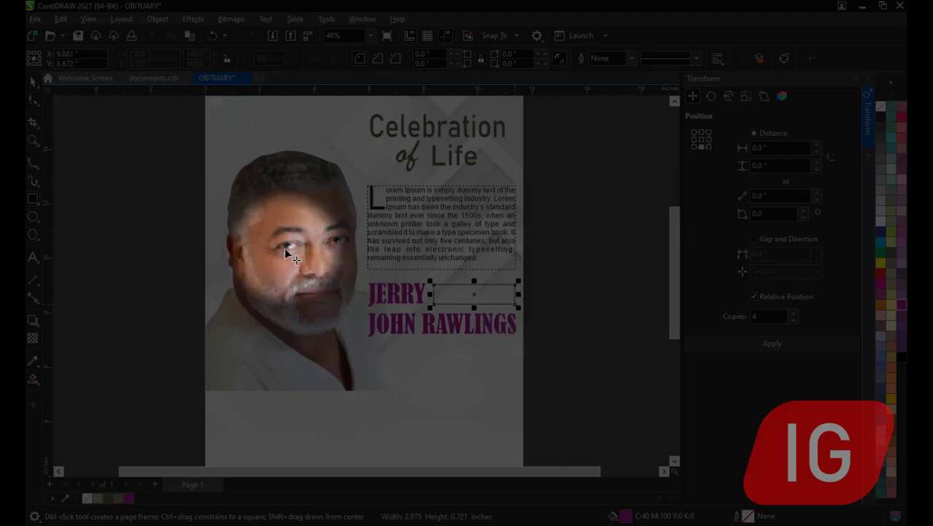
click(122, 499)
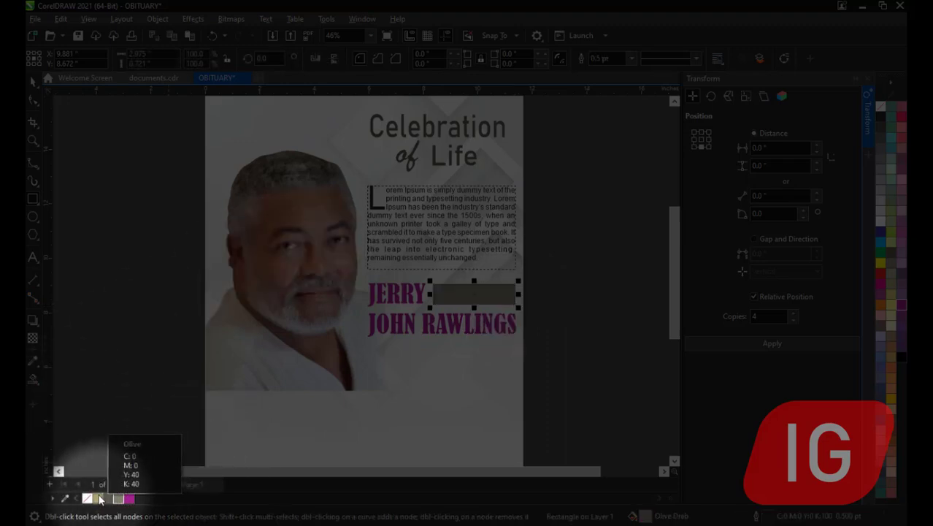
click(97, 498)
right_click(87, 498)
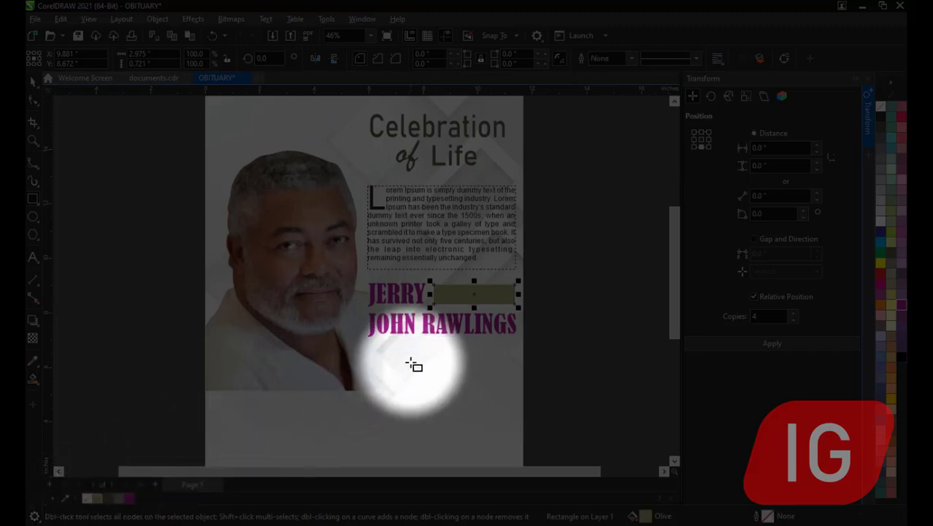
Step: Try lighter yellow fills on the rectangle beside the first name and settle on C0 M0 Y40 K40
click(891, 305)
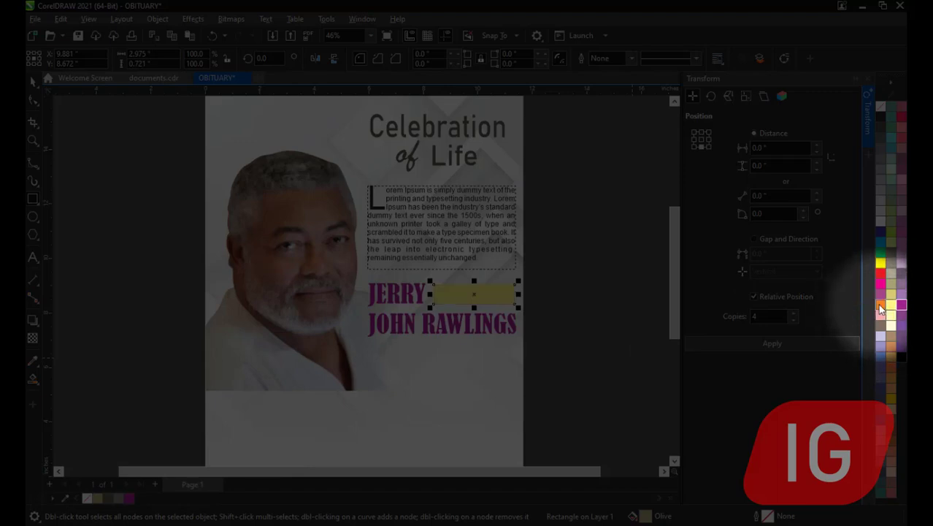
click(891, 296)
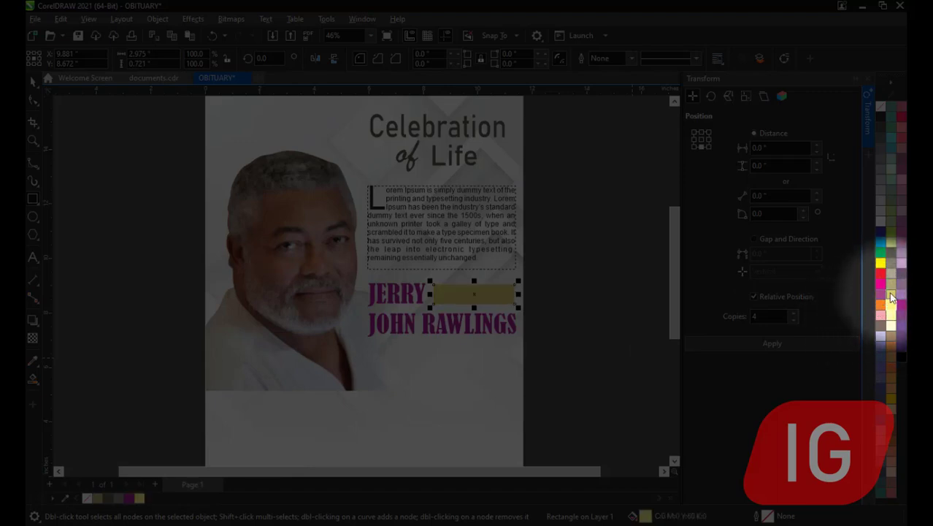
click(891, 283)
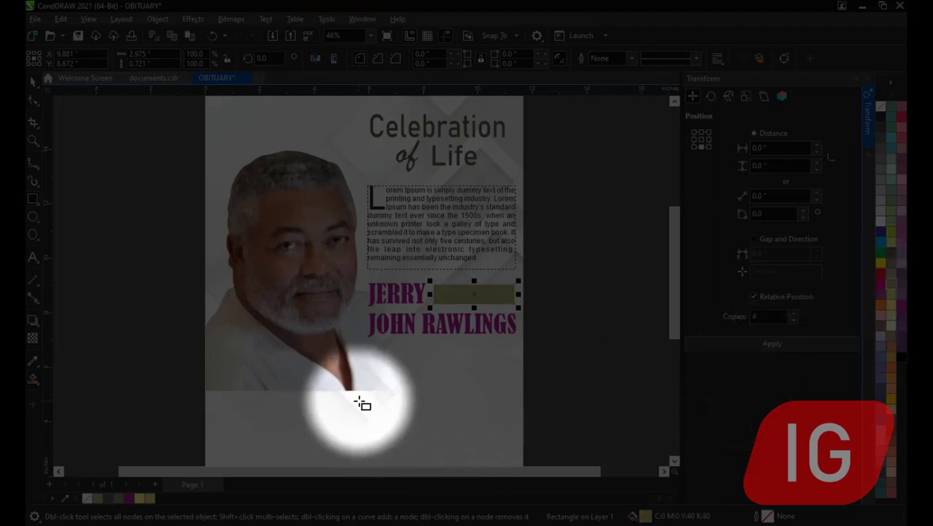
key(space)
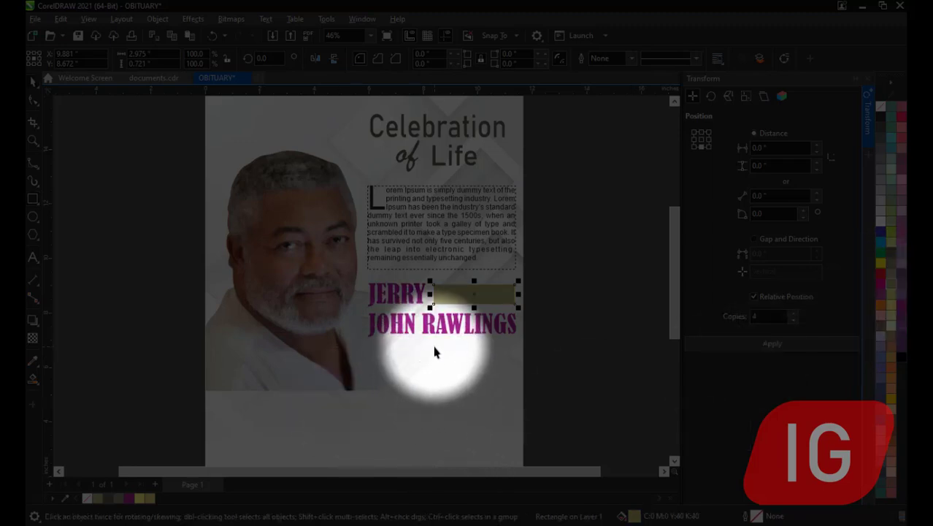
Step: Add the artistic text "AGED: 73" in Arial, enlarge it to about 41 pt and centre it on the olive rectangle
click(37, 260)
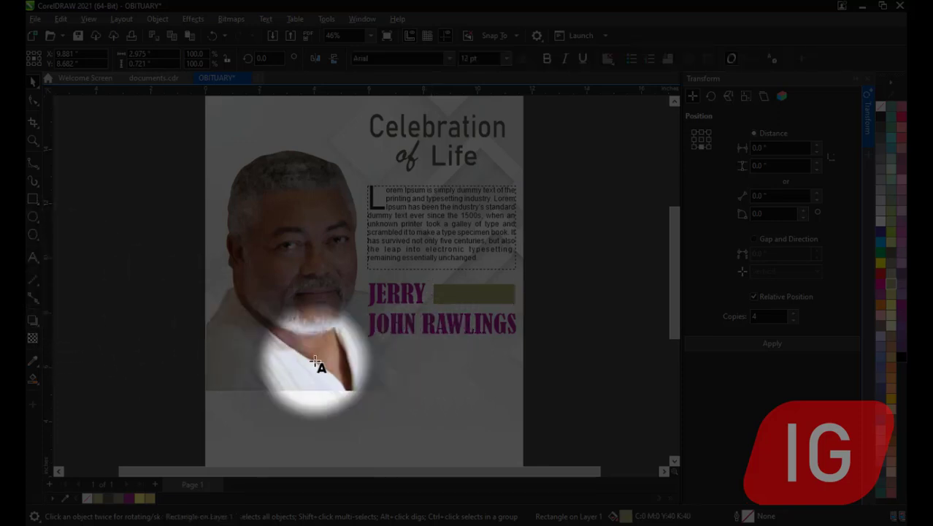
click(485, 438)
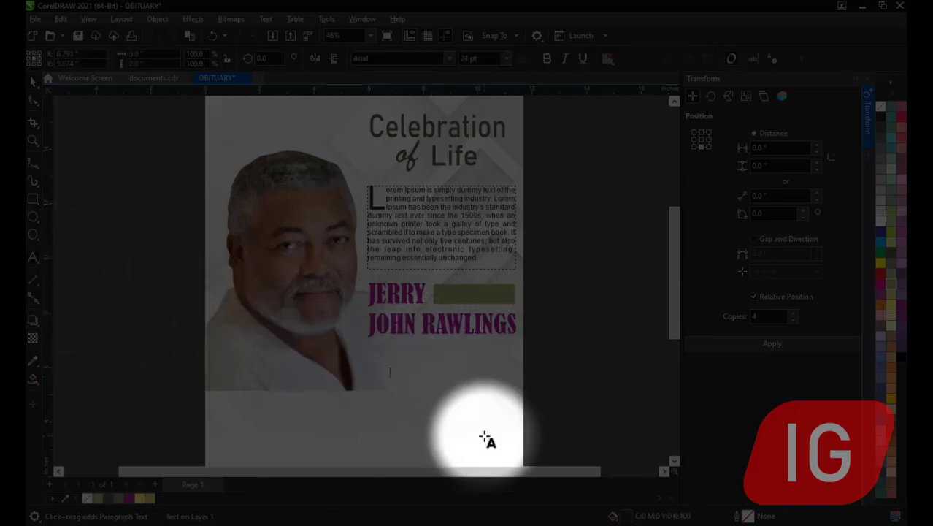
text(AGED)
key(Escape)
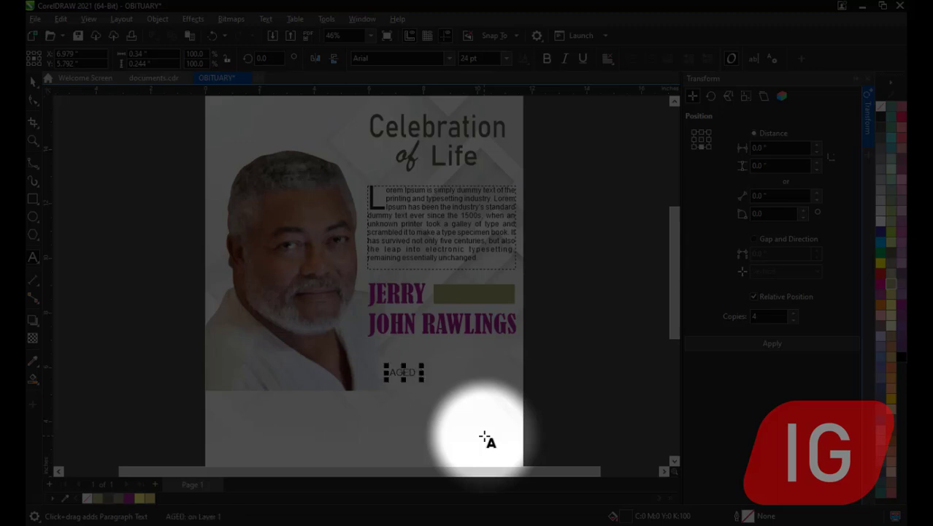
text(73)
key(Escape)
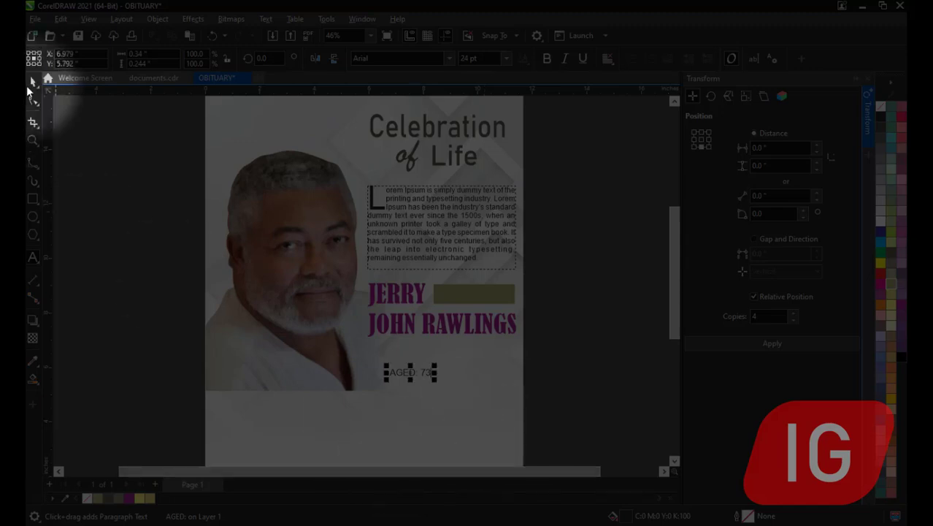
click(32, 81)
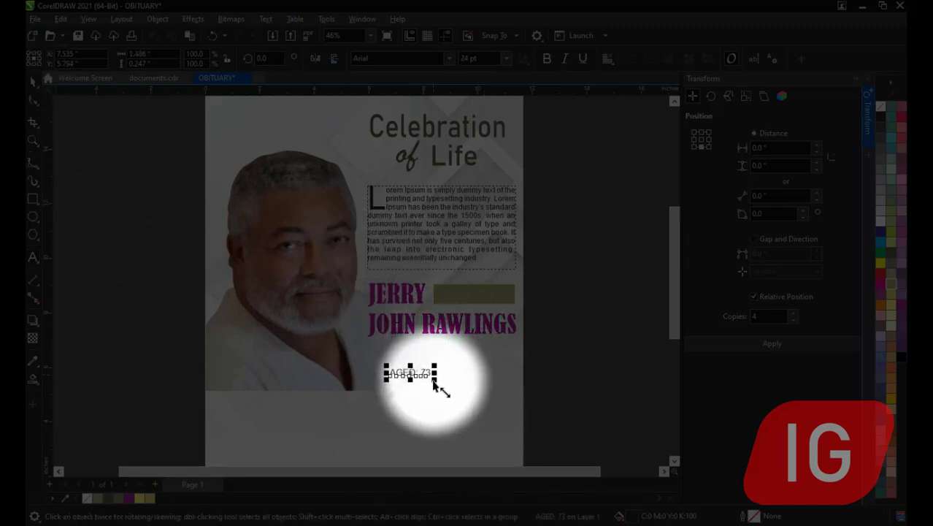
drag(435, 380, 469, 416)
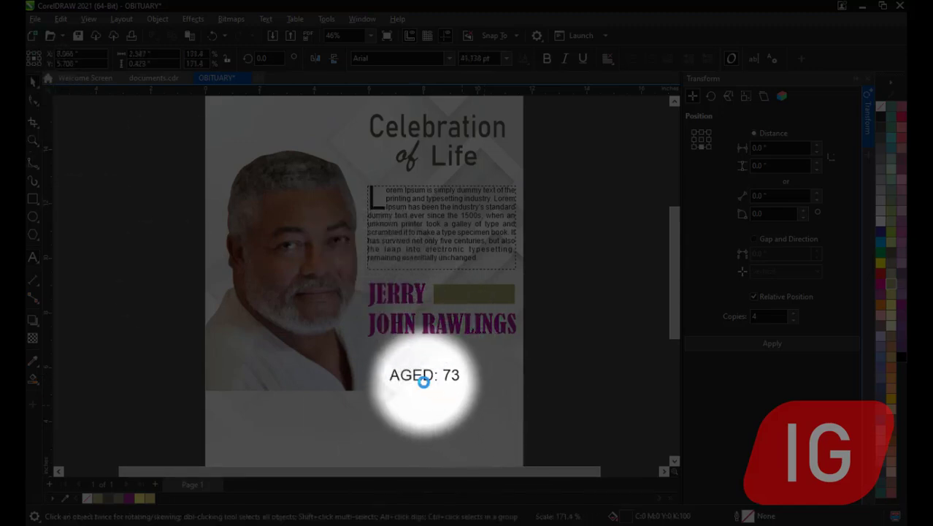
drag(423, 379, 473, 292)
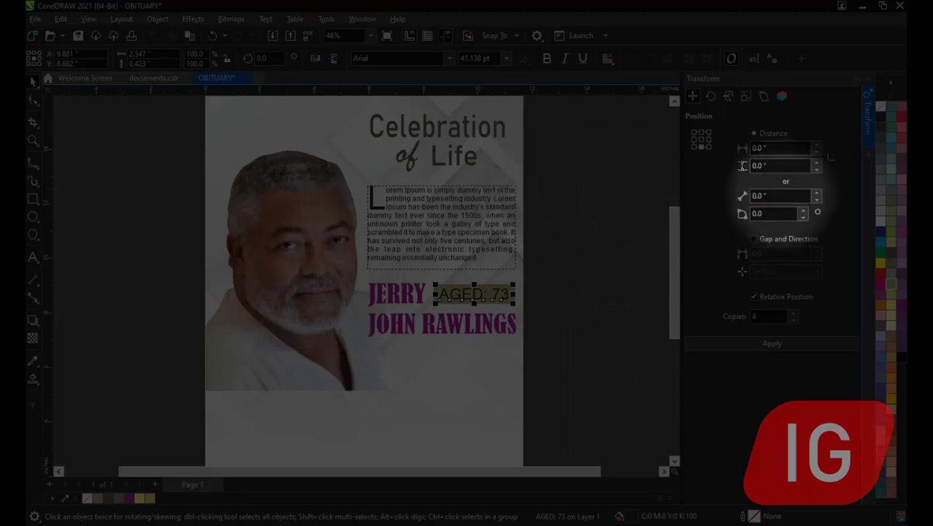
Step: Format the "AGED: 73" text in white Bahnschrift and enlarge it to about 46 pt to fill the olive rectangle
click(421, 58)
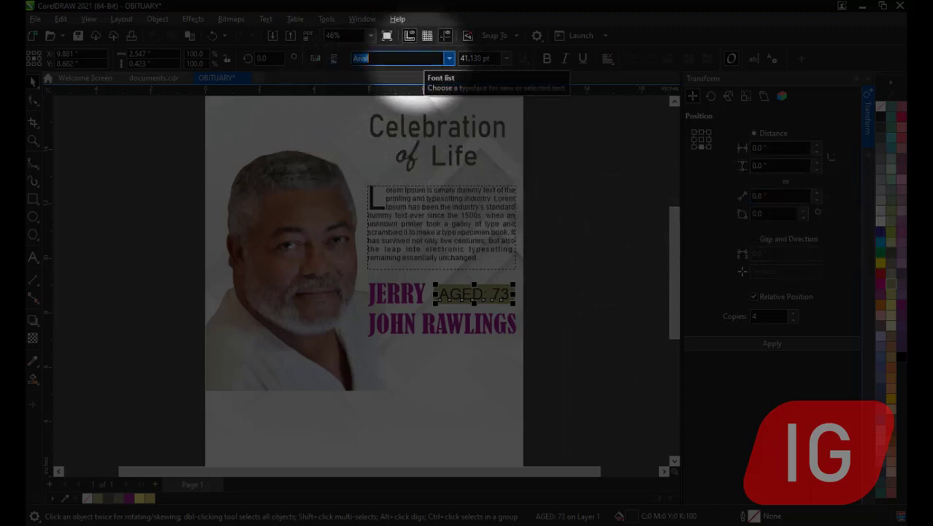
text(Bahnschrift)
key(Return)
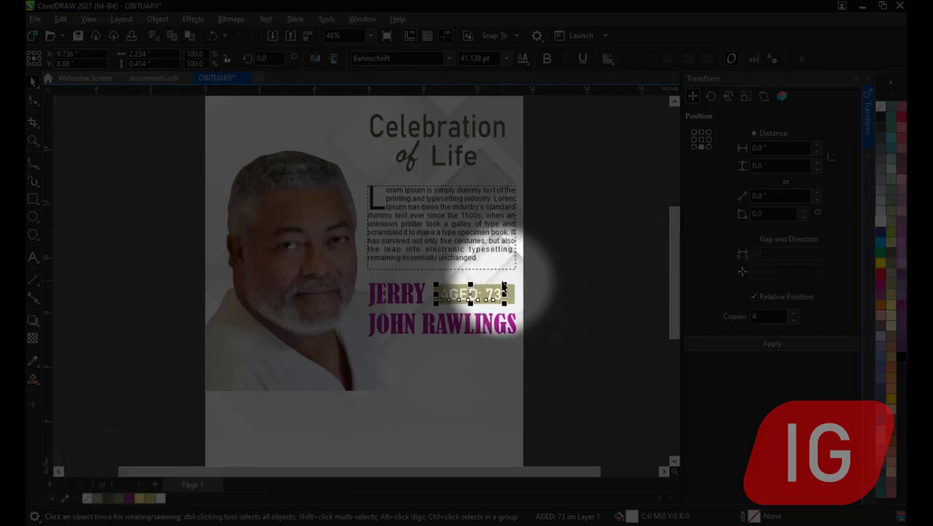
drag(504, 287, 511, 279)
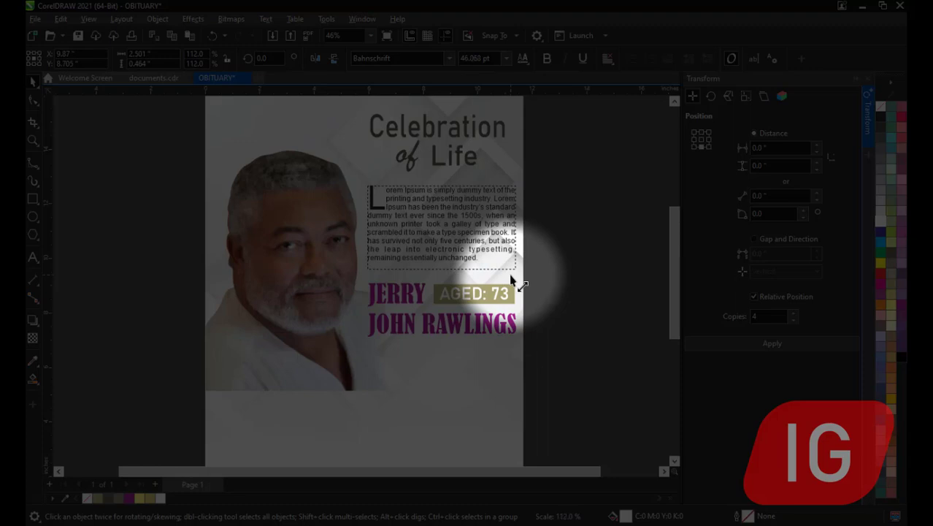
click(519, 357)
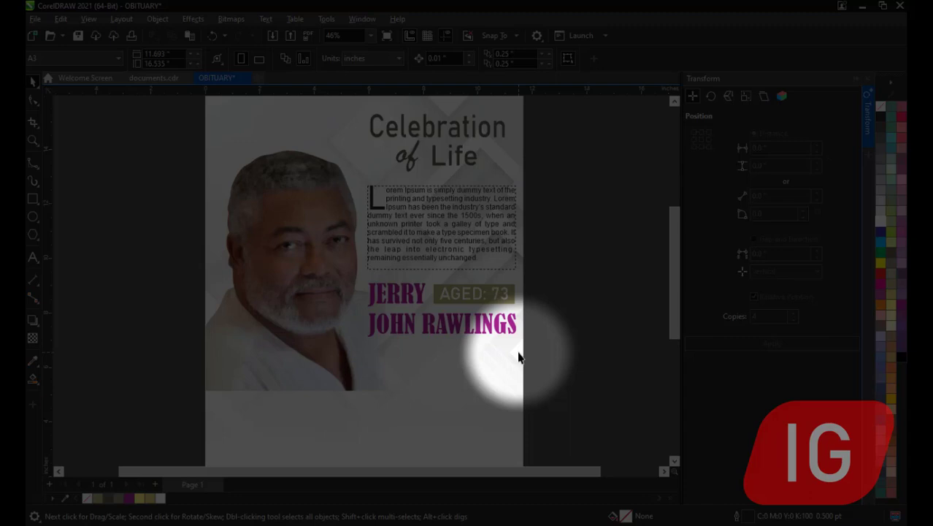
Step: Break the name text apart into separate lines and stretch the lower line vertically to about 1.08 in tall
click(431, 333)
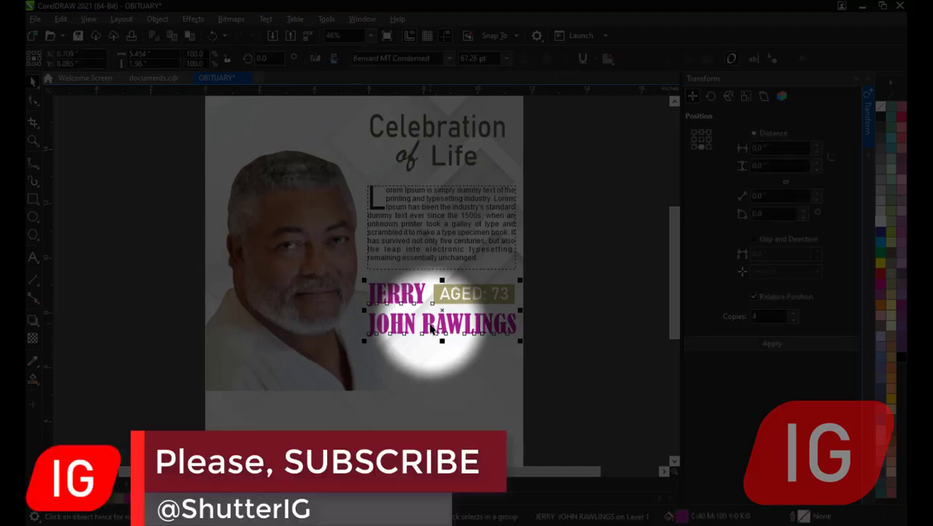
key(ctrl+k)
click(431, 325)
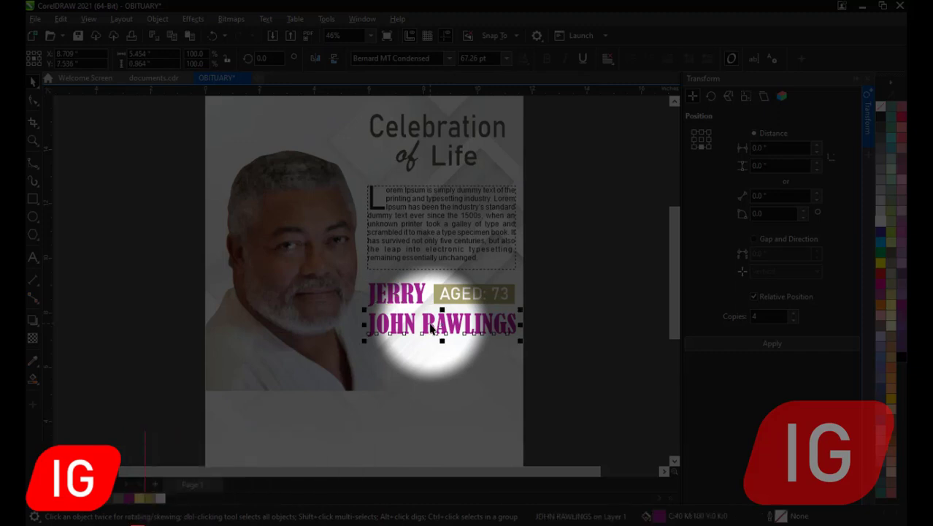
drag(441, 341, 443, 348)
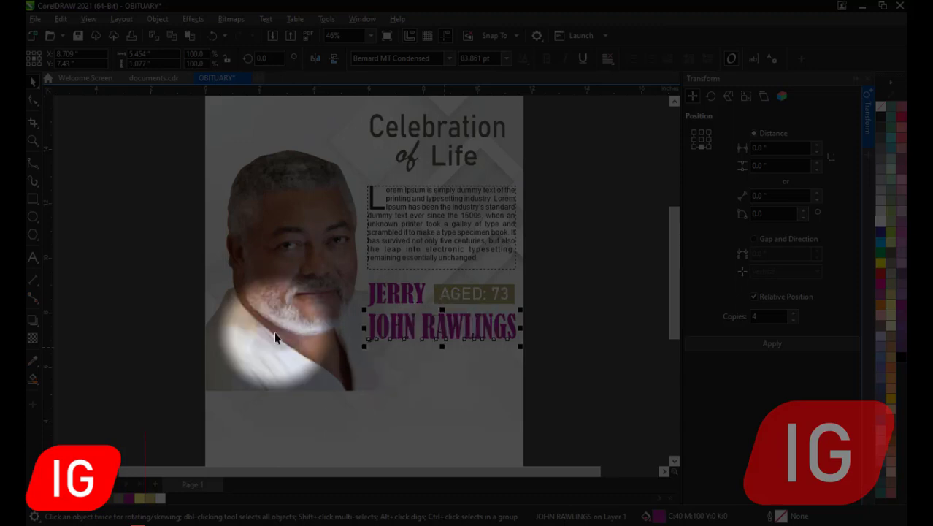
Step: Add the 24 pt Arial text "which took place on 24th February, 2020" and move it directly below the name
click(33, 257)
click(344, 420)
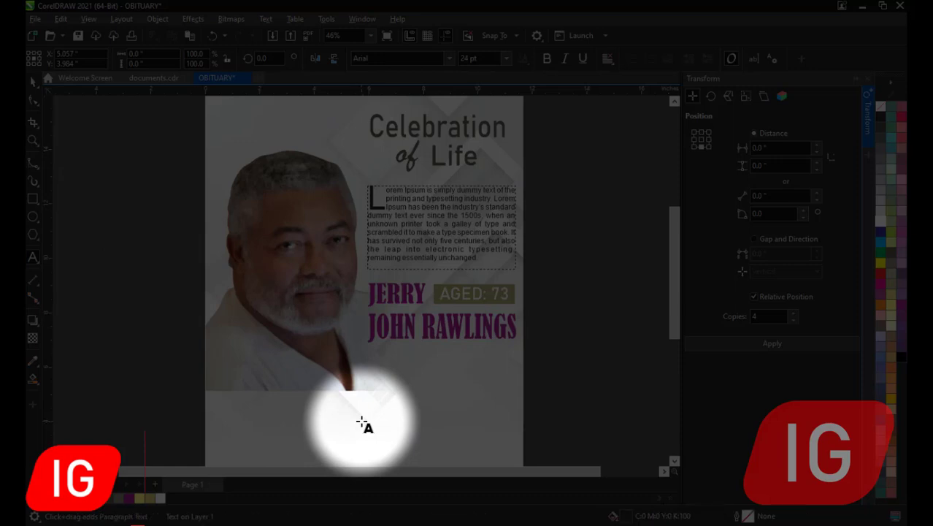
text(which took plac)
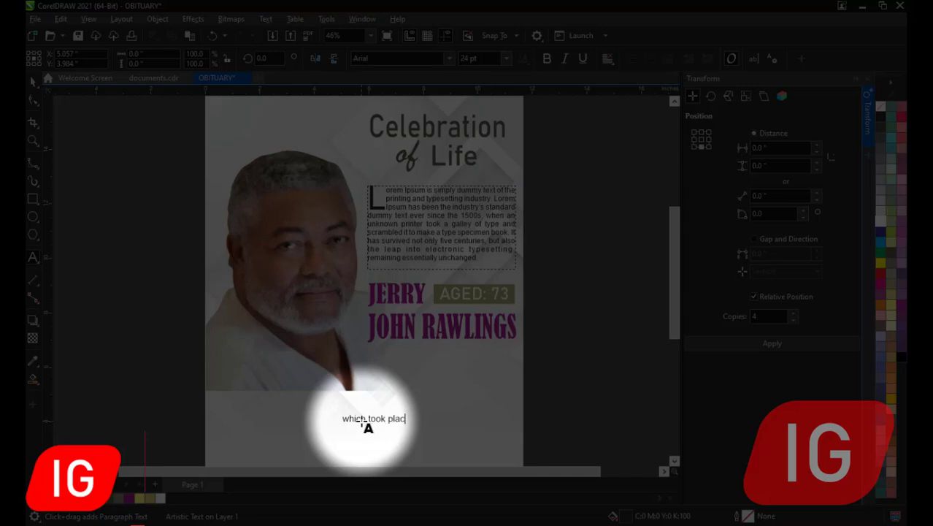
text(e on)
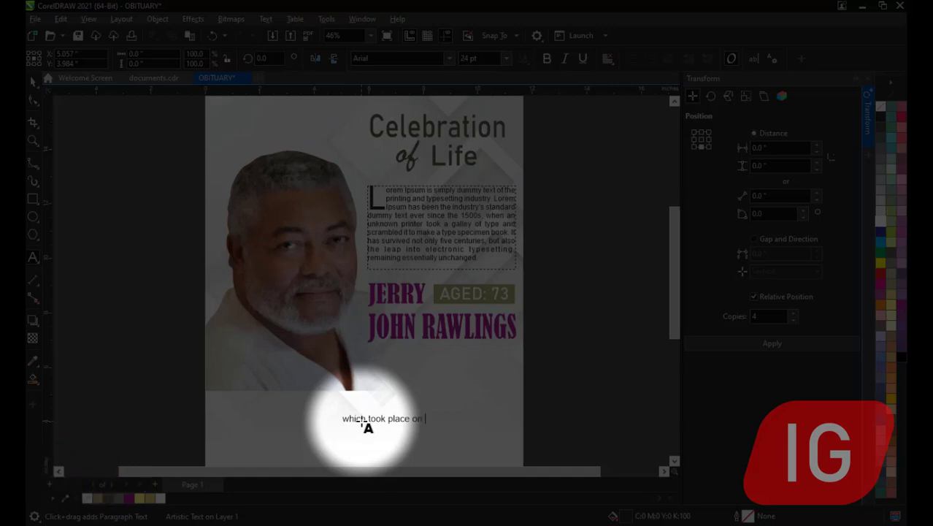
text(24th February, 2022)
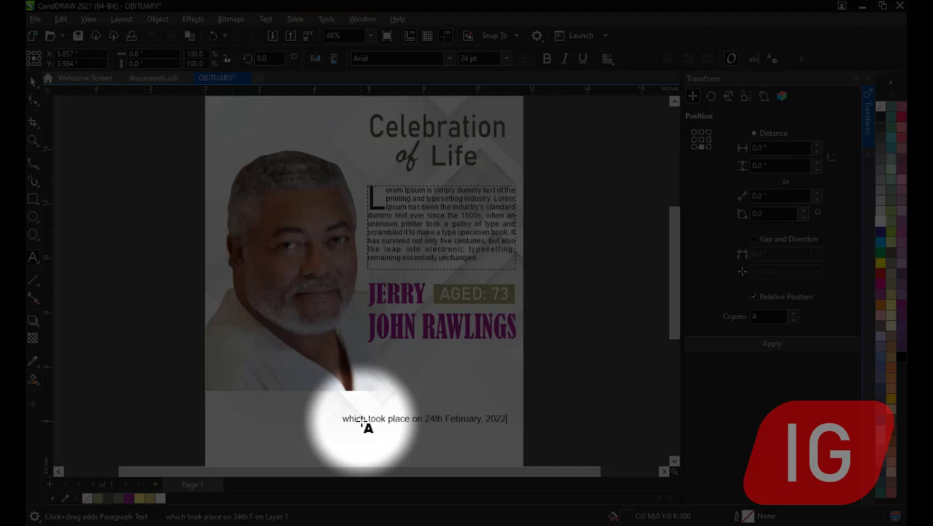
key(BackSpace)
key(BackSpace)
text(20)
click(33, 81)
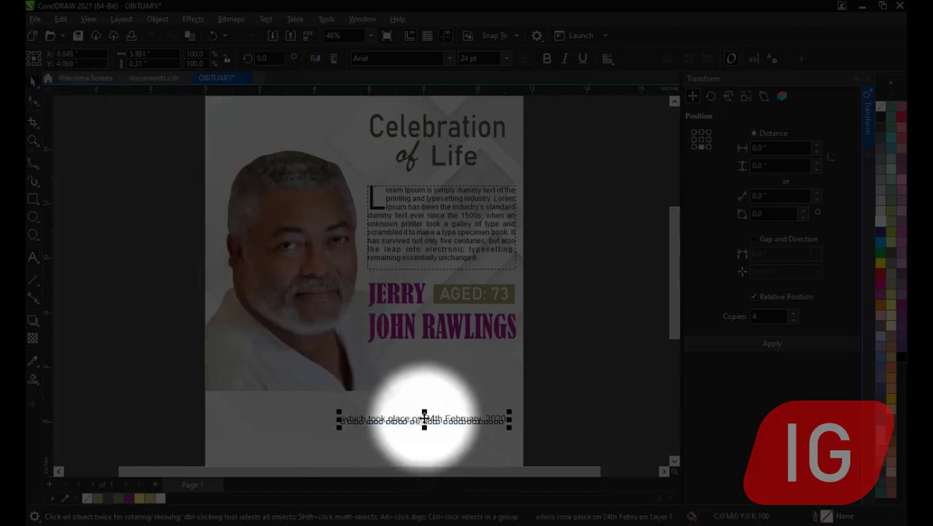
drag(430, 425, 460, 354)
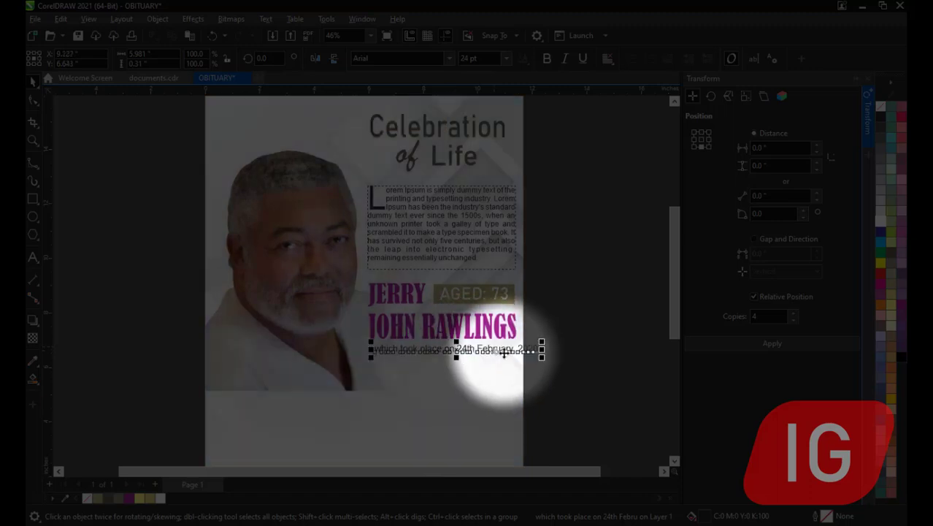
Step: Shrink the "which took place on 24th February, 2020" text to about 20.9 pt and nudge it up closer to the name
drag(542, 342, 520, 335)
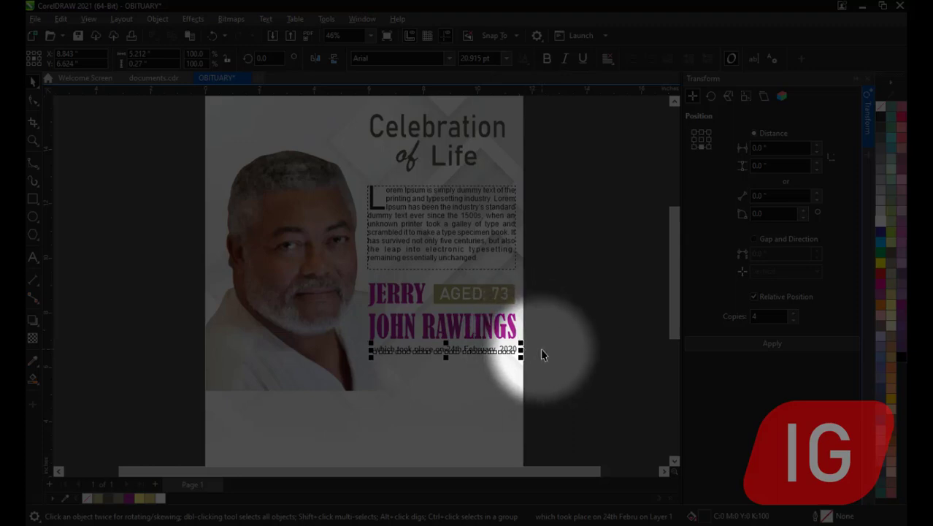
key(Up)
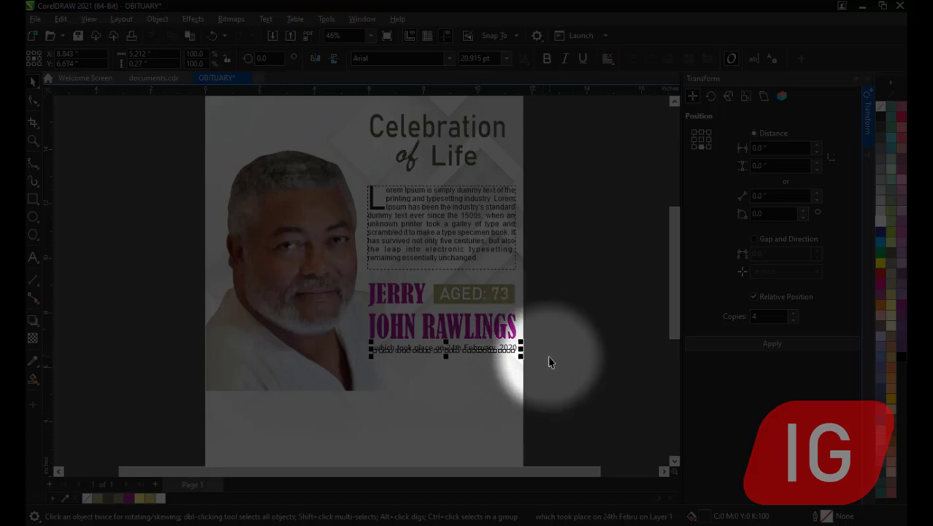
key(Escape)
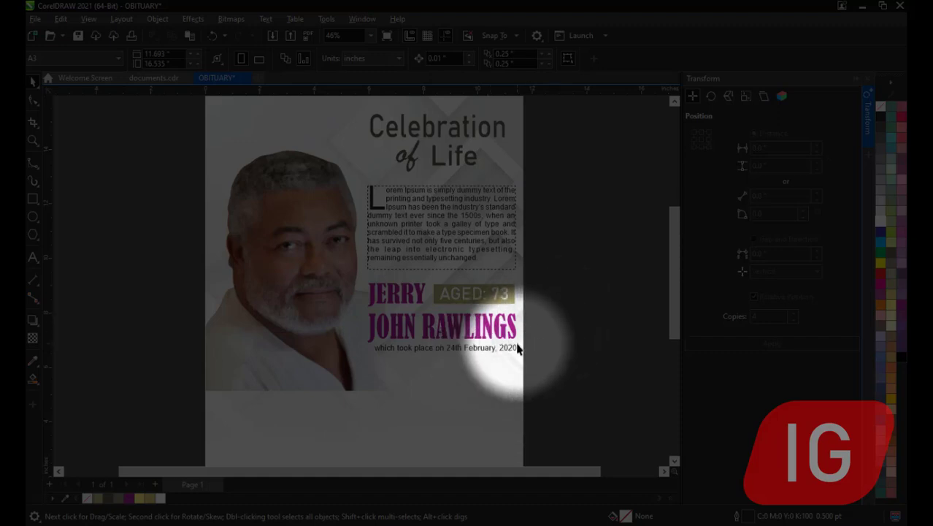
click(517, 349)
click(558, 343)
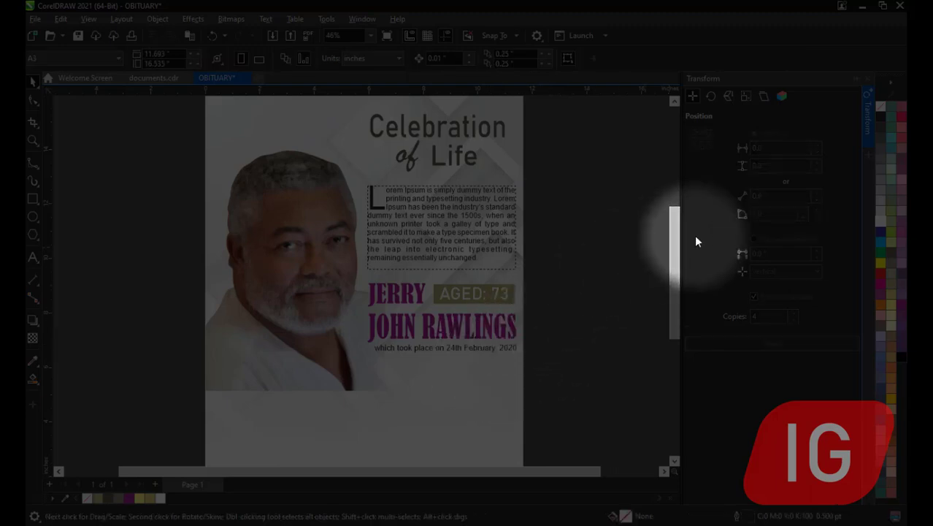
drag(672, 244, 673, 284)
mouse_move(674, 276)
mouse_down()
mouse_move(673, 212)
mouse_move(677, 274)
mouse_up()
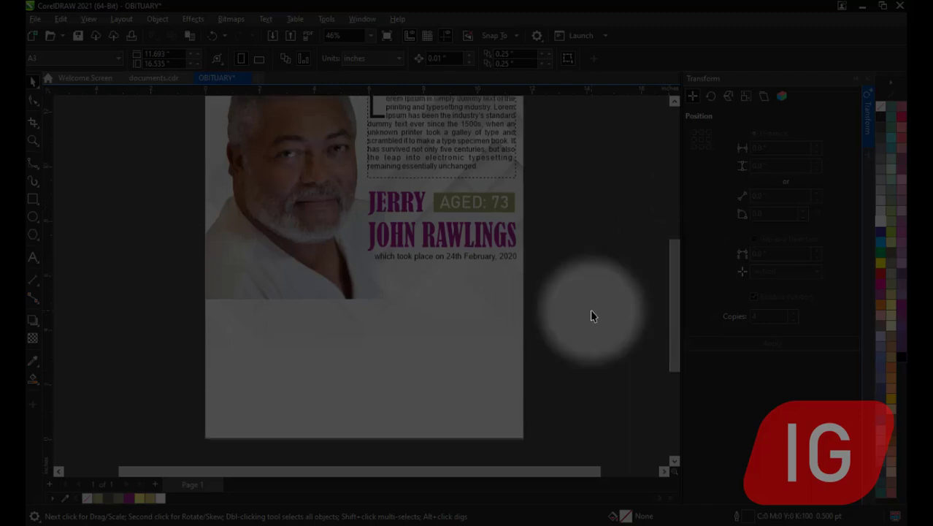
click(296, 255)
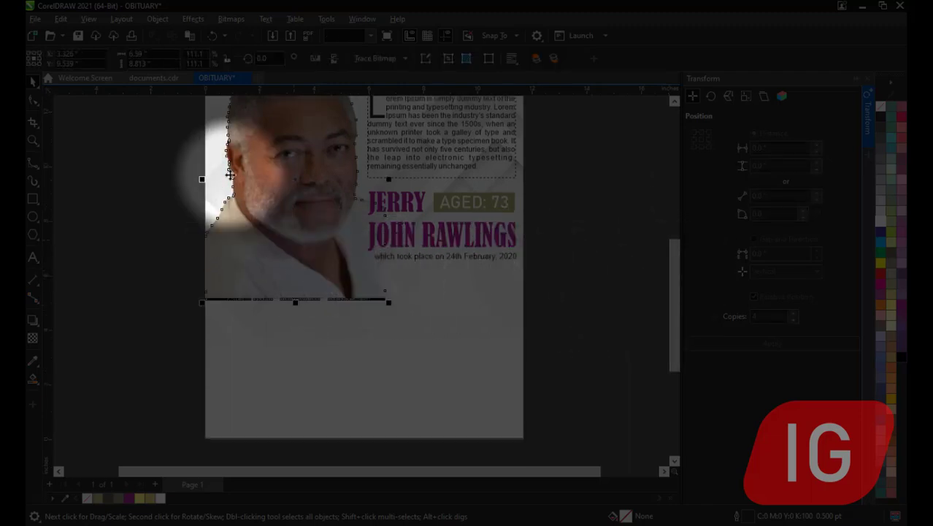
click(232, 20)
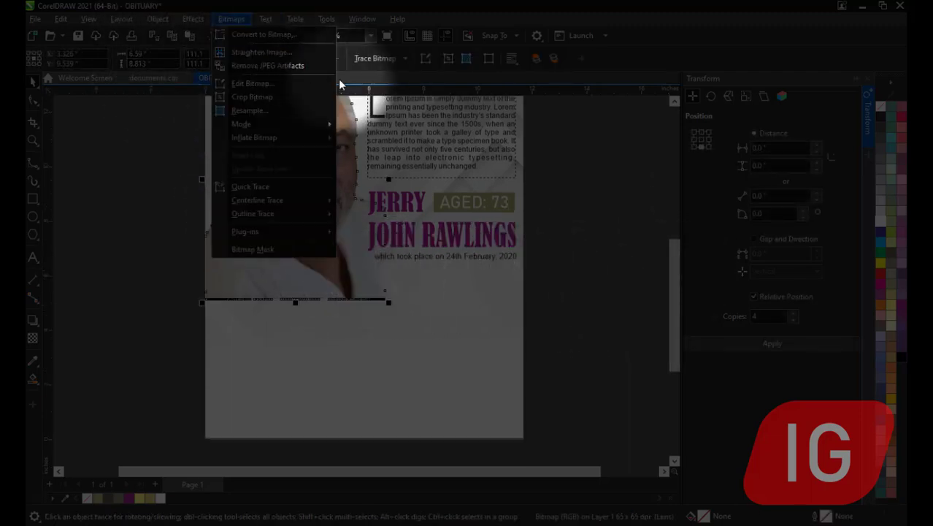
click(290, 36)
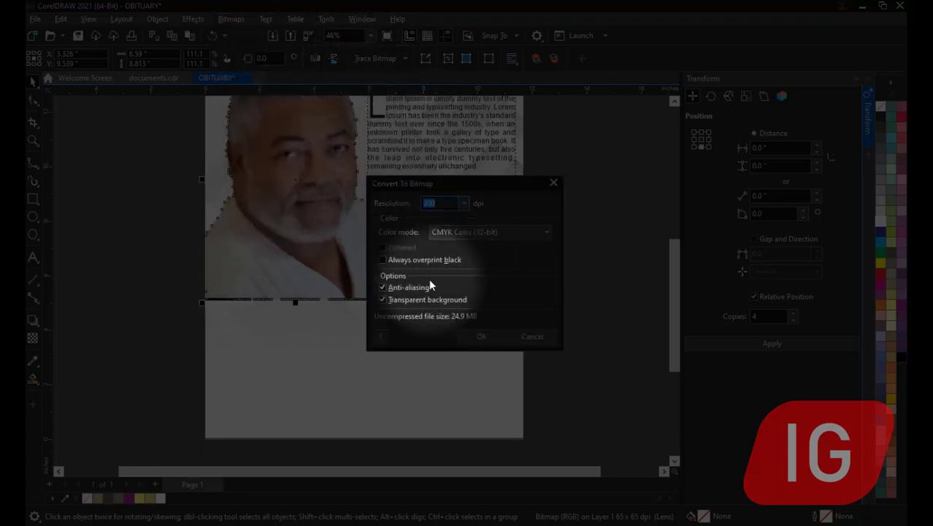
click(533, 336)
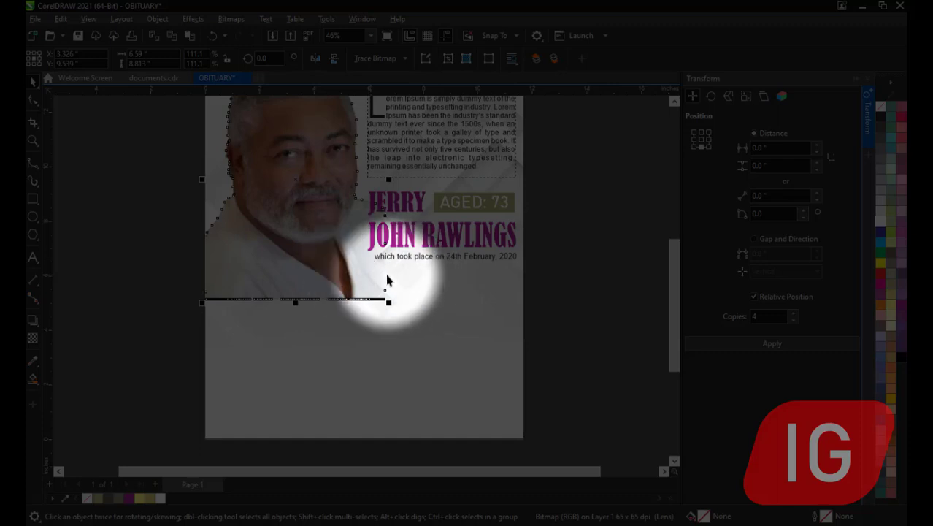
Step: Convert the portrait with its side transparency into a 300 dpi CMYK bitmap
click(33, 338)
drag(358, 226, 392, 228)
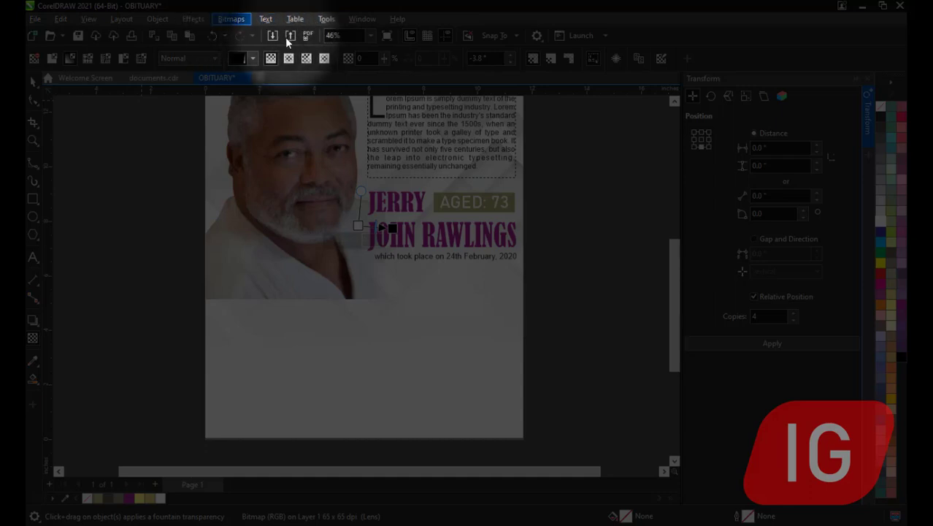
click(231, 19)
click(263, 34)
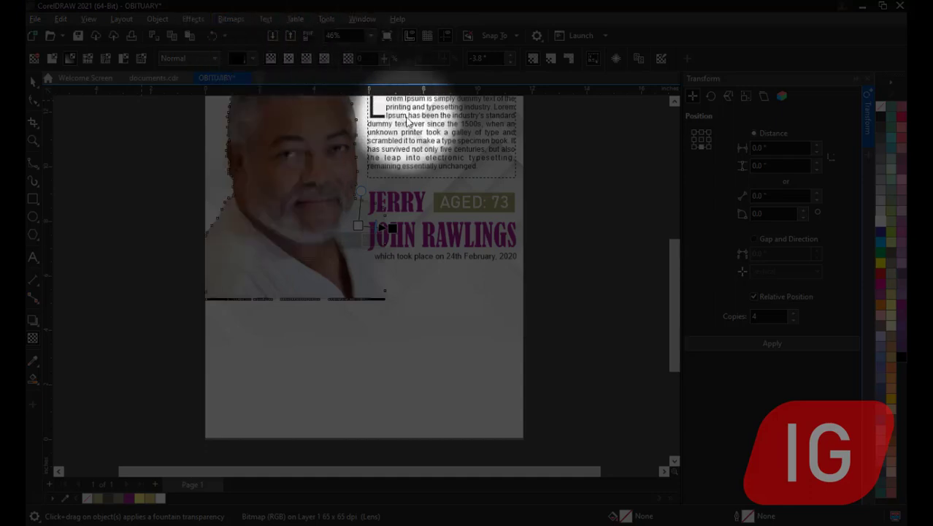
click(480, 334)
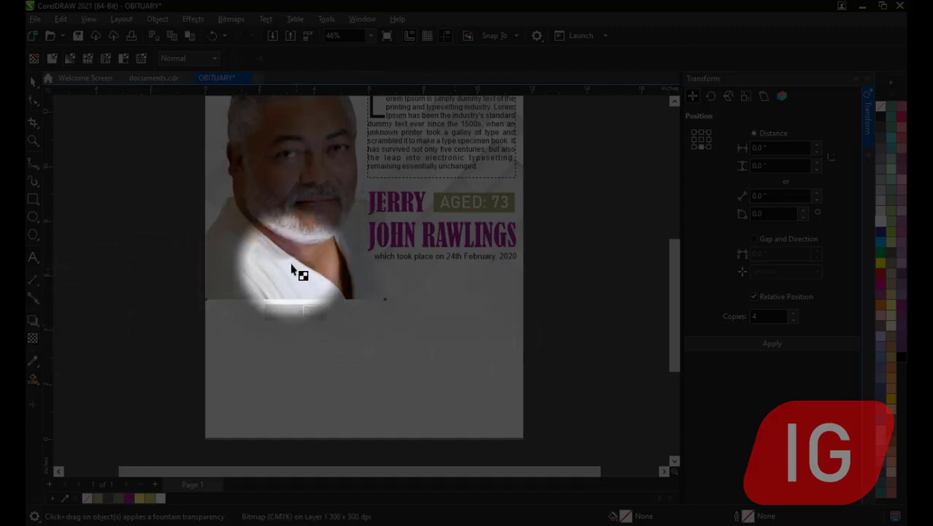
Step: Fade the portrait's bottom edge into the background with a downward linear transparency at about -95°
drag(304, 267, 302, 299)
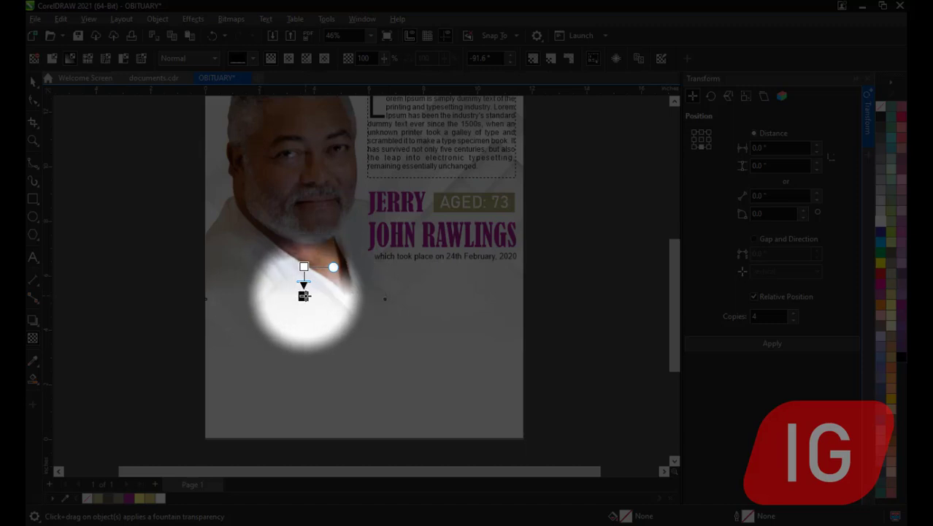
drag(304, 295, 300, 290)
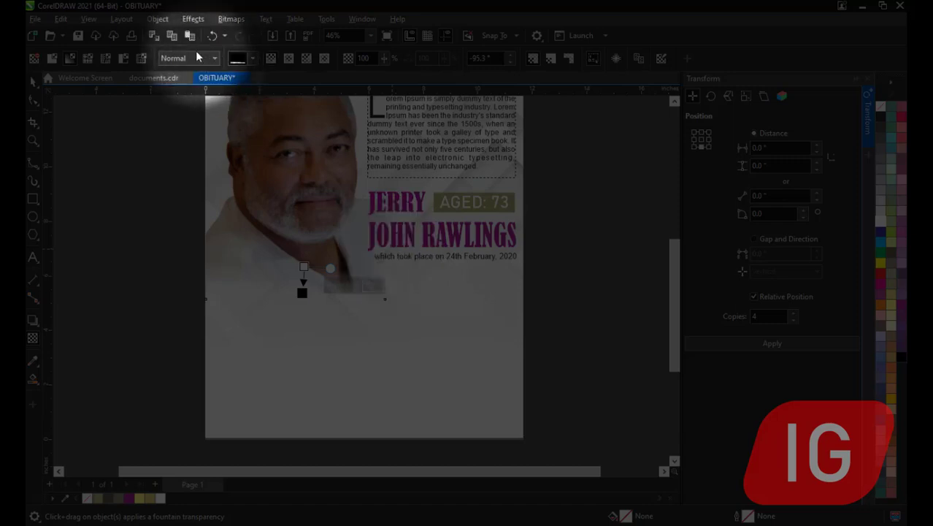
click(31, 85)
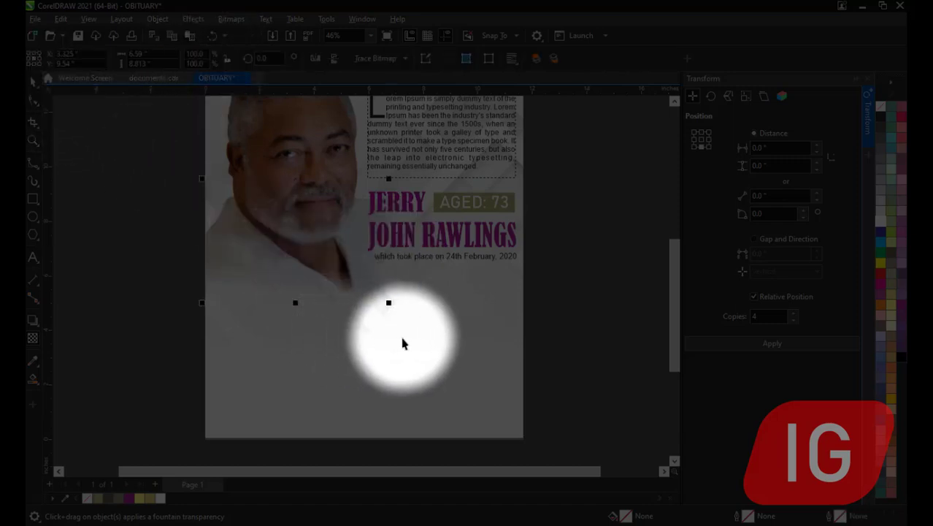
mouse_move(670, 301)
mouse_down()
mouse_move(673, 255)
mouse_move(673, 290)
mouse_up()
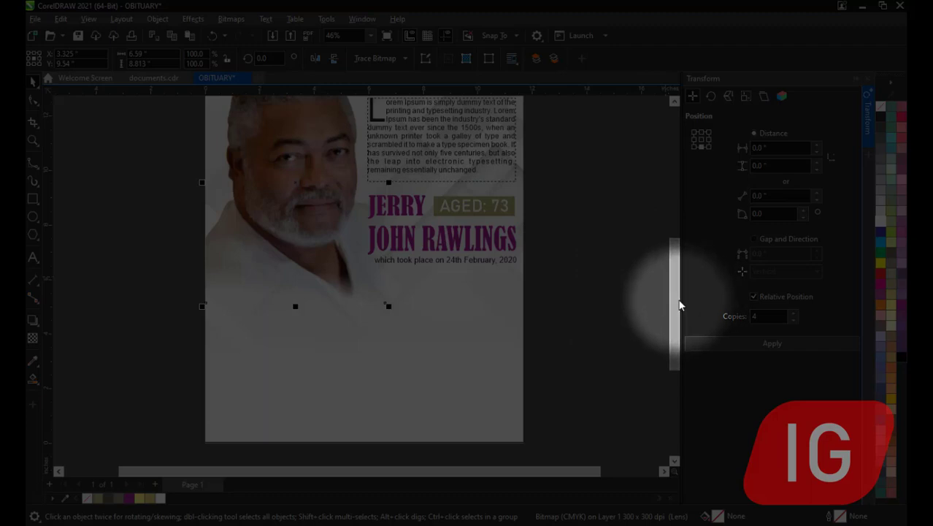
mouse_move(677, 302)
mouse_down()
mouse_move(677, 252)
mouse_move(676, 311)
mouse_up()
click(415, 369)
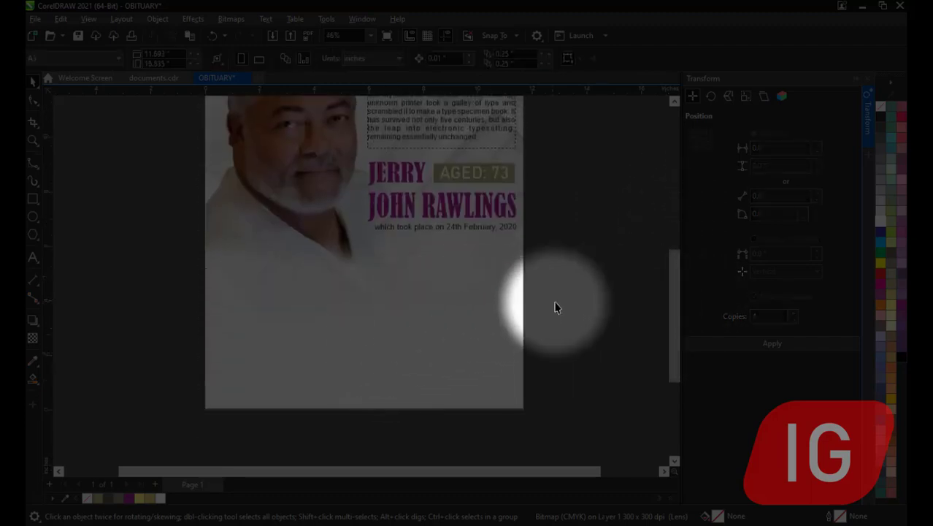
Step: Change the font of the whole tribute paragraph and of the date line below the name to Times New Roman
drag(667, 313, 675, 266)
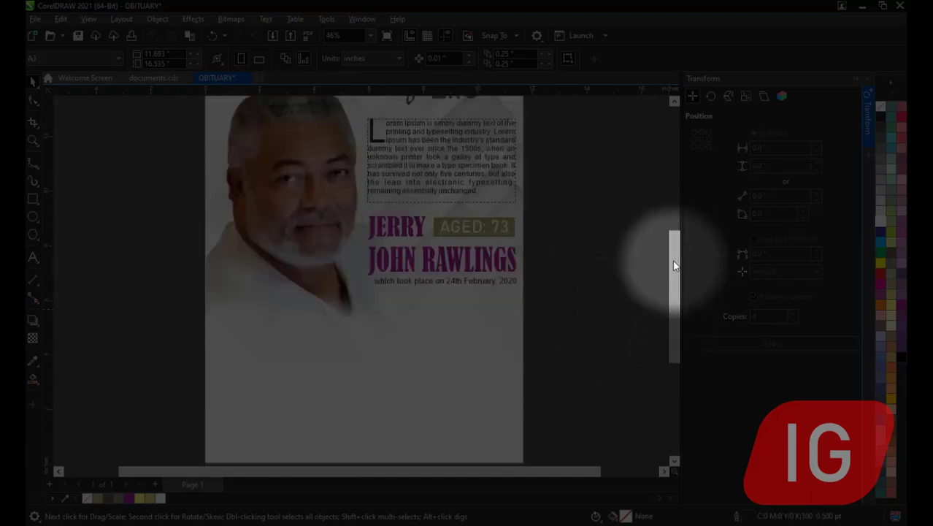
click(444, 162)
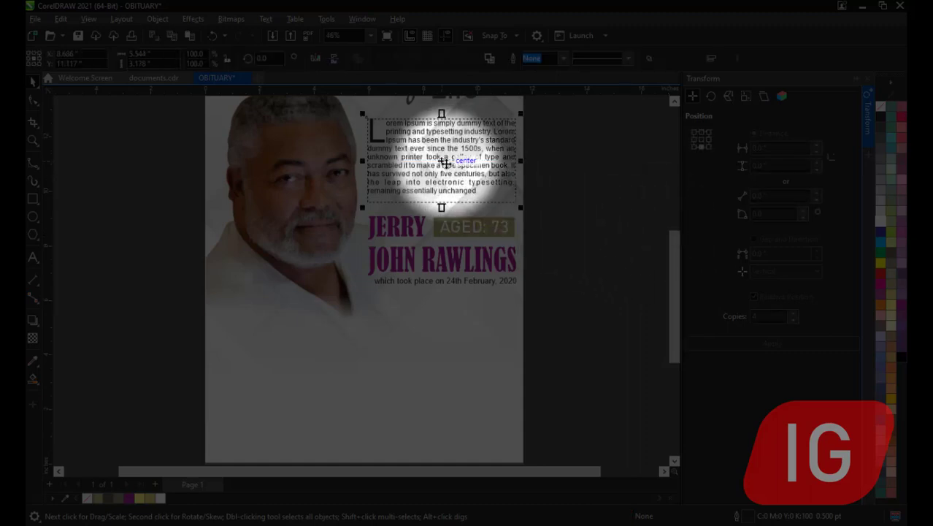
click(484, 193)
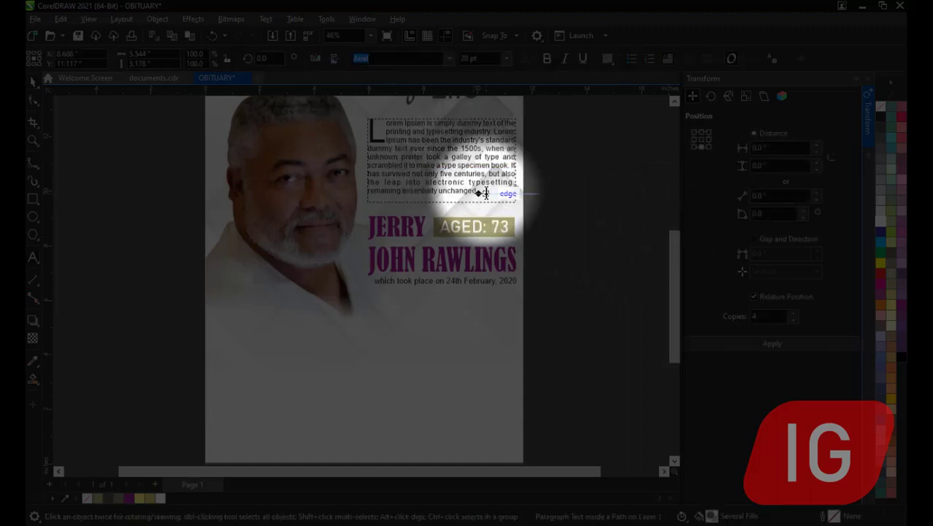
click(485, 192)
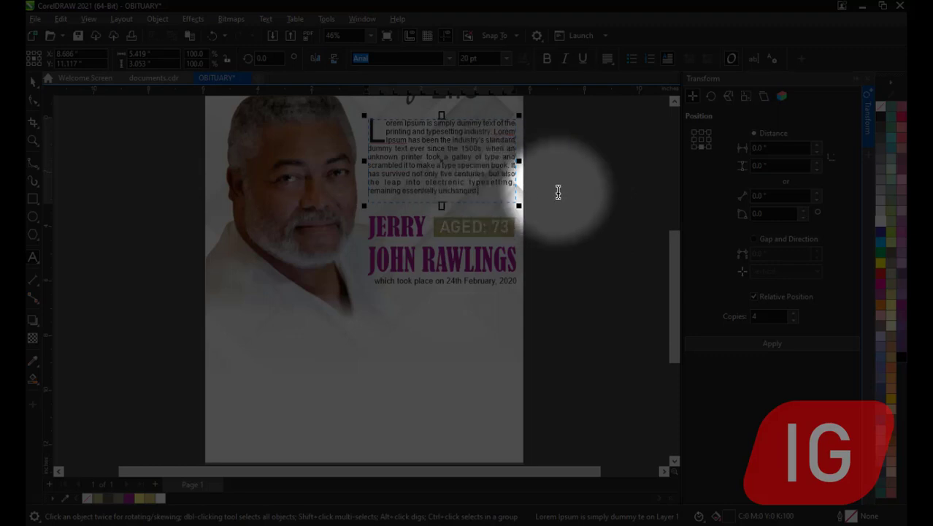
key(ctrl+a)
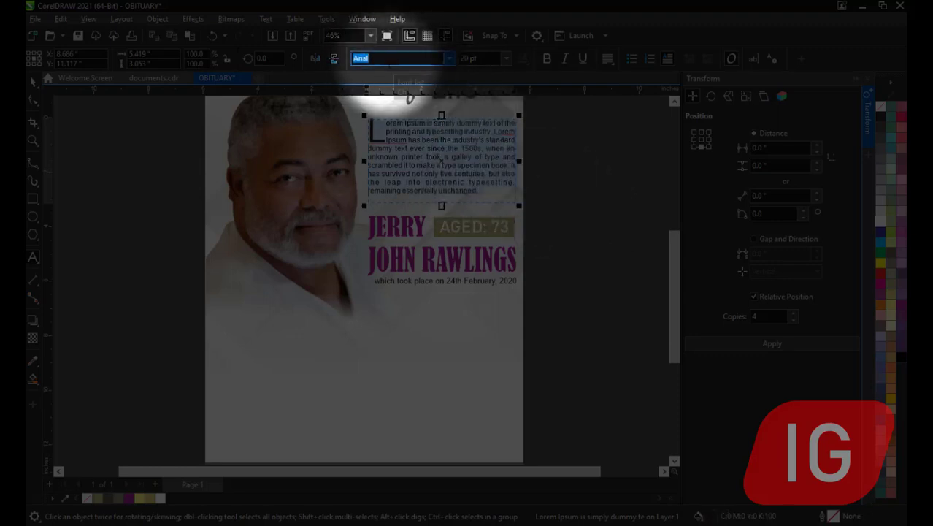
text(t)
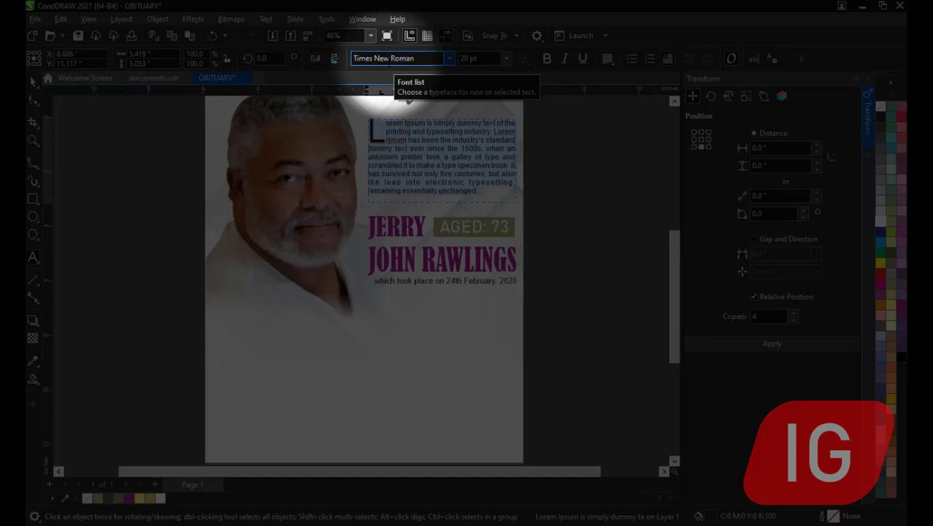
key(Return)
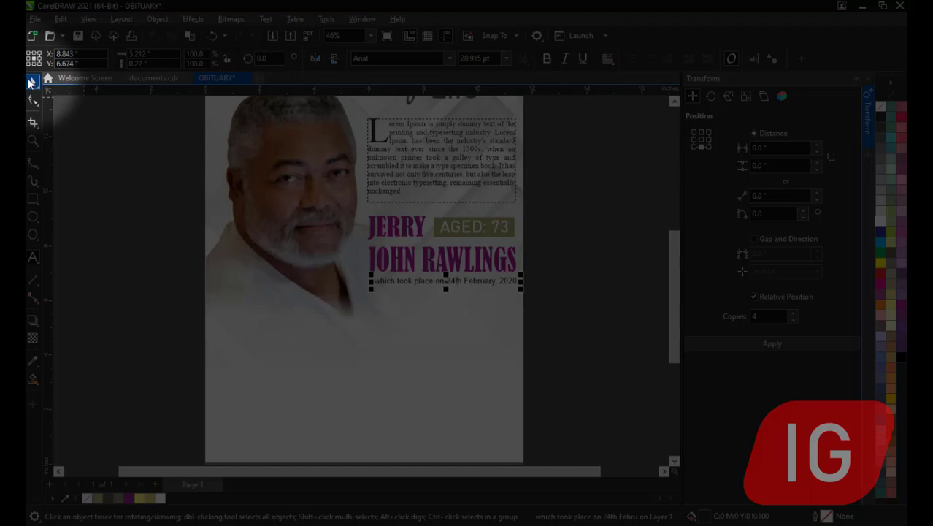
click(442, 59)
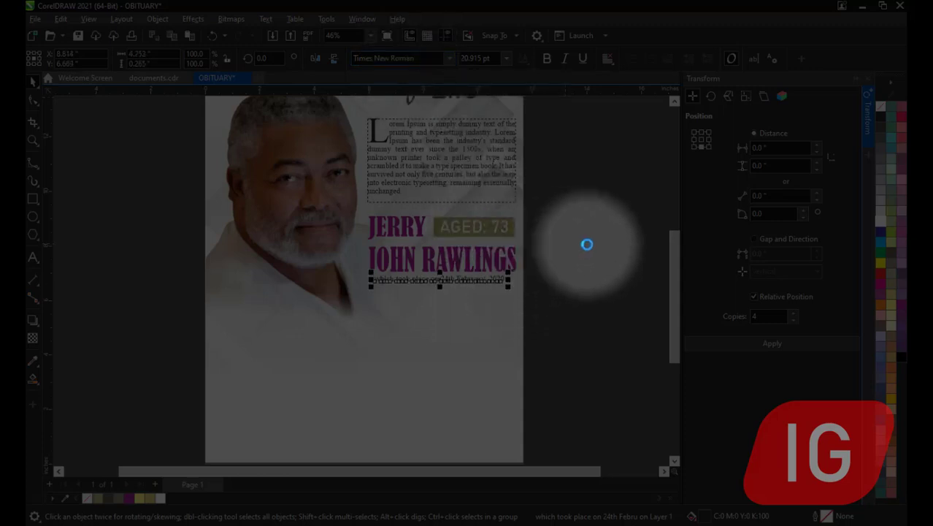
click(532, 270)
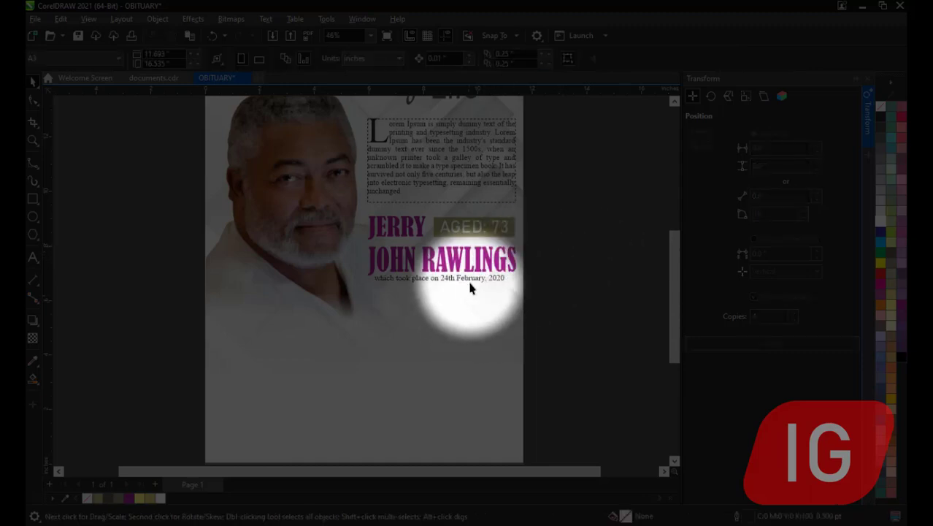
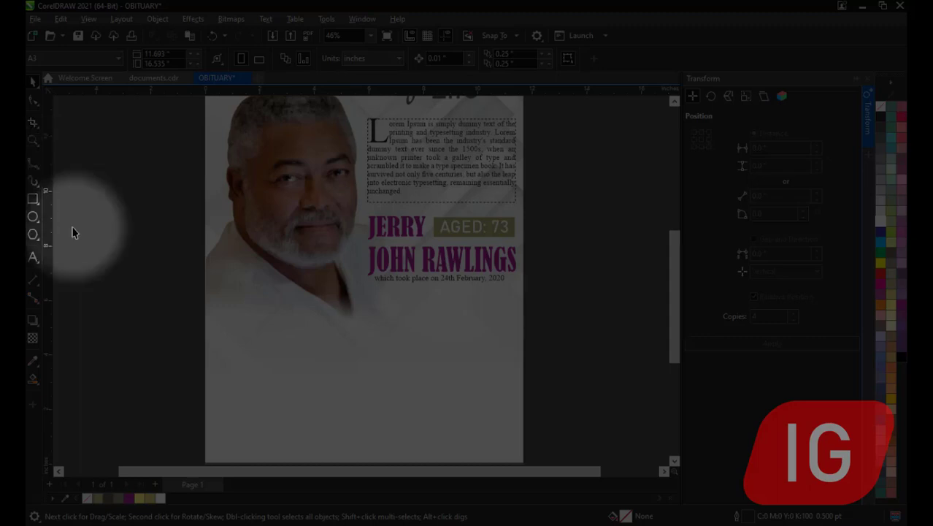
Step: Draw a vertical line about 5.88 in tall on the lower part of the page and place a copy to its right
click(40, 171)
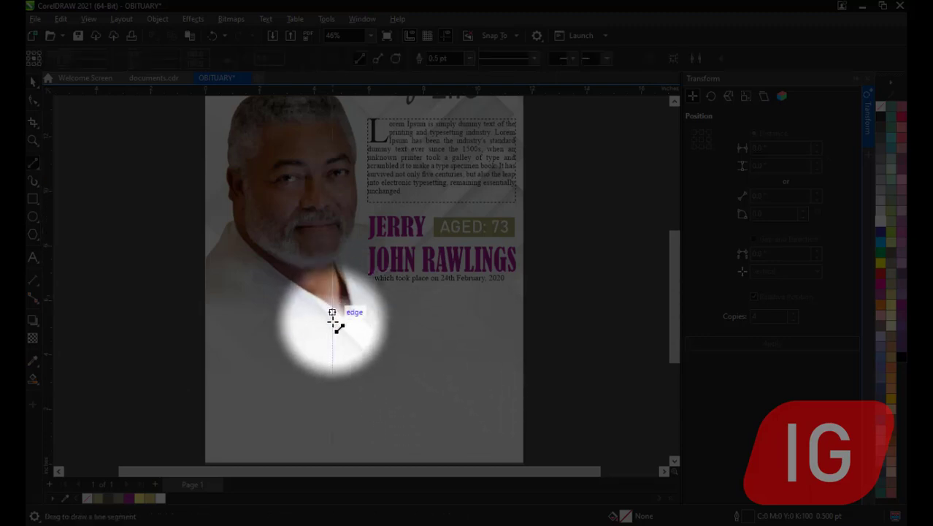
drag(334, 323, 333, 408)
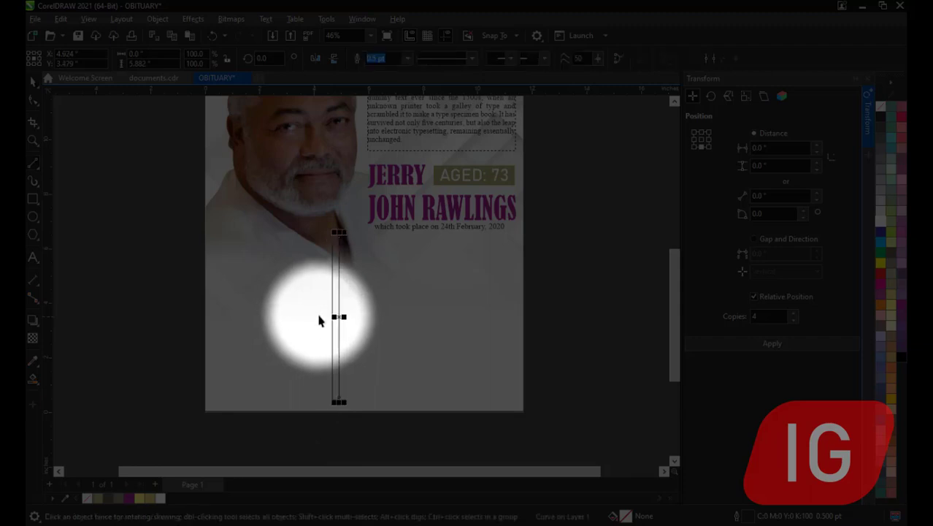
key(space)
drag(339, 317, 429, 330)
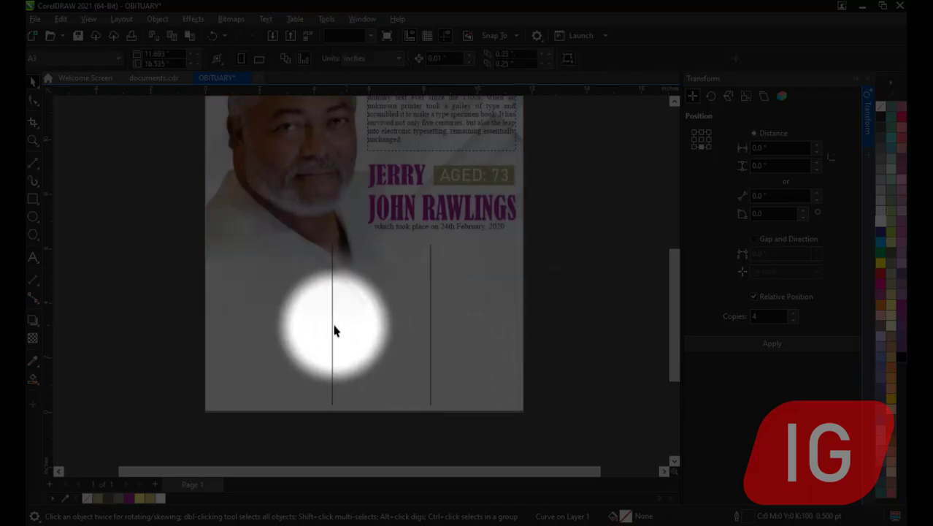
Step: Move the two vertical lines to horizontal positions of about 3.86 in and 7.9 in to divide the lower page into three columns
drag(331, 330, 309, 330)
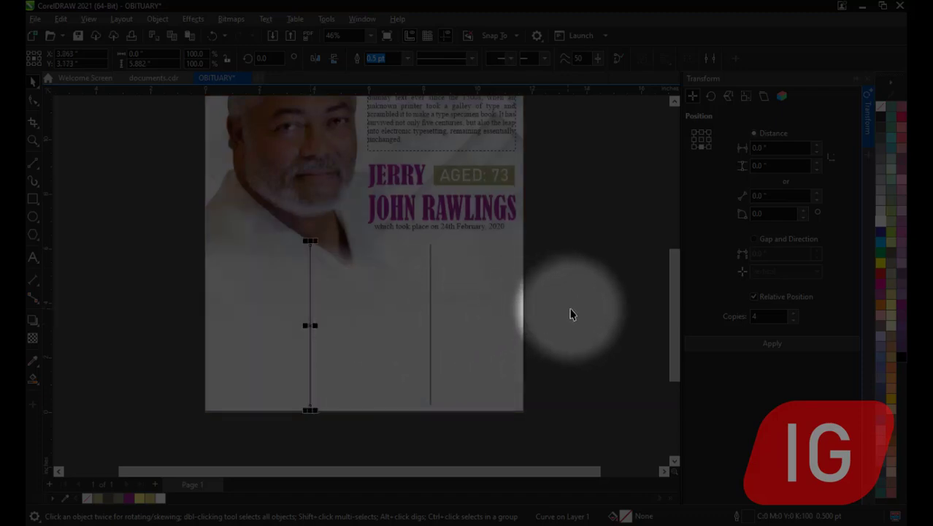
click(584, 316)
mouse_move(426, 310)
mouse_down()
mouse_move(402, 316)
mouse_move(421, 310)
mouse_up()
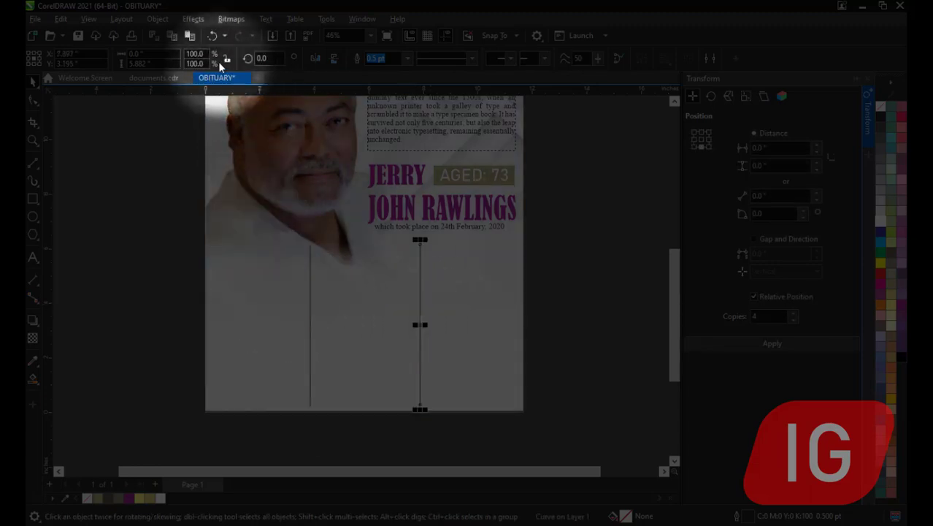
Step: Place a horizontal guideline about 0.22 in above the page's bottom edge
drag(219, 86, 238, 410)
click(219, 390)
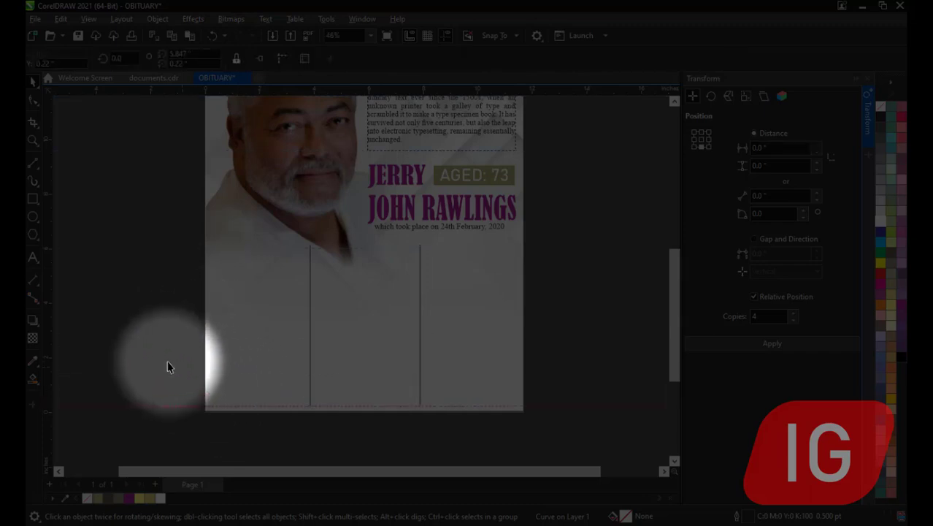
Step: Draw a rectangle about 3.63 by 6.32 inches filling the first column beneath the portrait, and nudge it slightly toward the divider line
click(33, 199)
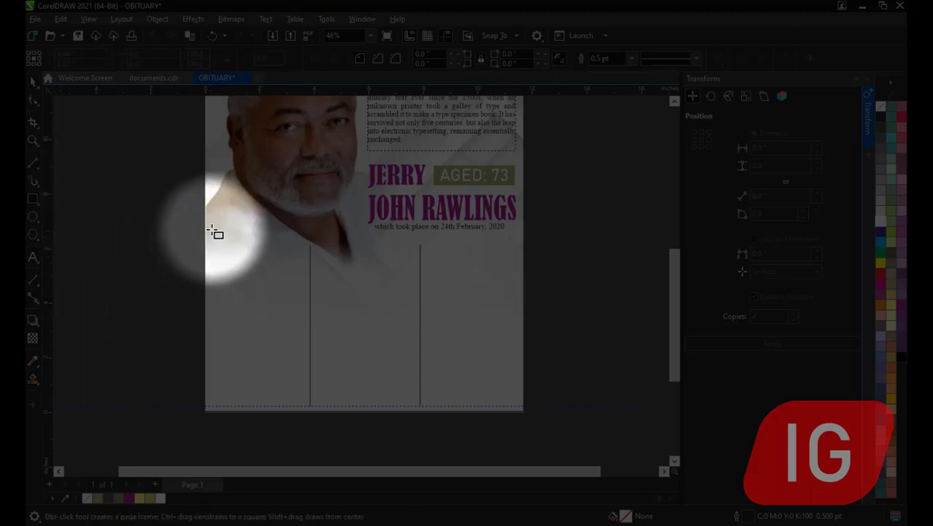
drag(206, 234, 307, 407)
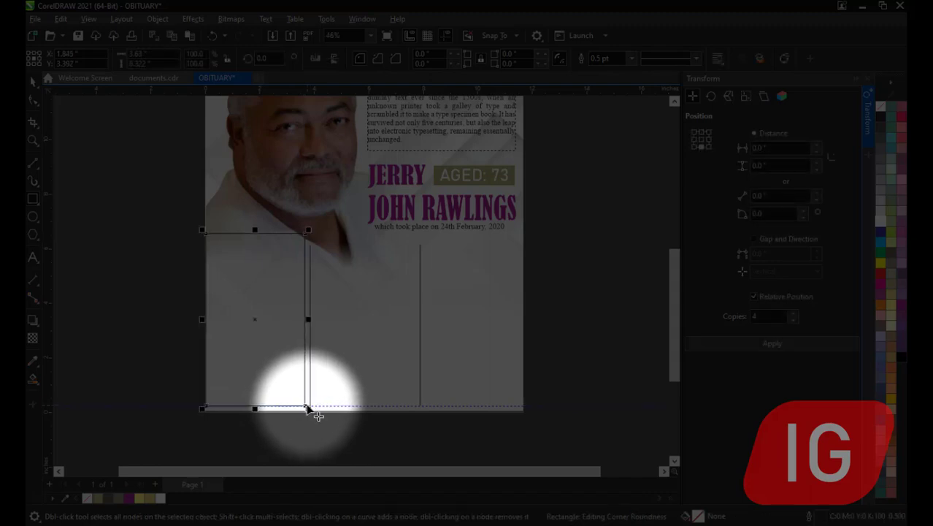
click(303, 399)
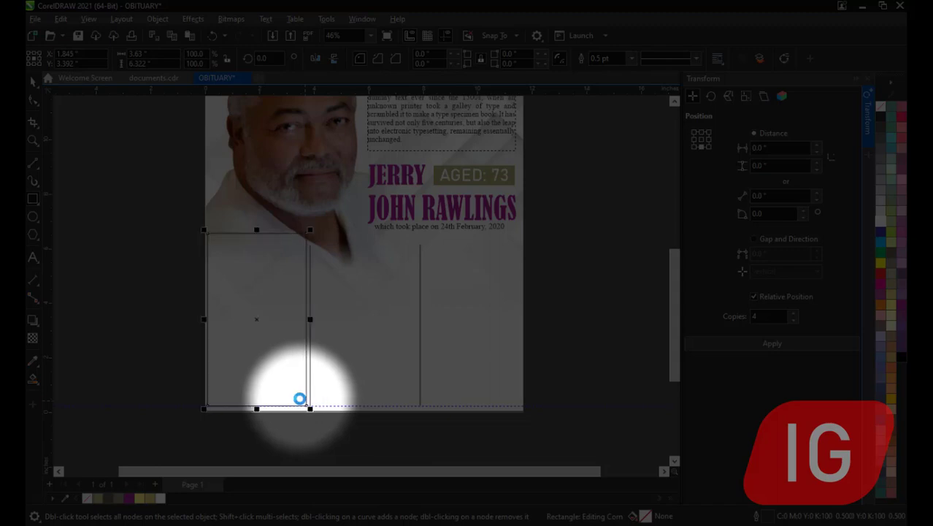
key(space)
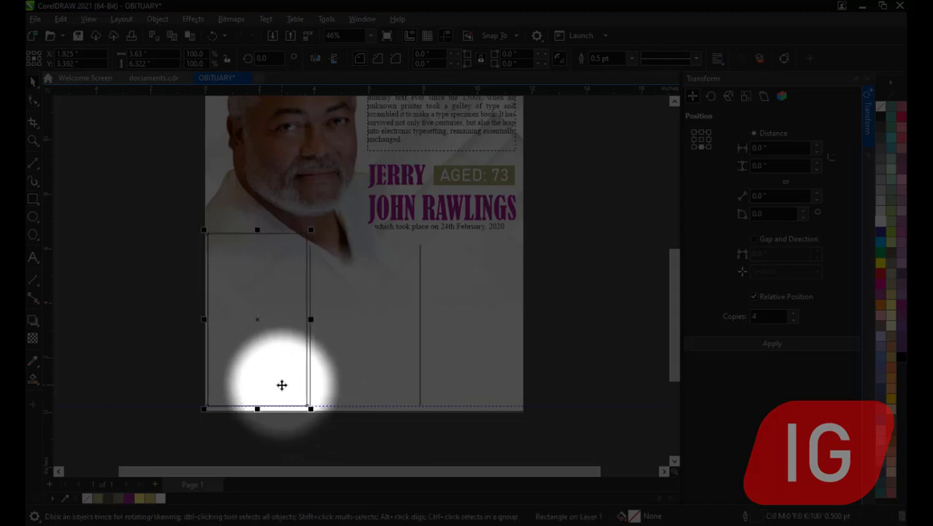
Step: Duplicate the column rectangle into the middle column and repeat the duplication to fill the third column
key(ctrl+d)
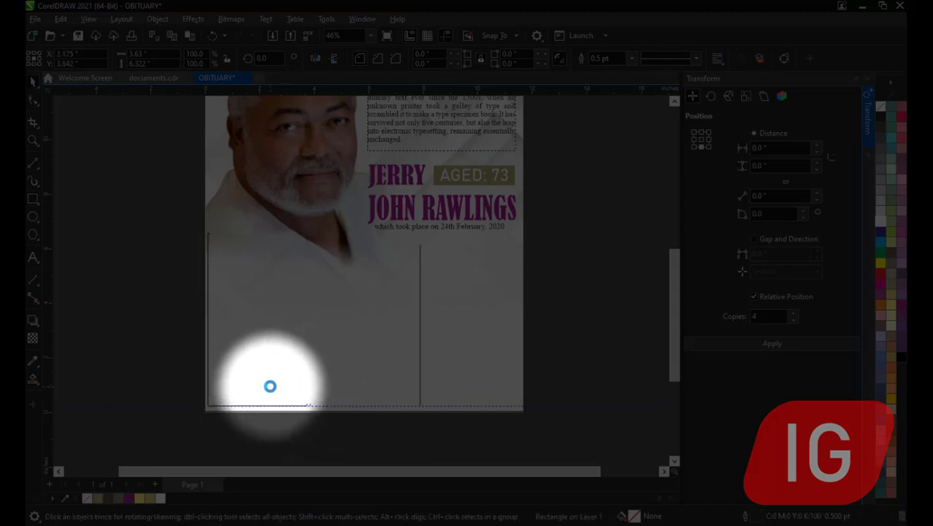
drag(229, 383, 329, 399)
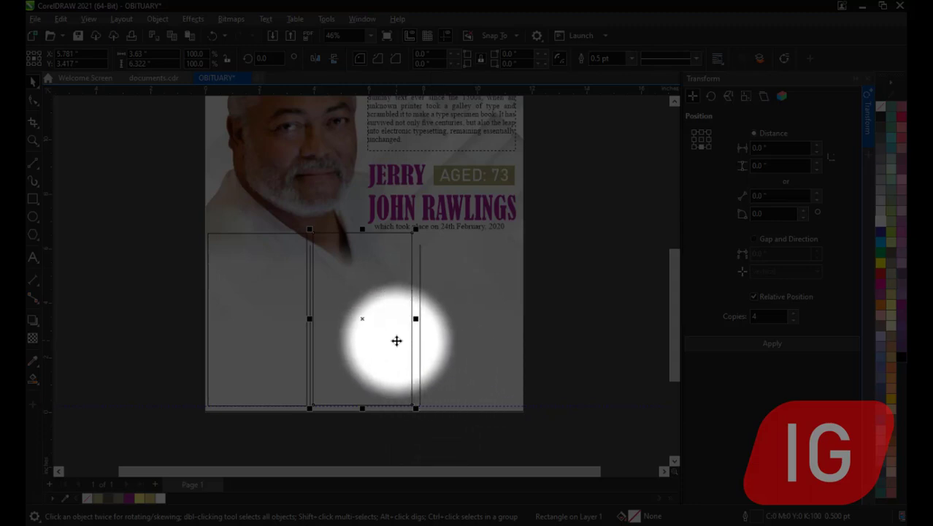
key(ctrl+r)
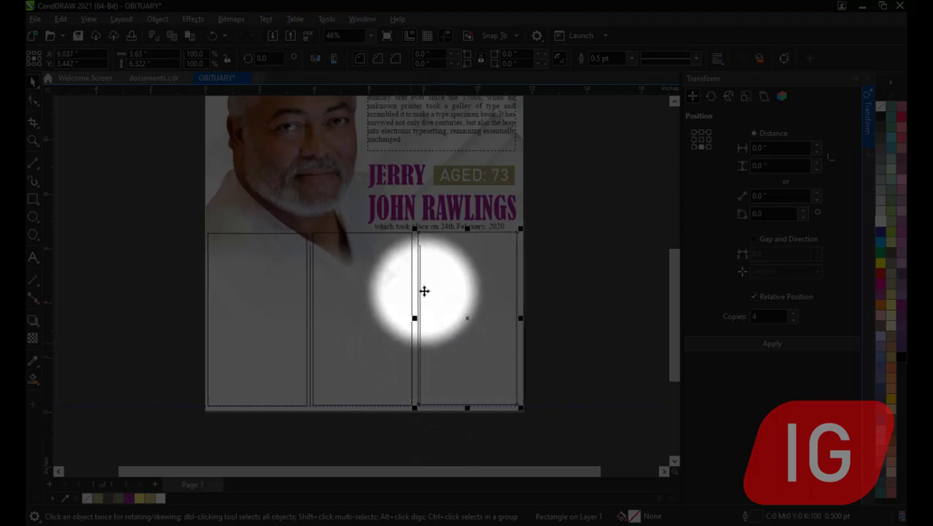
Step: Nudge the second divider line left to about X 7.707 inches, into the gap between the middle and third rectangles
key(Tab)
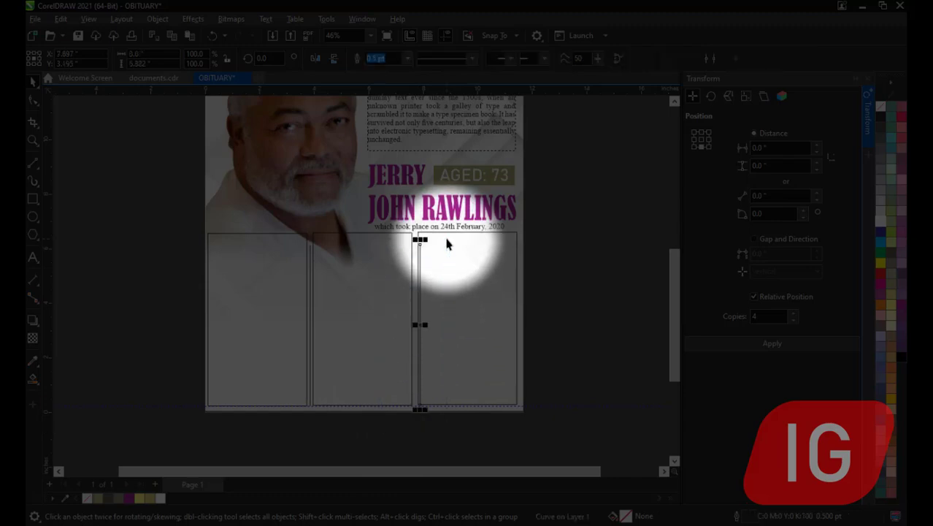
key(Left)
key(Left)
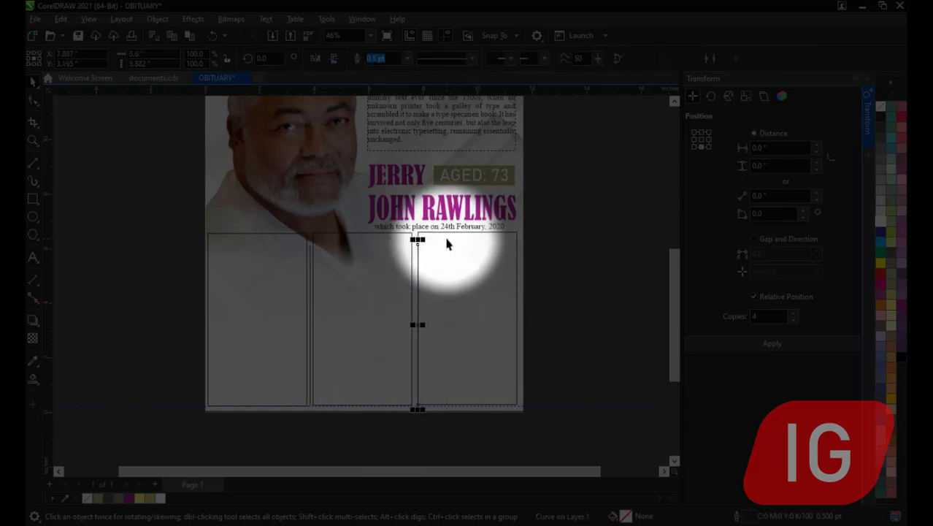
key(Left)
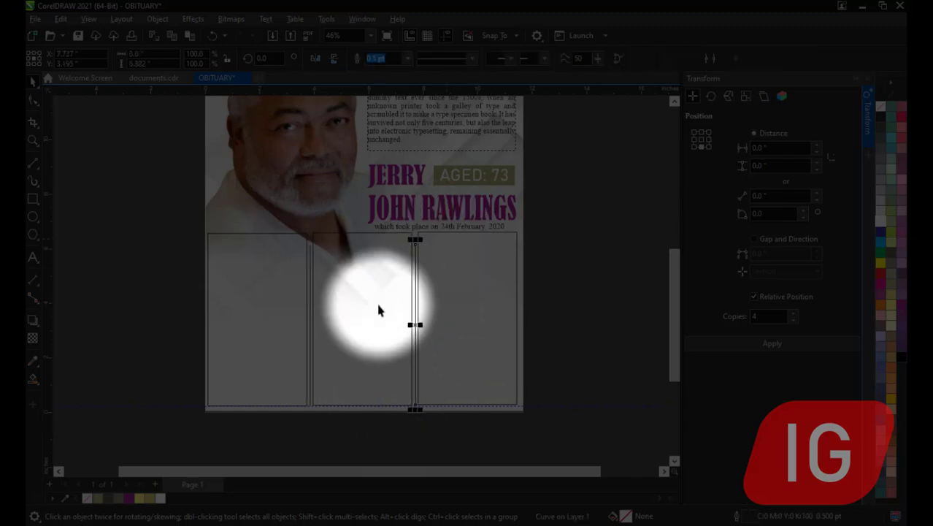
key(Left)
key(Left)
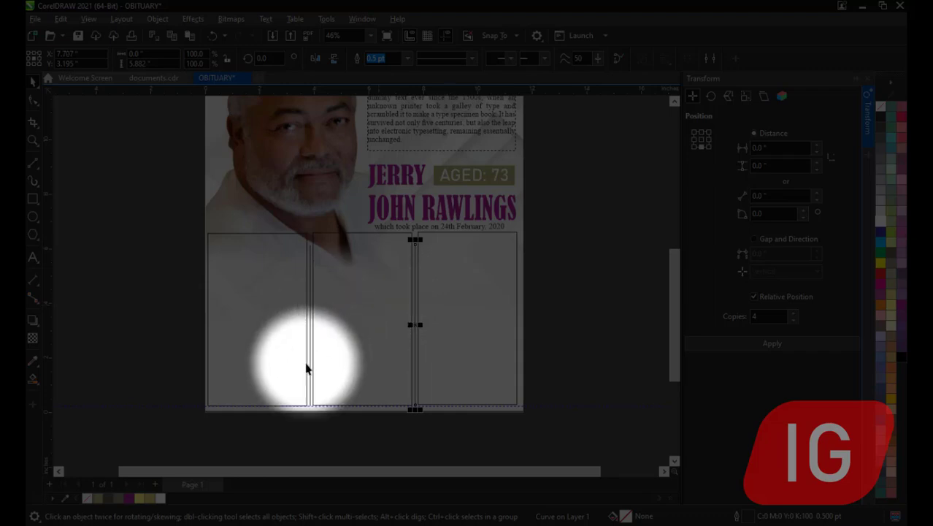
click(226, 300)
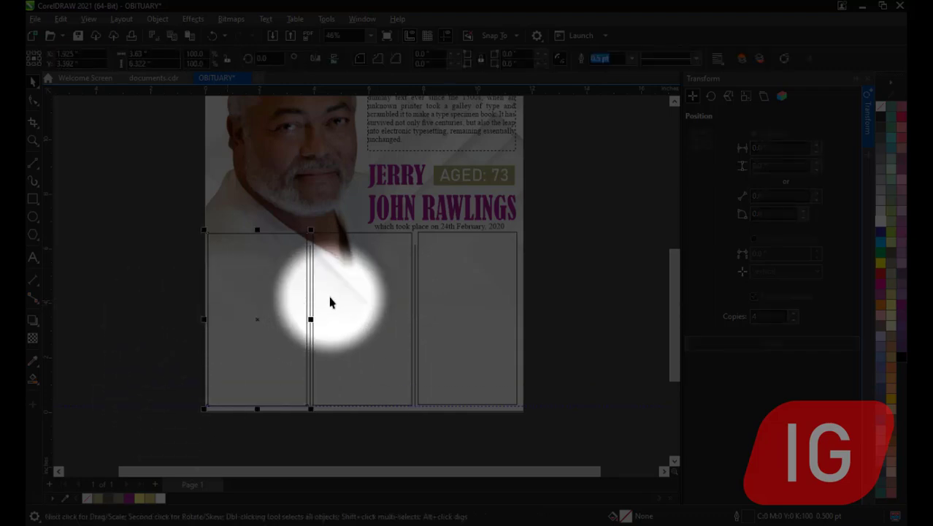
click(351, 300)
click(421, 270)
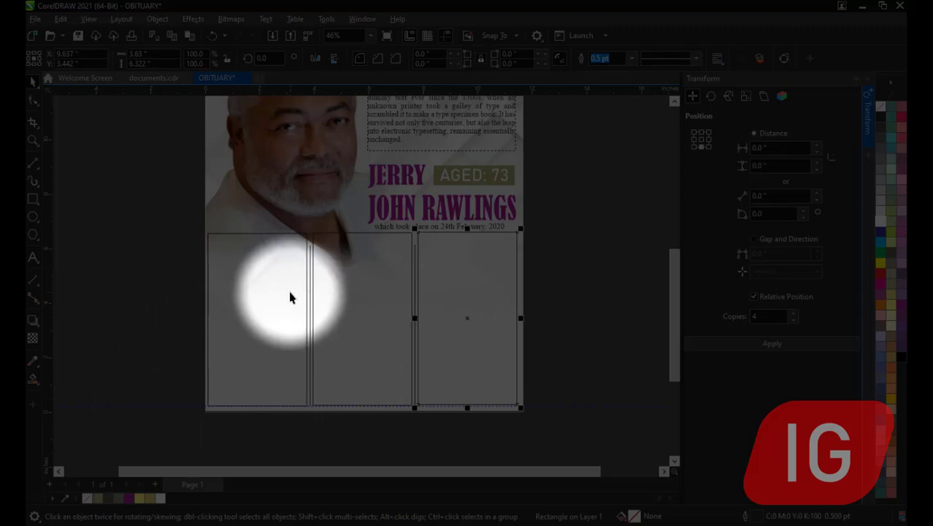
click(458, 285)
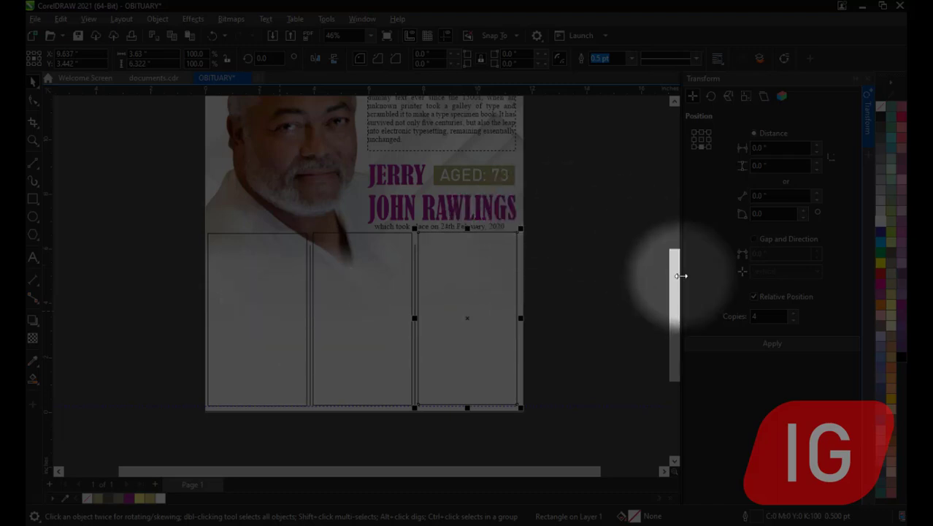
Step: Move the portrait photo up to about Y 10.365 inches so its body sits higher above the column rectangles
drag(672, 285, 673, 244)
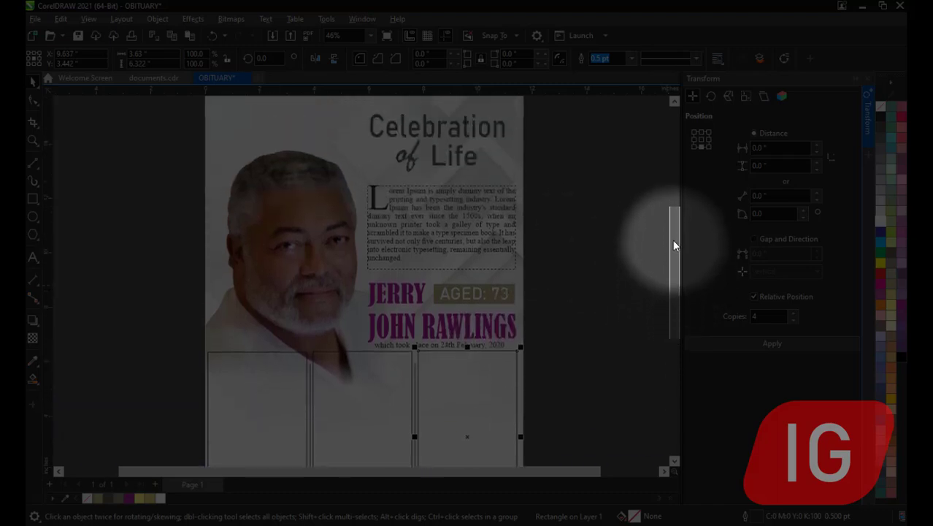
click(278, 296)
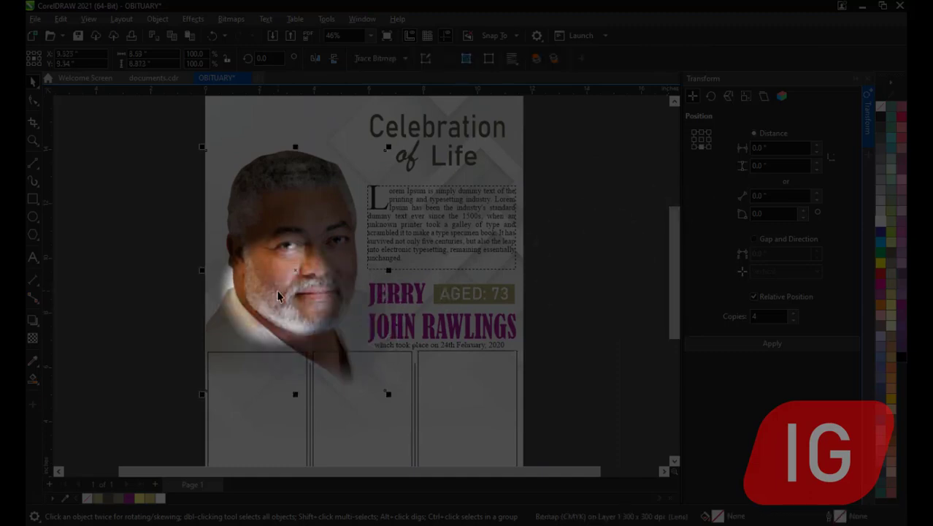
key(shift+Page_Up)
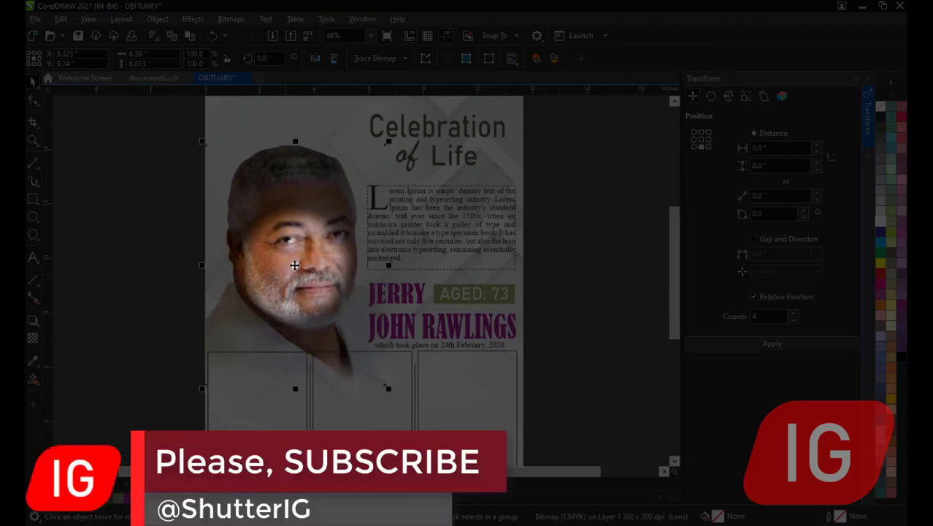
mouse_move(296, 261)
mouse_down()
mouse_move(293, 247)
mouse_move(305, 245)
mouse_move(294, 236)
mouse_move(292, 251)
mouse_move(295, 242)
mouse_up()
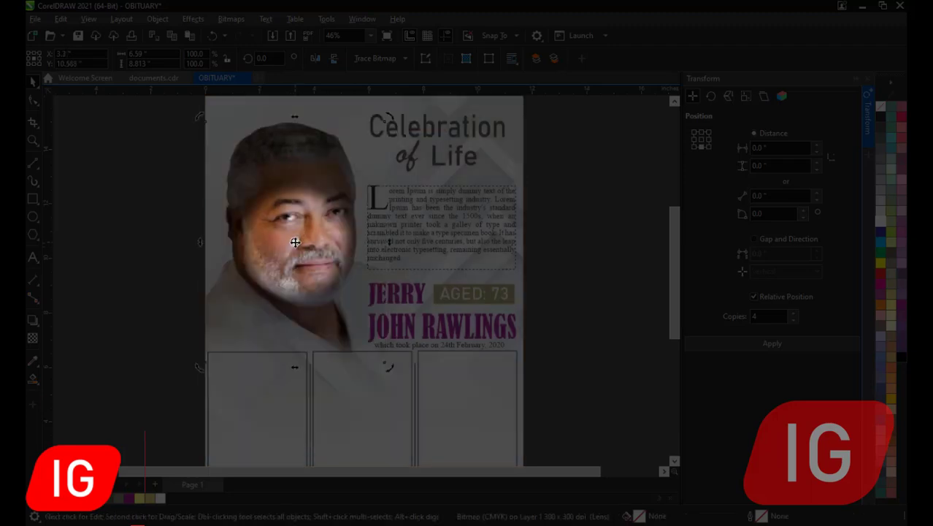
click(644, 242)
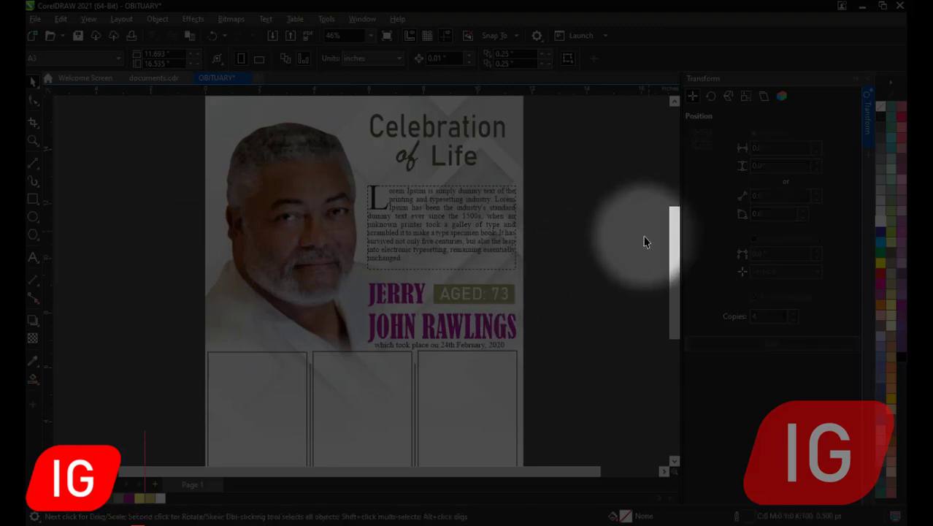
Step: Convert the three column rectangles into paragraph text frames with the Text tool
drag(671, 245, 671, 280)
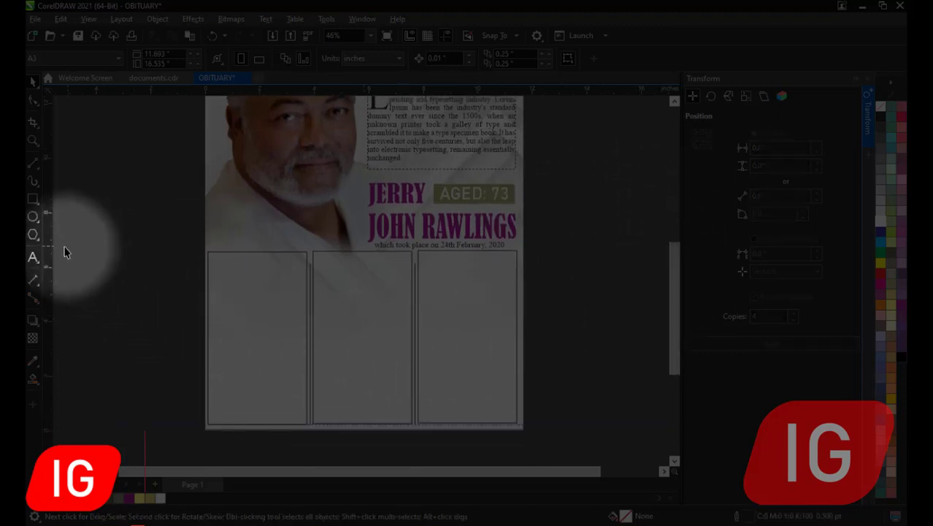
click(33, 257)
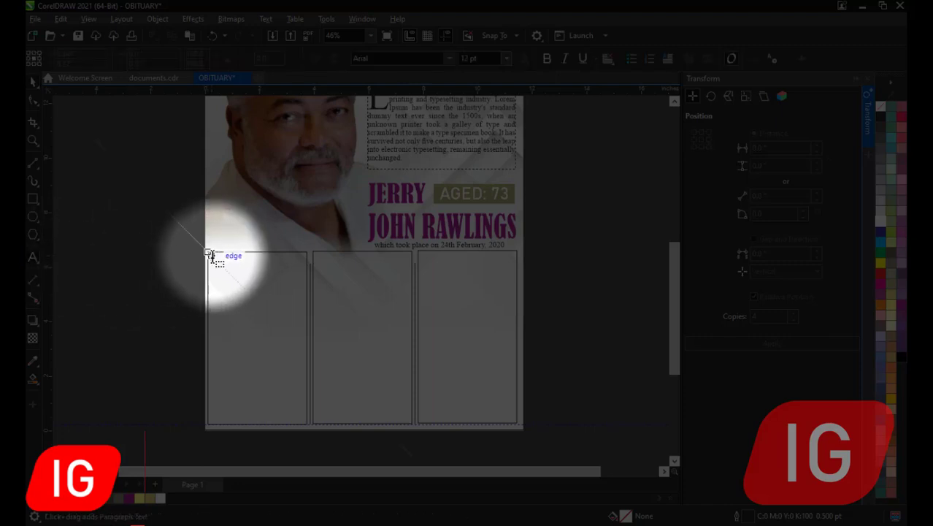
drag(209, 254, 307, 424)
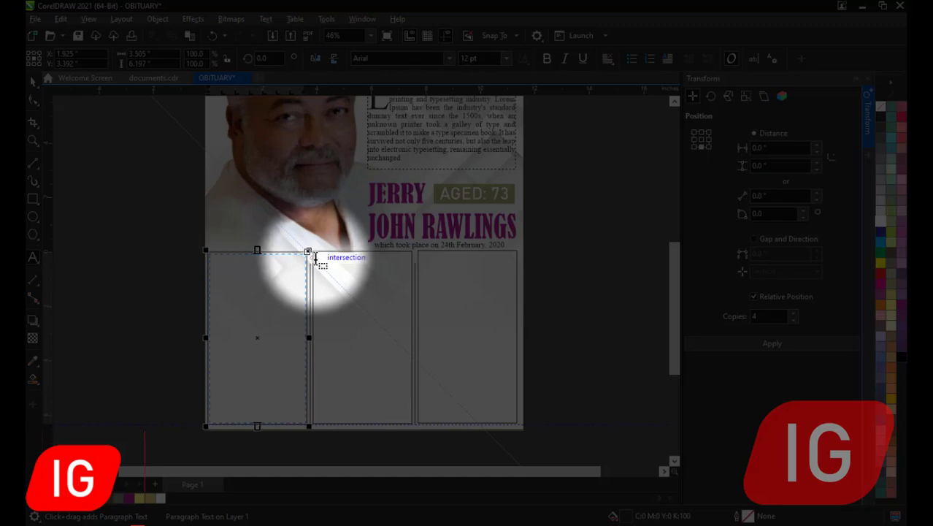
click(315, 255)
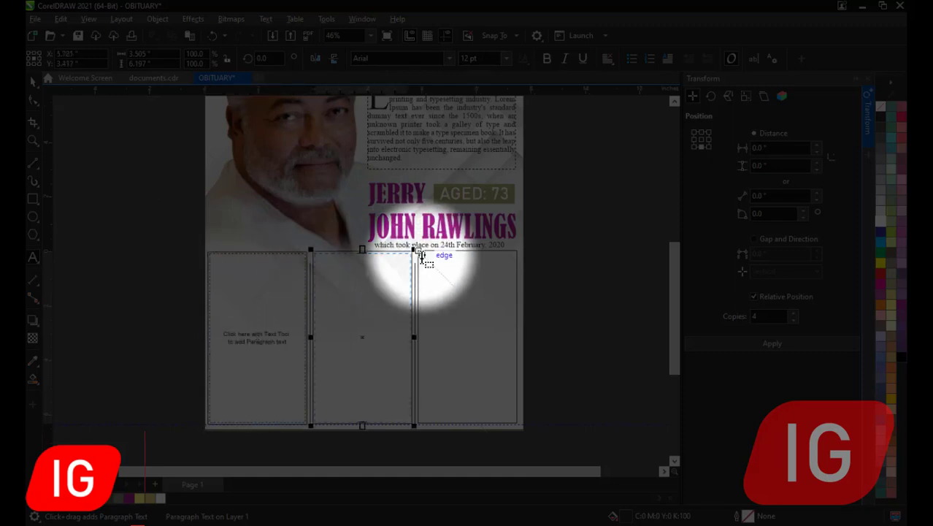
click(421, 255)
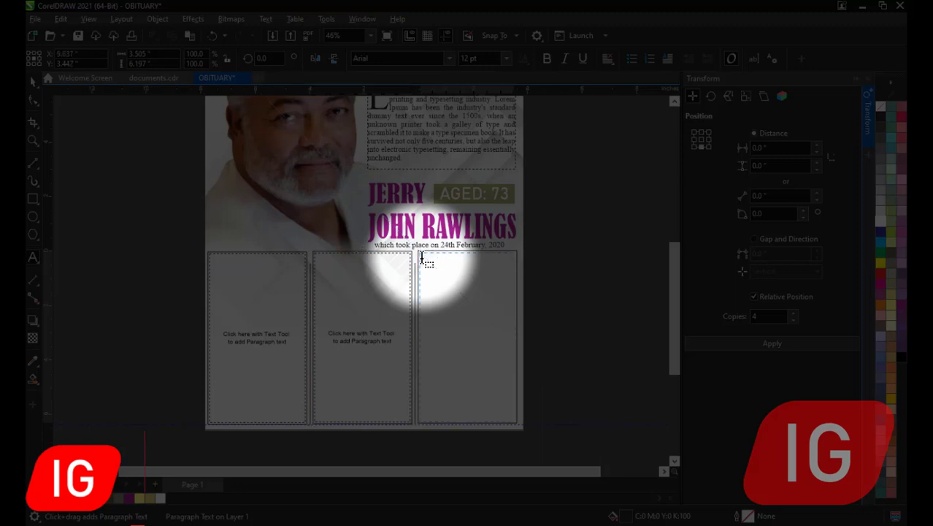
Step: Select all three column text frames together and remove their outlines
click(33, 80)
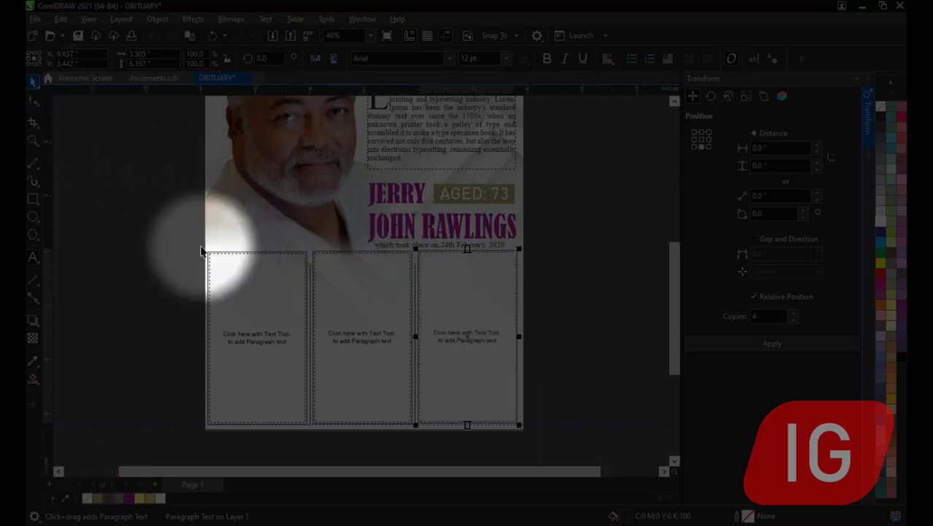
click(279, 290)
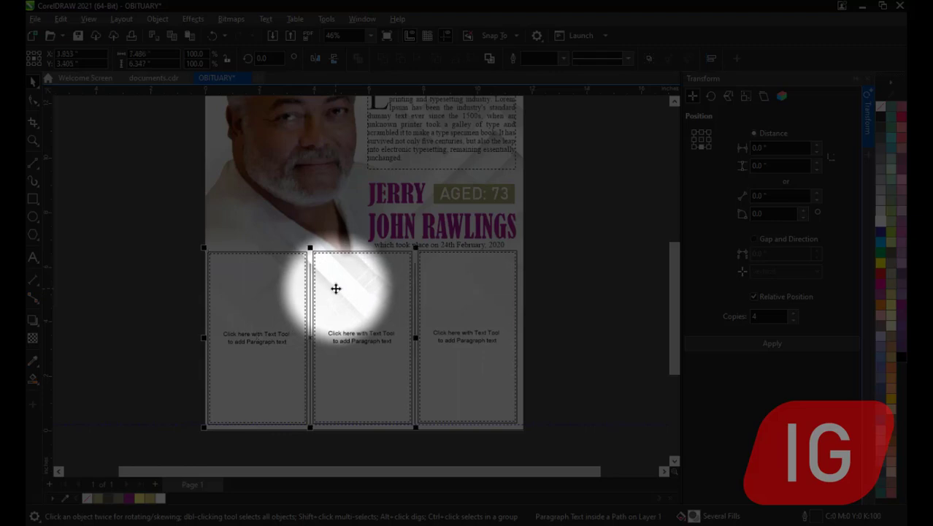
shift+click(468, 283)
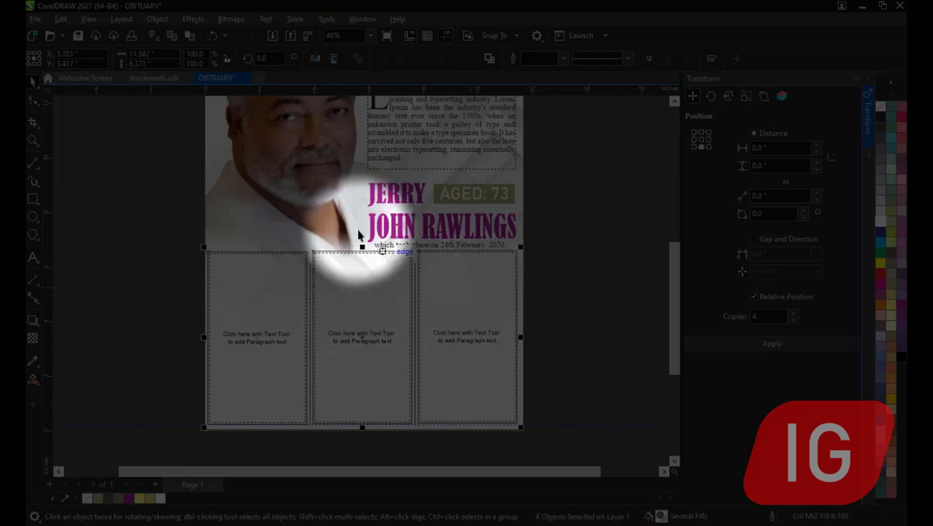
right_click(885, 108)
Step: Switch to the Lorem Ipsum page in the browser and copy the "Why do we use it?" heading with its full paragraph
click(408, 316)
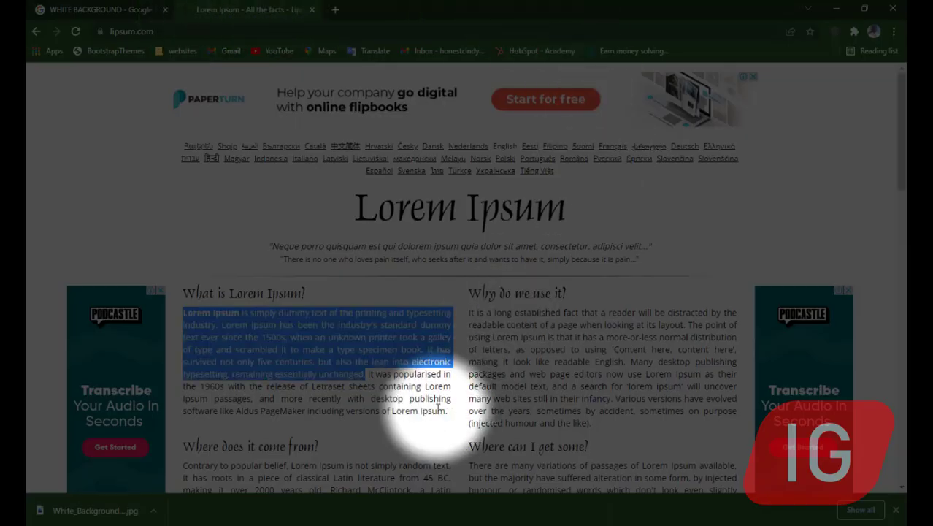
scroll(516, 343, down, 1)
scroll(517, 343, down, 2)
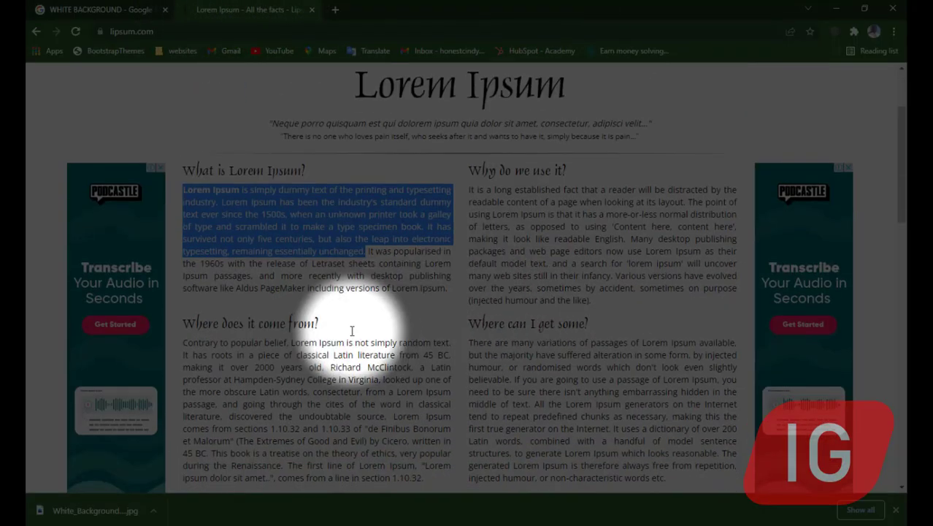
click(183, 195)
drag(183, 191, 449, 292)
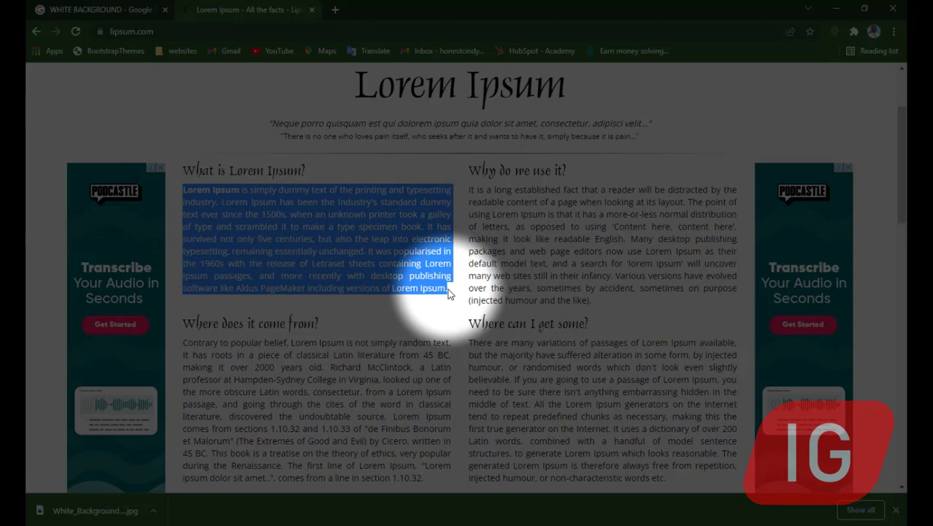
click(466, 169)
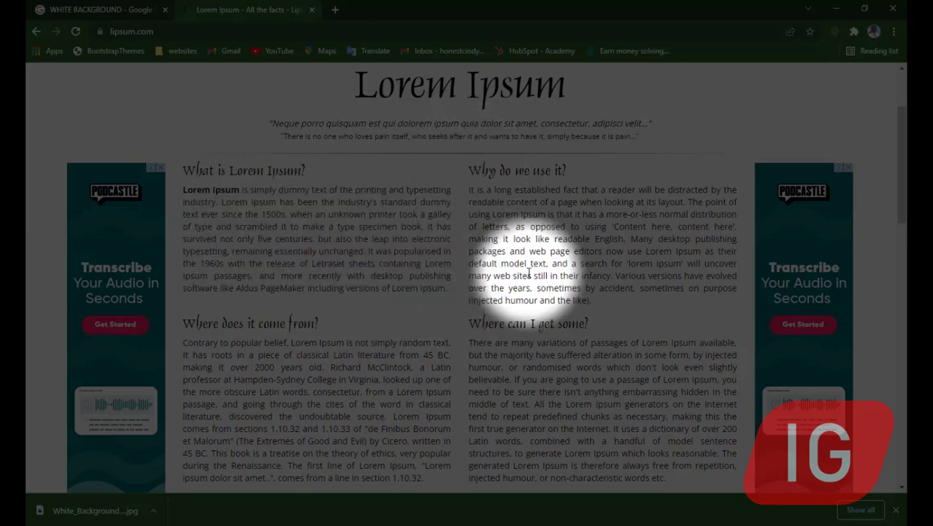
drag(527, 276, 590, 300)
drag(526, 247, 514, 300)
key(ctrl+c)
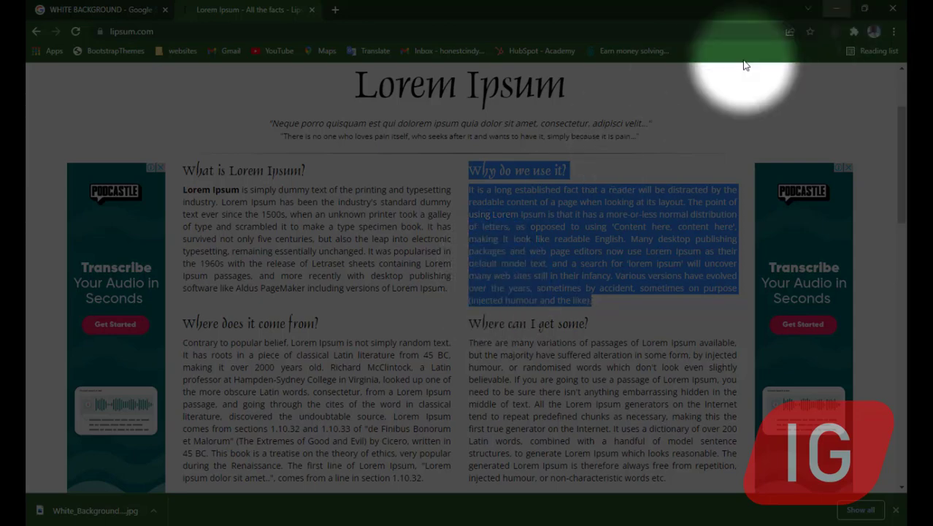
Step: Switch back to CorelDRAW and fill the left column text frame with the copied "Why do we use it?" passage, pasted twice
key(alt+Tab)
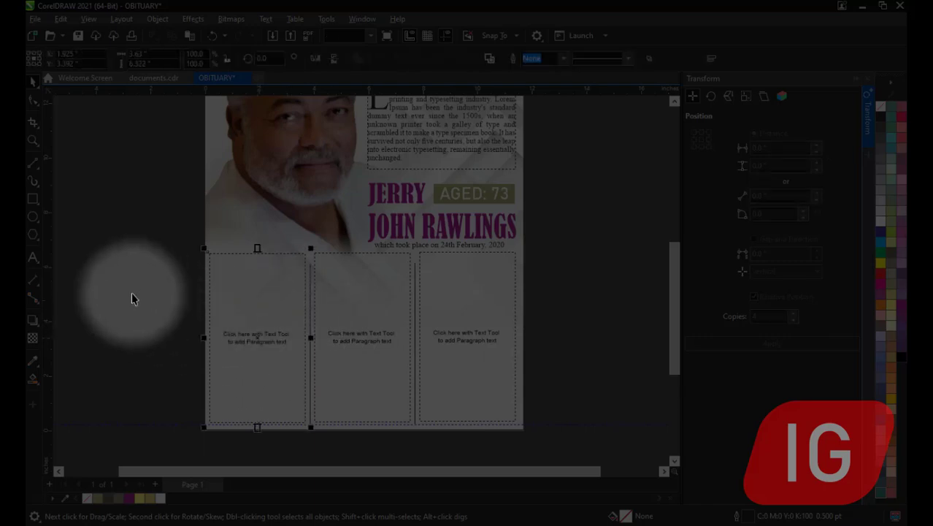
click(32, 257)
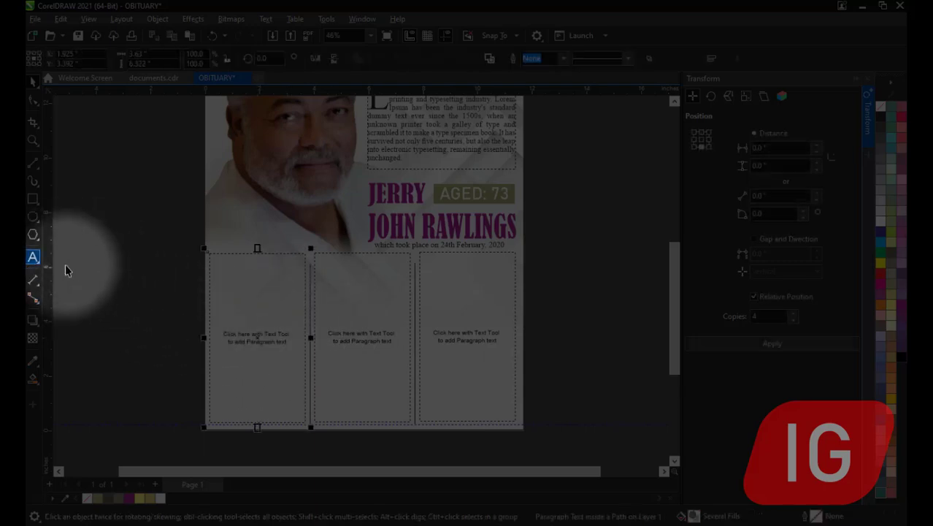
click(271, 343)
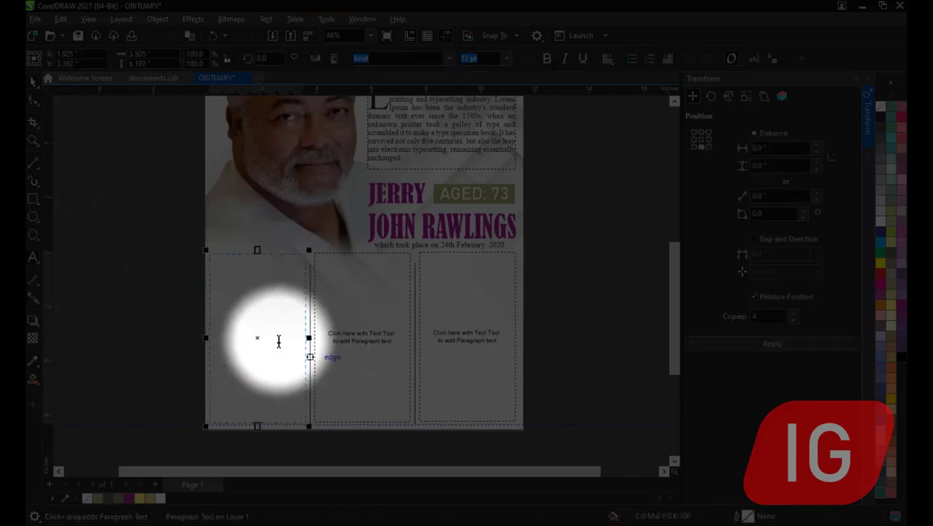
text(It is a long established fact that a reader will be distracted by the readable content of a page when looking at its layout. The point of using Lorem Ipsum is that it has a more-or-less normal distribution of letters, as opposed to using 'Content here, content here', making it look like readable English. Many desktop publishing packages and web page editors now use Lorem Ipsum as their default model text, and a search for 'lorem ipsum' will uncover many web sites still in their infancy. Various versions have evolved over the years, sometimes by accident, sometimes on purpose (injected humour and the like).)
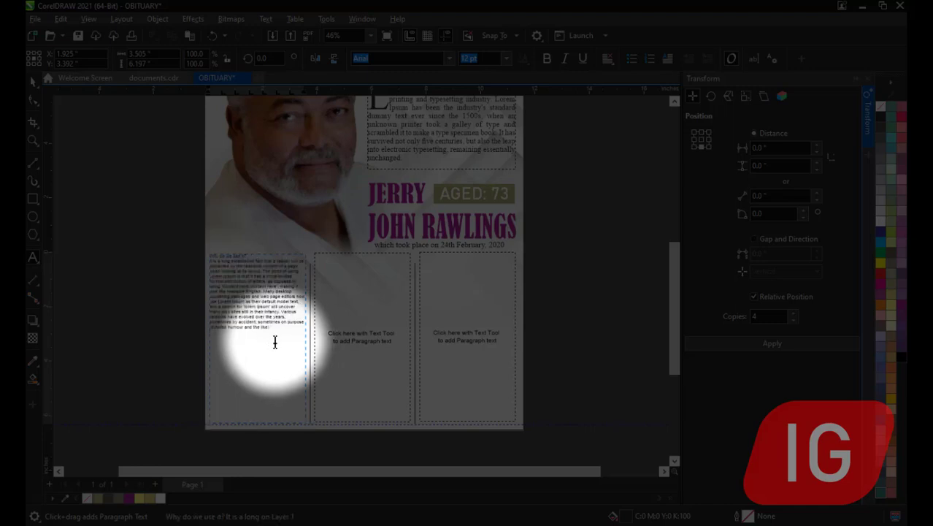
key(ctrl+v)
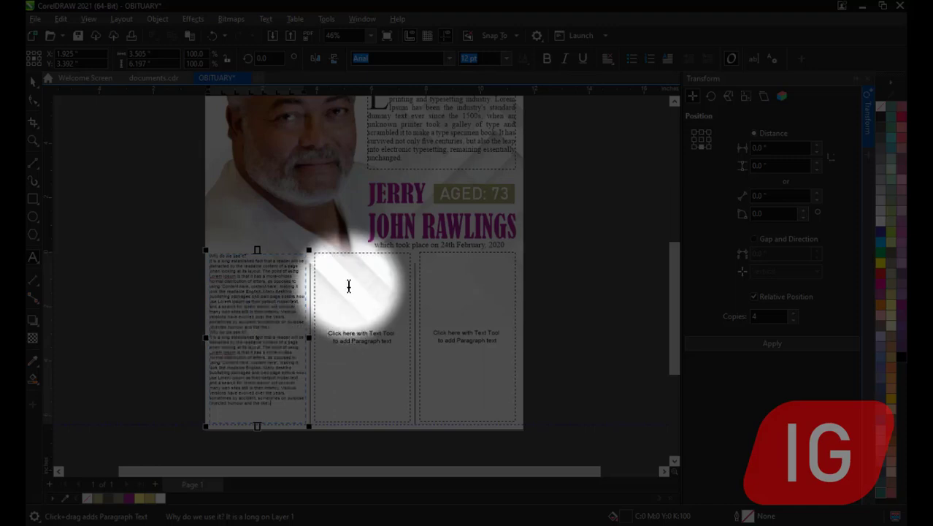
Step: Paste the copied passage twice into each of the middle and right column text frames
click(340, 270)
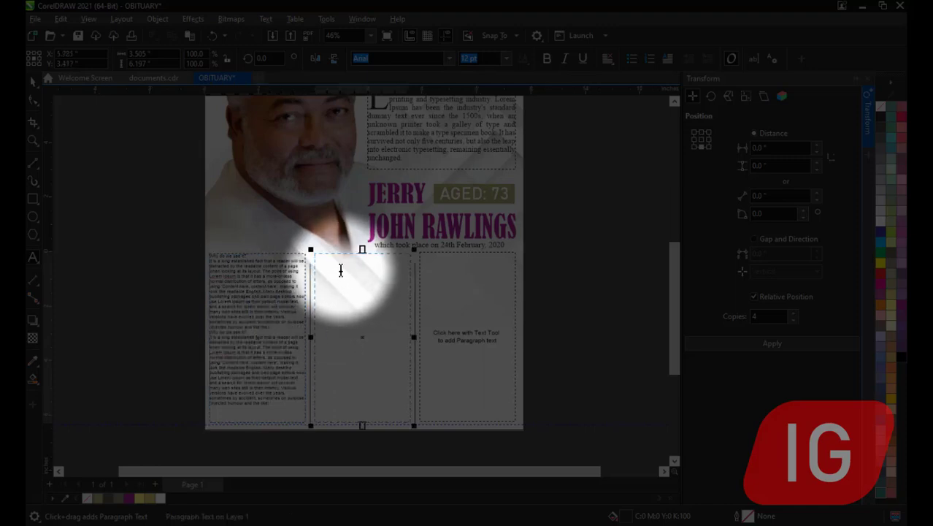
key(ctrl+v)
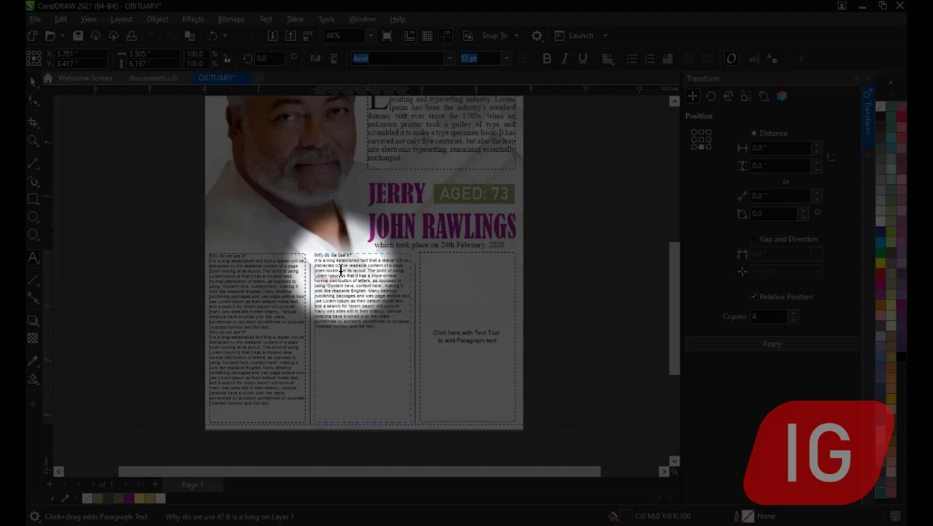
key(ctrl+v)
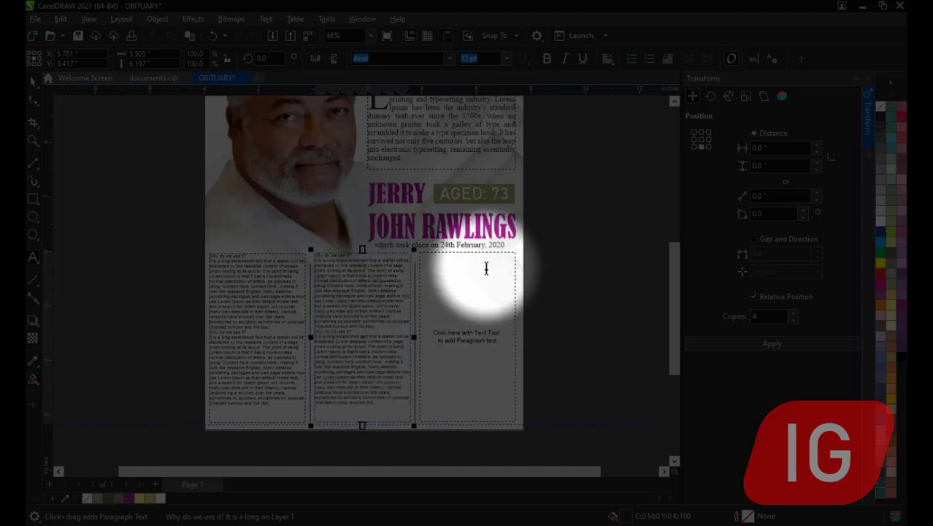
click(464, 269)
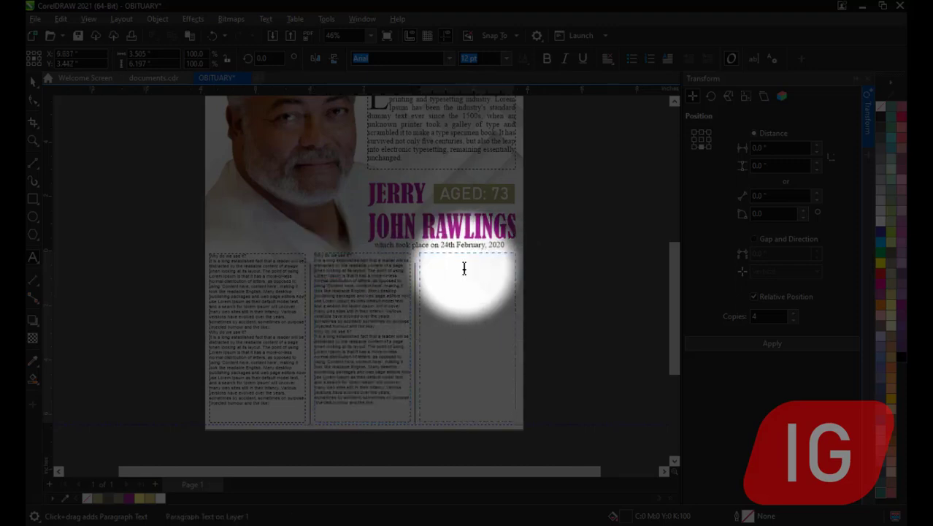
key(ctrl+v)
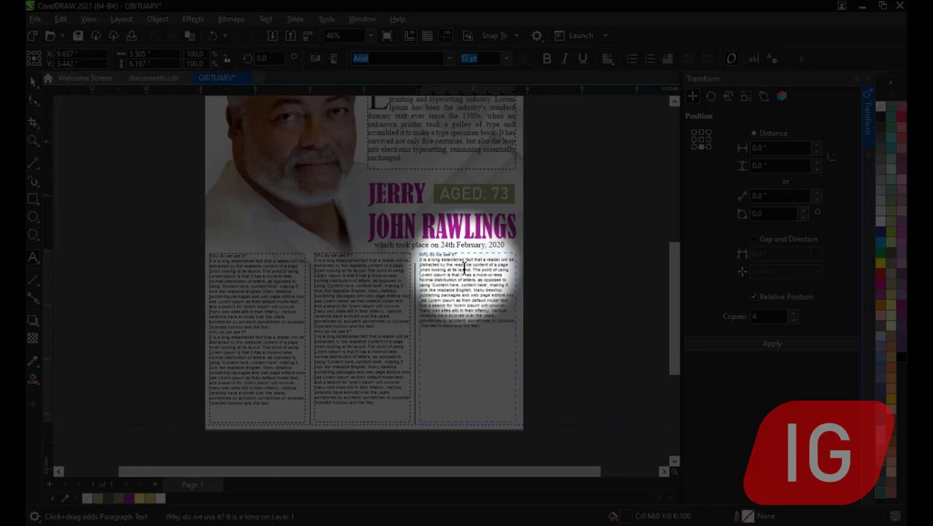
key(ctrl+v)
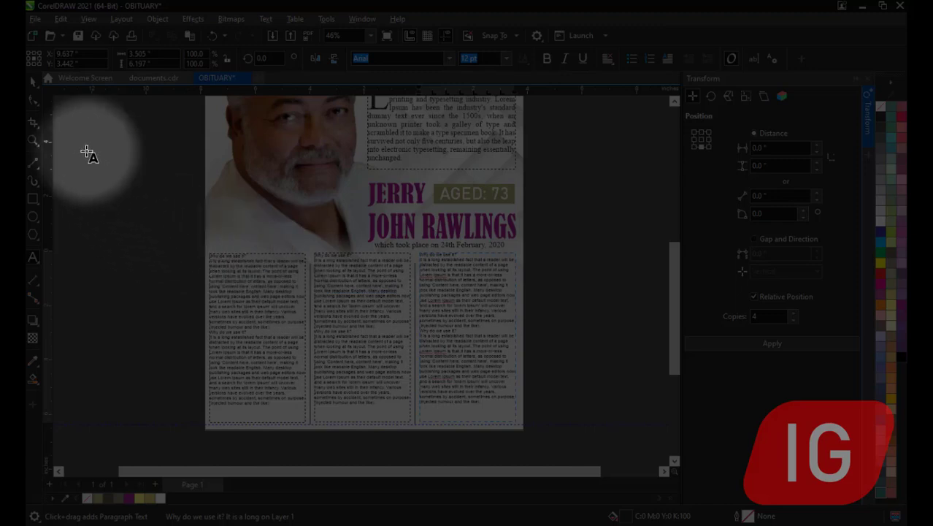
Step: Add the text line "FUNERAL ARRANGEMENTS ARE AS" and place it directly above the left column, at about X 3.007, Y 6.779 inches
click(33, 81)
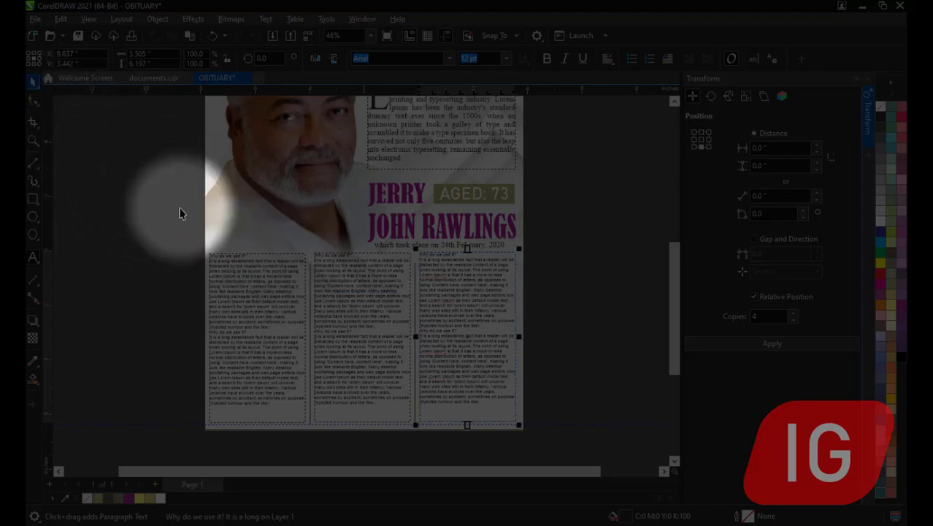
click(33, 257)
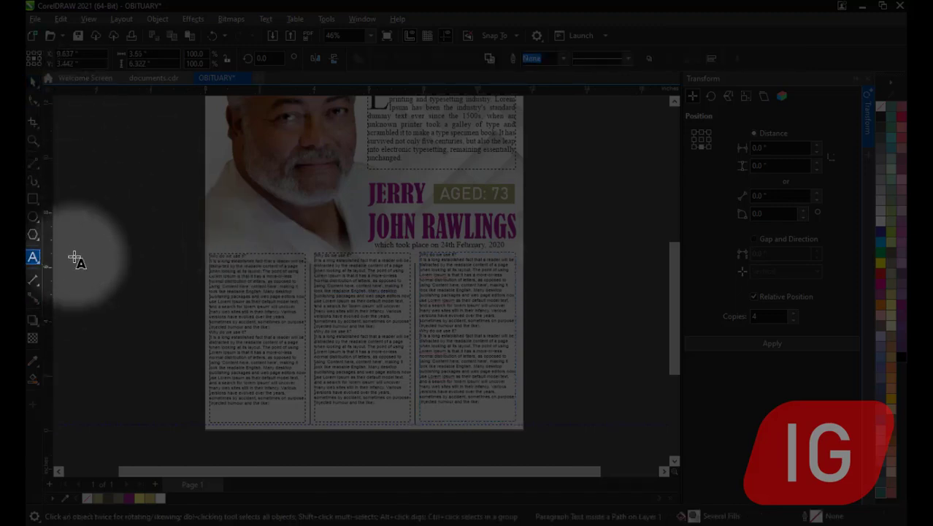
click(283, 344)
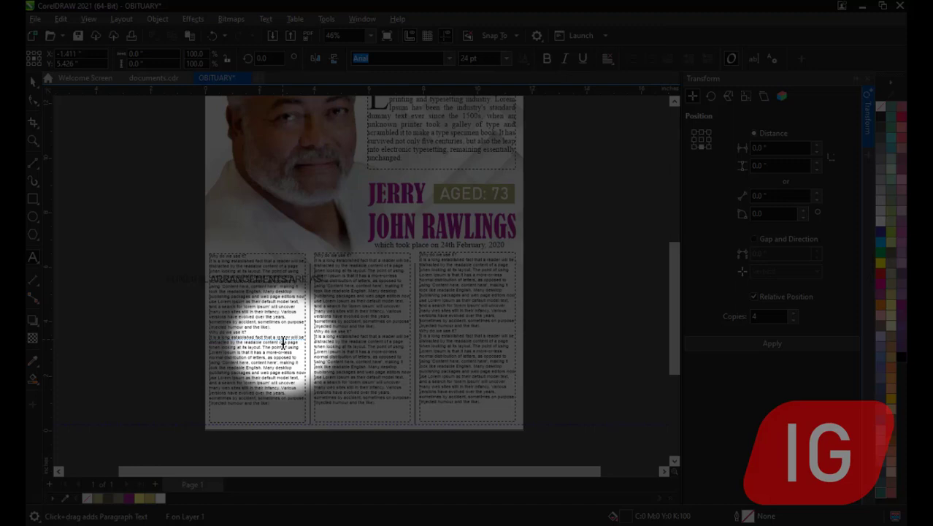
click(250, 279)
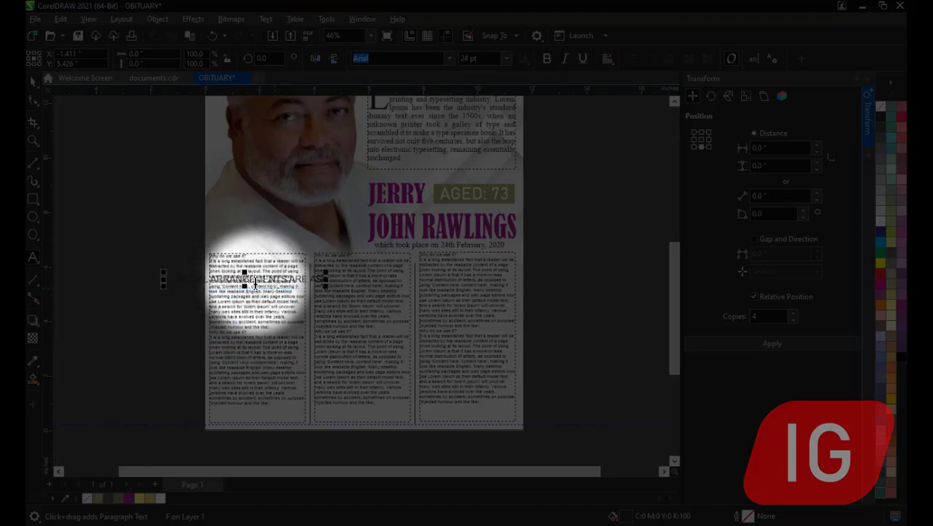
drag(254, 284, 288, 247)
click(33, 81)
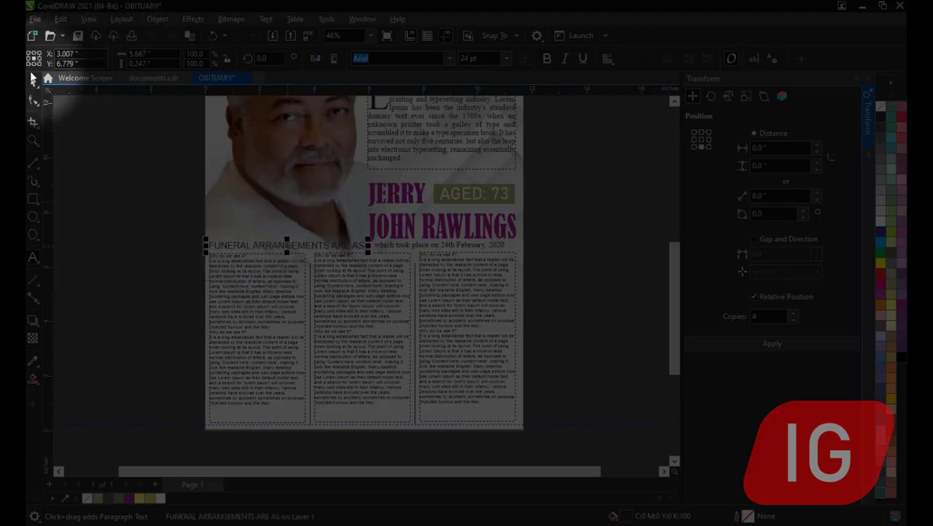
Step: Format the funeral arrangements heading as 18 pt bold Times New Roman and scale it down to the left column's width
click(500, 60)
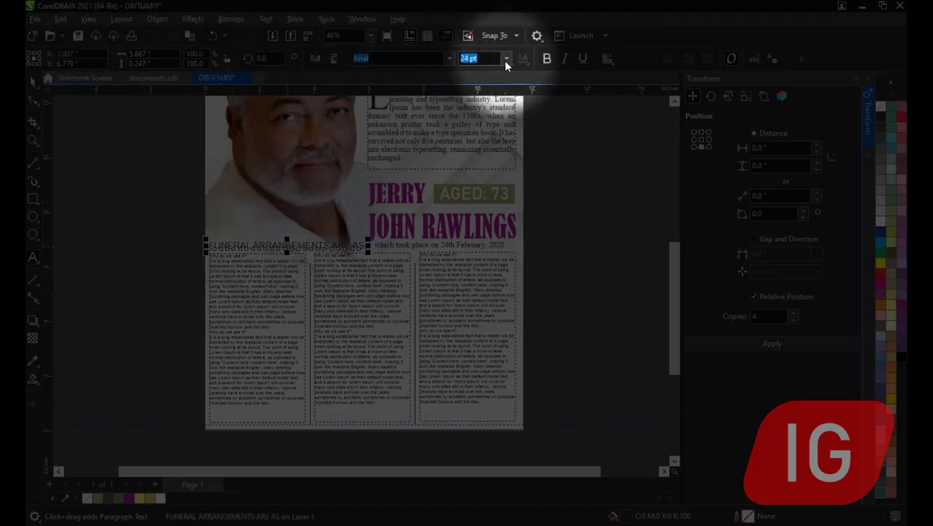
click(505, 59)
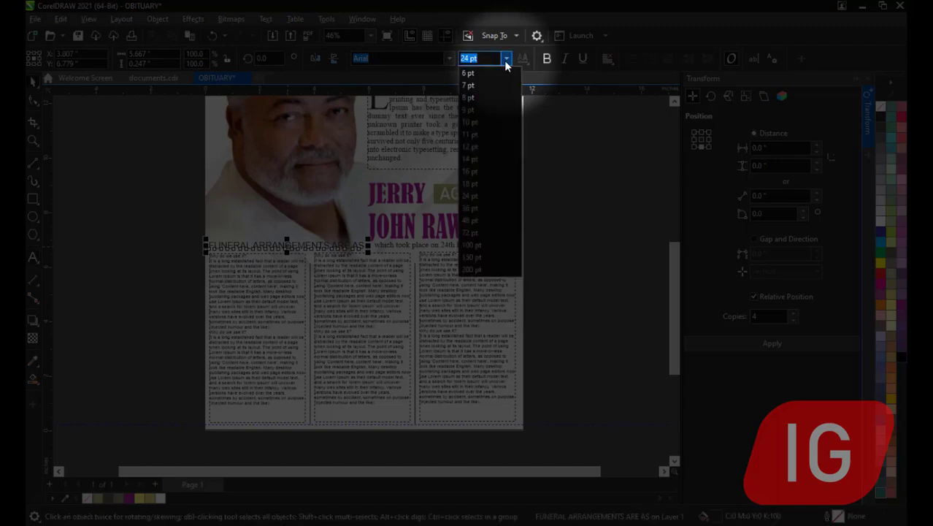
click(471, 171)
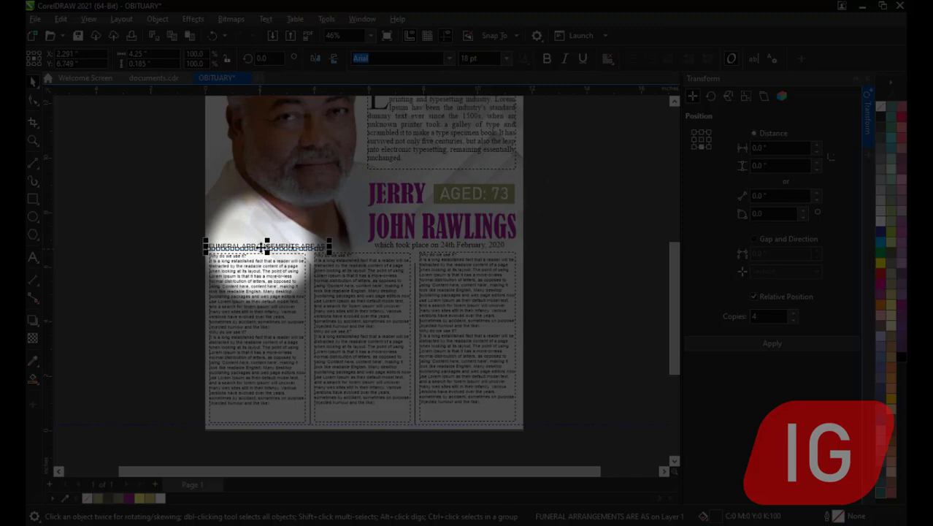
click(546, 58)
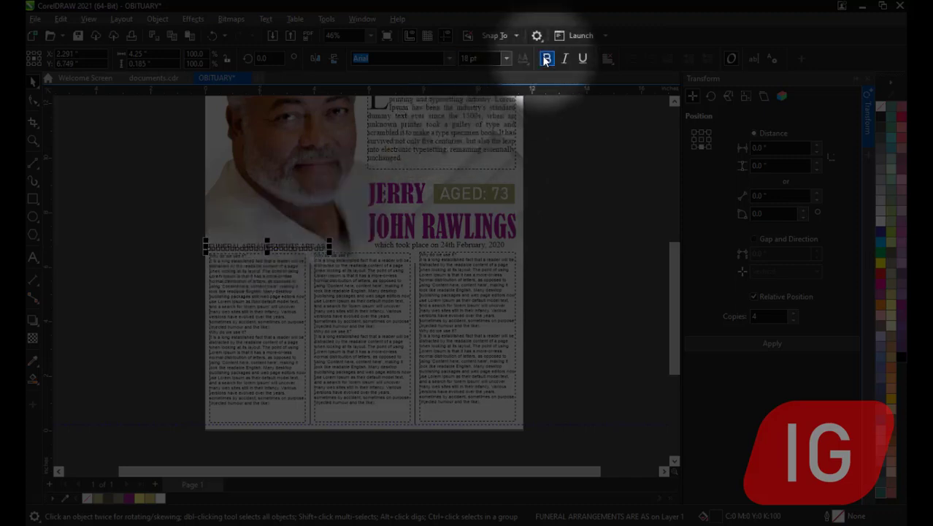
click(401, 60)
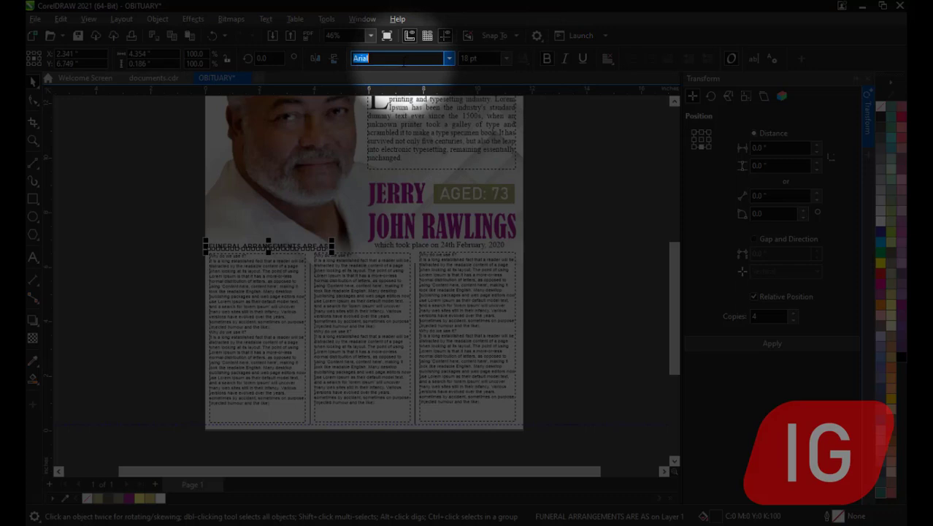
text(Times New Roman)
key(Return)
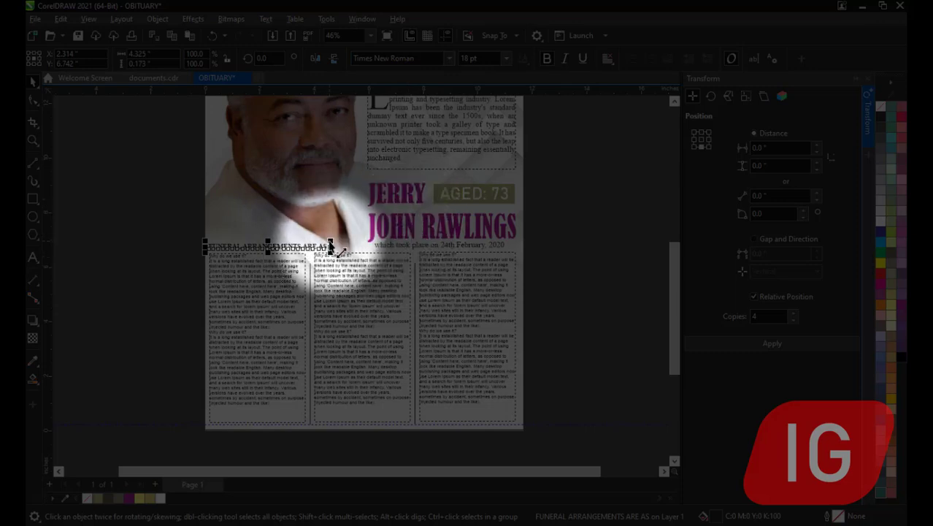
drag(331, 247, 310, 233)
Step: Insert "BURIAL SERVICE:" on its own line at the start of the left column's text
scroll(237, 257, up, 5)
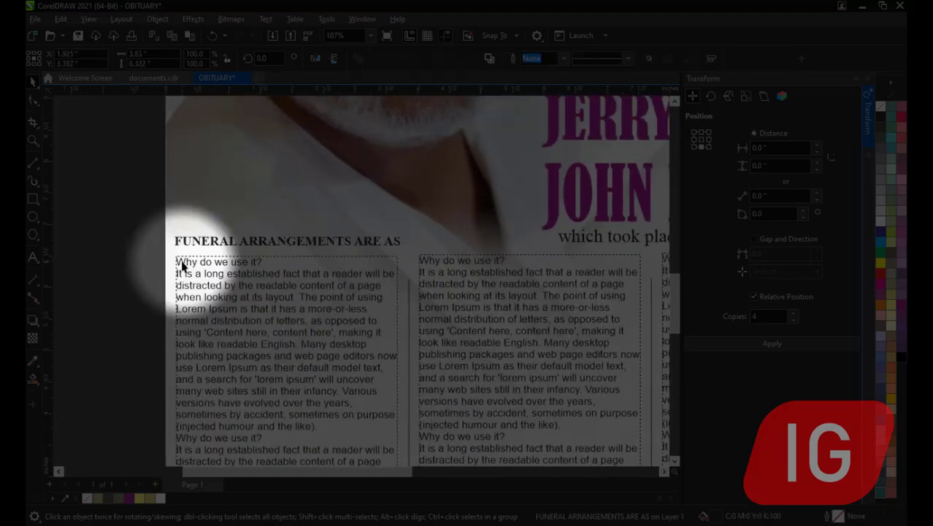
click(227, 283)
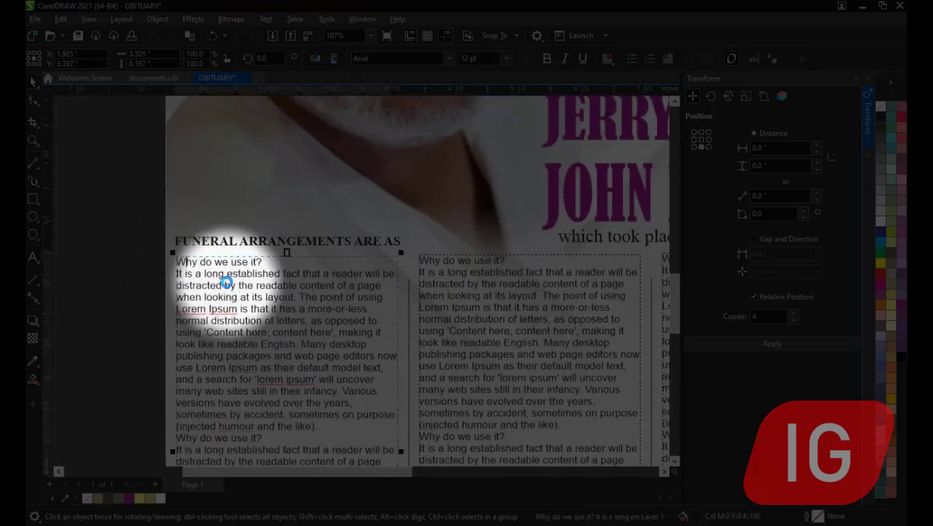
click(227, 284)
text(B)
text(URIAL SER)
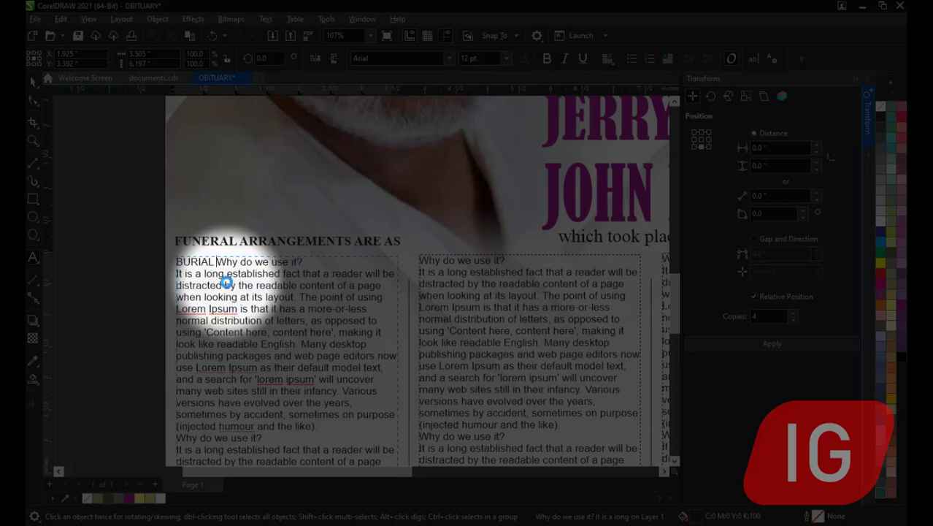
text(CI)
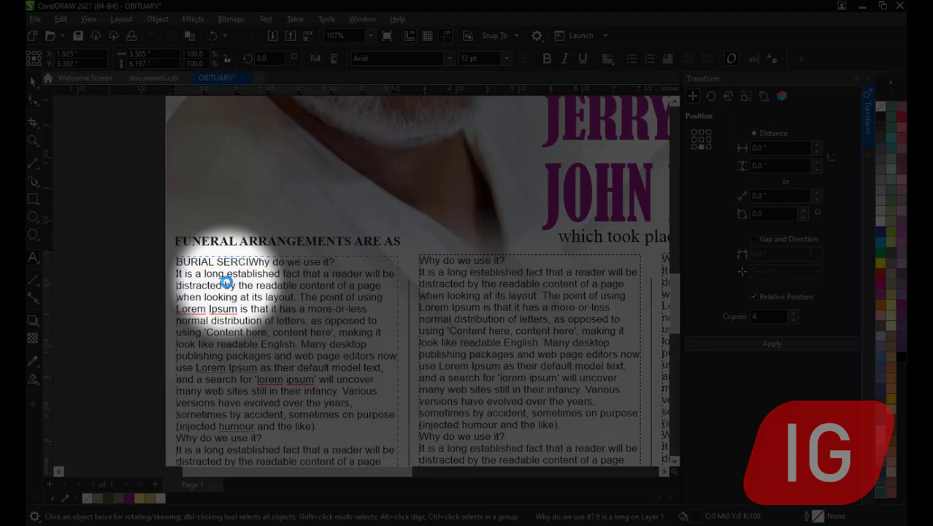
key(BackSpace)
key(BackSpace)
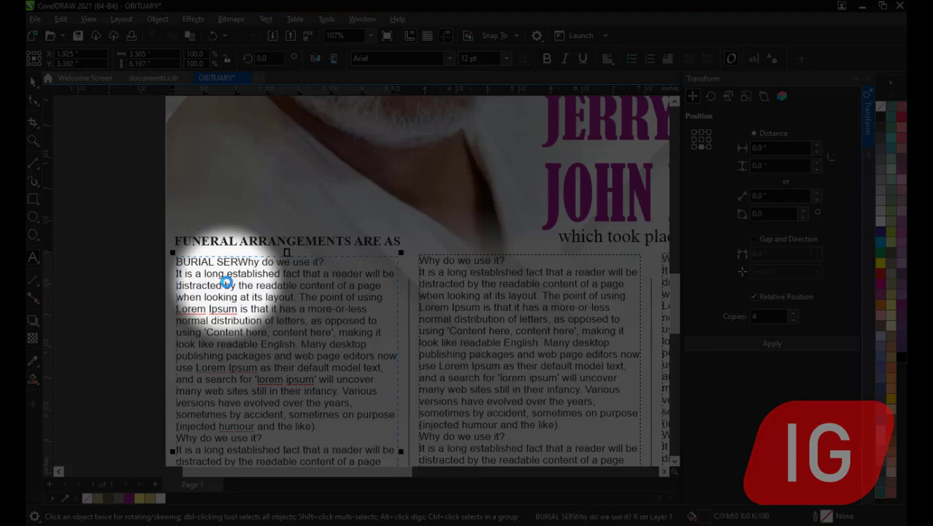
text(VICE:)
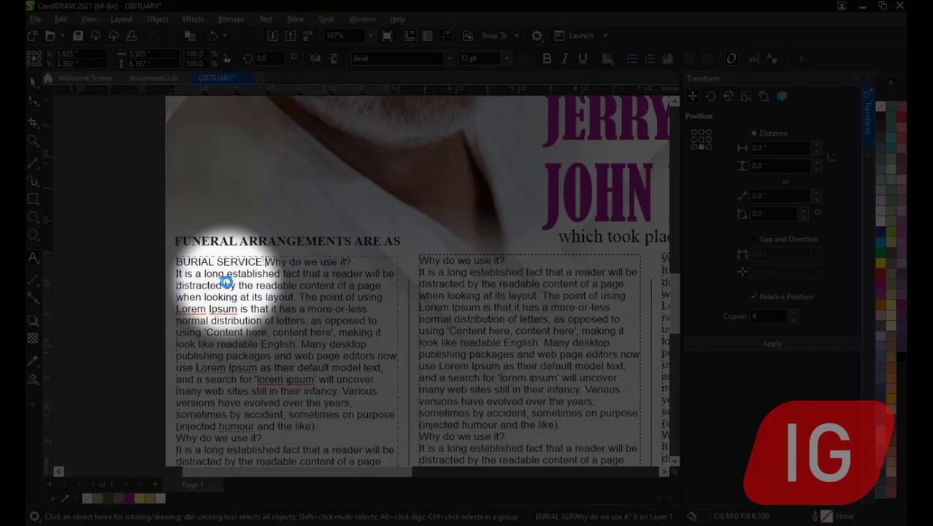
key(Escape)
key(Return)
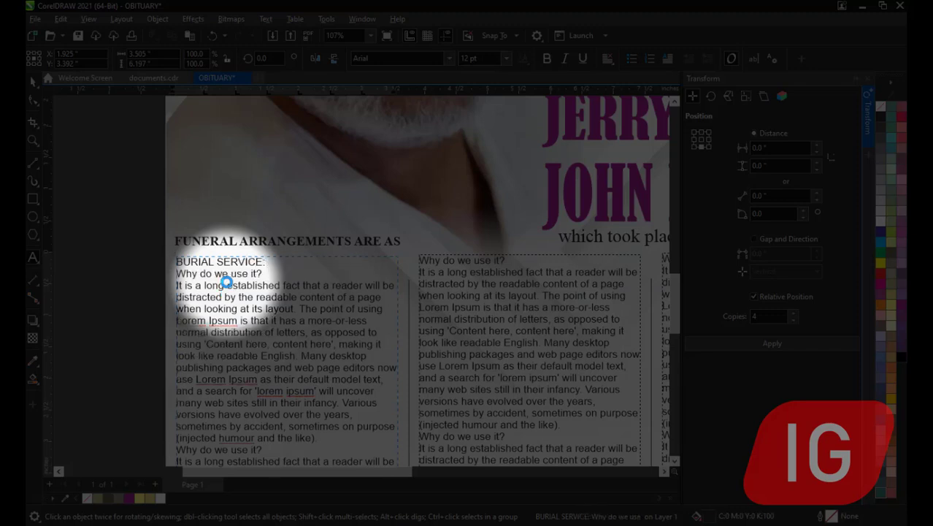
Step: Make the "BURIAL SERVICE:" line in the left column bold
triple_click(181, 261)
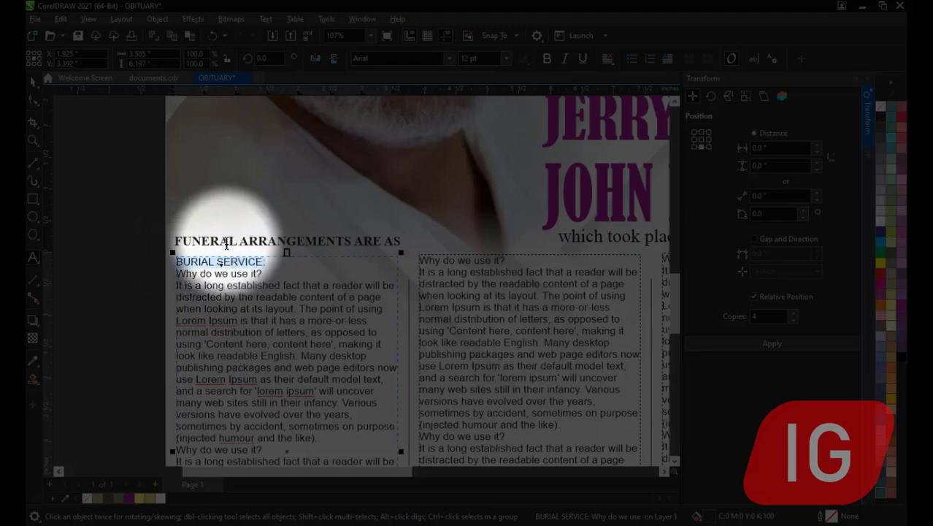
click(544, 60)
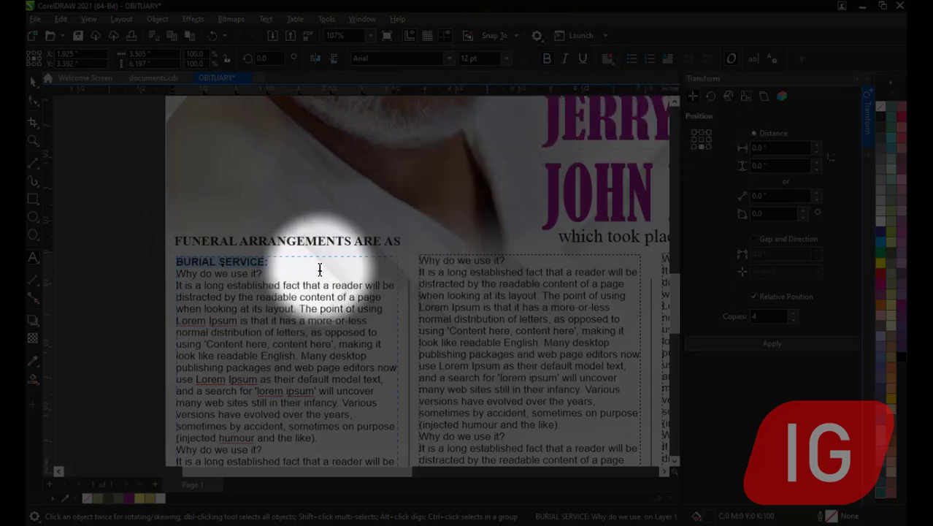
click(179, 269)
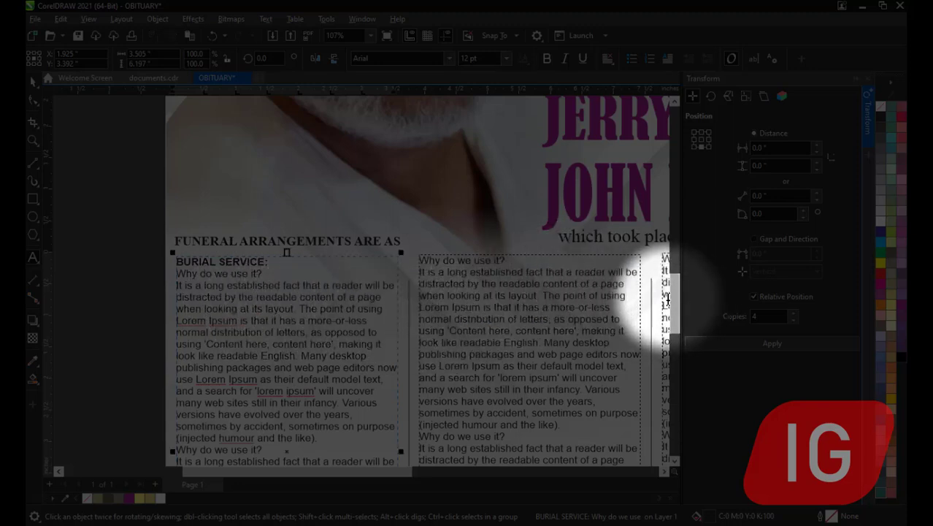
Step: Insert "DRESS CODE:" in bold before the second "Why do we use it?" in the left column
mouse_move(676, 308)
mouse_down()
mouse_move(673, 340)
mouse_move(677, 319)
mouse_up()
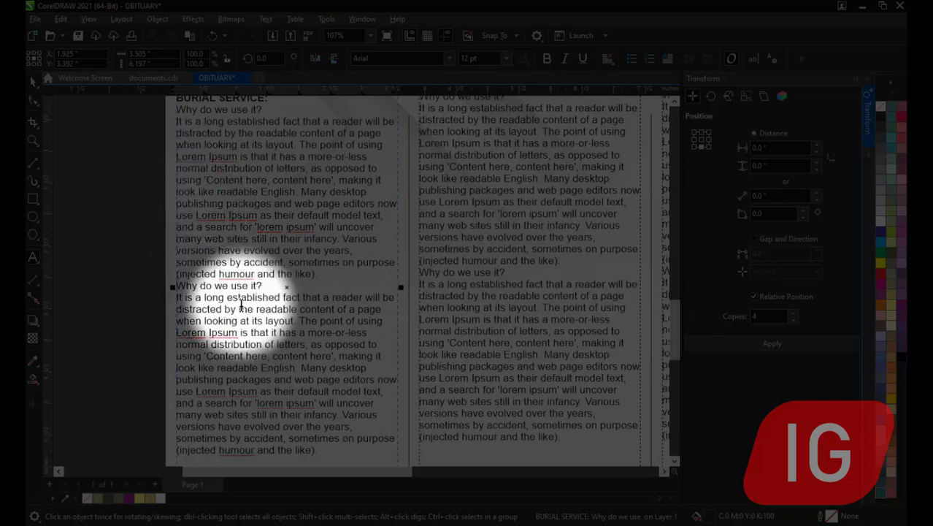
text(DRESS )
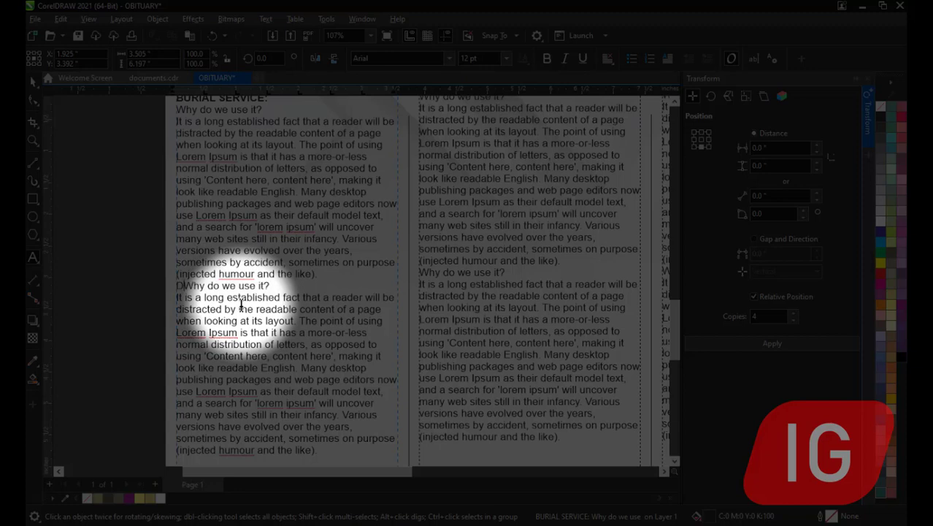
text(CODE)
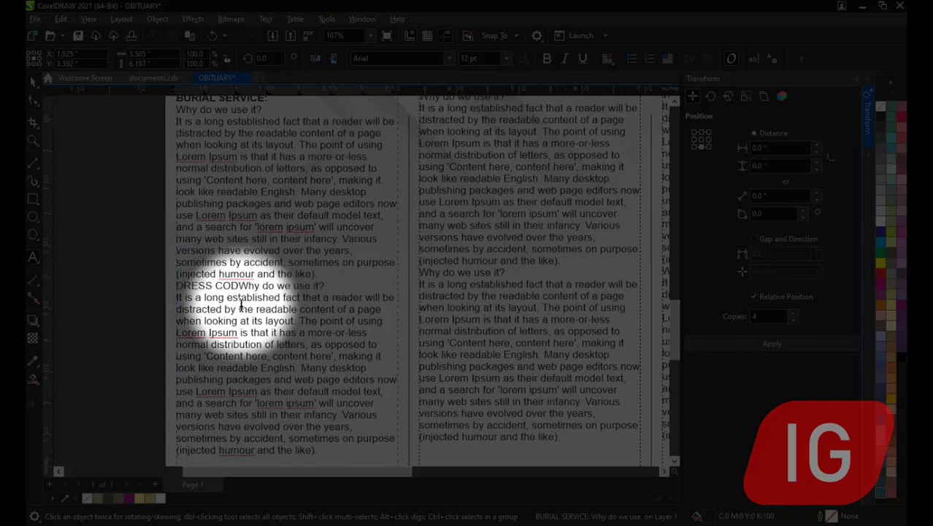
text(:)
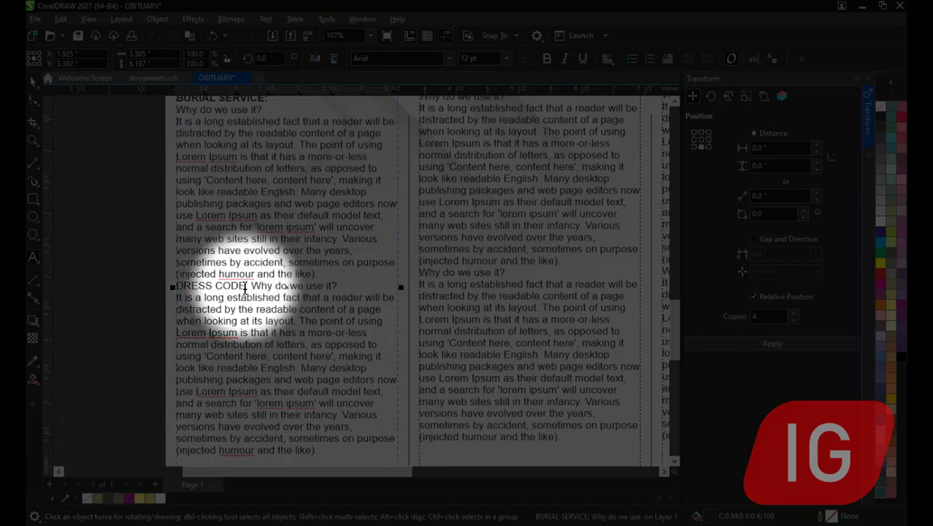
drag(249, 286, 177, 286)
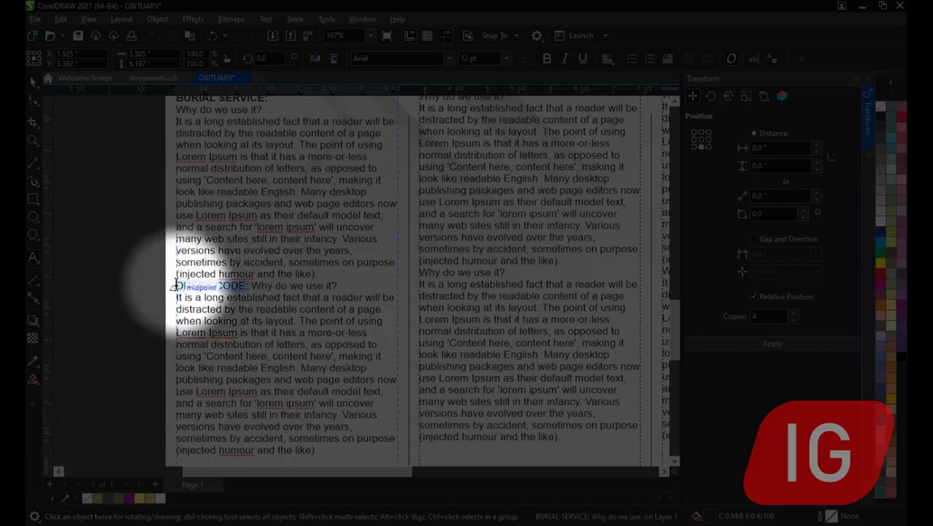
click(547, 58)
Step: Add a blank line below the DRESS CODE line and start the following paragraph with a bold "WIDOW:"
click(345, 286)
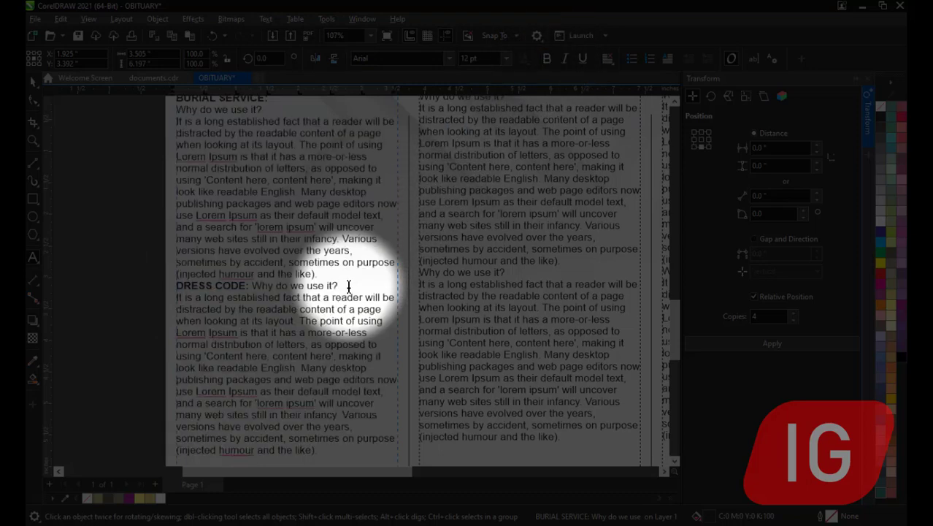
key(Return)
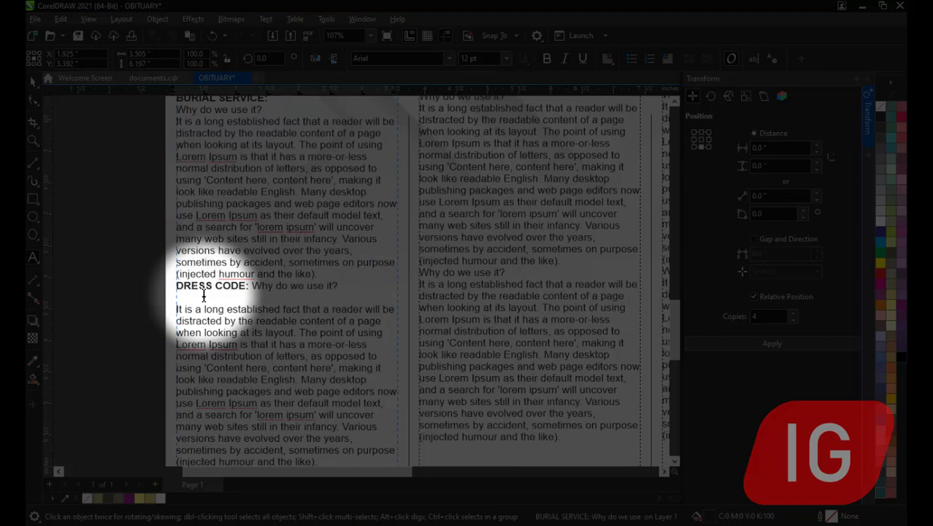
text(WIDOW:)
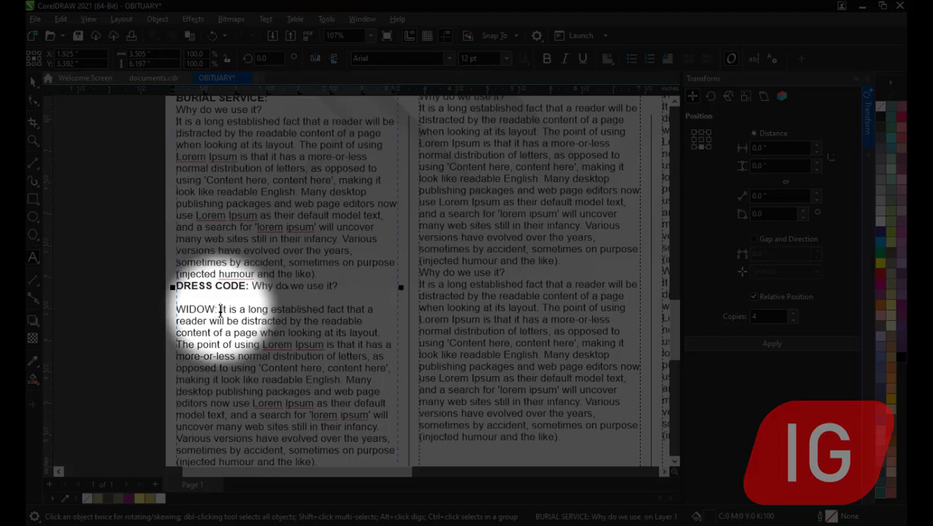
drag(217, 311, 178, 311)
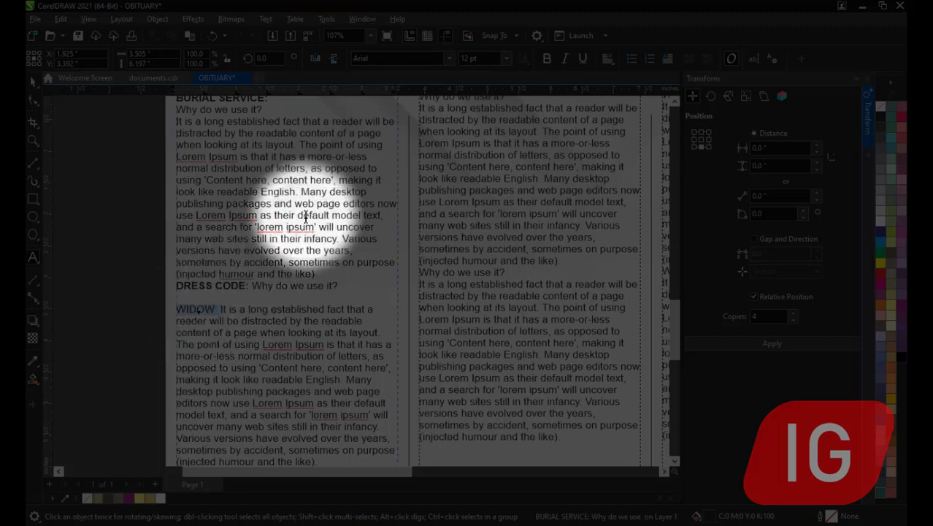
click(547, 59)
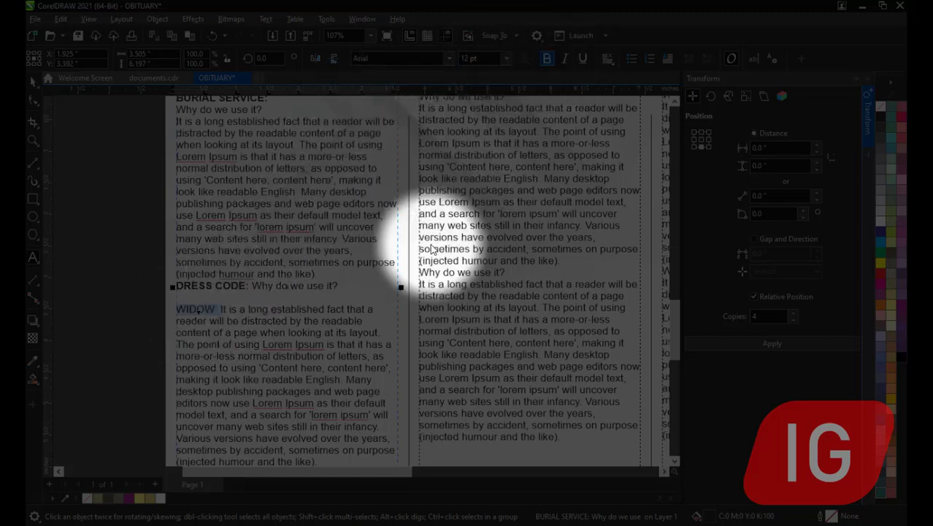
Step: Break the WIDOW text after "fact that a", leaving a blank line, and start the remaining text with a bold "CHILDREN:"
click(377, 310)
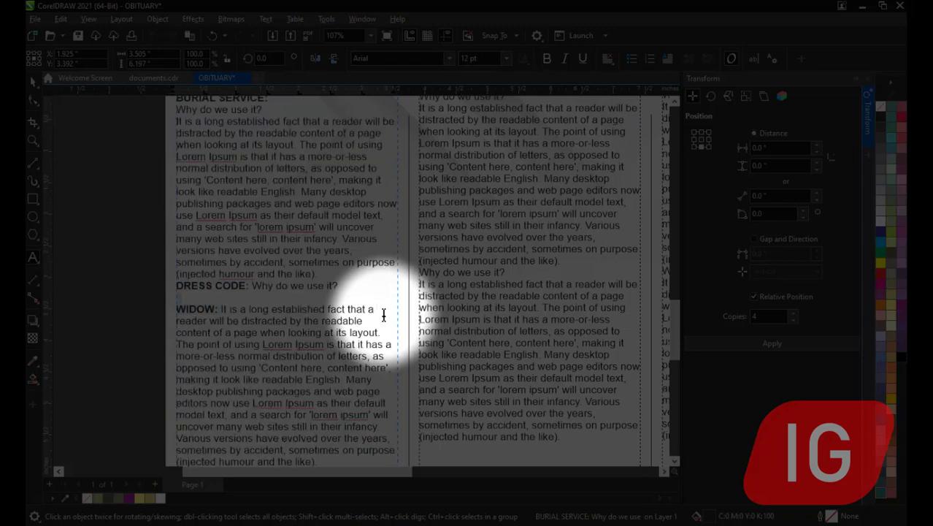
key(Return)
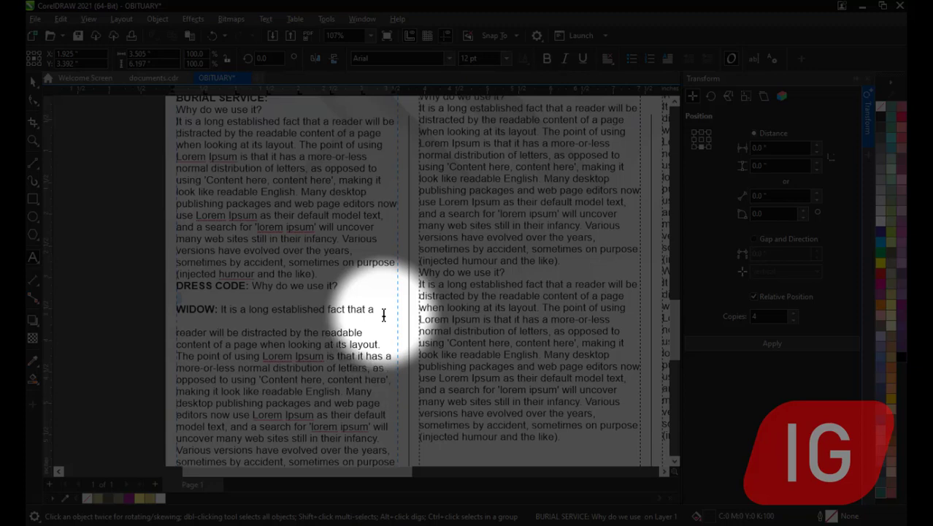
text(c)
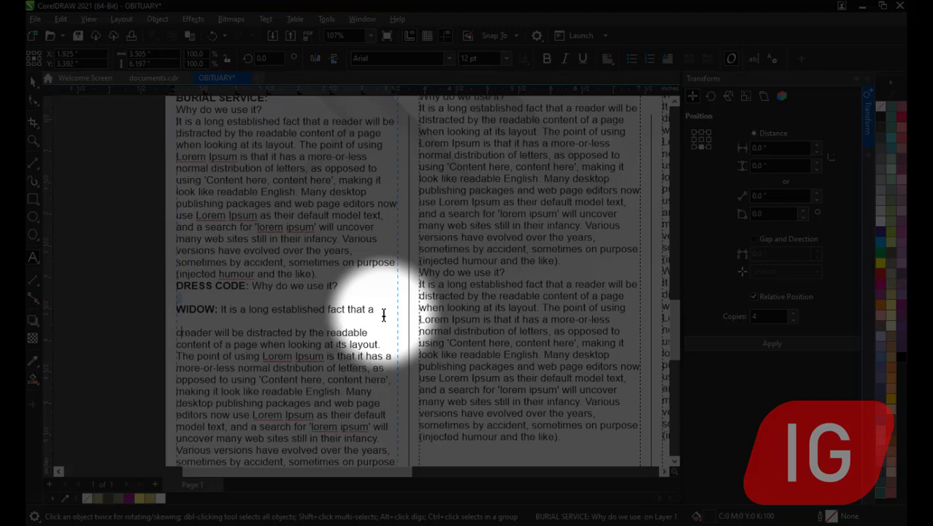
text(HILDREN)
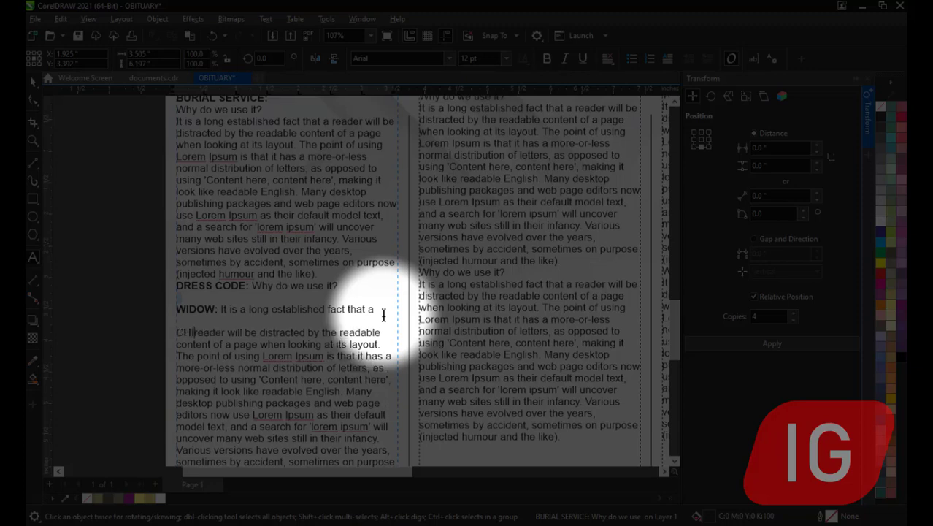
text(:)
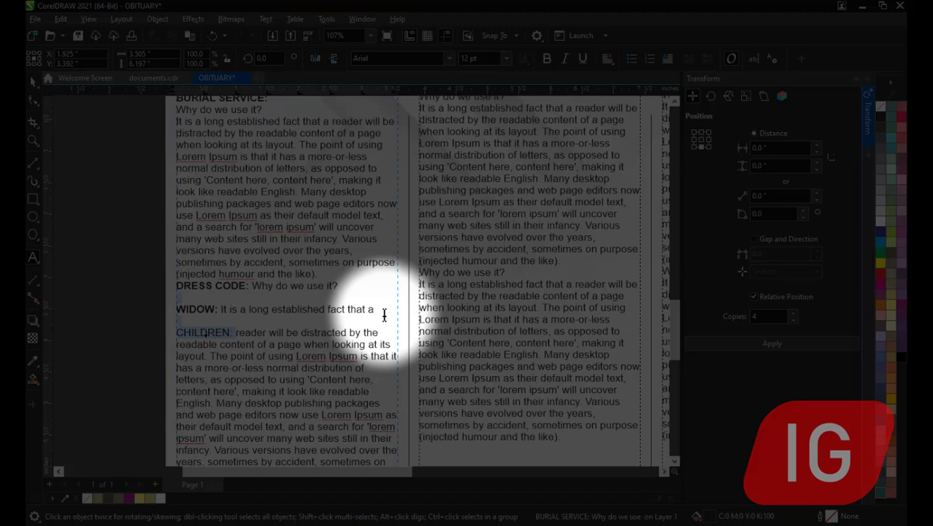
click(545, 57)
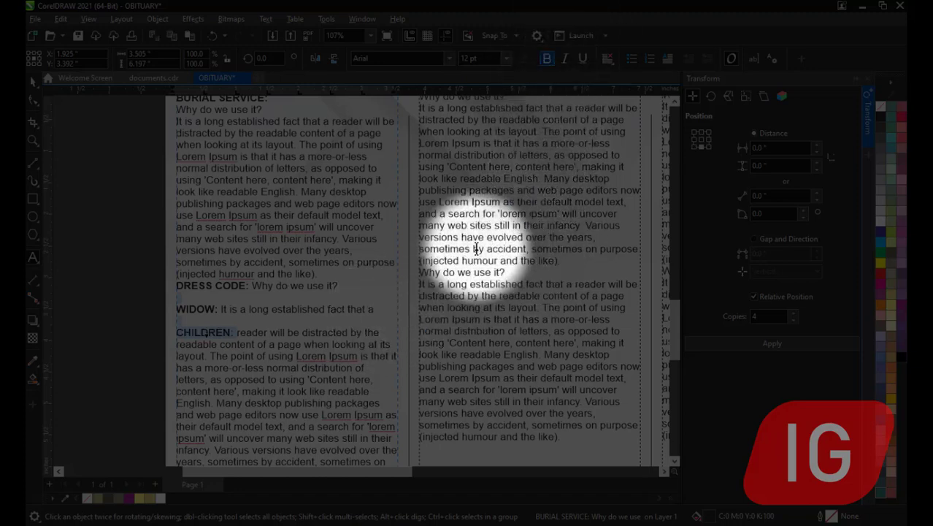
click(238, 343)
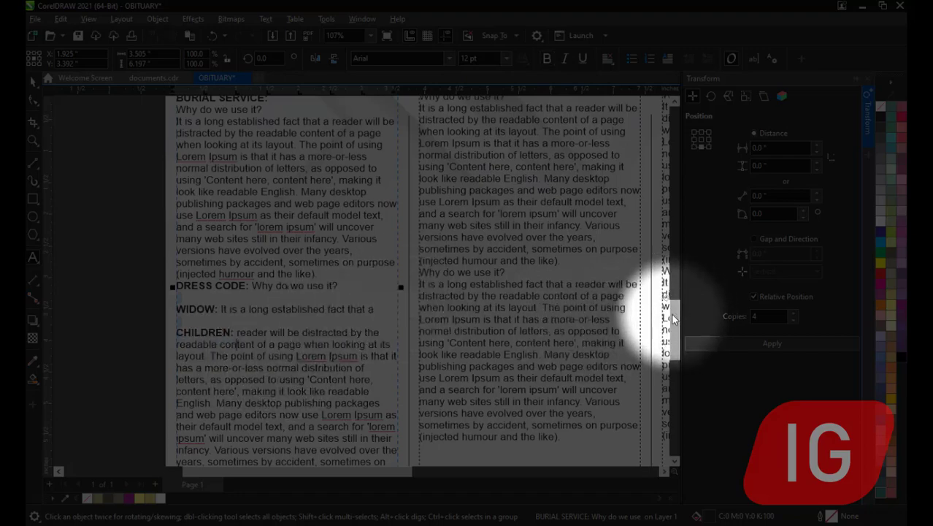
Step: Break the CHILDREN text after "look like readable", leaving a blank line, and start the remaining text with a bold "SIBLINGS:"
scroll(672, 319, down, 3)
scroll(670, 331, up, 2)
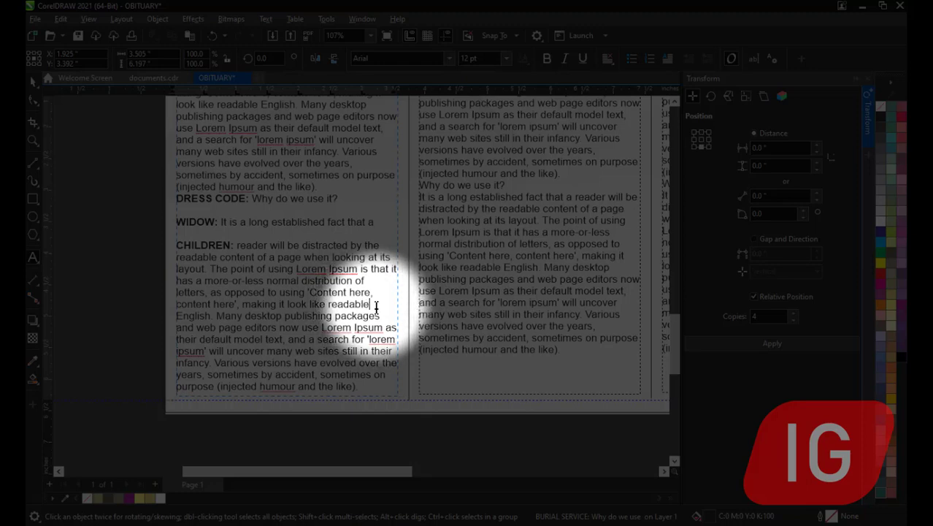
click(406, 322)
key(Return)
key(Return)
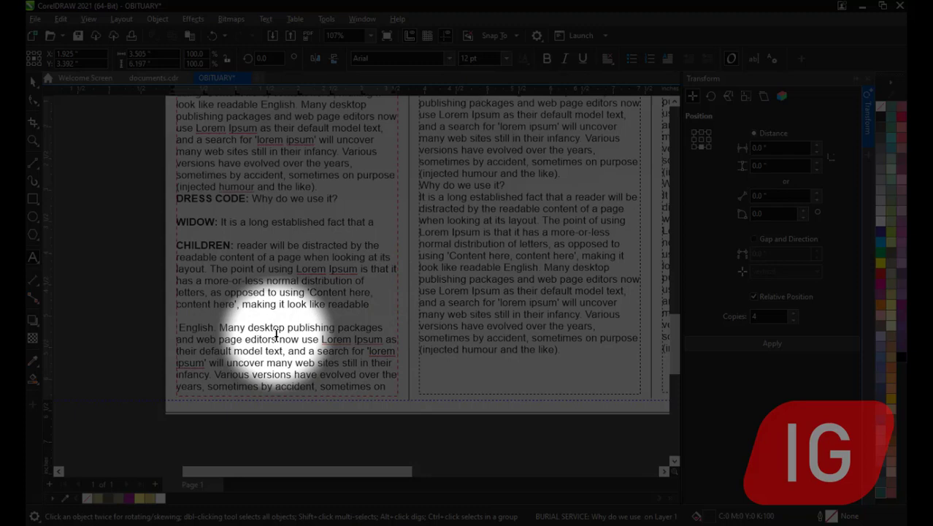
key(Delete)
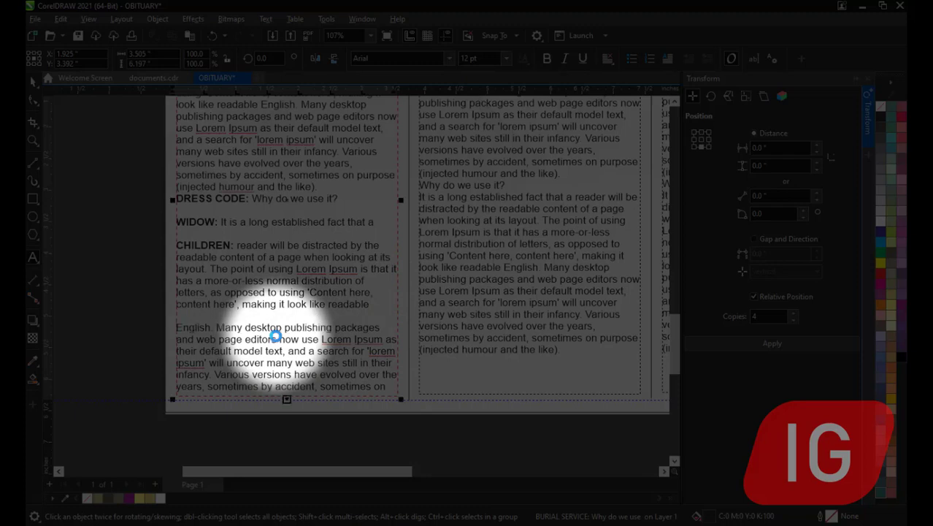
text(SIBLINGS)
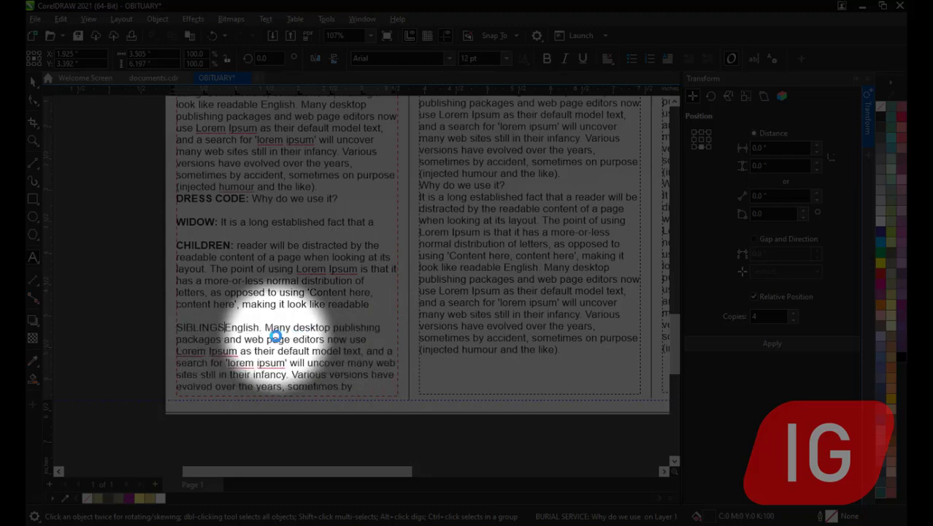
text(:)
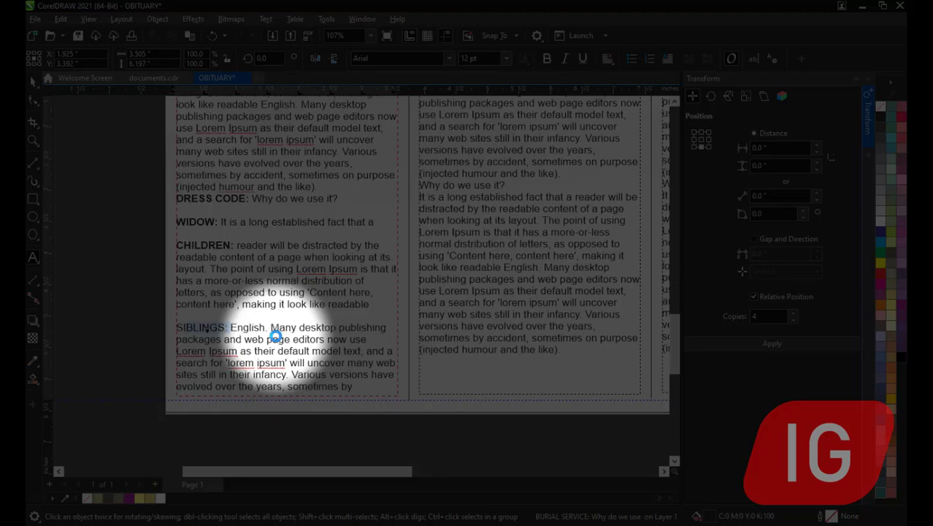
click(547, 58)
Step: Delete "Various versions have evolved over the years, sometimes by" from the SIBLINGS paragraph so the left column's text fits its frame
click(362, 388)
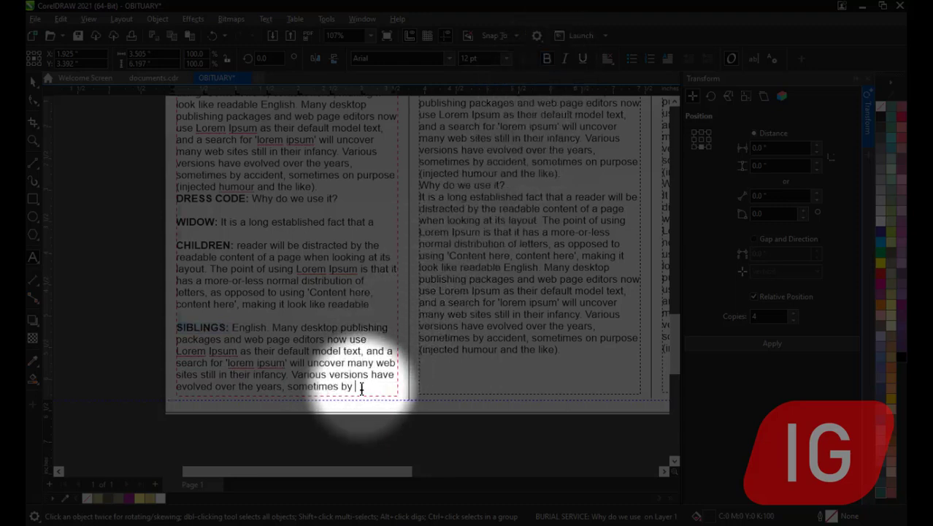
key(BackSpace)
key(BackSpace)
key(BackSpace)
key(BackSpace)
key(BackSpace)
key(BackSpace)
key(BackSpace)
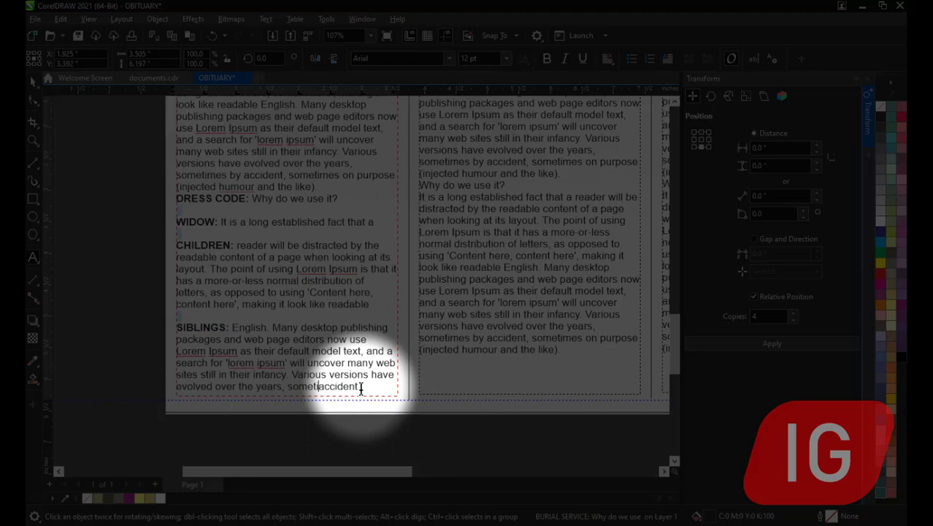
key(BackSpace)
key(BackSpace)
key(BackSpace)
key(BackSpace)
key(BackSpace)
key(BackSpace)
key(BackSpace)
key(BackSpace)
key(BackSpace)
key(BackSpace)
key(BackSpace)
key(BackSpace)
key(BackSpace)
key(BackSpace)
key(BackSpace)
key(BackSpace)
key(BackSpace)
key(BackSpace)
key(BackSpace)
key(BackSpace)
key(BackSpace)
key(BackSpace)
key(BackSpace)
key(BackSpace)
key(BackSpace)
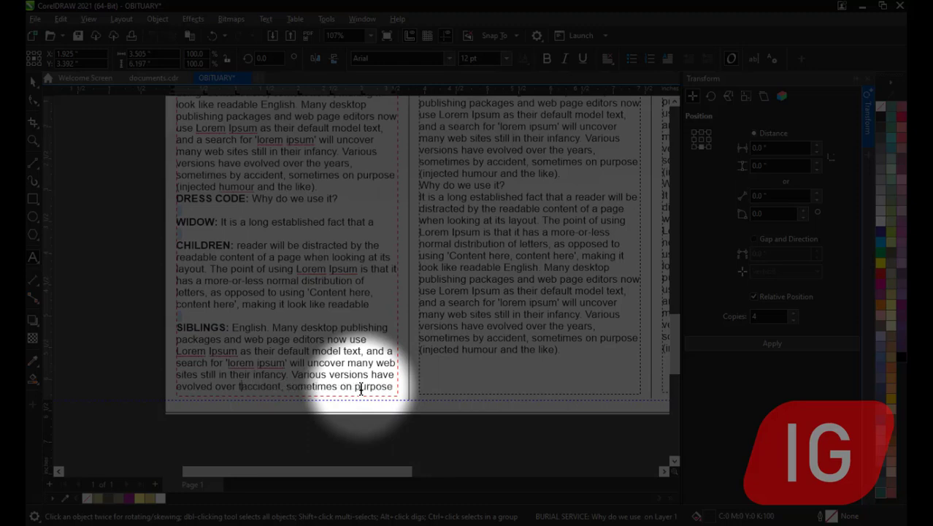
key(BackSpace)
key(BackSpace)
key(BackSpace)
key(BackSpace)
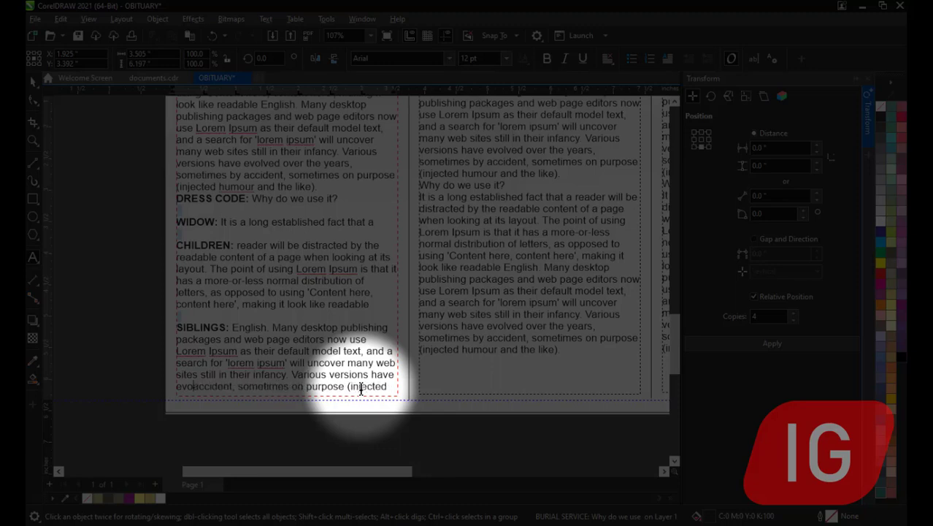
key(BackSpace)
key(BackSpace)
key(BackSpace)
key(BackSpace)
key(BackSpace)
key(BackSpace)
key(BackSpace)
key(BackSpace)
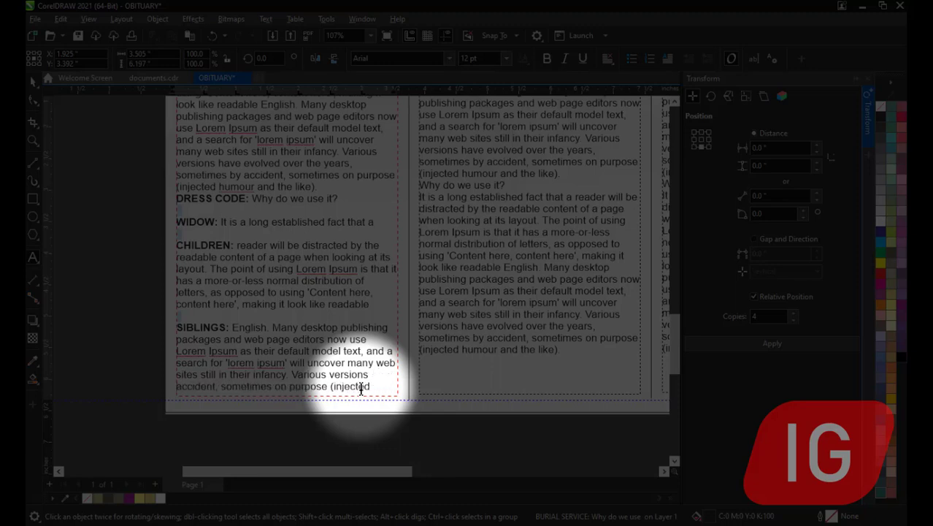
key(BackSpace)
key(BackSpace)
key(BackSpace)
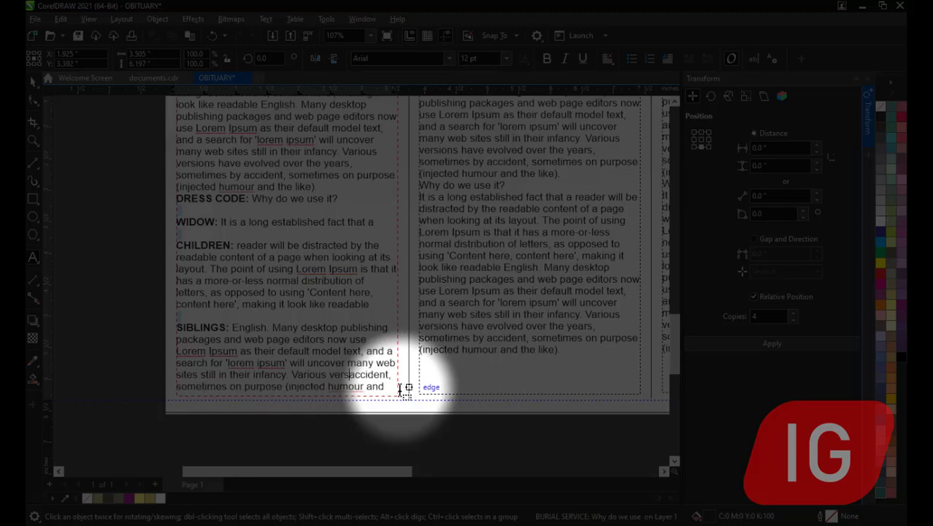
key(BackSpace)
key(BackSpace)
key(BackSpace)
key(BackSpace)
key(BackSpace)
key(BackSpace)
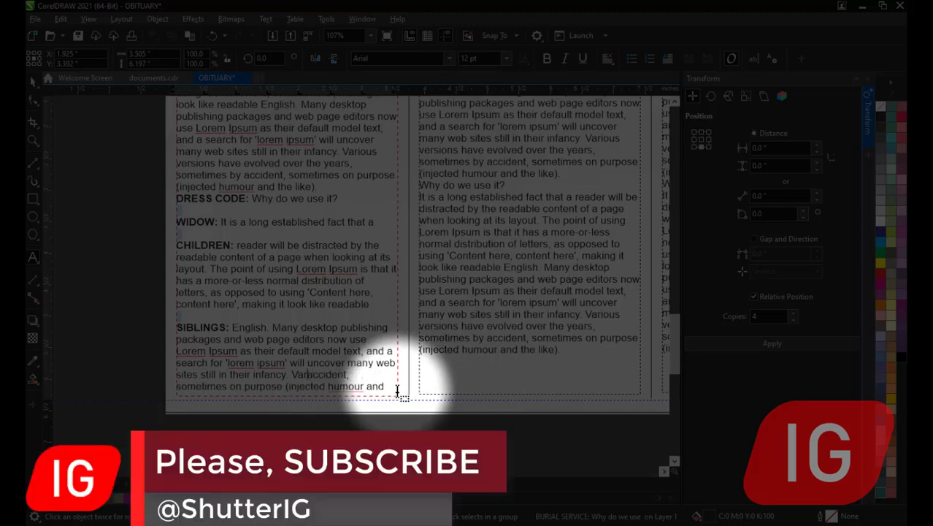
key(BackSpace)
key(BackSpace)
key(BackSpace)
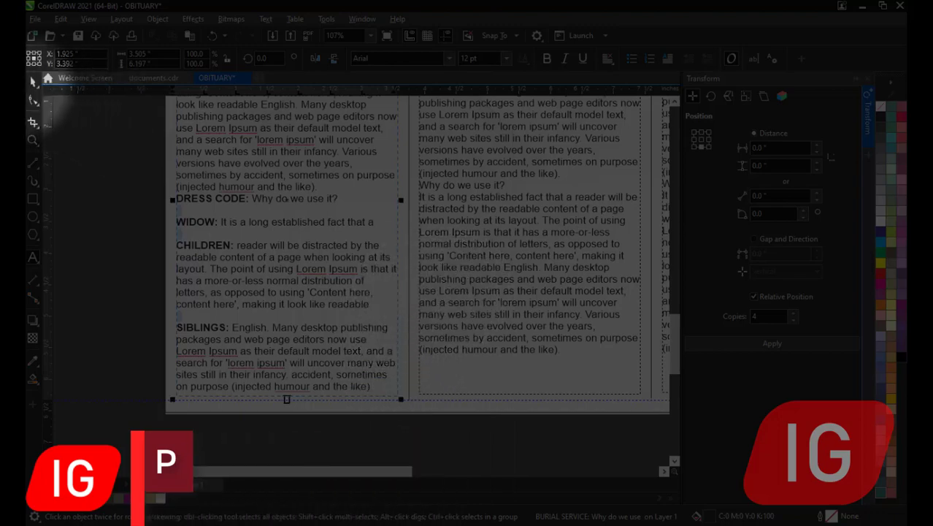
click(32, 80)
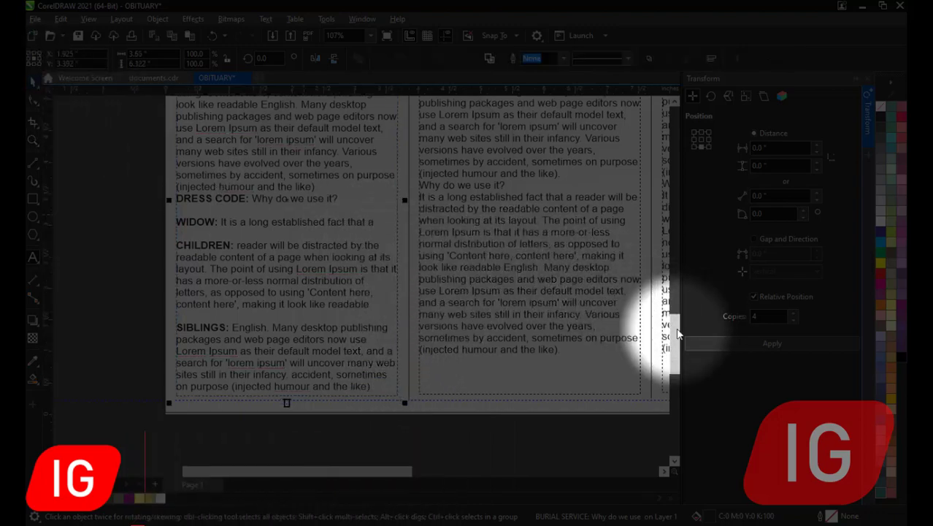
drag(672, 332, 673, 303)
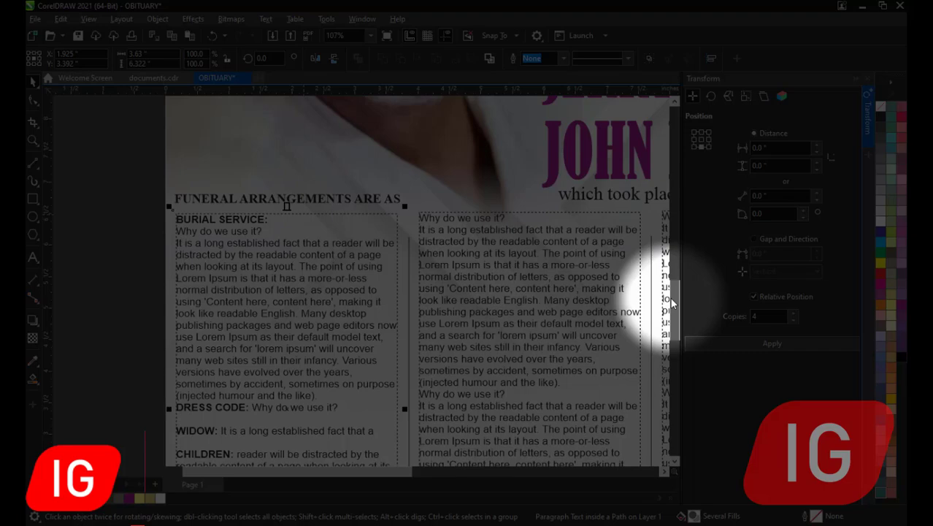
scroll(672, 304, down, 2)
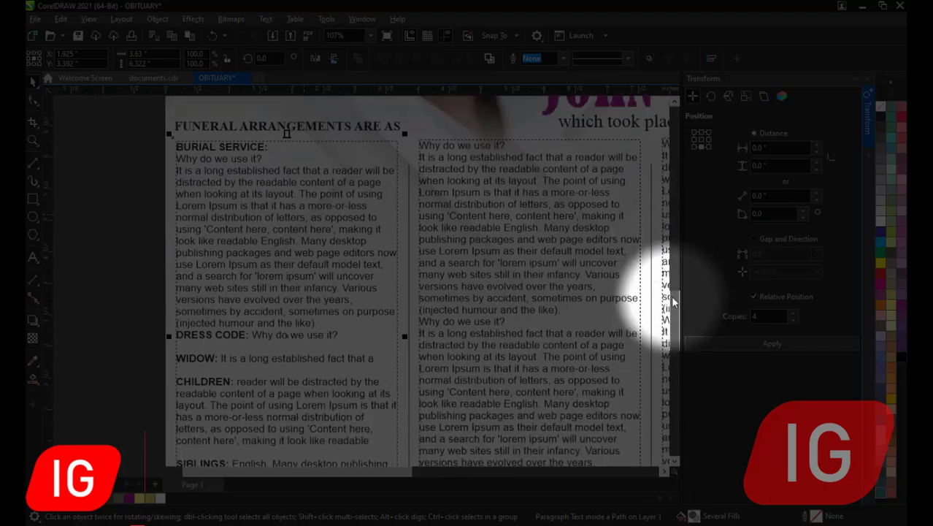
scroll(667, 271, down, 4)
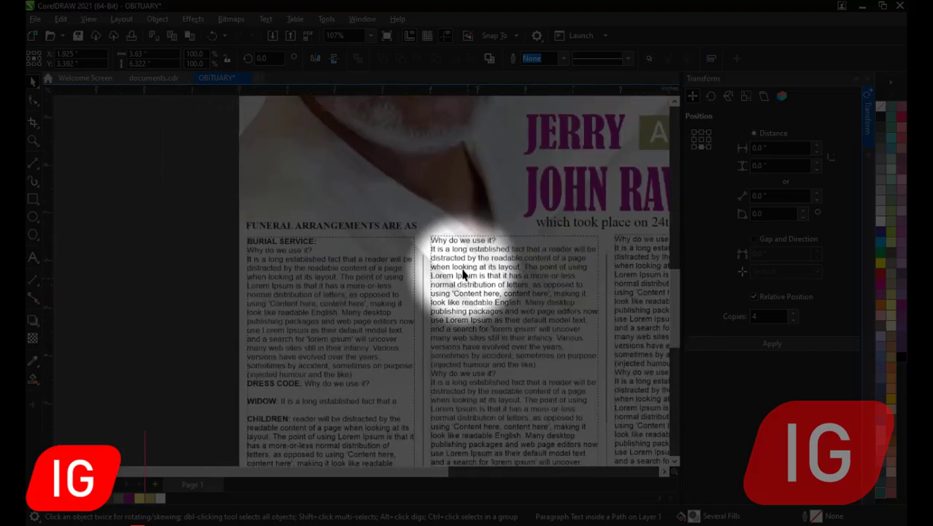
scroll(463, 274, down, 1)
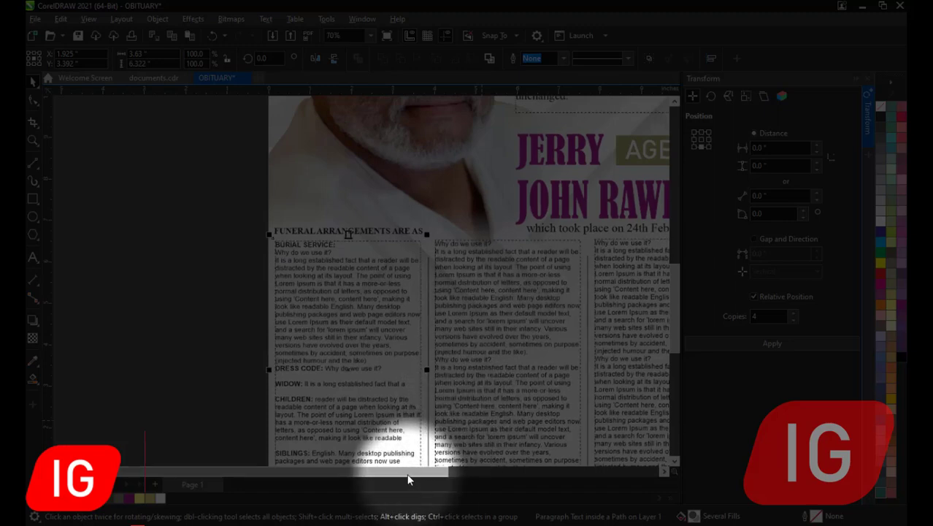
Step: Recolour the script word "of" in the title Blue Purple and move it up closer to "Life"
drag(408, 480, 511, 471)
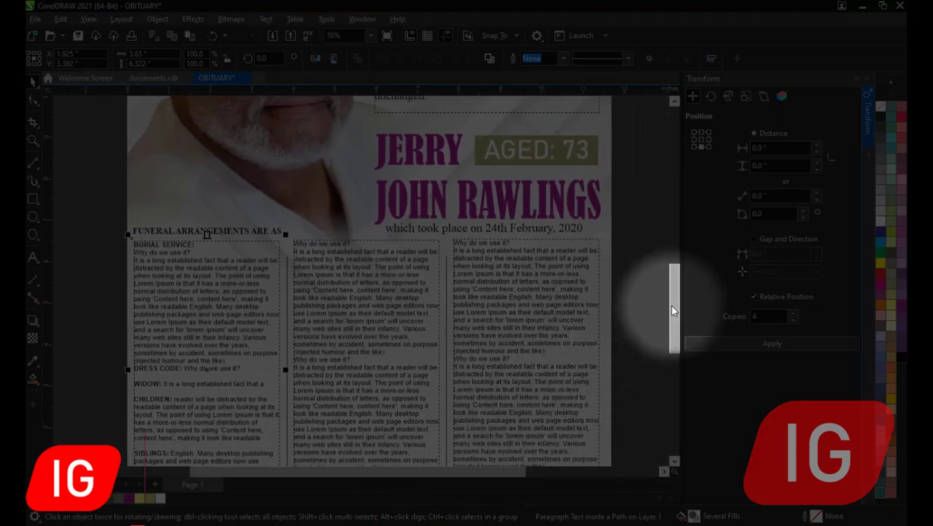
drag(673, 311, 674, 337)
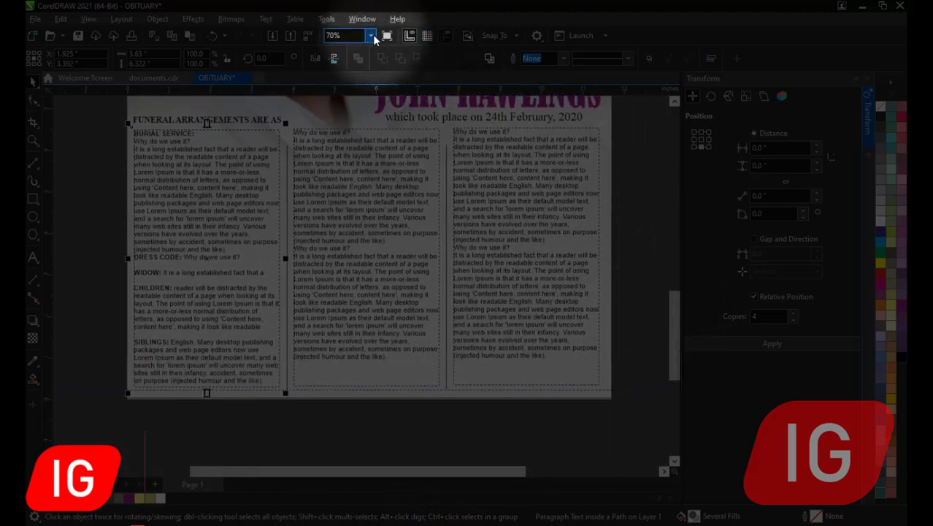
click(371, 35)
click(340, 48)
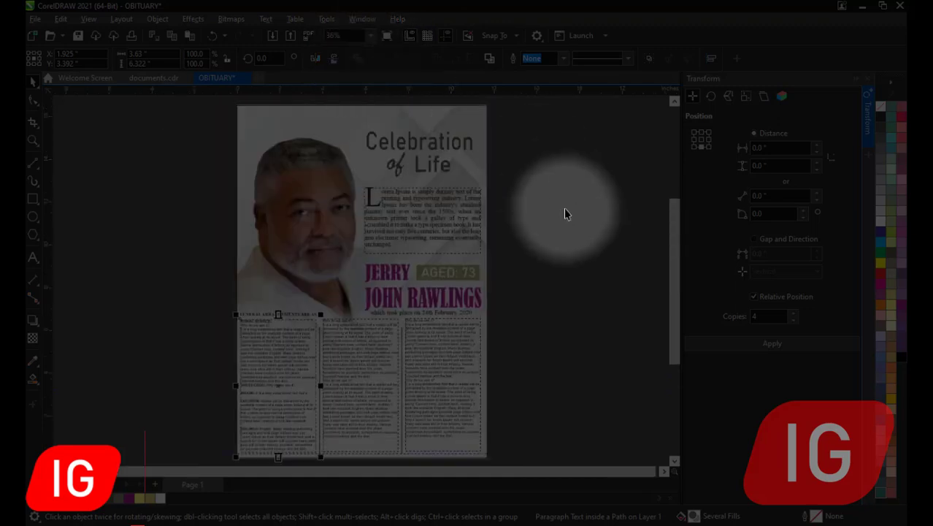
click(492, 349)
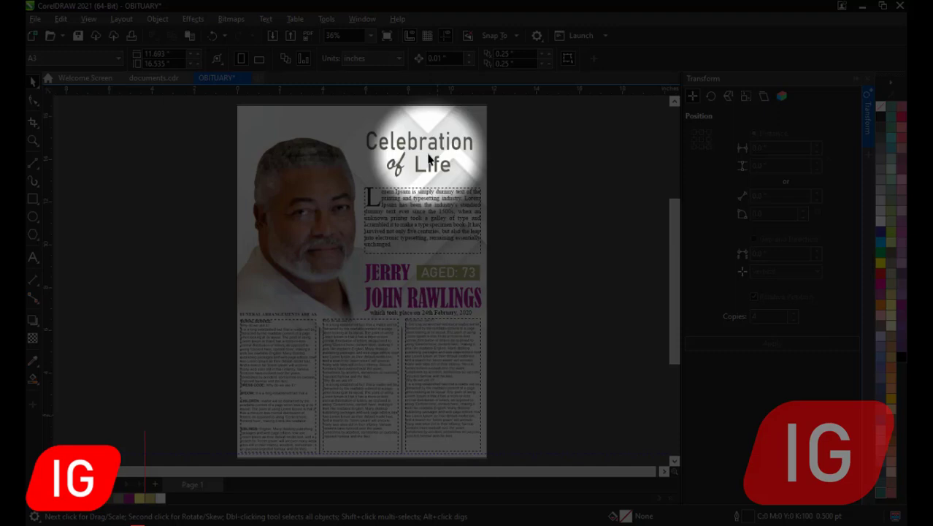
scroll(429, 159, up, 2)
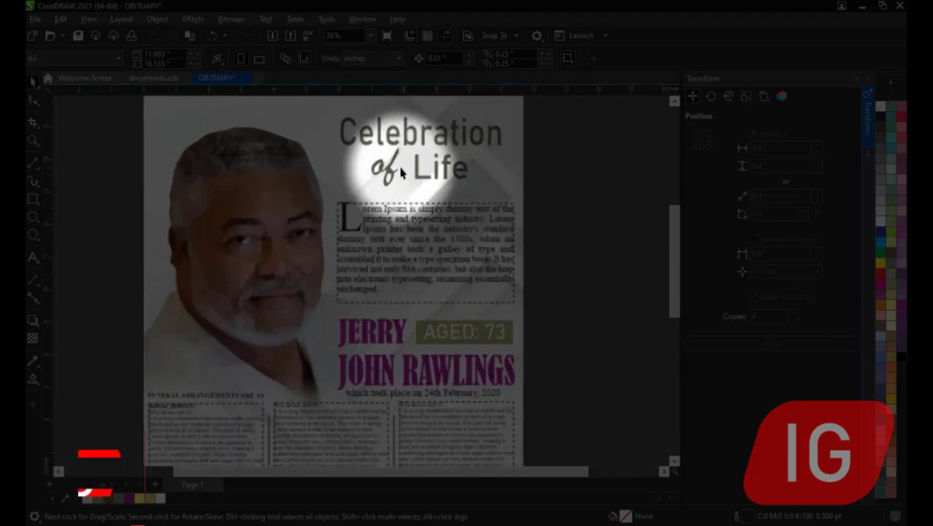
click(387, 172)
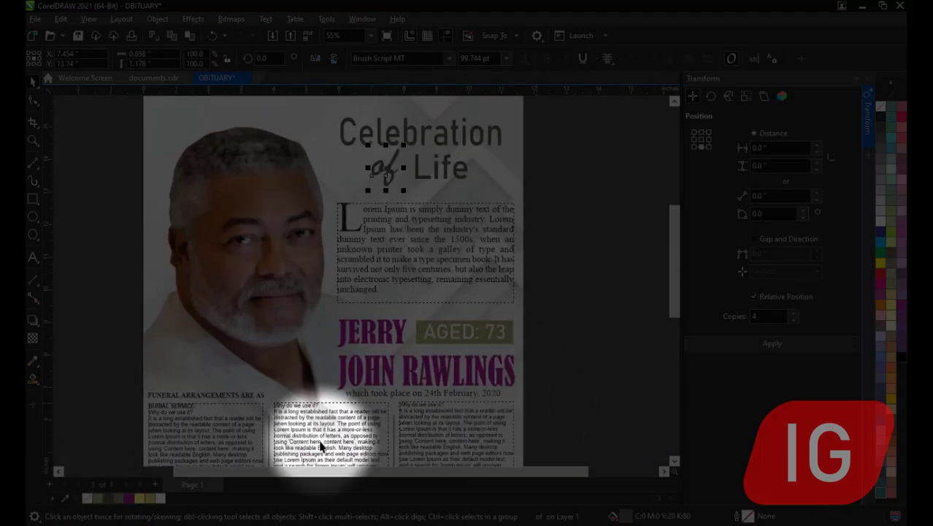
click(130, 499)
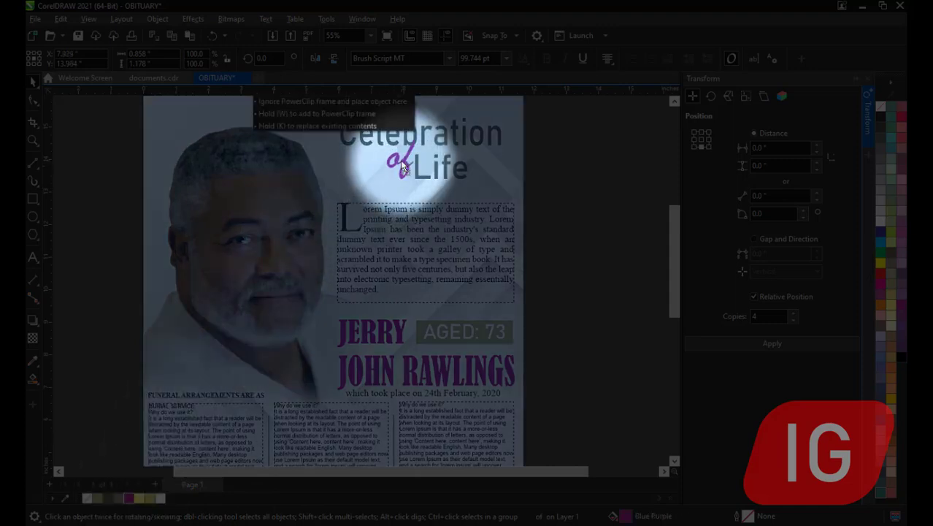
drag(403, 167, 404, 167)
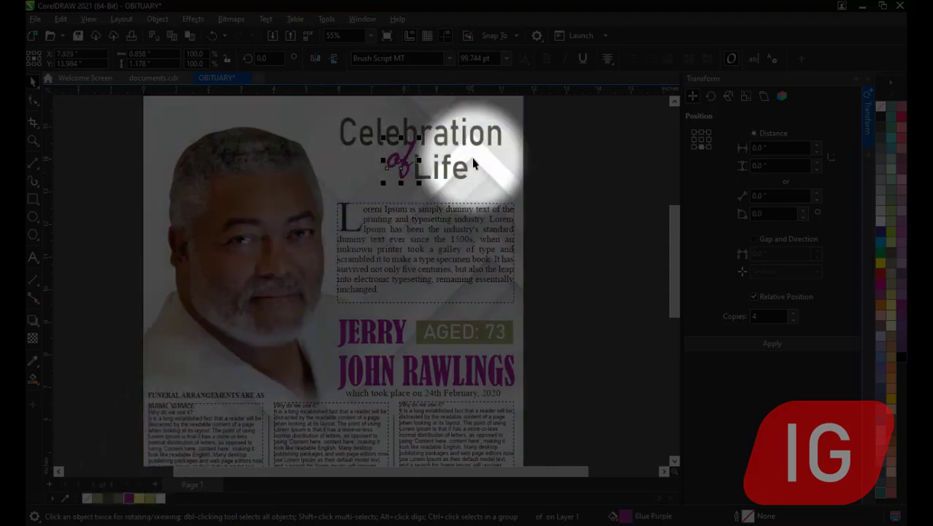
click(547, 176)
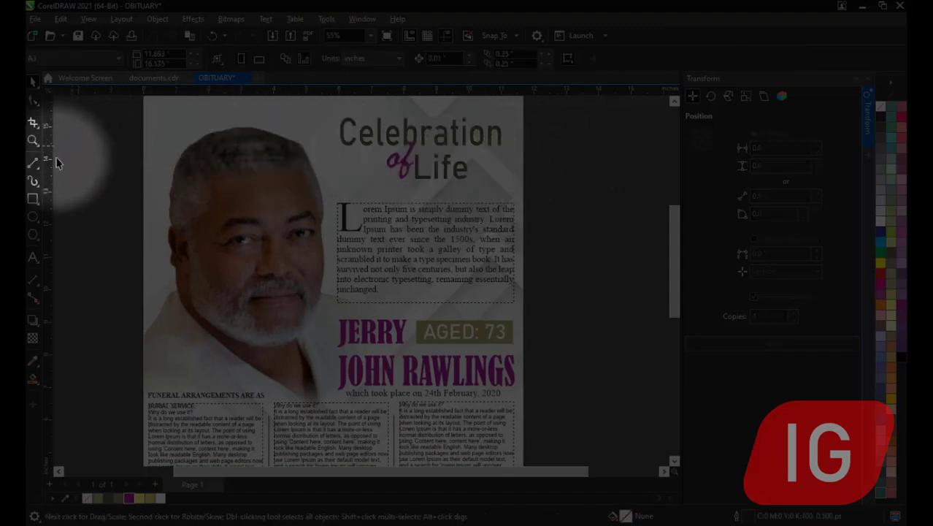
Step: Draw a rectangle about 1.23 by 0.36 in beneath "Life" and round its corners to a radius of about 0.13 in
click(33, 200)
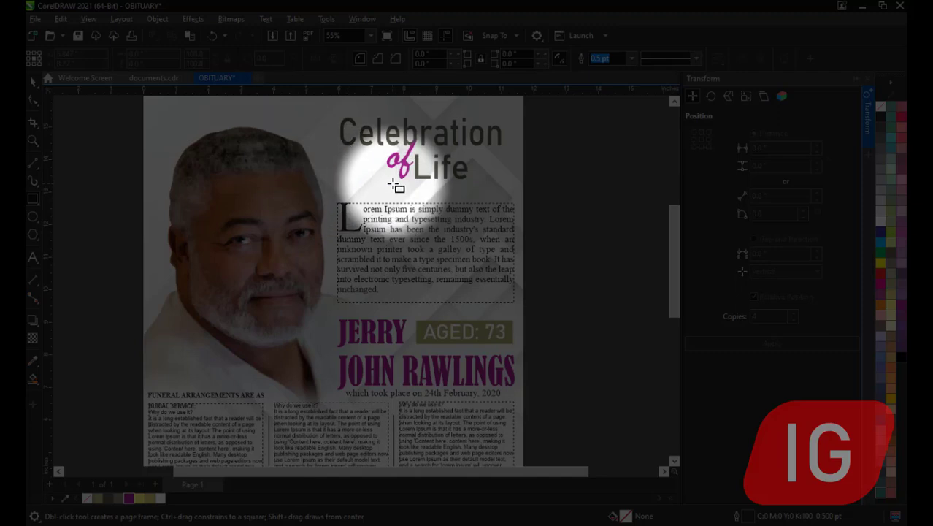
mouse_move(392, 183)
mouse_down()
mouse_move(458, 189)
mouse_move(410, 192)
mouse_move(447, 187)
mouse_up()
key(space)
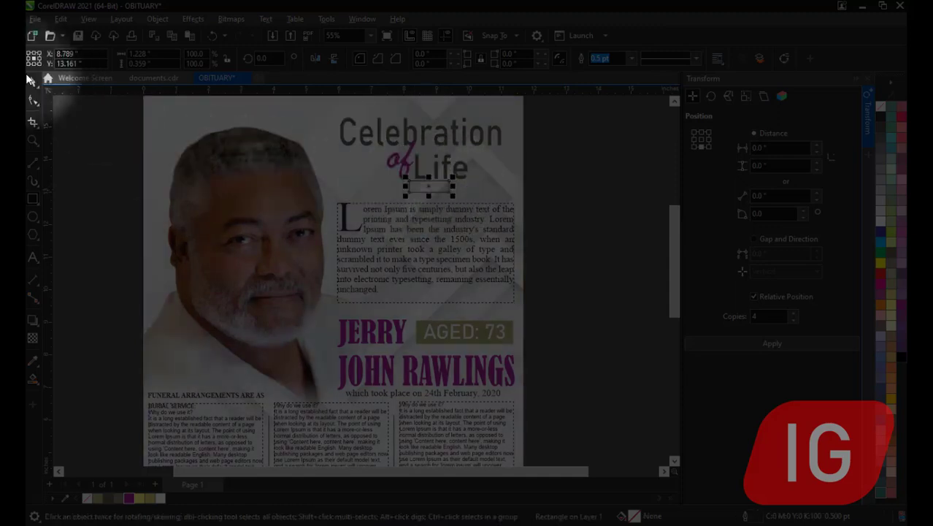
click(35, 100)
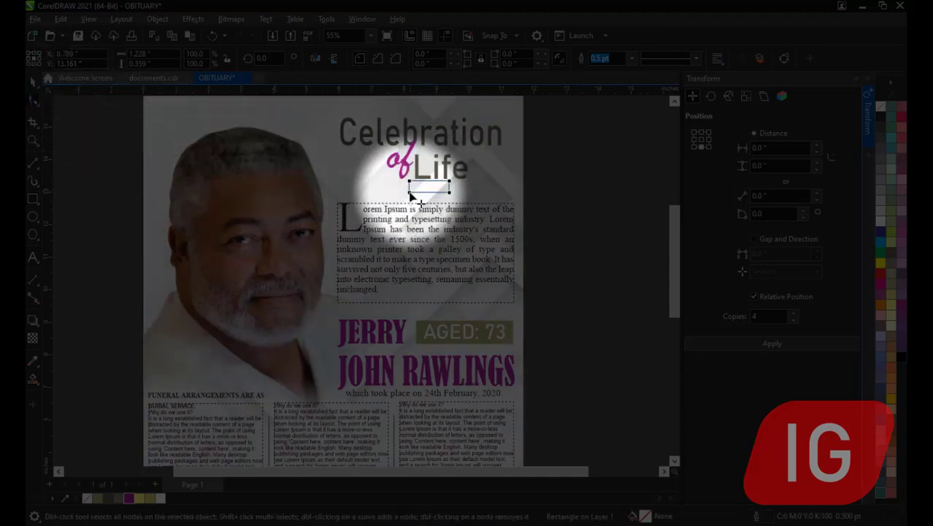
drag(407, 196, 416, 195)
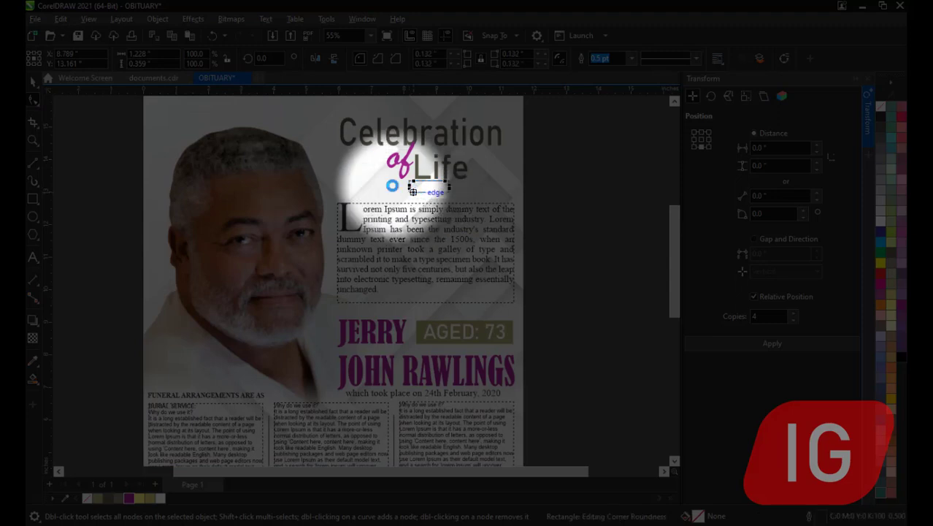
Step: Draw a horizontal line about 3.08 in long through the rounded rectangle, trying a 1.5 pt thickness before setting 3 pt
click(34, 163)
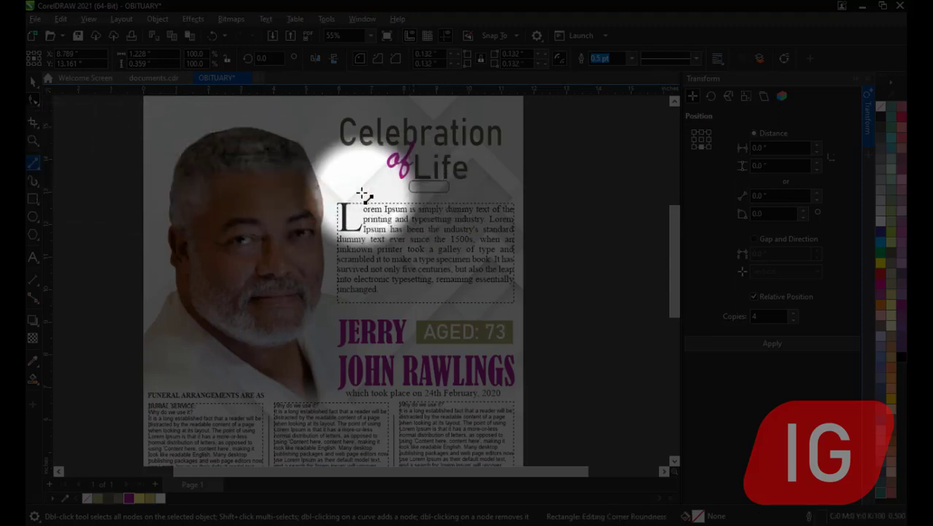
drag(378, 189, 480, 187)
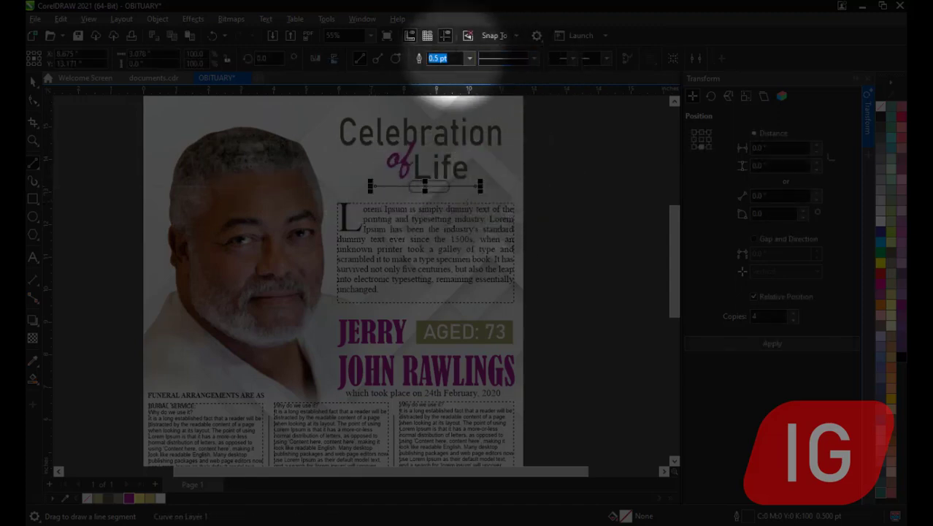
click(470, 59)
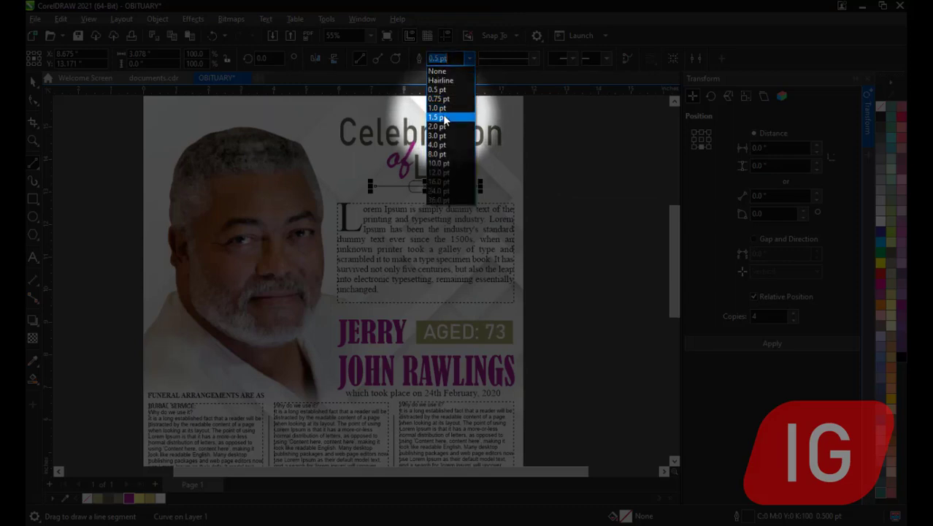
key(Escape)
text(1.5)
key(Return)
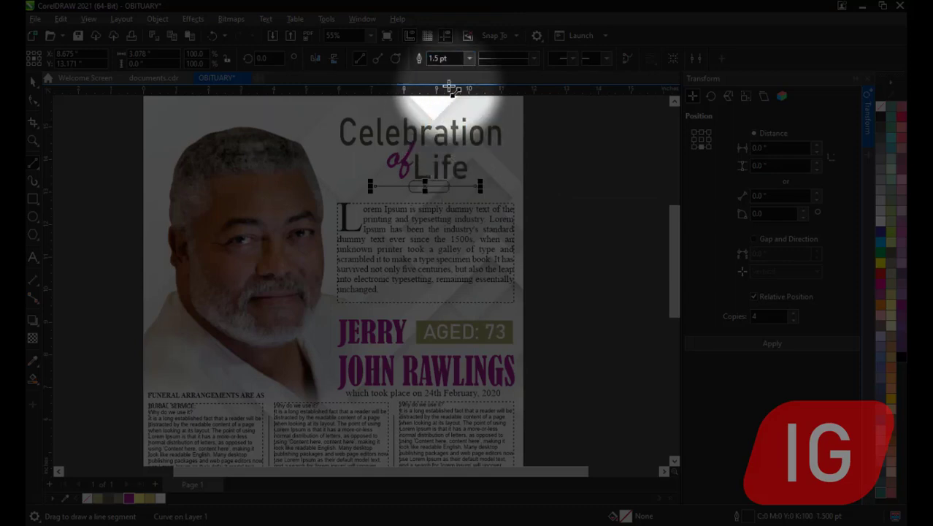
click(470, 59)
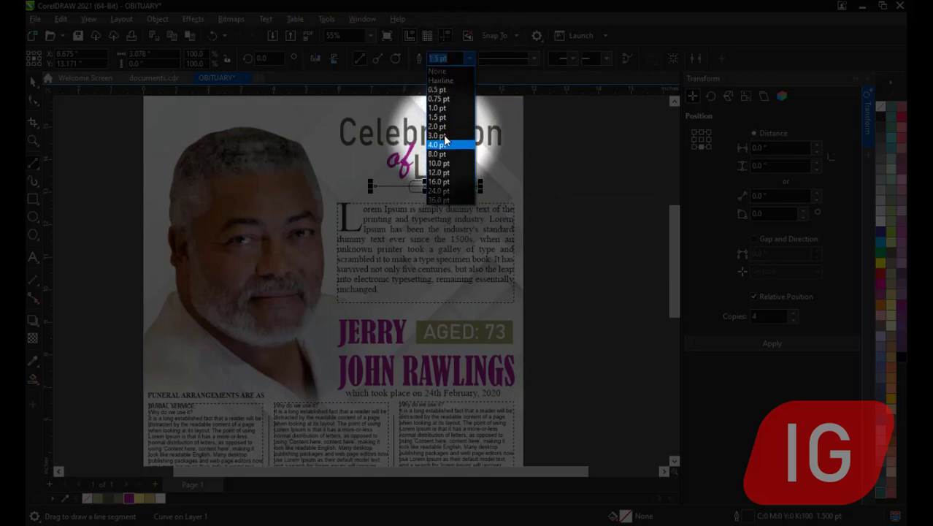
key(Escape)
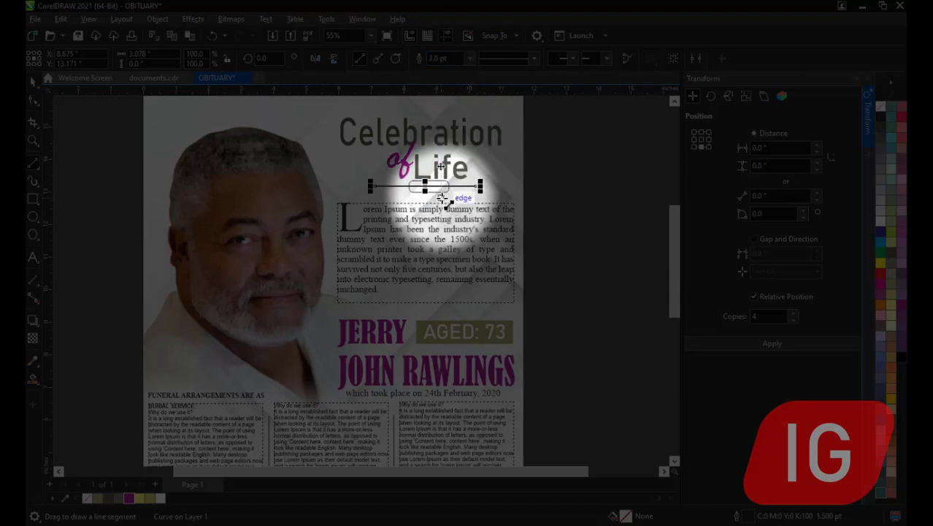
Step: Apply Murky Green to the rounded rectangle's fill and outline and to the horizontal line
key(F5)
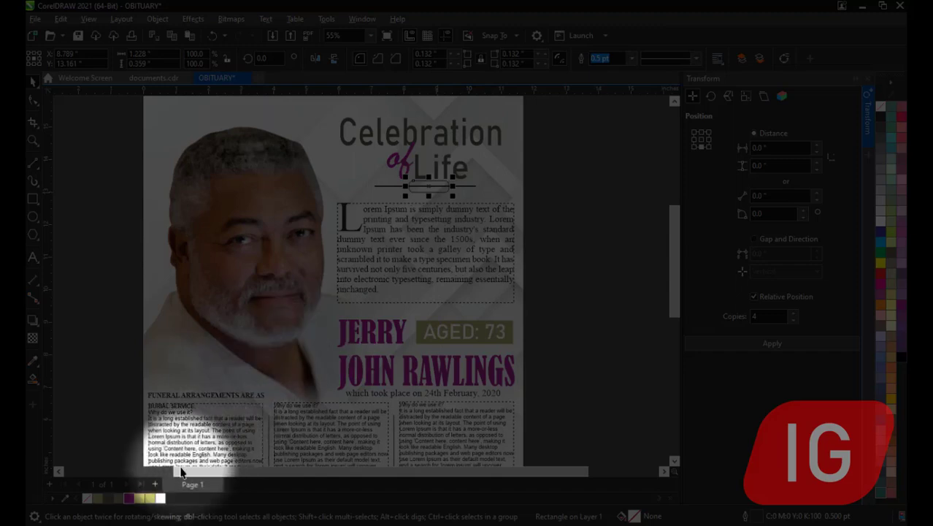
click(113, 502)
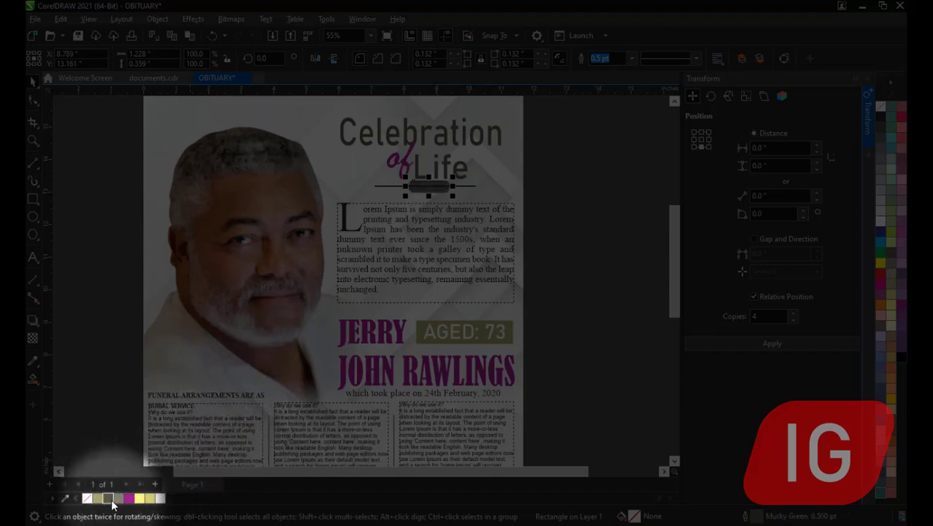
click(466, 188)
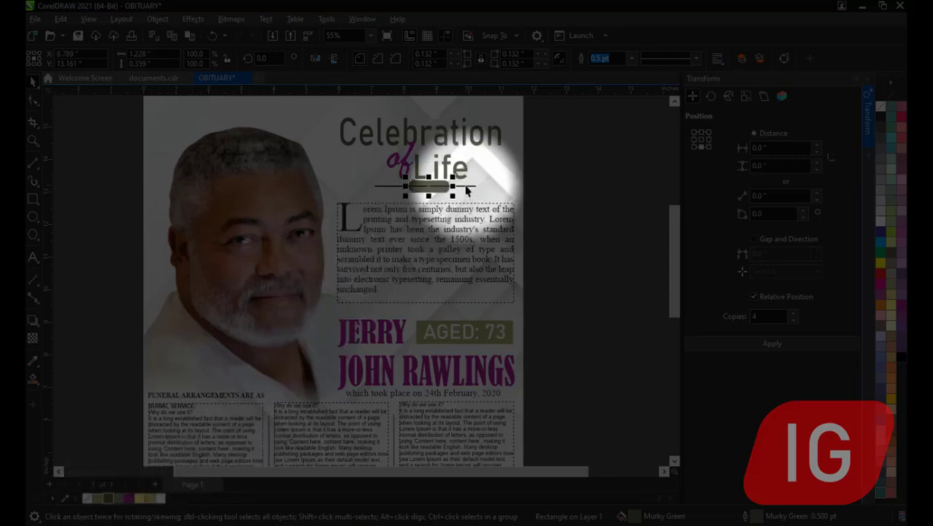
right_click(108, 501)
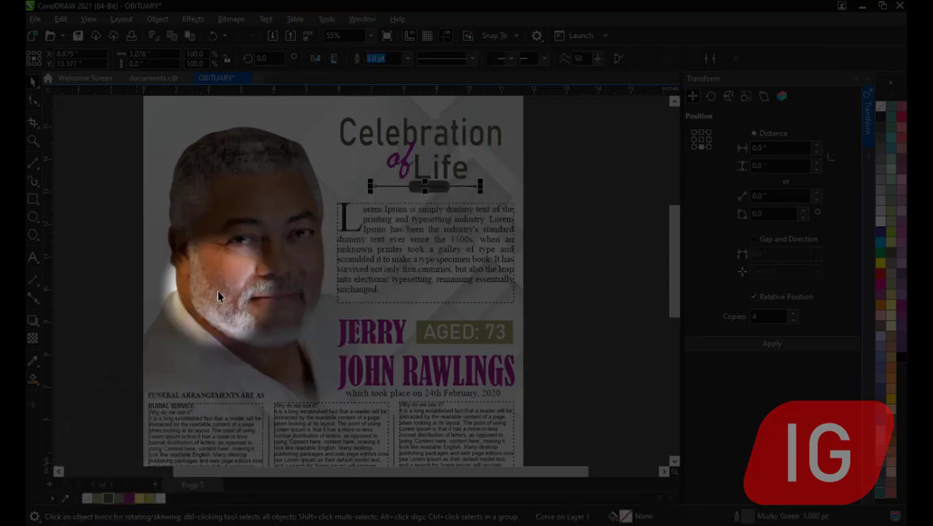
Step: Thicken the horizontal line beneath the title, trying 4 pt and 8 pt before settling on 6 pt
click(408, 58)
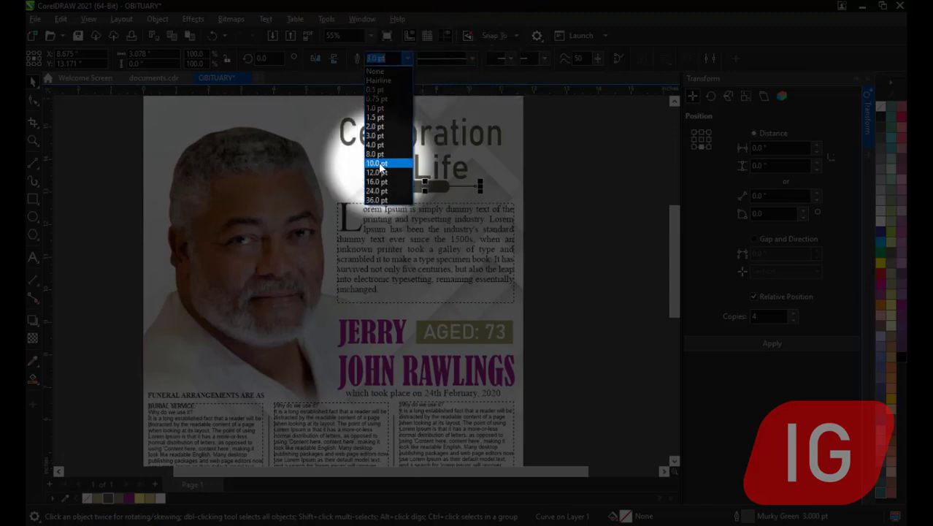
click(396, 143)
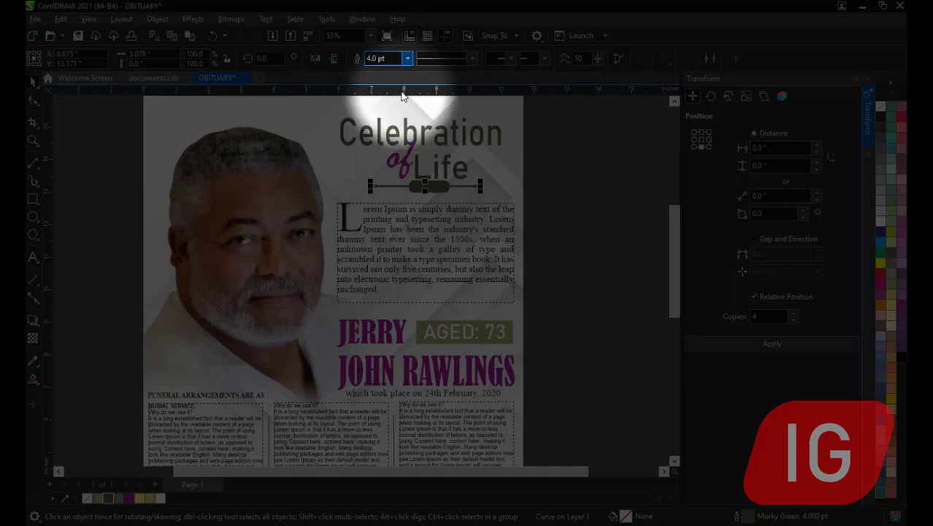
click(407, 59)
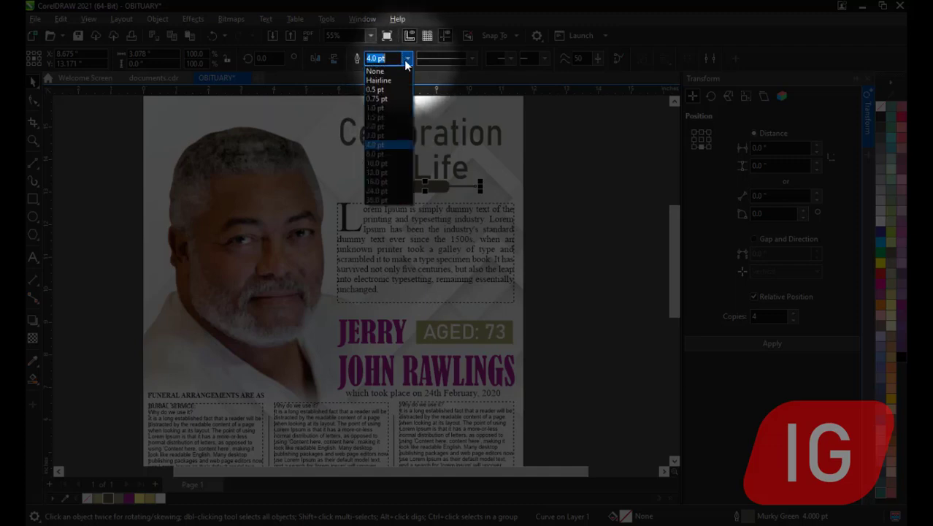
click(376, 155)
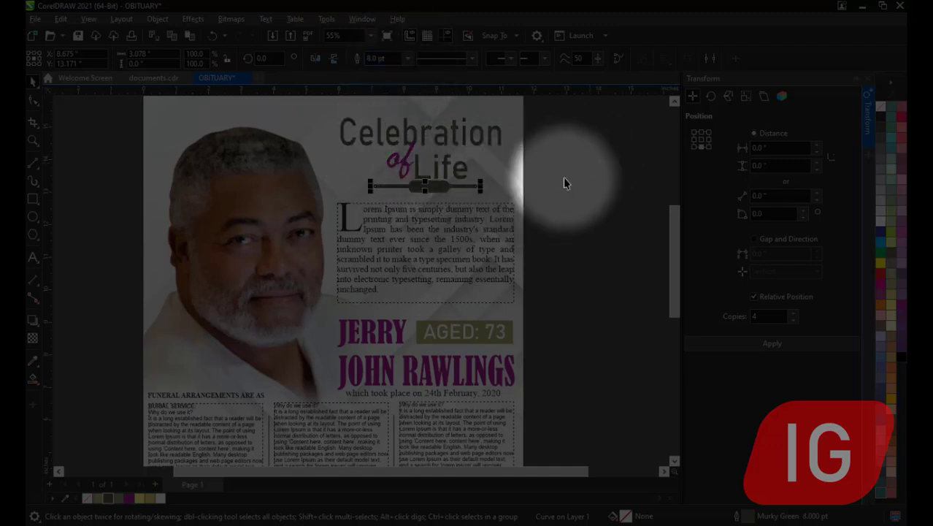
click(504, 164)
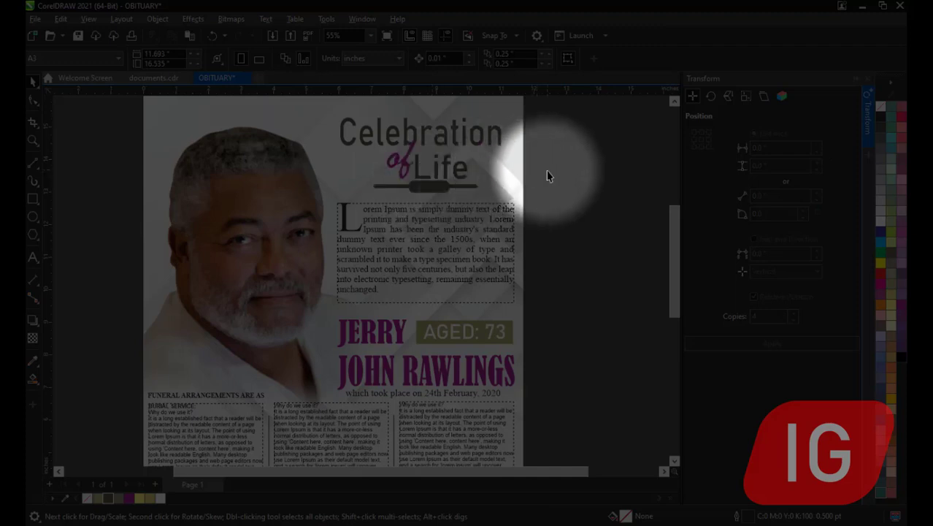
click(474, 186)
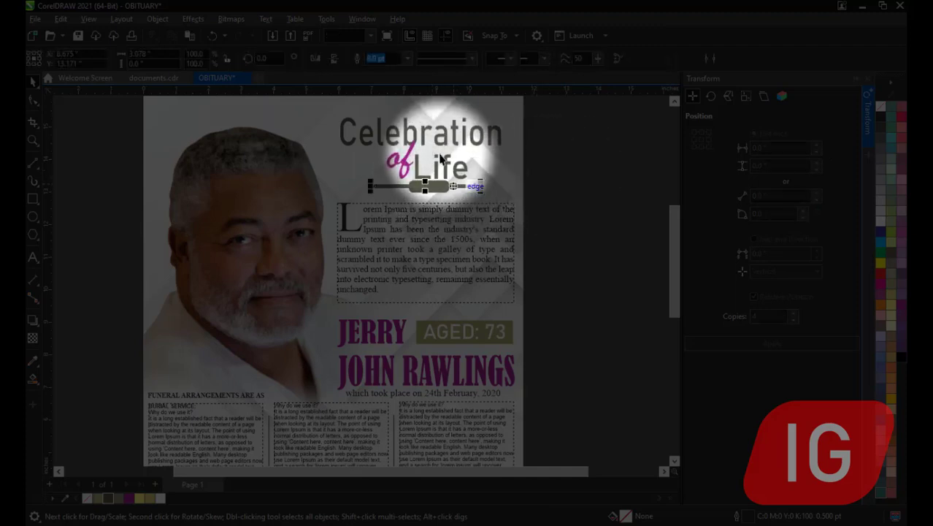
click(370, 57)
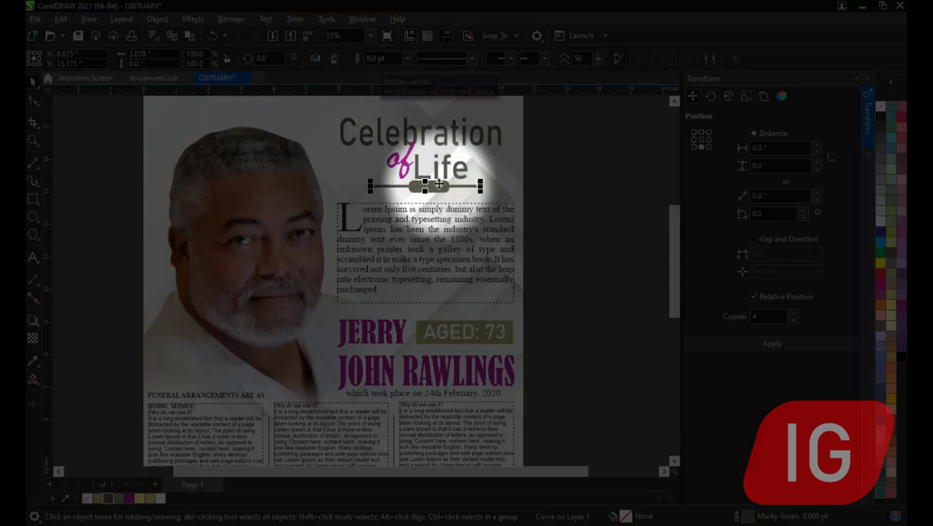
Step: Shrink the rounded rectangle to about 0.91 by 0.27 in and centre it on the horizontal line
click(439, 187)
drag(454, 177, 443, 175)
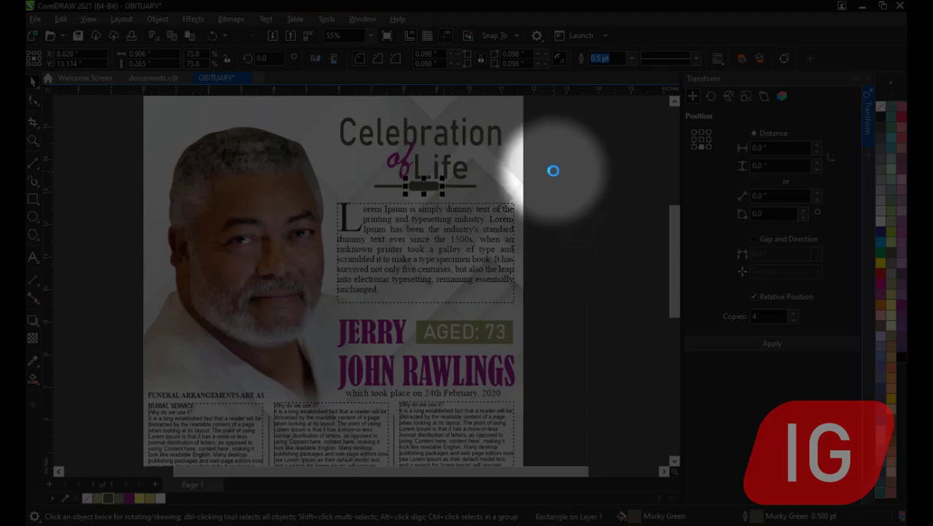
click(586, 173)
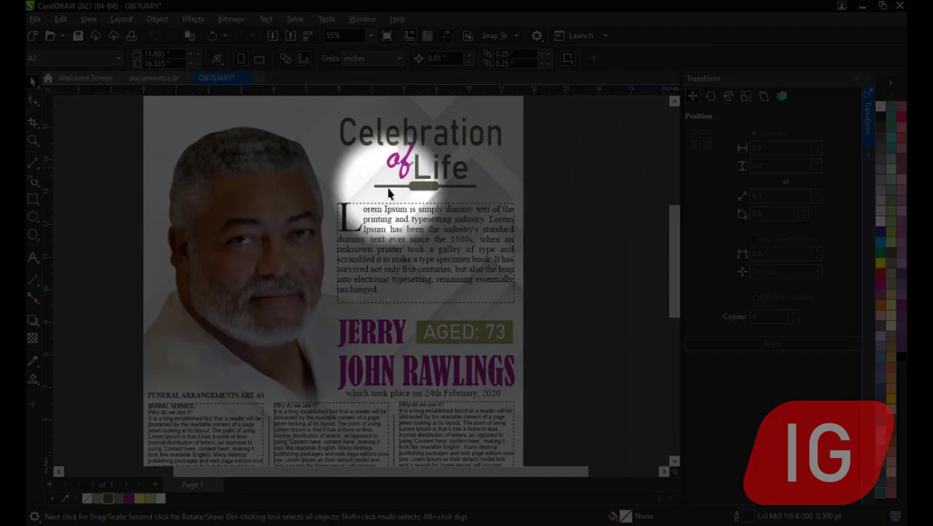
Step: Scale the line and rounded rectangle together to about 2.4 in wide and place them beneath "Life"
click(421, 185)
drag(480, 185, 438, 192)
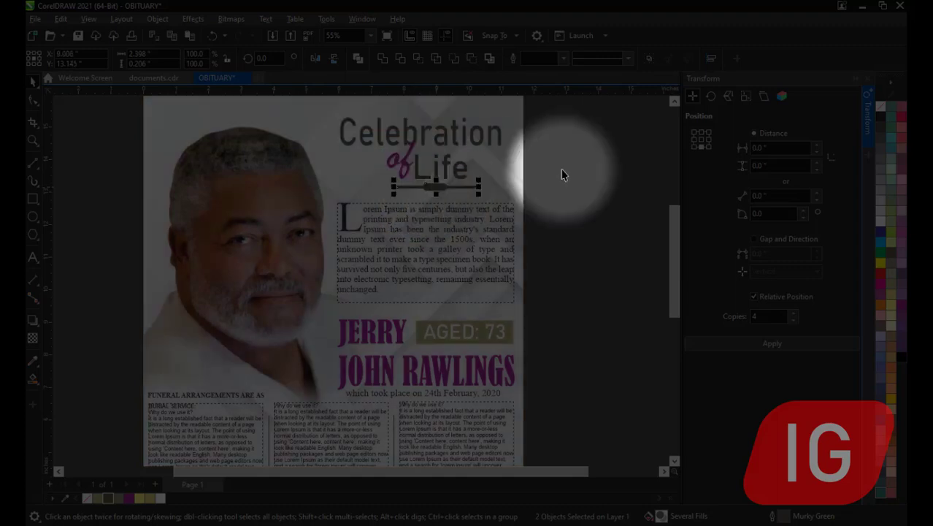
click(583, 178)
scroll(582, 179, down, 3)
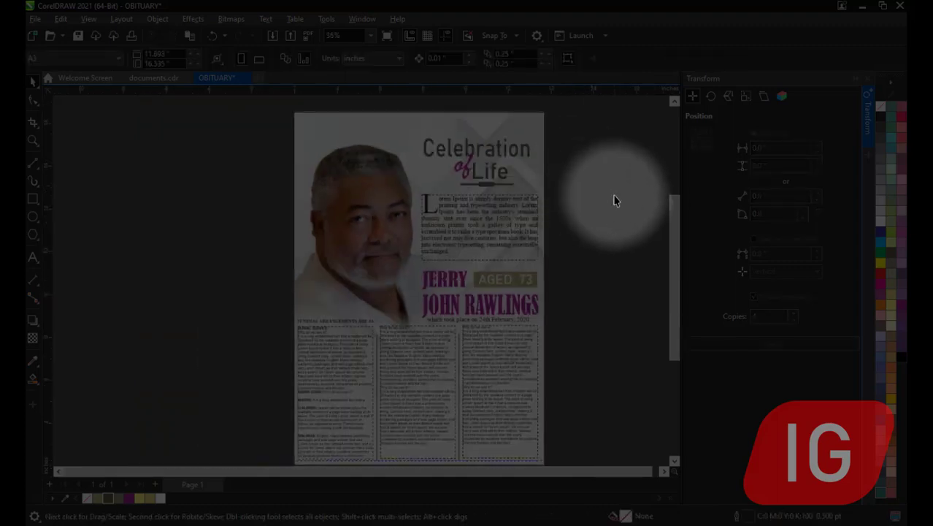
drag(671, 208, 671, 223)
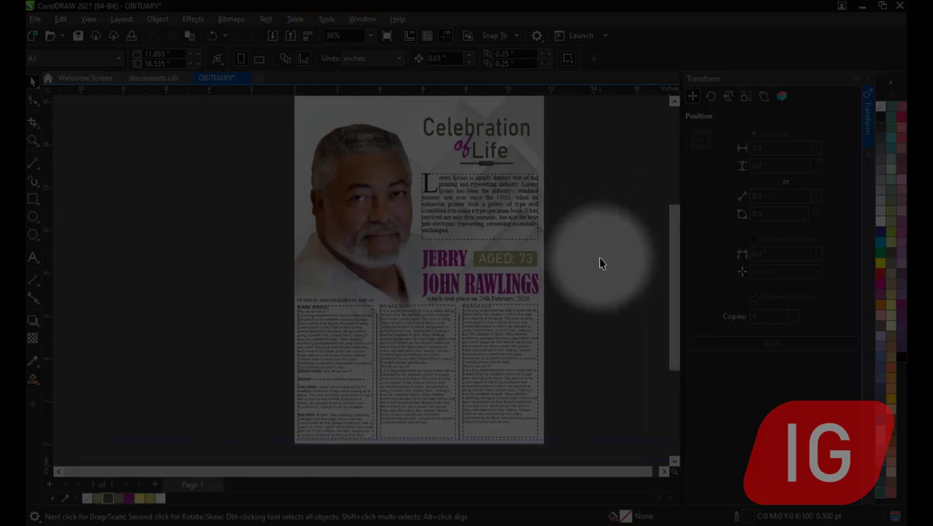
Step: Set the outline width of both vertical divider lines between the three text columns to 4 pt
click(458, 348)
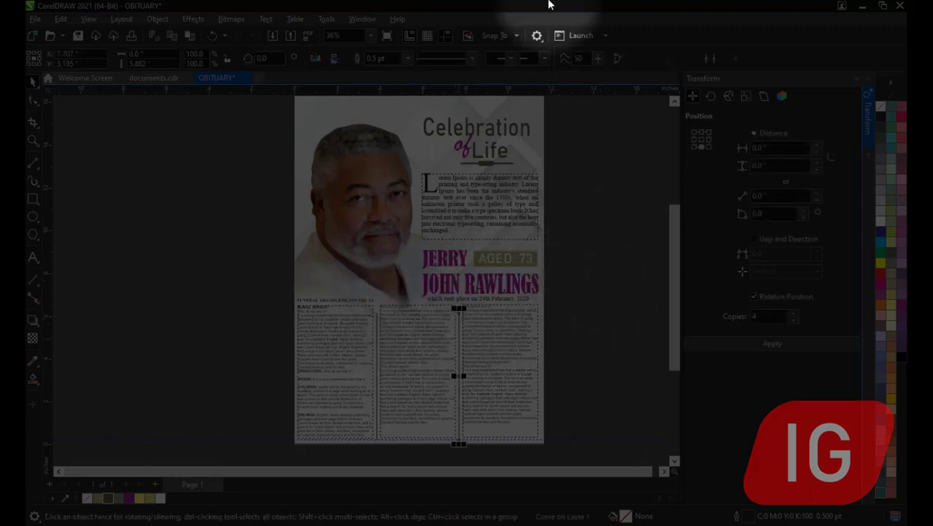
click(407, 58)
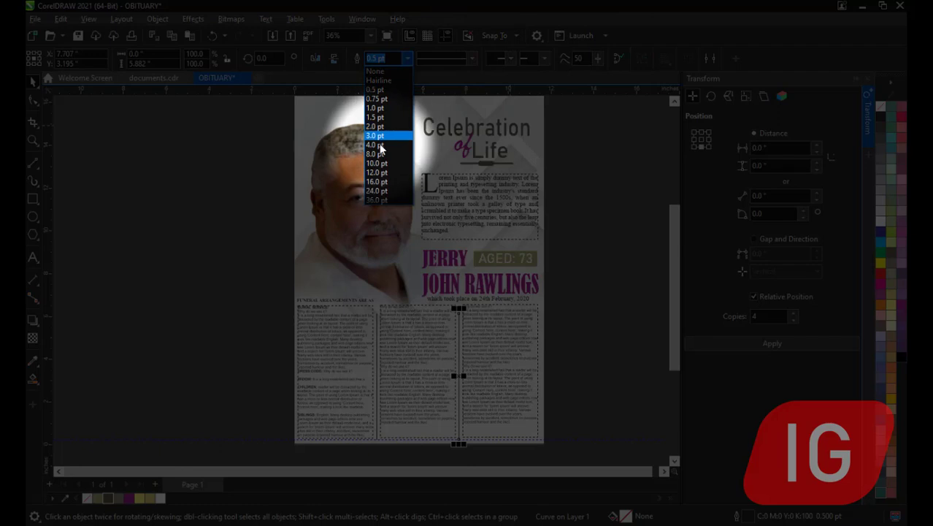
click(379, 145)
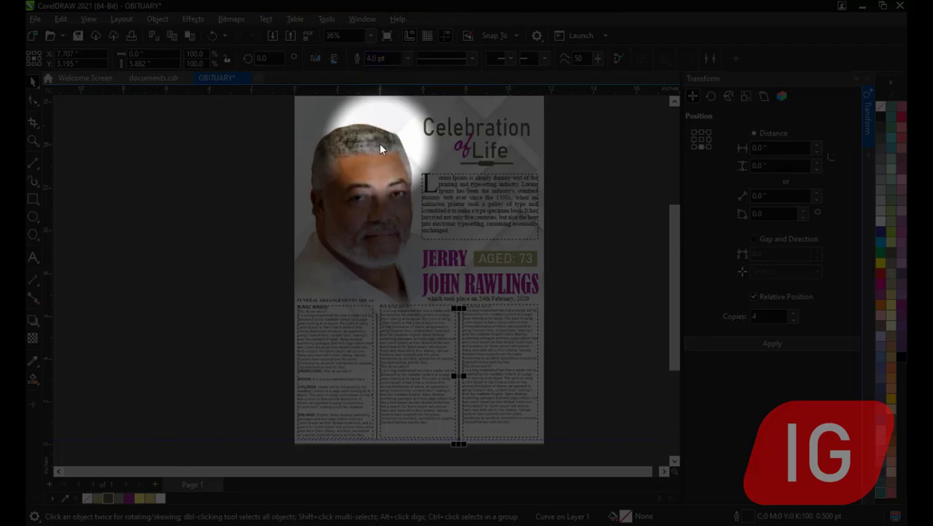
click(377, 331)
click(406, 58)
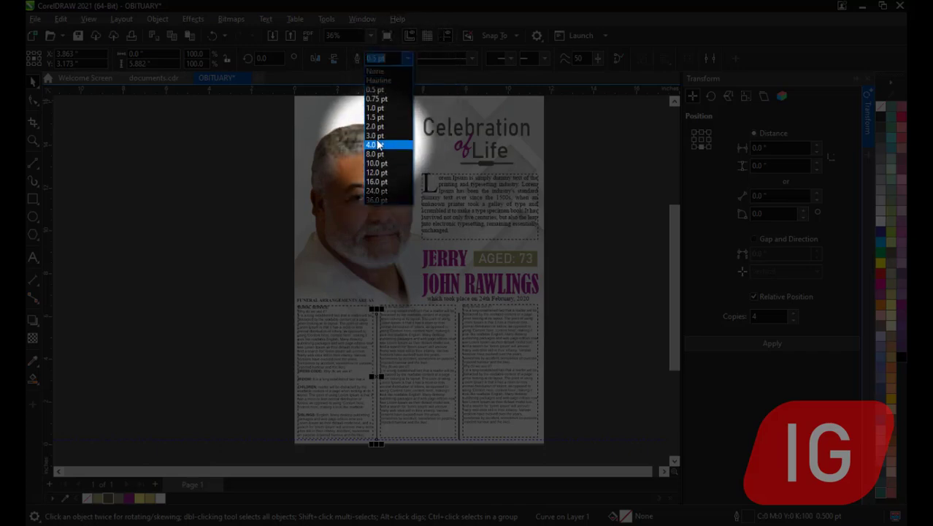
click(377, 144)
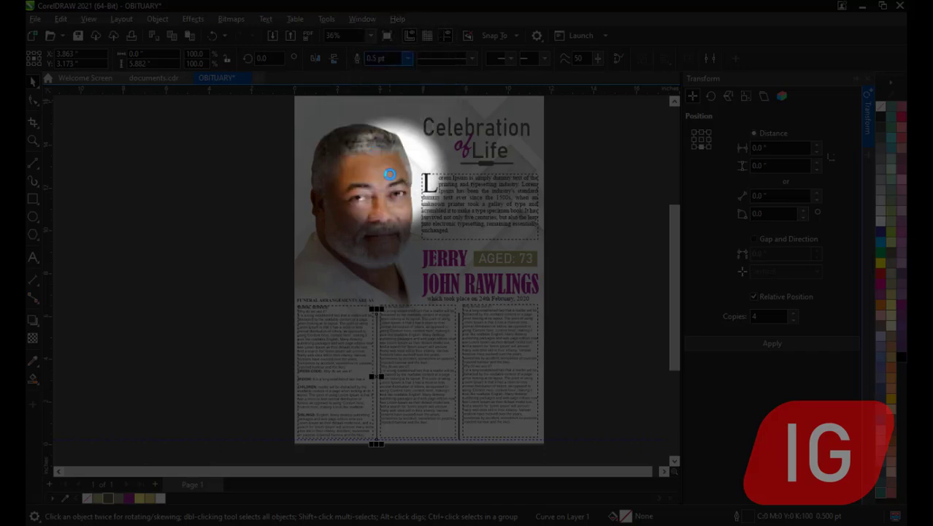
click(577, 290)
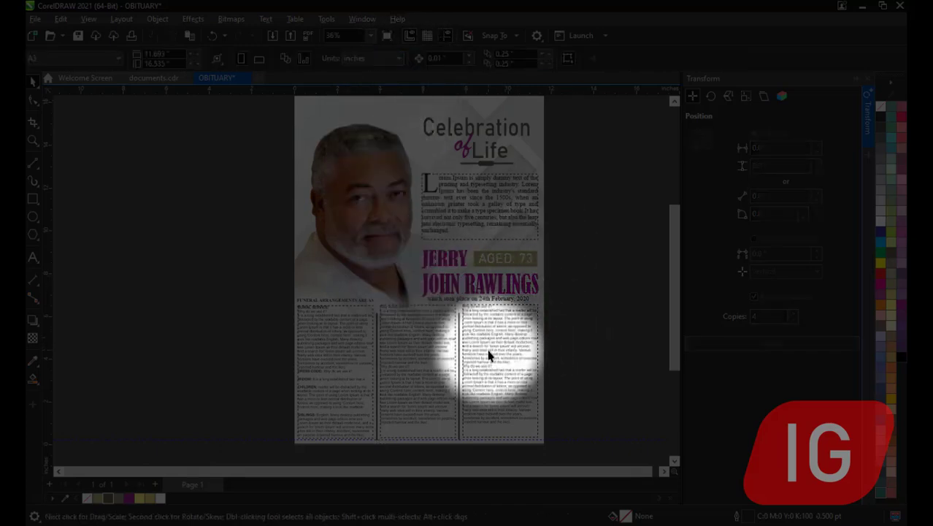
Step: Review the poster's overall layout and its three text columns with the divider lines
scroll(482, 366, up, 2)
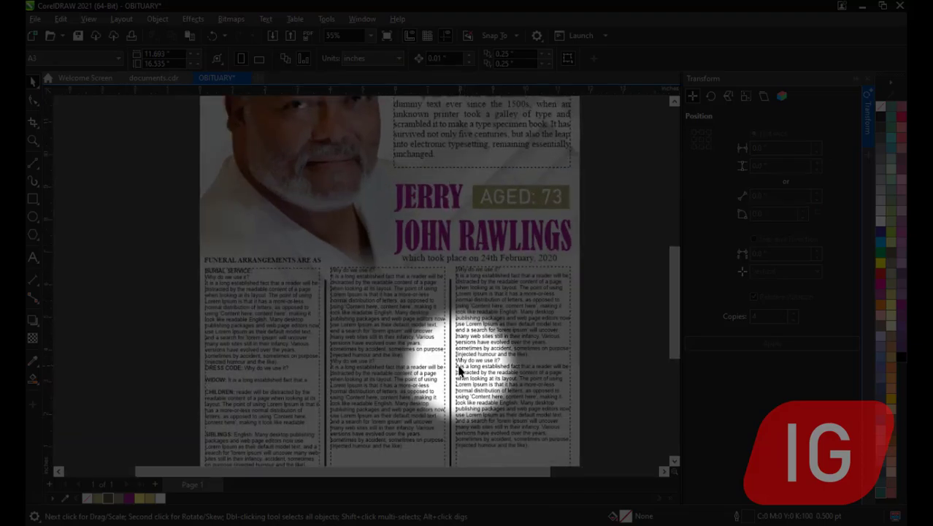
scroll(506, 356, down, 2)
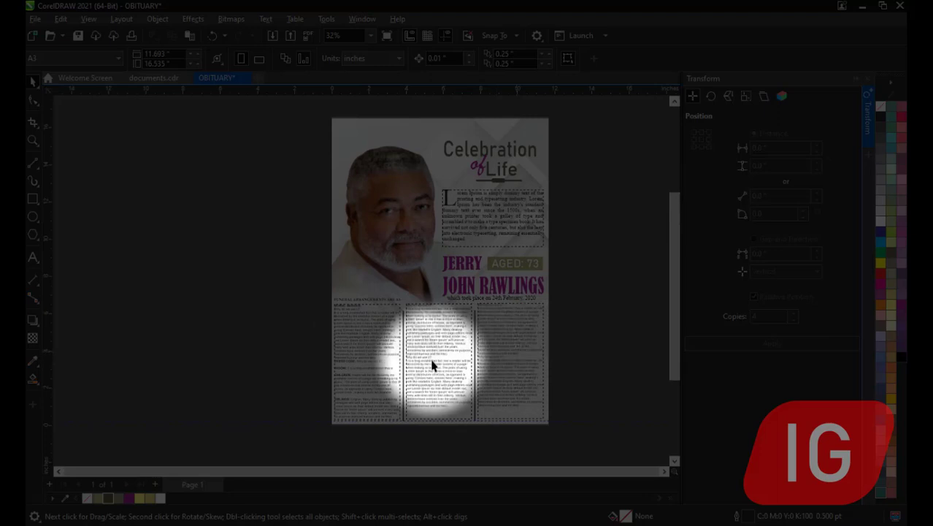
scroll(433, 365, up, 1)
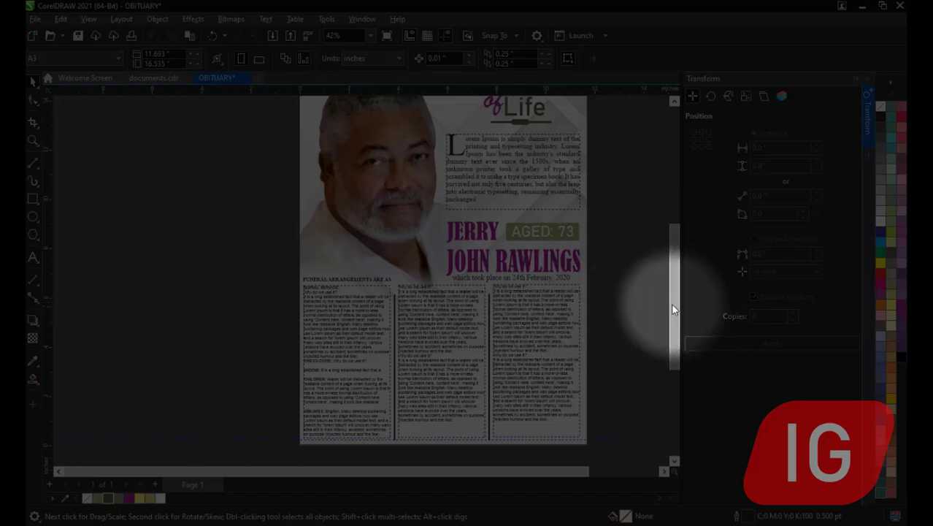
drag(672, 304, 673, 276)
scroll(492, 298, down, 1)
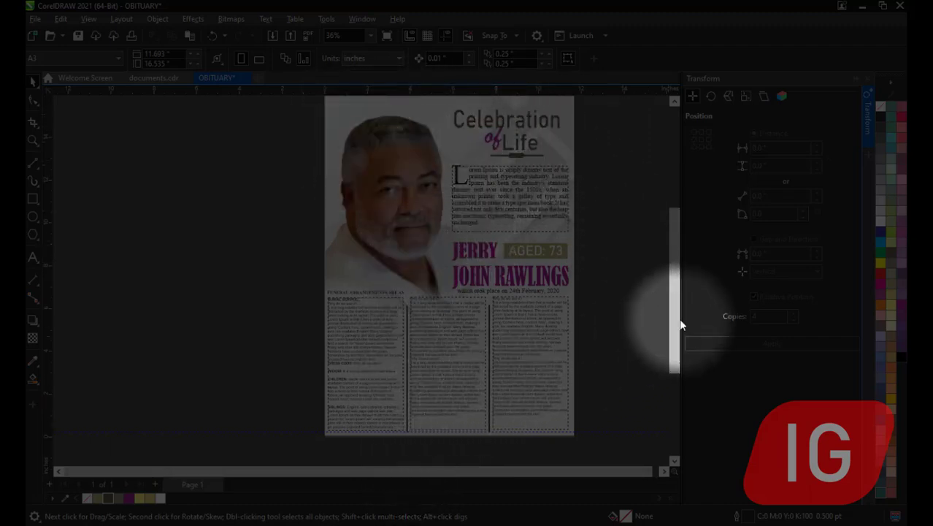
scroll(674, 328, up, 2)
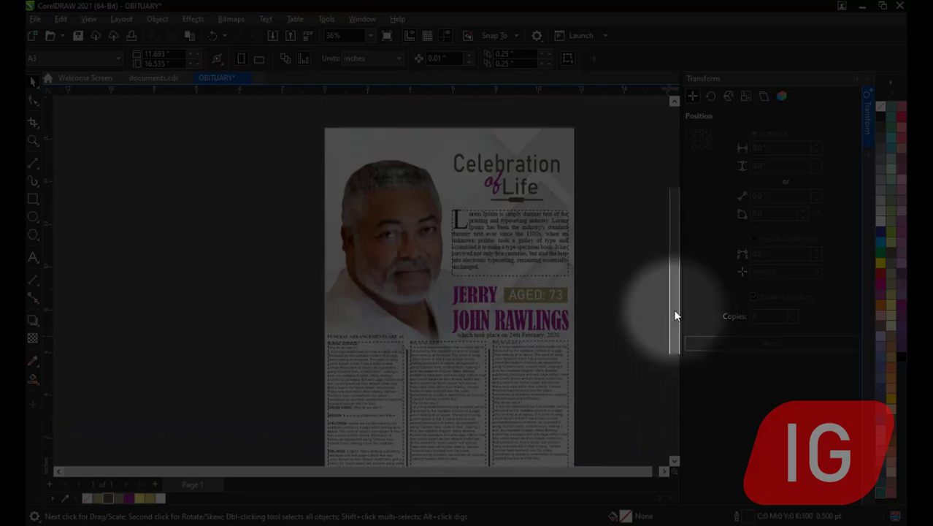
scroll(671, 334, down, 1)
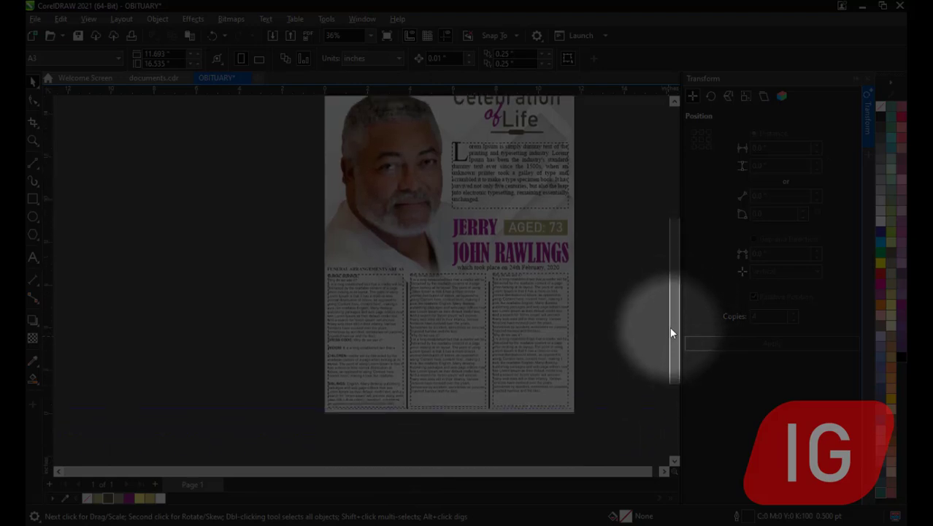
scroll(669, 321, up, 1)
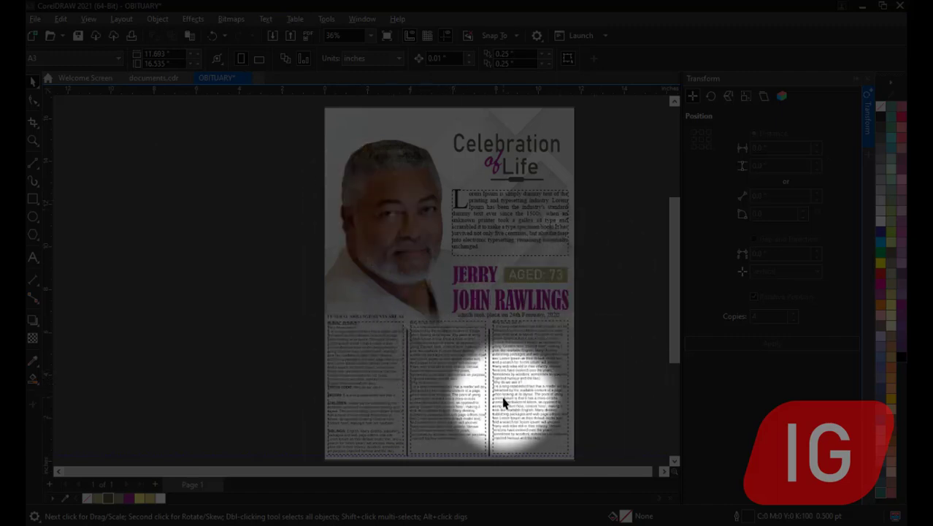
Step: Add a second page and make it square at 11.693 by 11.693 in
click(155, 484)
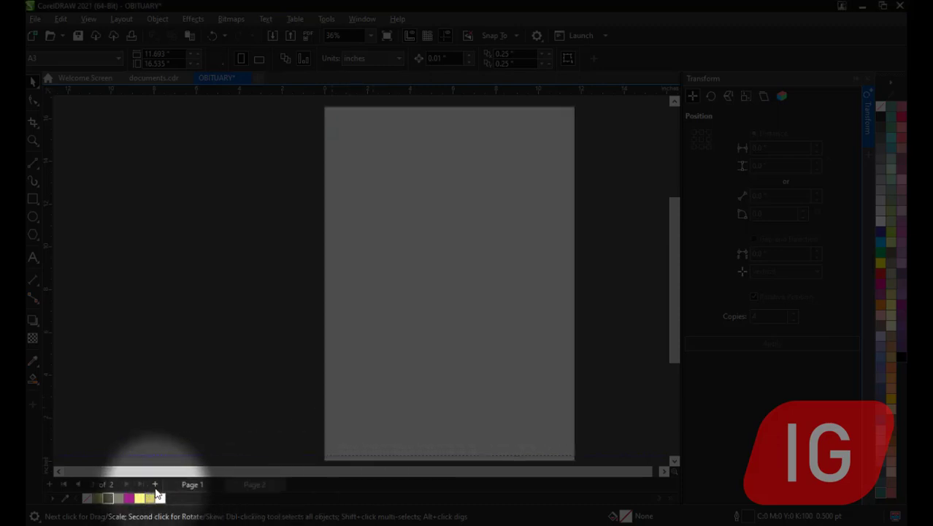
click(154, 54)
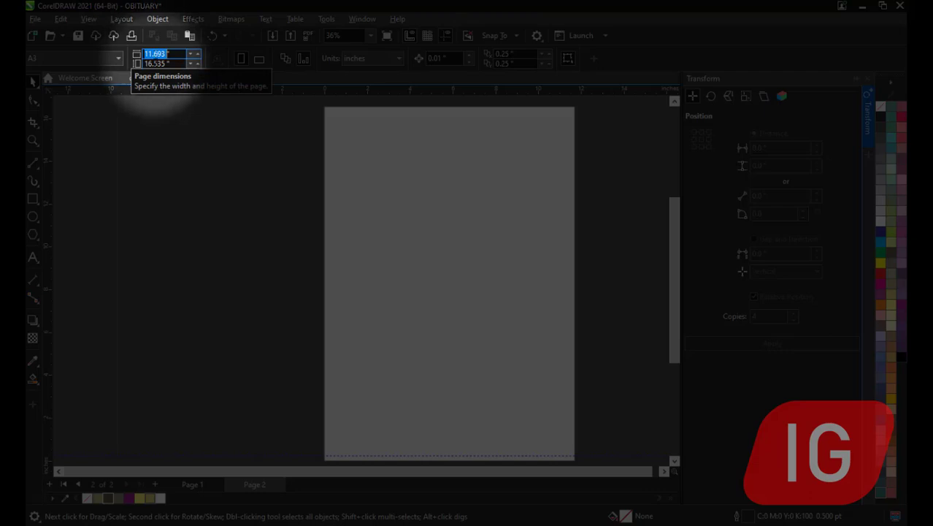
click(156, 64)
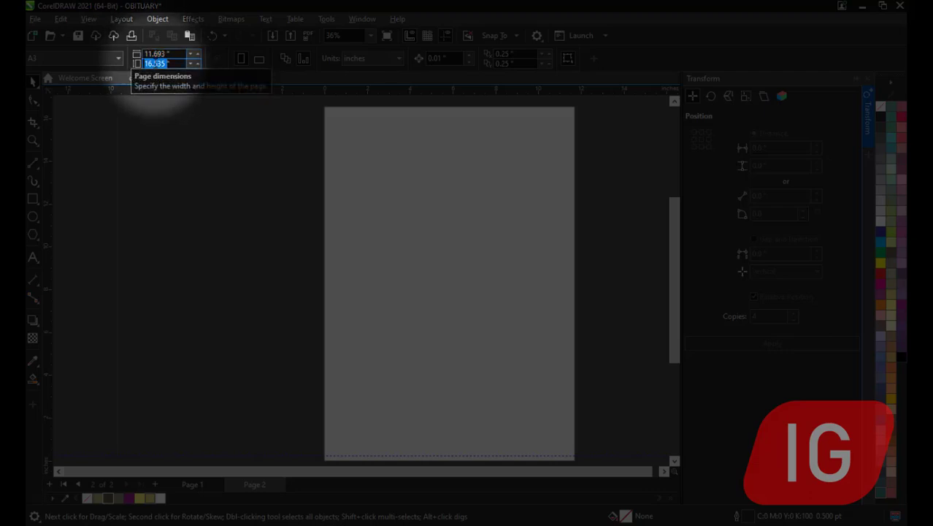
text(11.693)
key(Return)
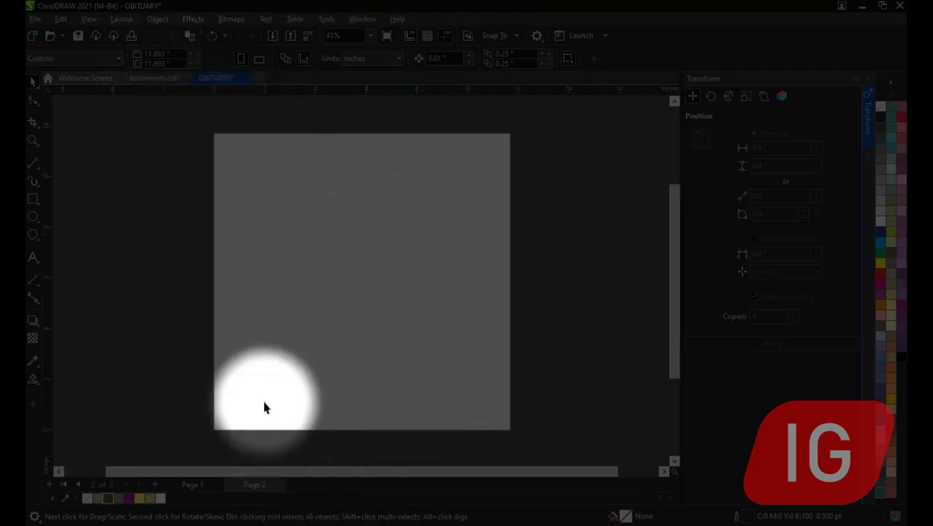
Step: Copy the portrait from Page 1 to Page 2 and move it down inside the square page's left half
click(209, 485)
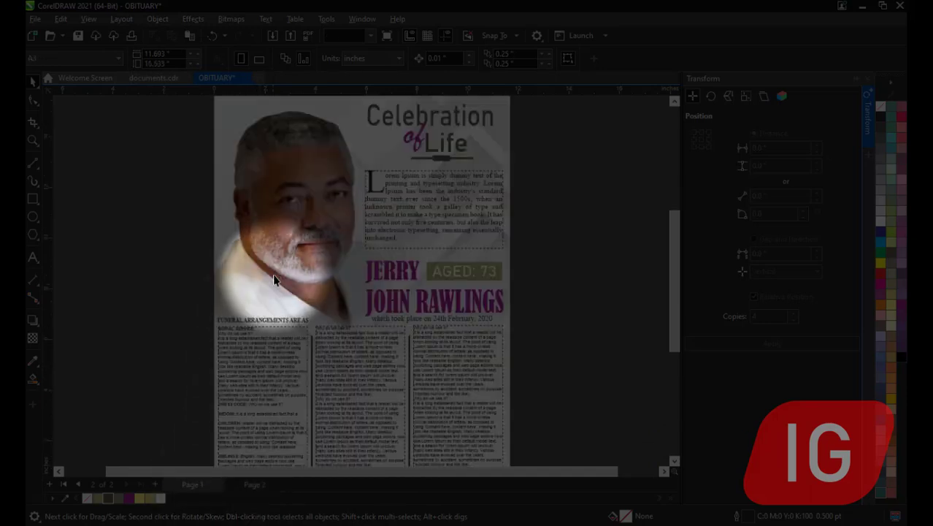
click(284, 250)
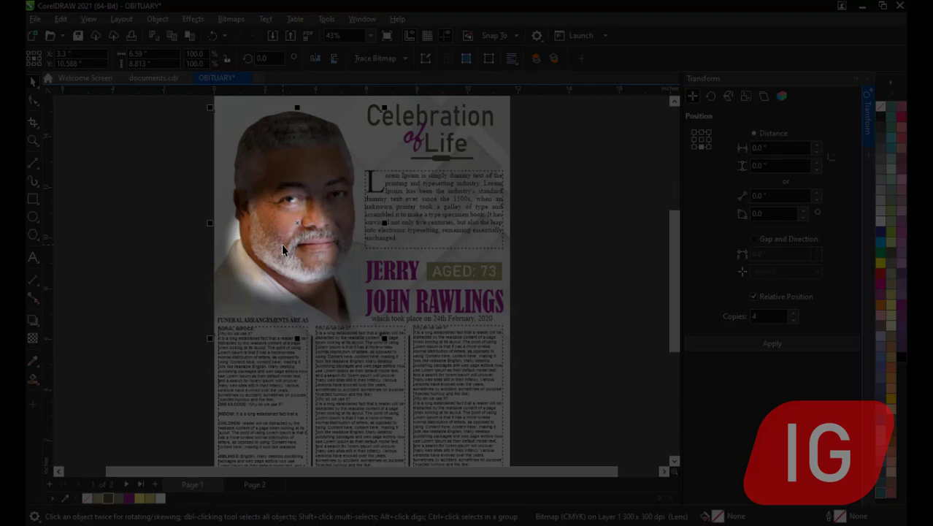
click(239, 483)
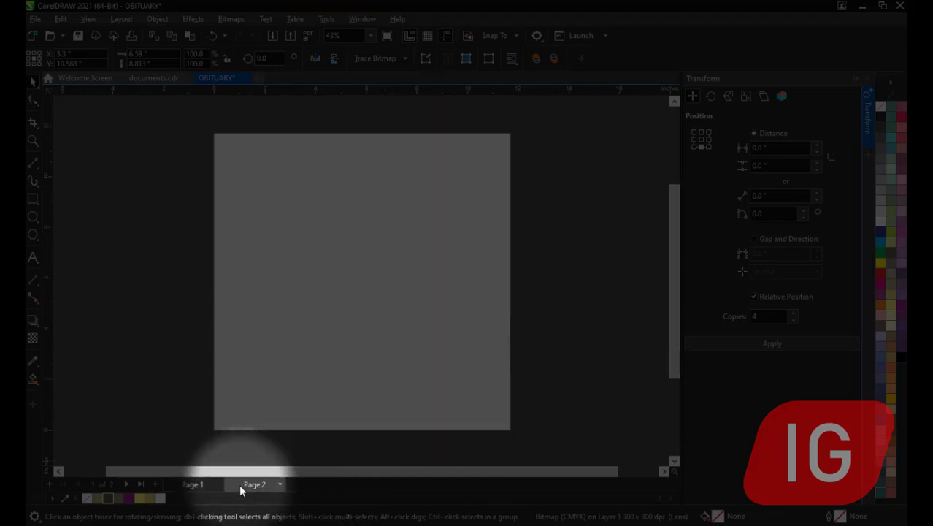
key(ctrl+v)
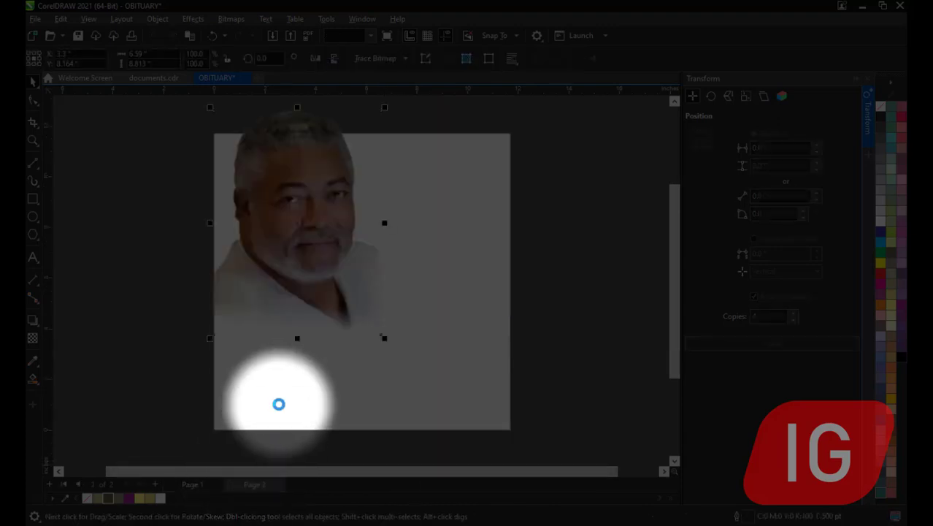
drag(293, 323, 292, 325)
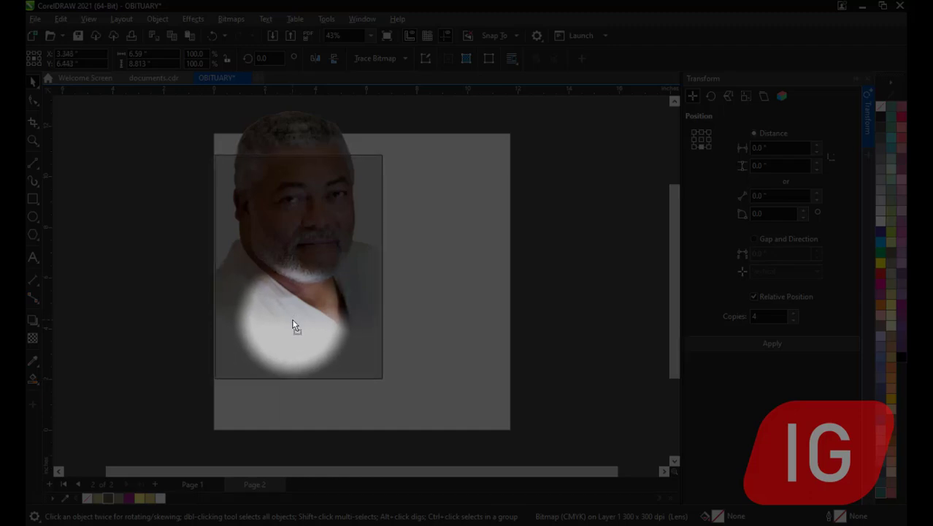
click(151, 324)
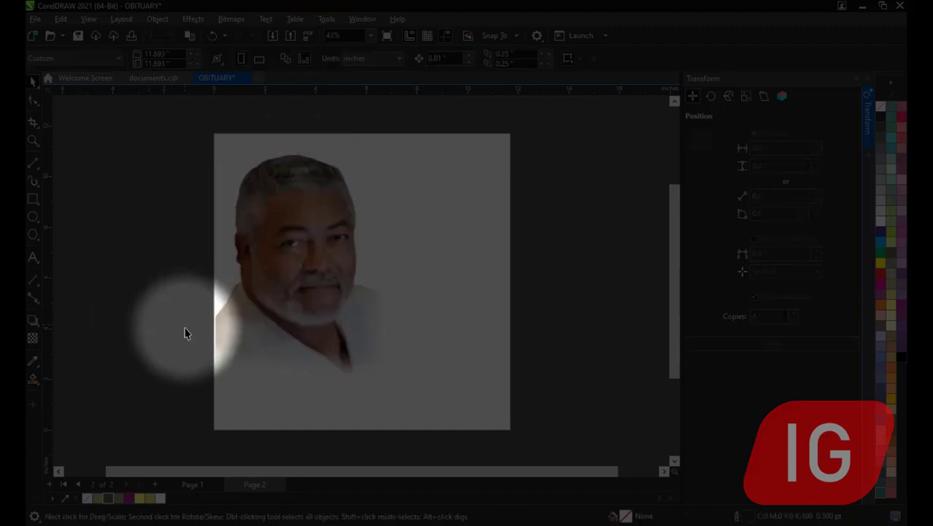
click(289, 256)
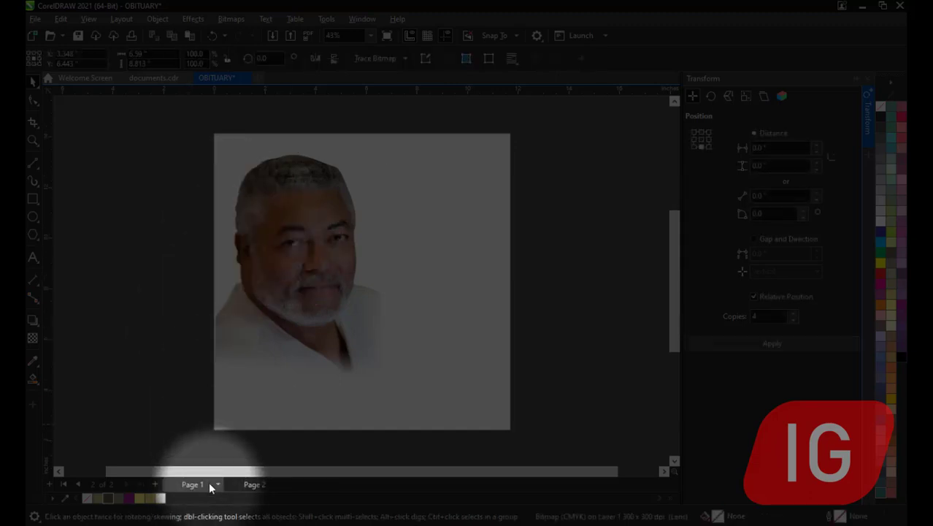
Step: Copy the name, age badge and date line to Page 2, enlarge them to about 5.97 by 2.64 in and place them beside the portrait's head
click(209, 482)
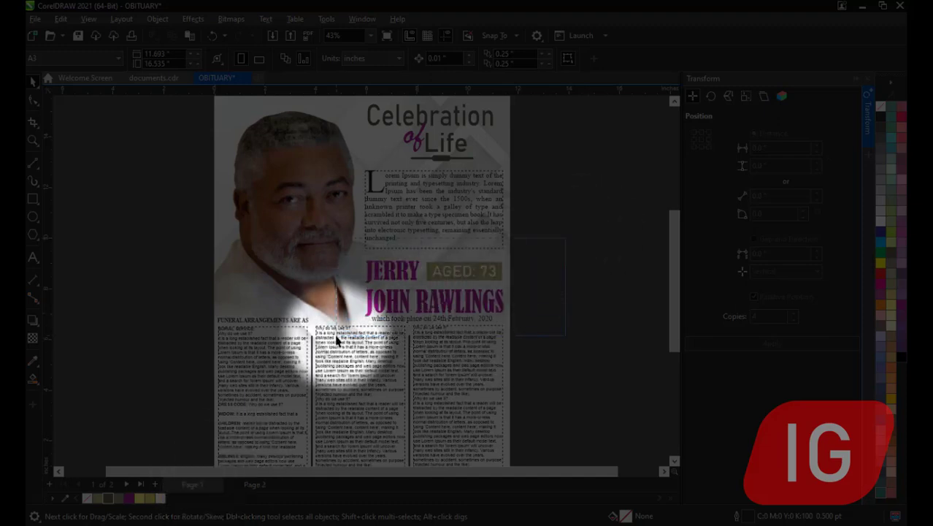
drag(565, 239, 338, 340)
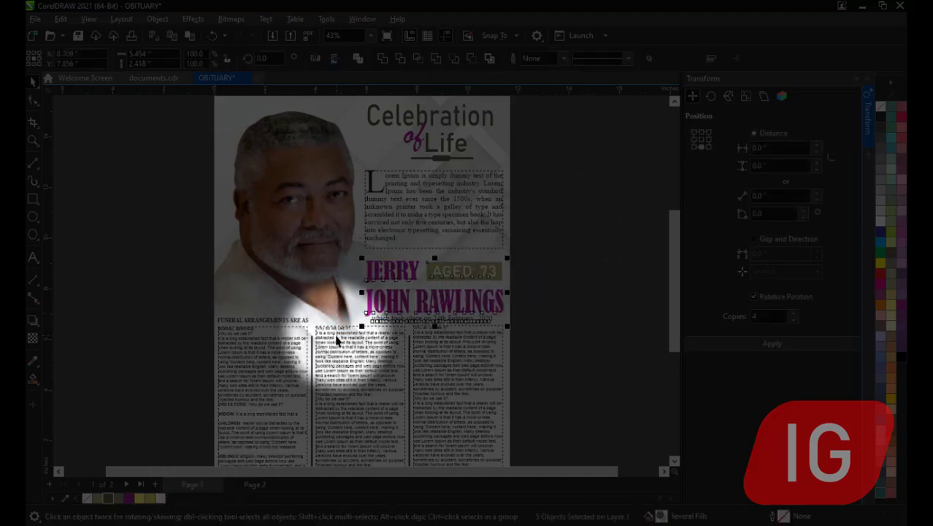
click(264, 485)
key(ctrl+v)
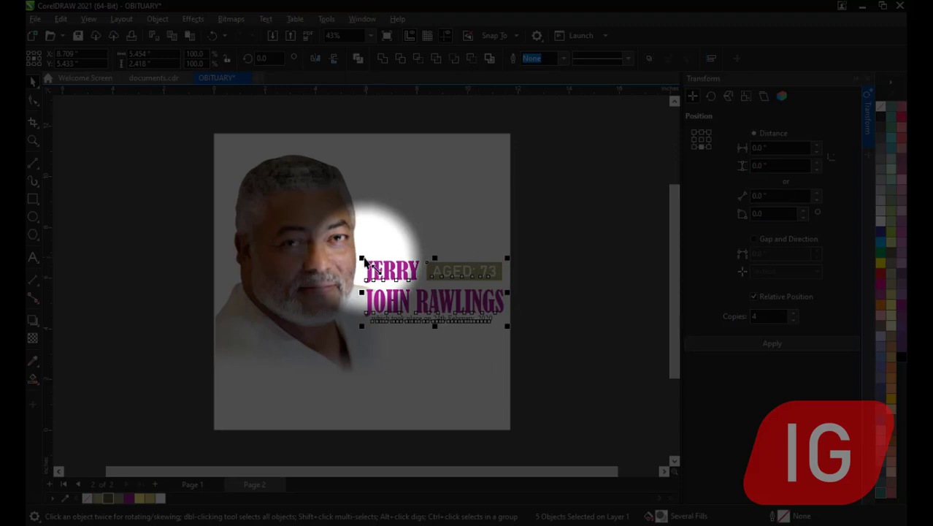
drag(362, 260, 397, 211)
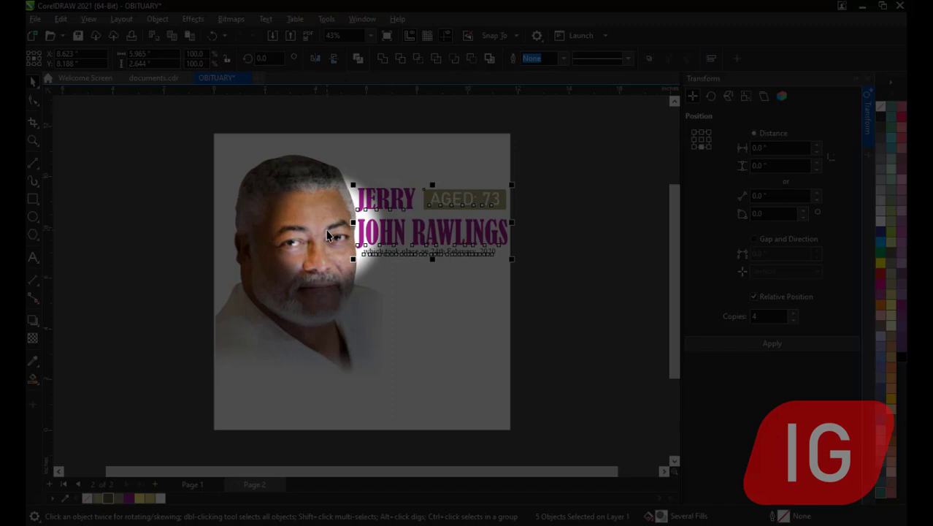
Step: Shrink the portrait on Page 2 slightly and shift the name block down and left beside it
click(328, 234)
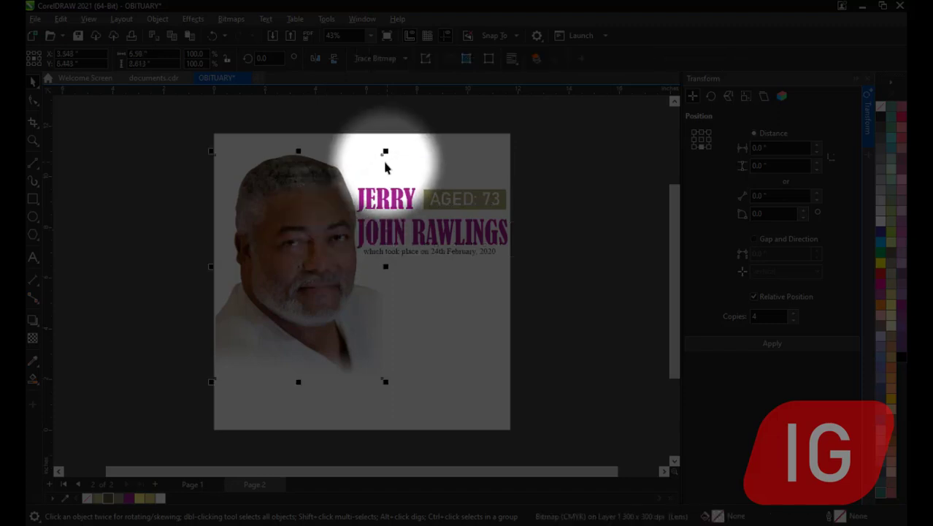
drag(385, 153, 367, 165)
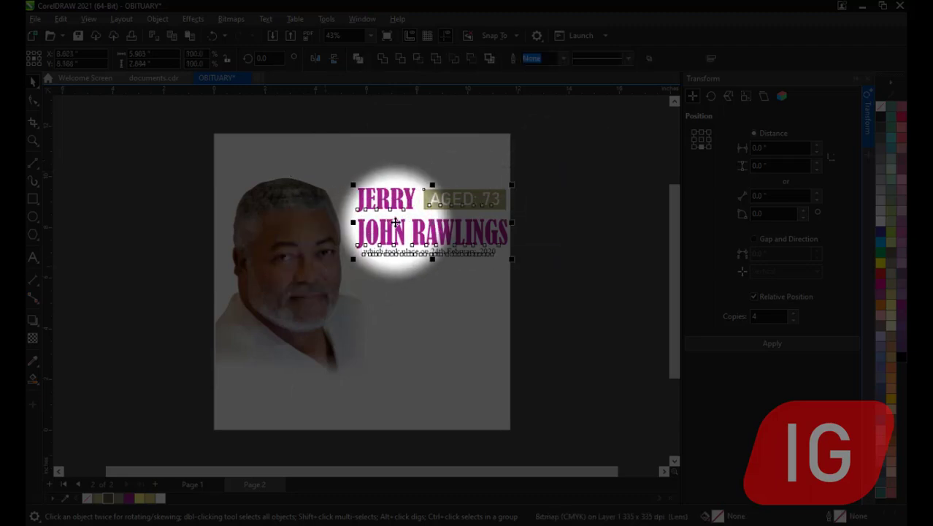
click(398, 192)
drag(428, 208, 422, 219)
click(553, 242)
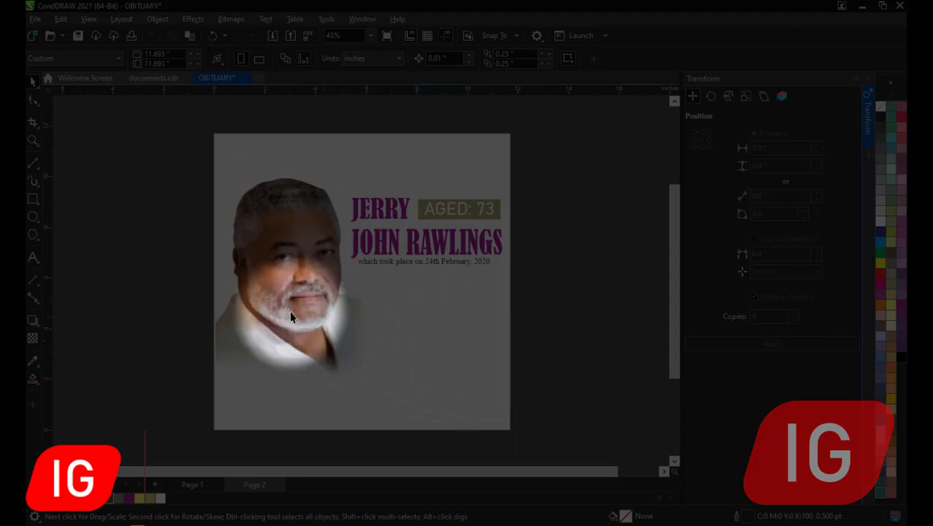
Step: Copy the "FUNERAL ARRANGEMENTS ARE AS" heading from Page 1 to Page 2 and place it beneath the date line
click(192, 484)
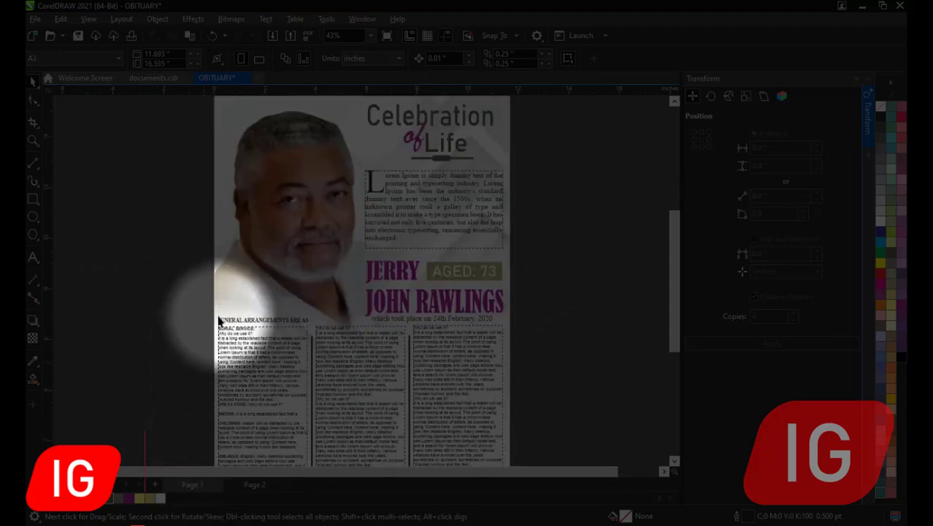
click(242, 323)
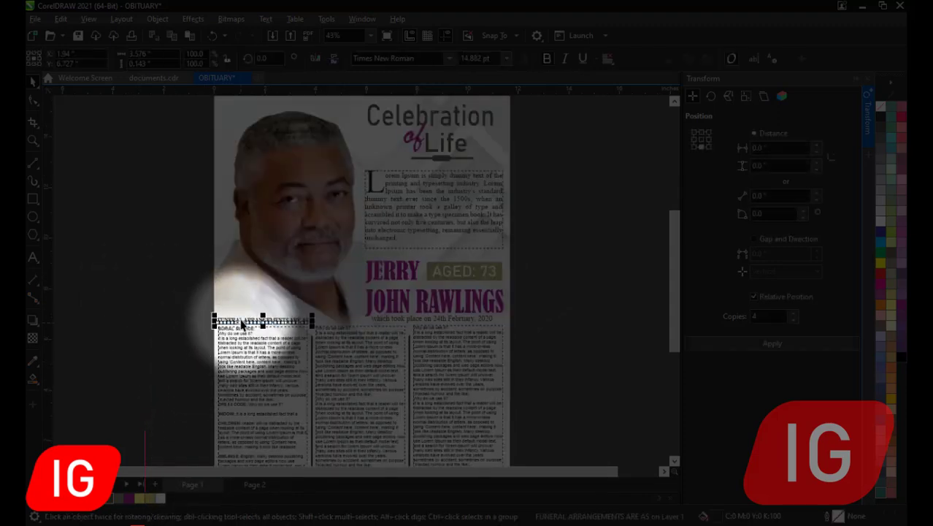
click(248, 485)
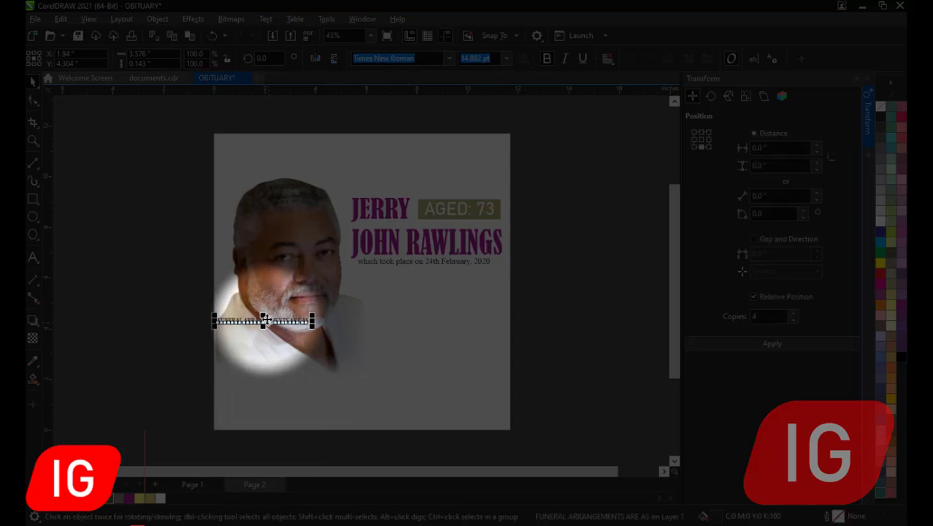
drag(268, 322, 406, 284)
click(436, 283)
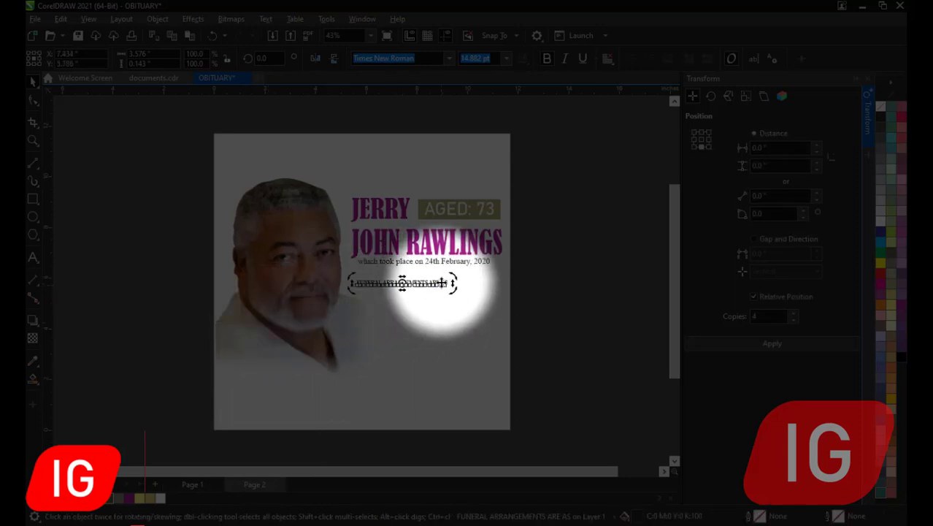
Step: Complete the funeral arrangements heading on Page 2 by adding the word "FOLLOWS" at its end
click(547, 322)
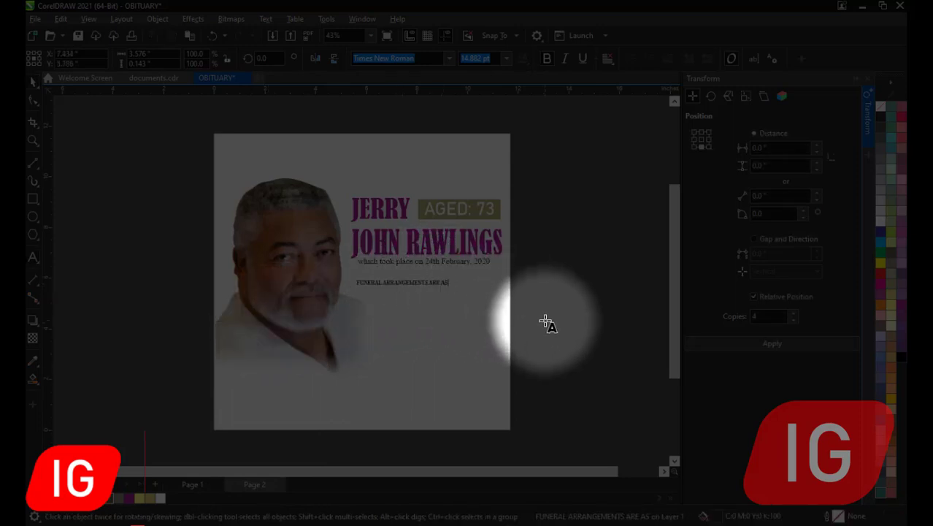
key(F8)
text(FOLLOWS)
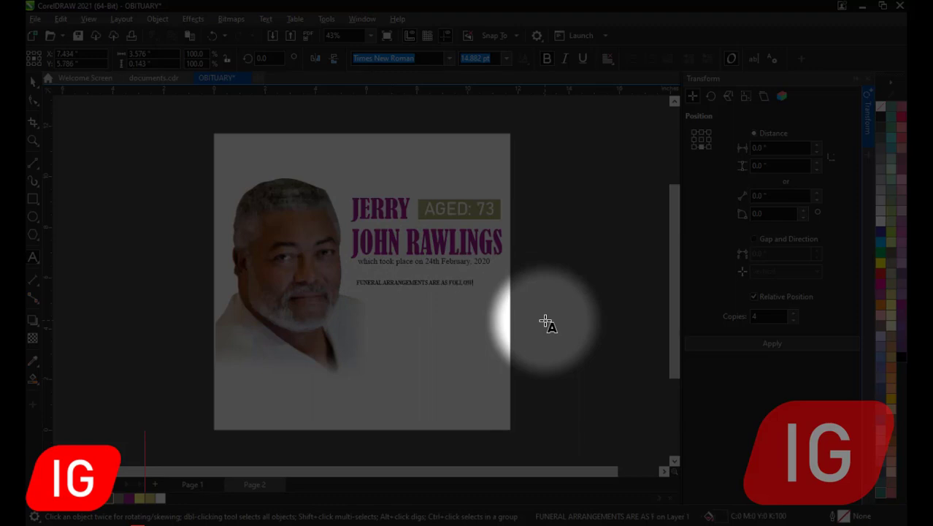
click(32, 84)
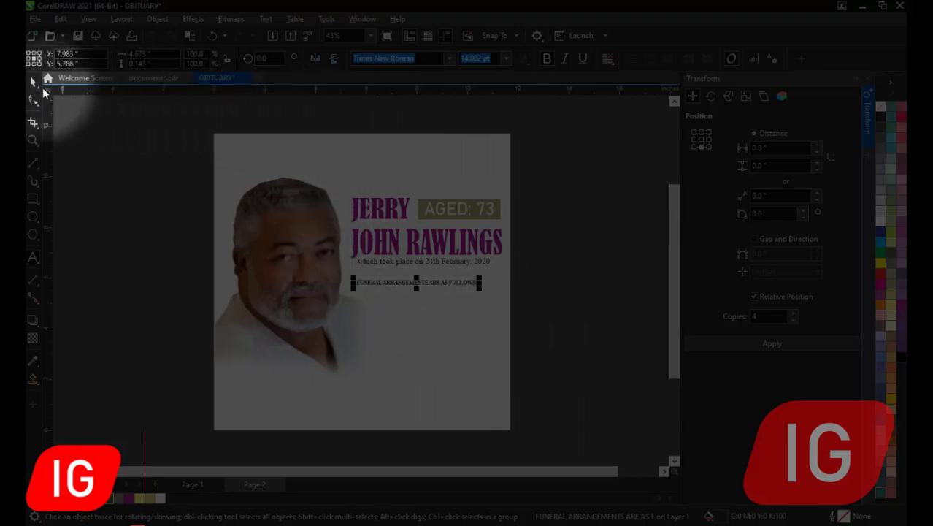
Step: Enlarge the "FUNERAL ARRANGEMENTS ARE AS FOLLOWS" heading to about 5.84 in wide and move it slightly down beneath the date line
drag(480, 288, 511, 308)
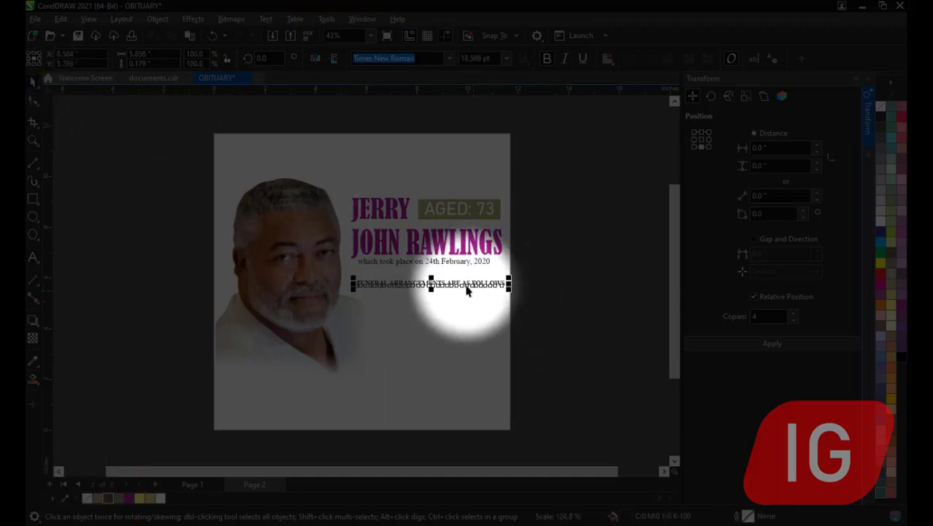
drag(463, 282, 458, 300)
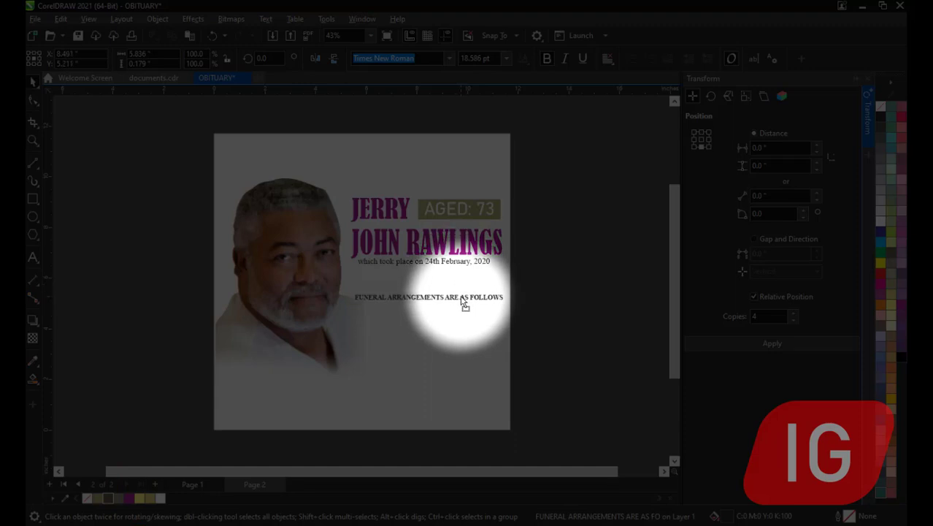
click(462, 303)
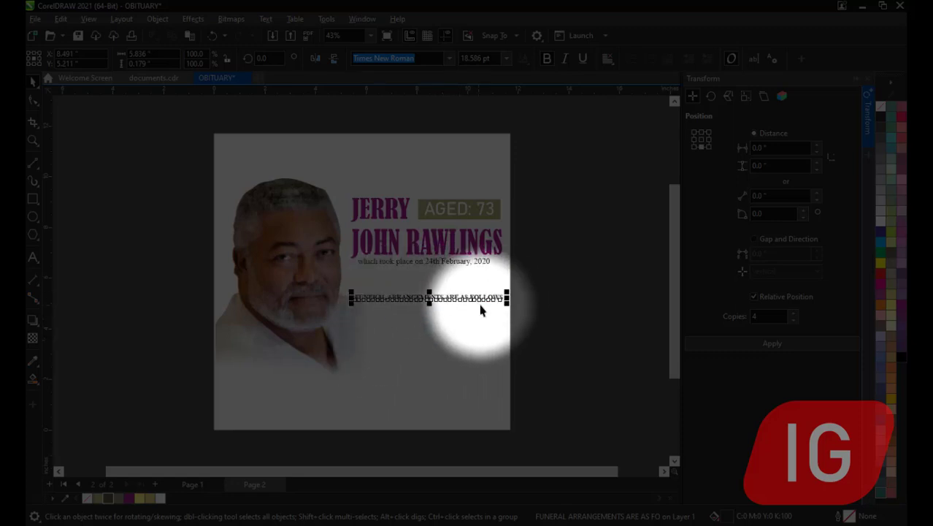
Step: Add the non-bold line "THERE WILL NO WAKE-KEEPING" beneath the funeral arrangements heading, separated from it by a blank line
click(629, 333)
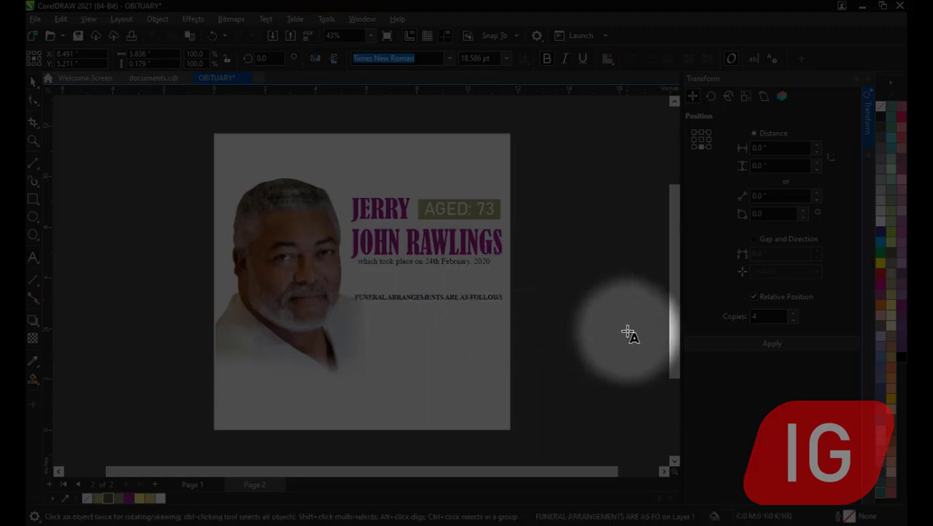
key(Tab)
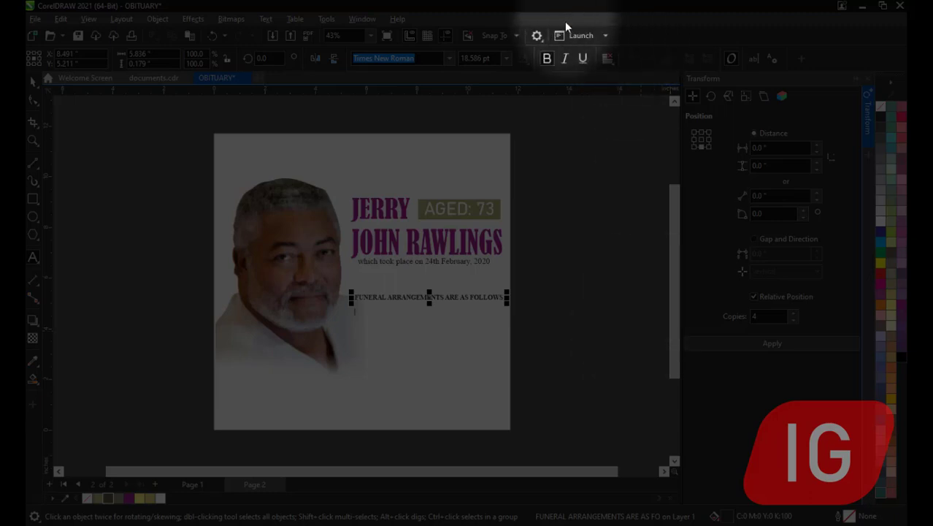
click(483, 267)
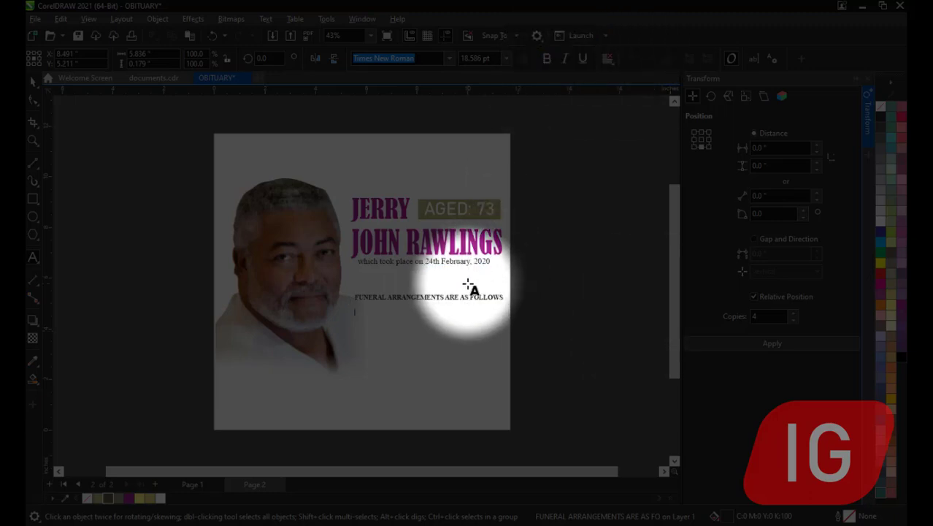
text(THERE WILL NO WAKE KEPPING)
key(BackSpace)
text(E)
key(BackSpace)
text(-KEEPING)
key(Escape)
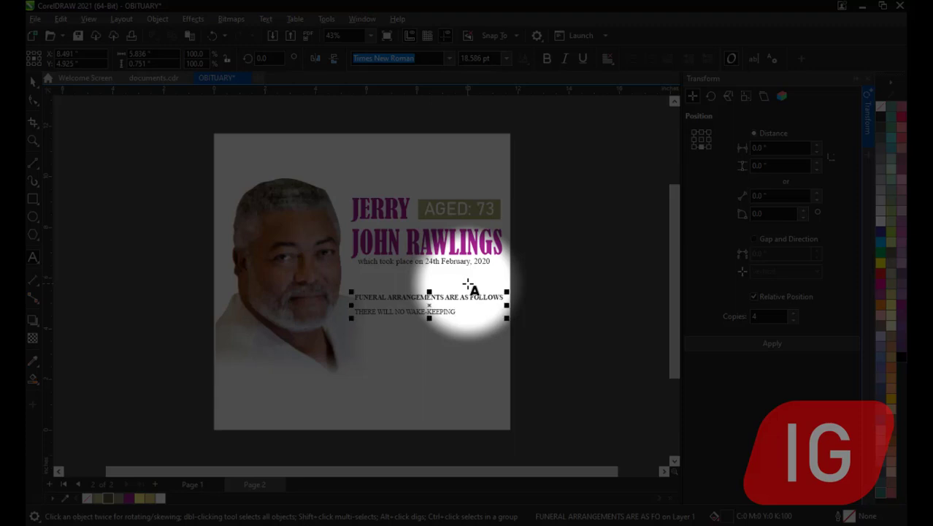
Step: Add a bold "BURIAL SERVICE" line under the wake-keeping line and start the line below it with "8:00AM ON"
key(F8)
text(BURIAL)
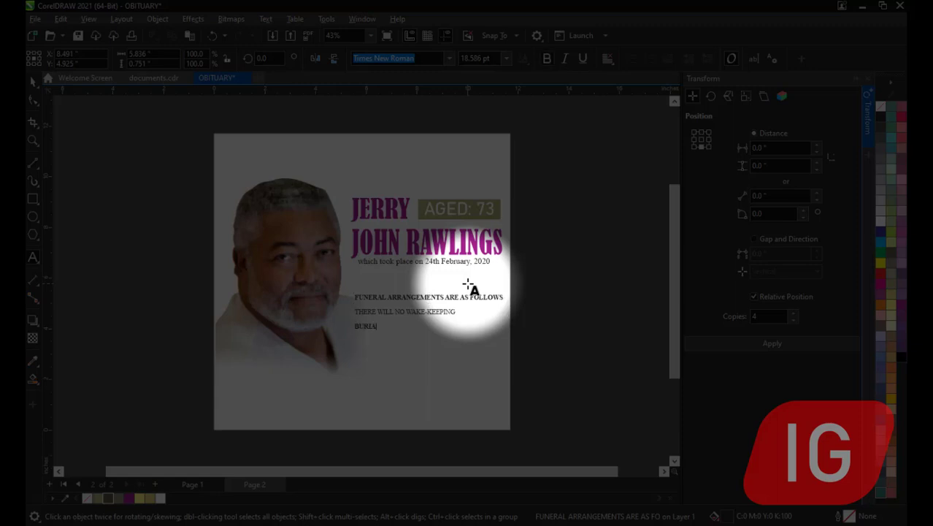
text( SERVICE)
text(D)
text(:00AM)
text( ON)
text( T)
key(BackSpace)
Step: Complete the burial service time line with "Saturday, 24th February, 2020" and finish editing the text block
text(Friday)
key(BackSpace)
key(BackSpace)
key(BackSpace)
key(BackSpace)
key(BackSpace)
key(BackSpace)
text(Saturday)
text(, 5)
text(h February)
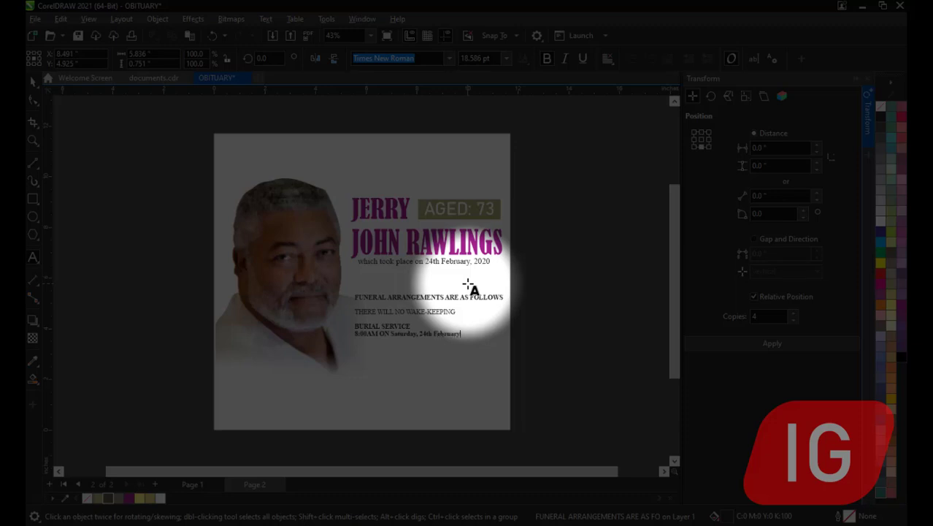
text(, 2020)
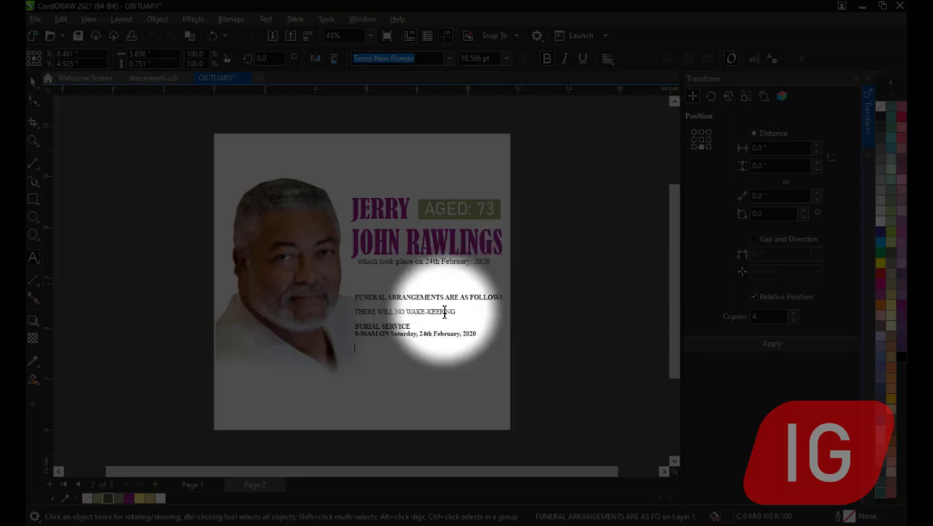
click(430, 310)
click(32, 81)
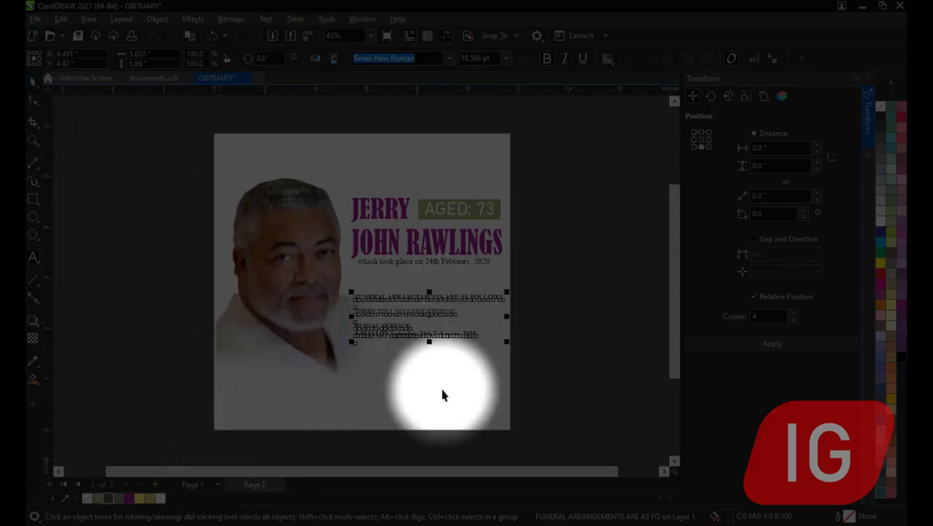
click(583, 327)
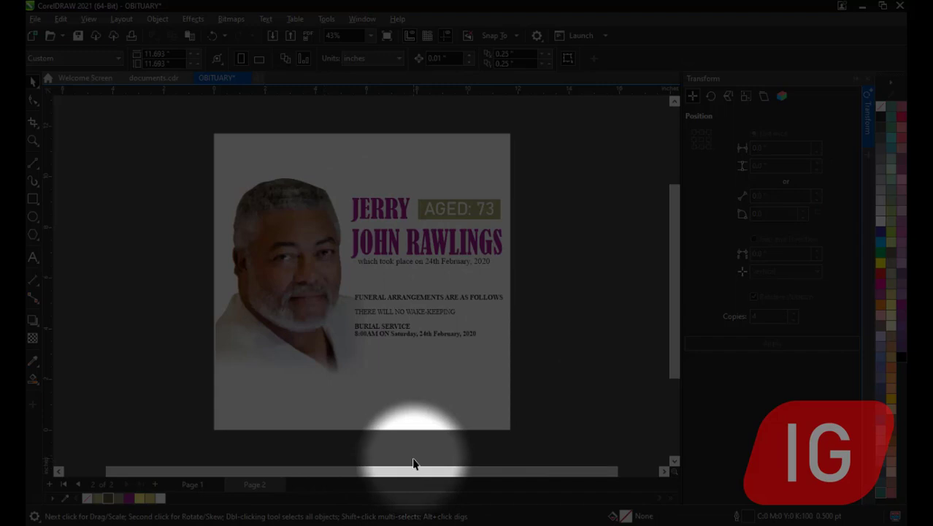
Step: Draw a rectangle about 5.21 by 0.73 in beneath the burial service text, roughly aligned with the text's left edge
click(33, 198)
drag(343, 357, 414, 379)
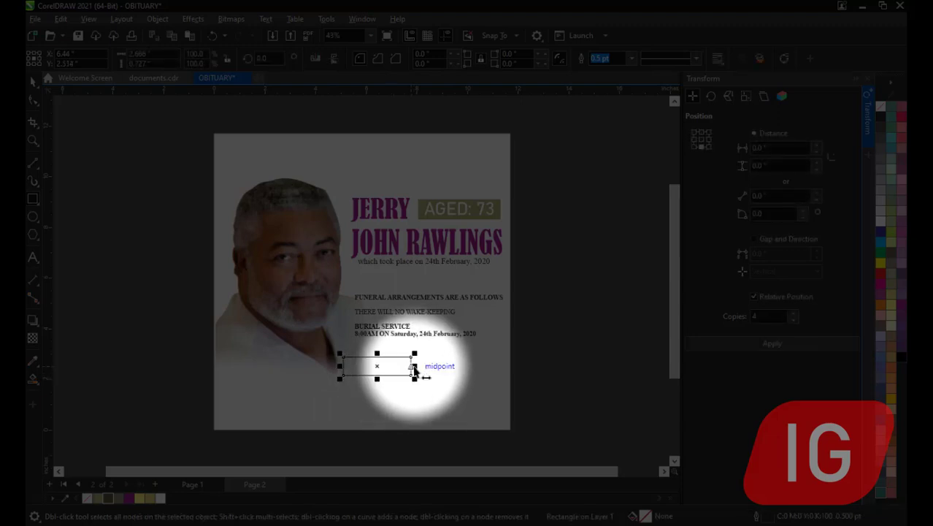
mouse_move(414, 369)
mouse_down()
mouse_move(494, 369)
mouse_move(421, 372)
mouse_up()
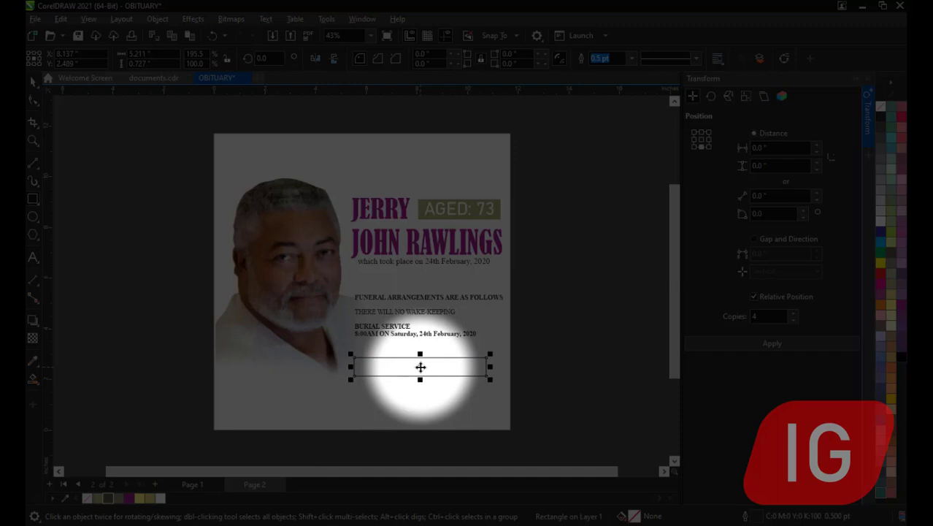
Step: Duplicate the rectangle, align the copy over the original and narrow it to about 2.59 in so it covers the left half
key(ctrl+d)
key(F10)
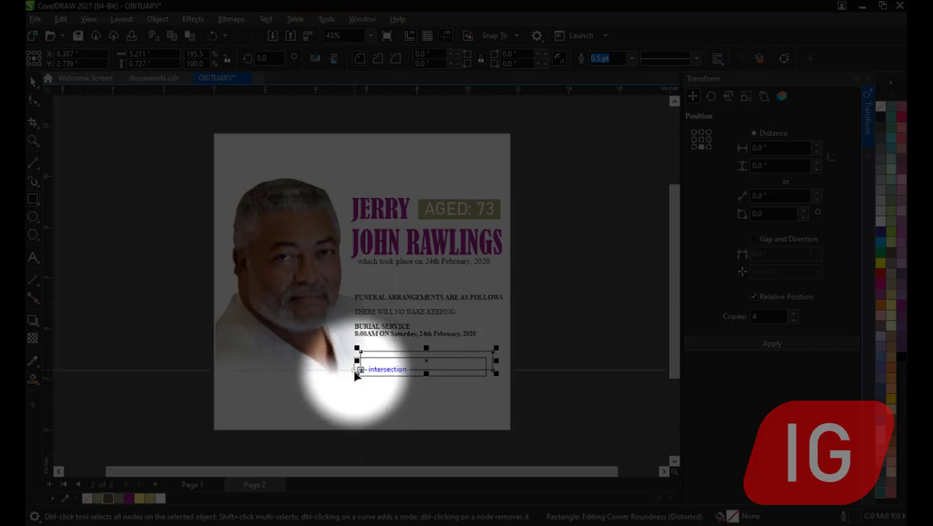
click(356, 376)
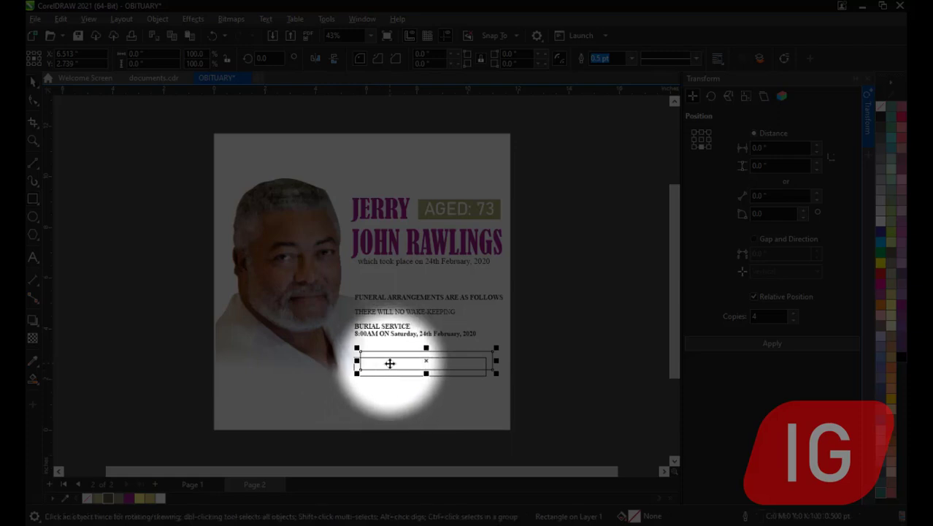
drag(389, 364, 383, 370)
drag(541, 361, 424, 368)
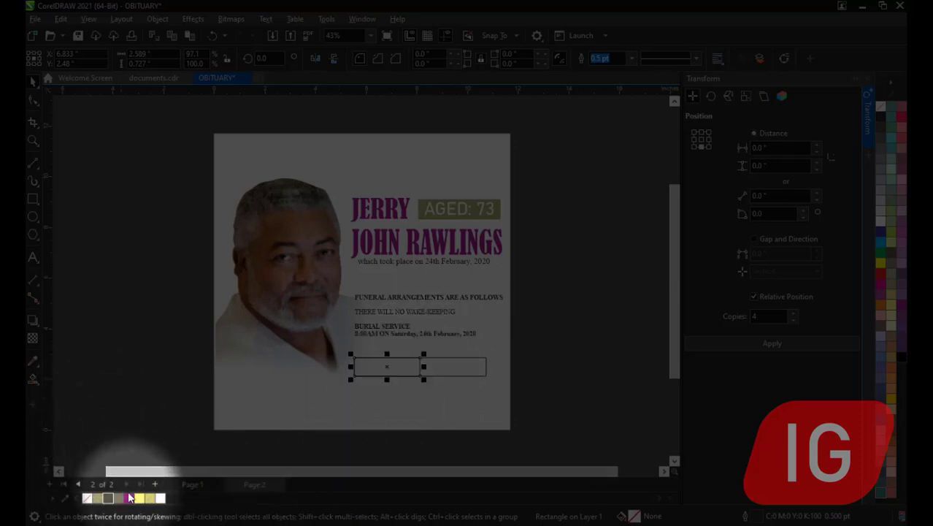
Step: Fill the bar's left half with Blue Purple and its right half with the age badge's olive green, and remove both outlines
click(128, 498)
click(458, 365)
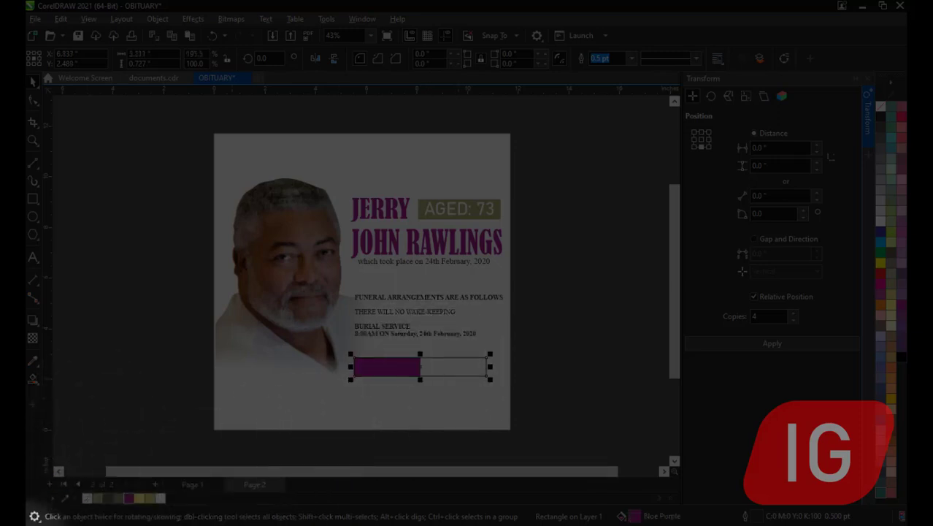
click(110, 498)
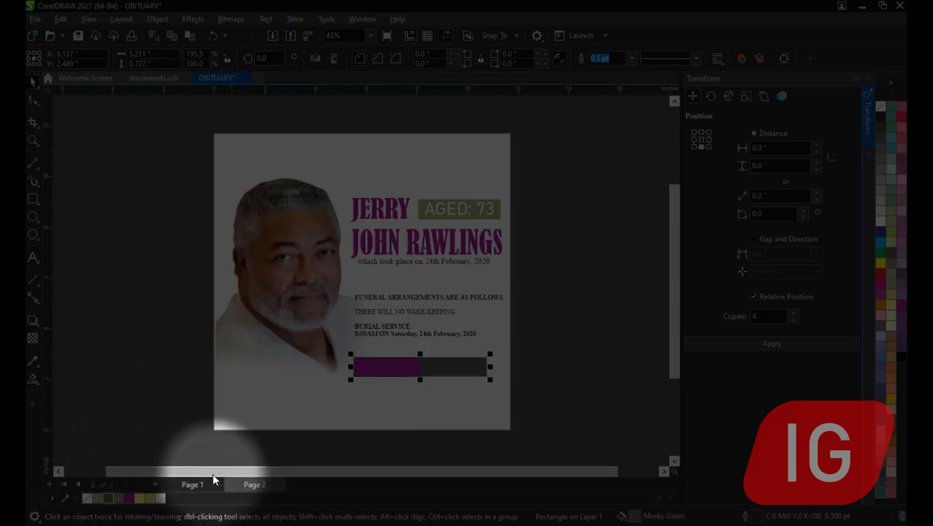
click(139, 498)
click(118, 499)
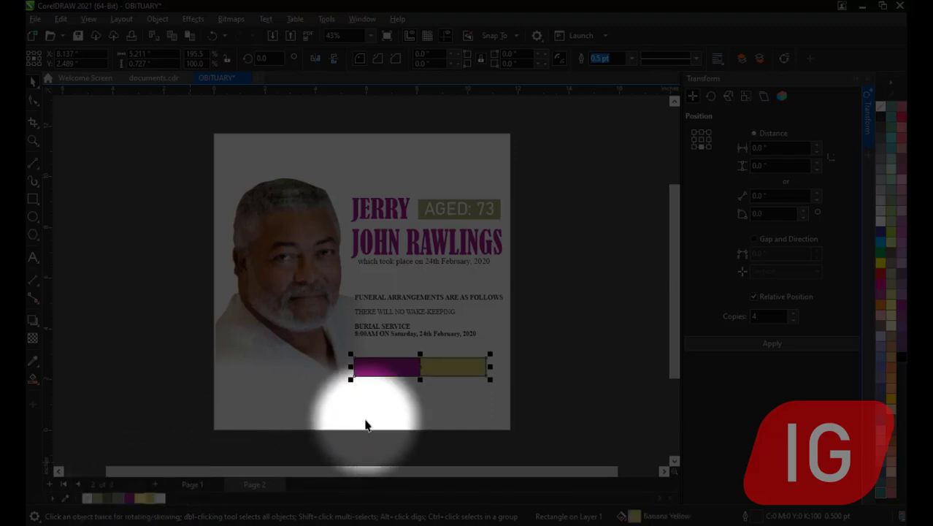
click(108, 497)
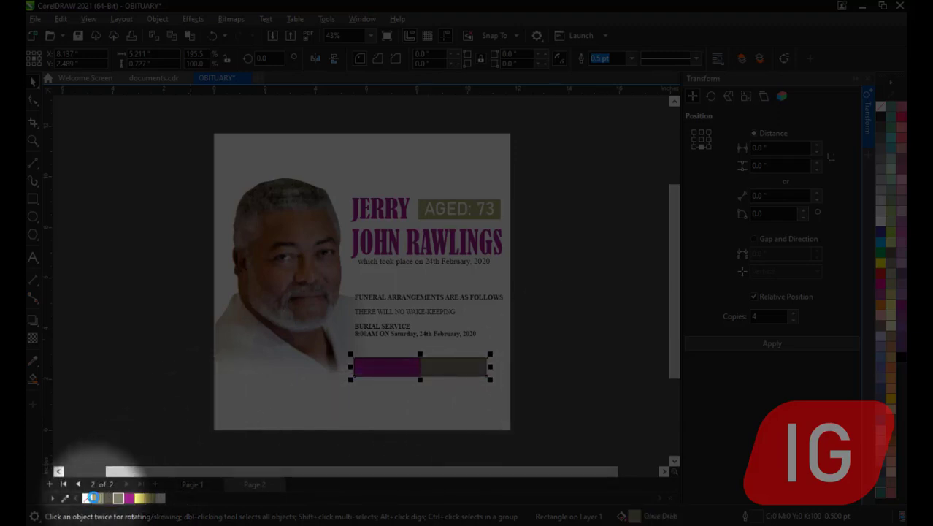
drag(501, 333, 291, 398)
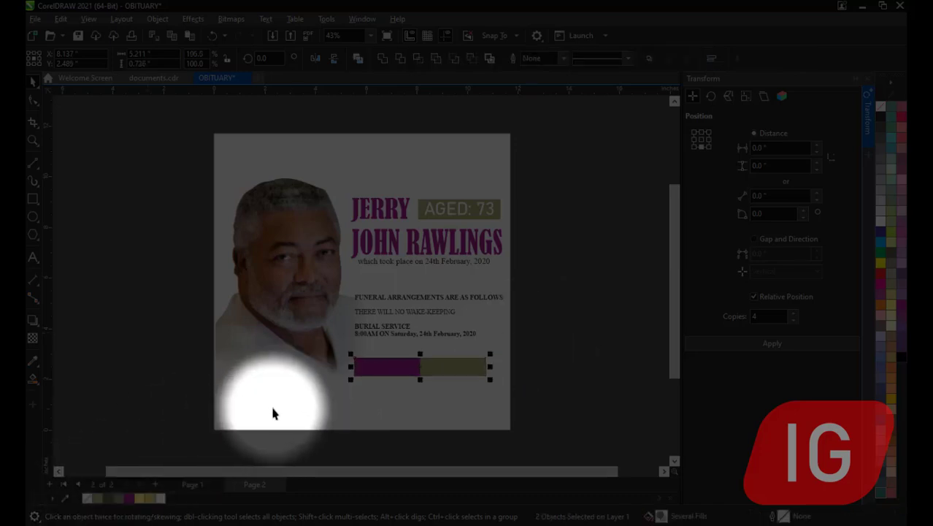
Step: Draw a horizontal line about 6.01 in long behind the two-colour bar and nudge both rectangles up to centre them on it
click(27, 160)
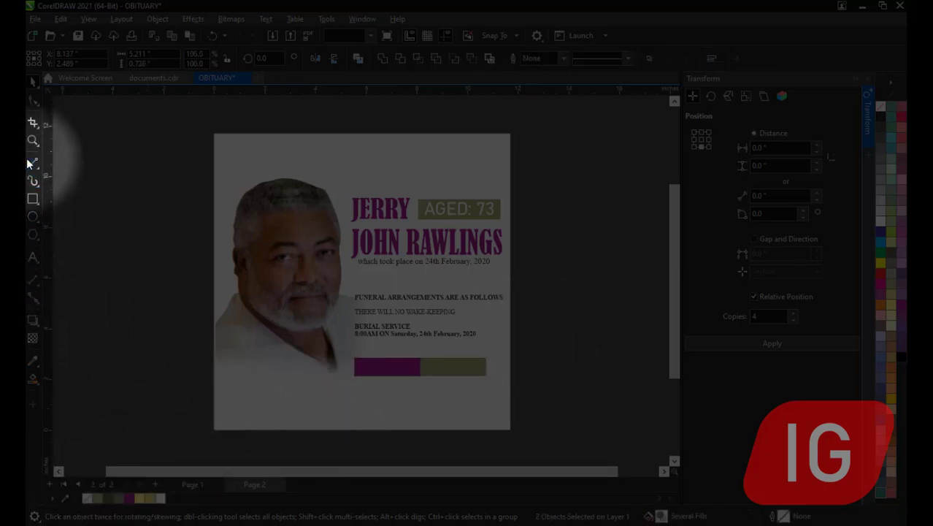
drag(340, 368, 500, 365)
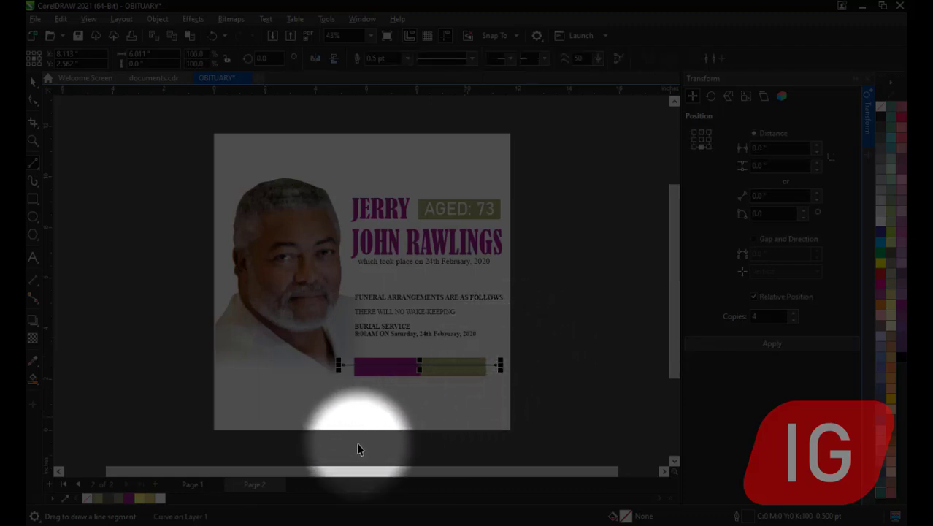
key(space)
drag(344, 449, 492, 323)
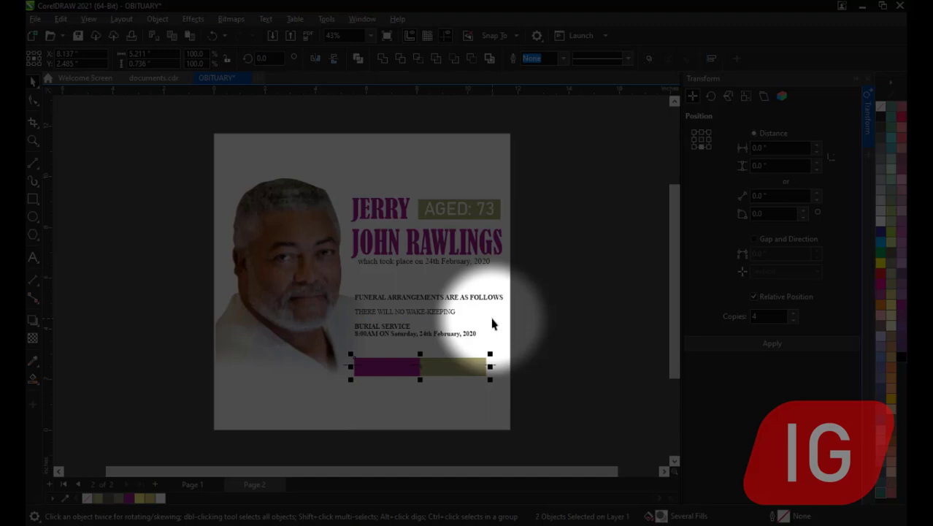
key(Up)
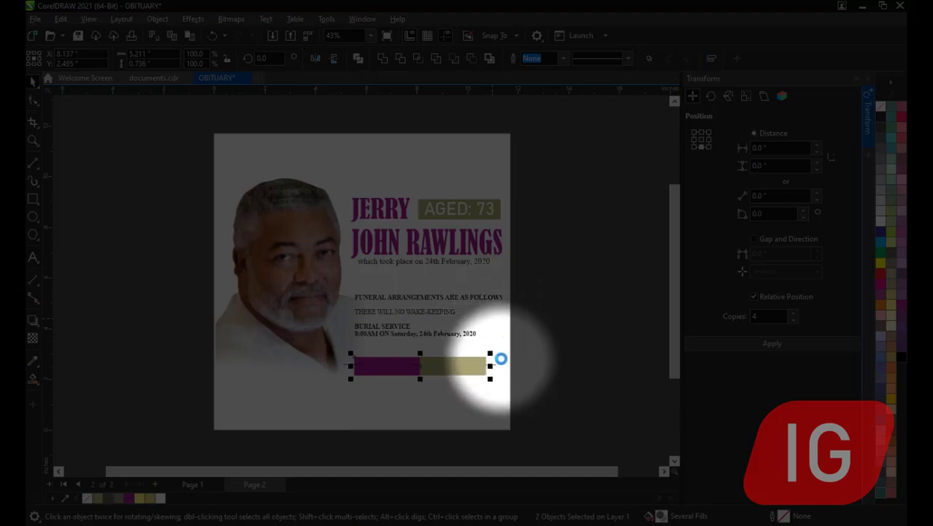
click(539, 363)
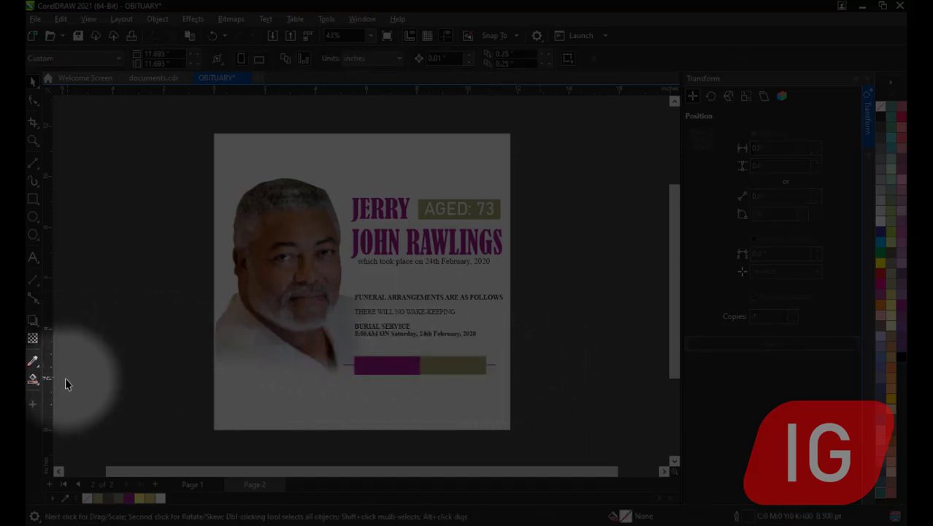
Step: Add a text object beneath the two-colour bar reading "DRESS CODE: Black" with "State Burial" on a second line
click(33, 257)
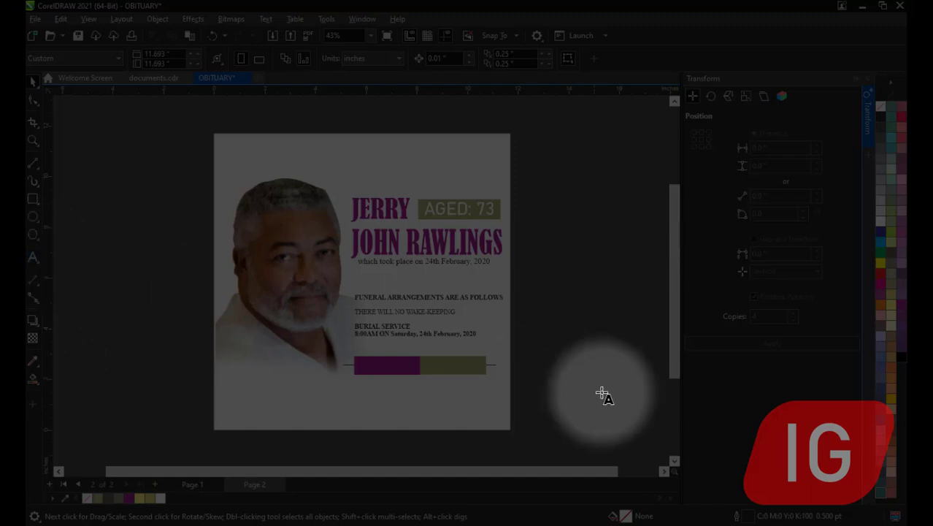
click(366, 412)
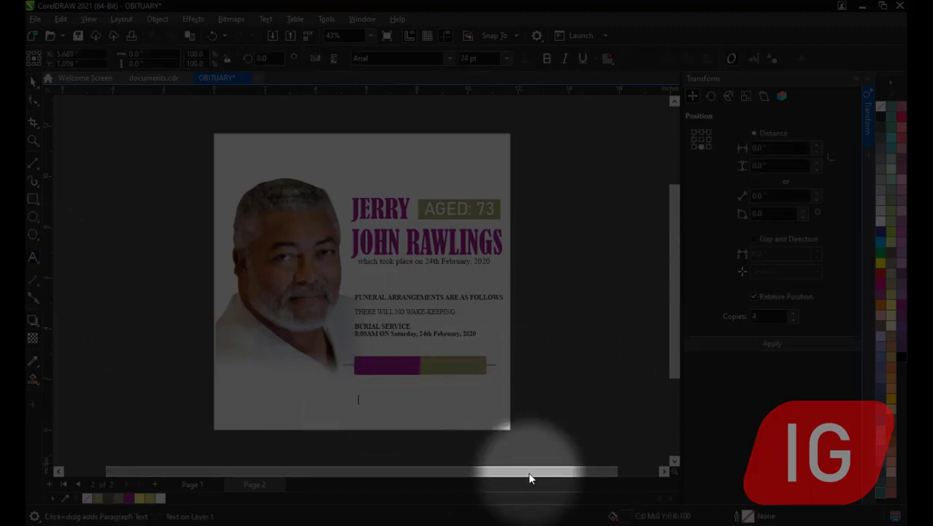
text(DRESS CODE)
text(: Black)
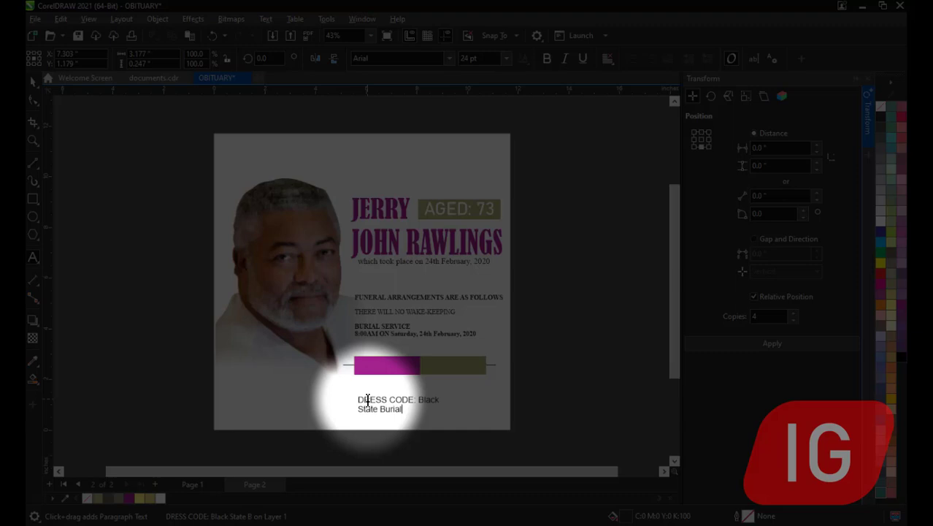
Step: Move the "DRESS CODE: Black" line onto the bar's olive half, scale it to about 16.5 pt to fit, and make it bold
key(ctrl+space)
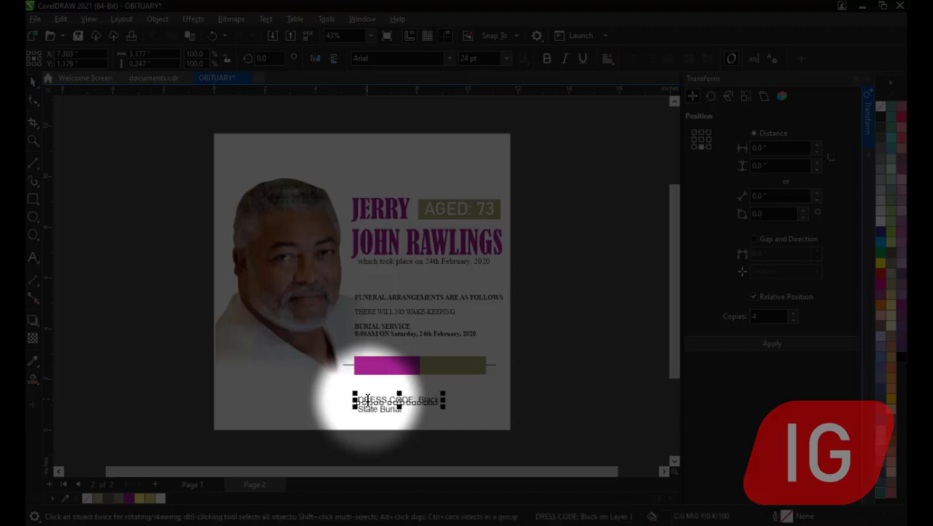
drag(368, 399, 438, 371)
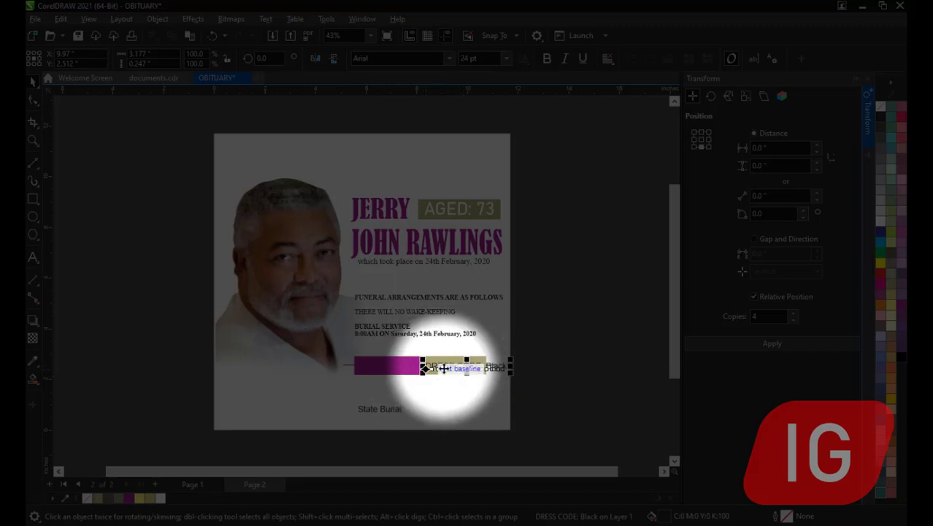
click(506, 58)
click(468, 159)
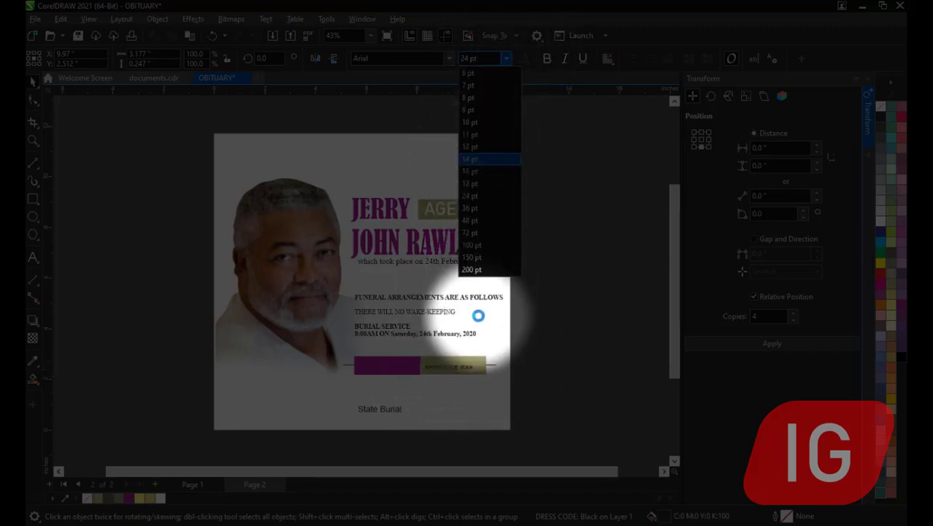
mouse_move(476, 360)
mouse_down()
mouse_move(492, 361)
mouse_move(484, 353)
mouse_up()
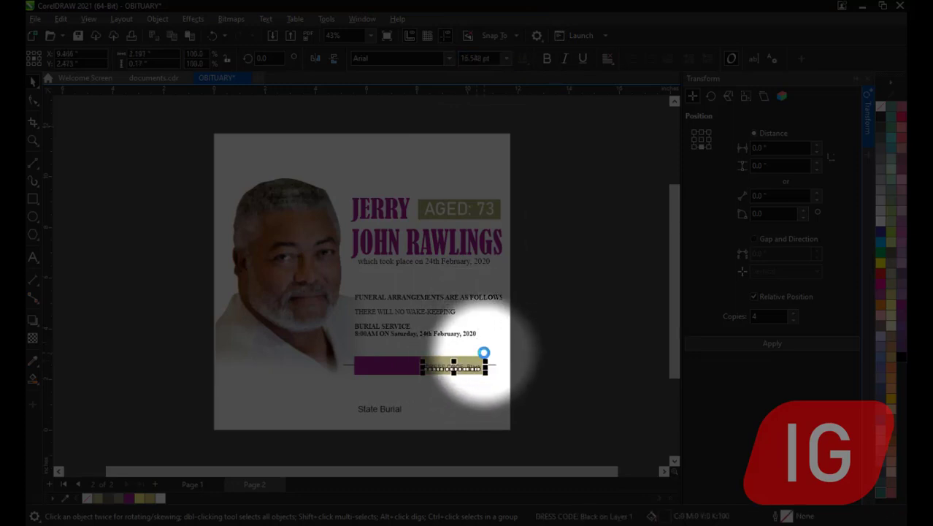
click(547, 59)
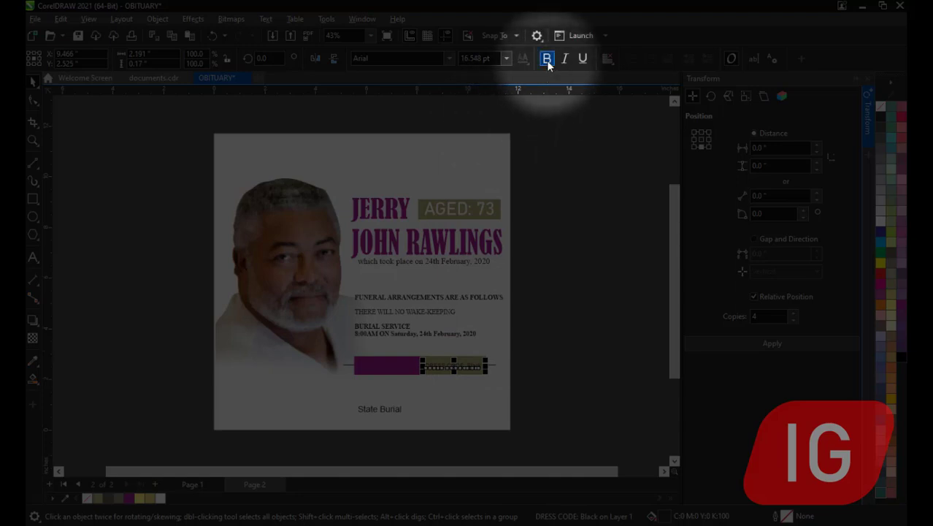
Step: Move the "State Burial" line onto the bar's purple half, reduce it to 16 pt and make it bold
drag(388, 413, 396, 376)
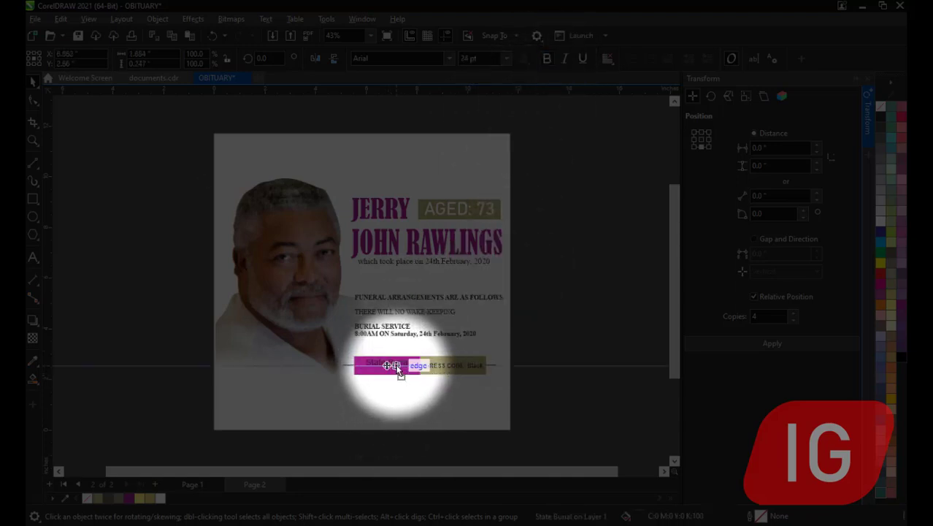
click(506, 59)
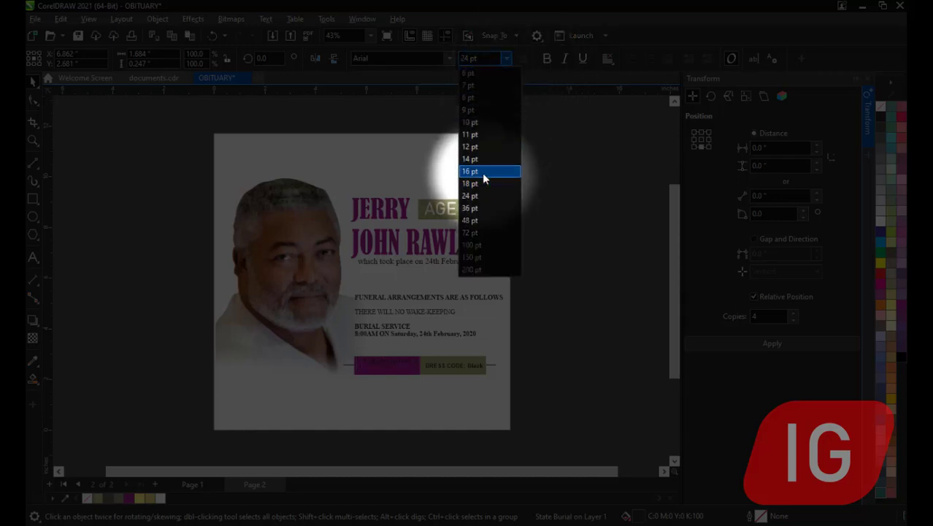
click(482, 172)
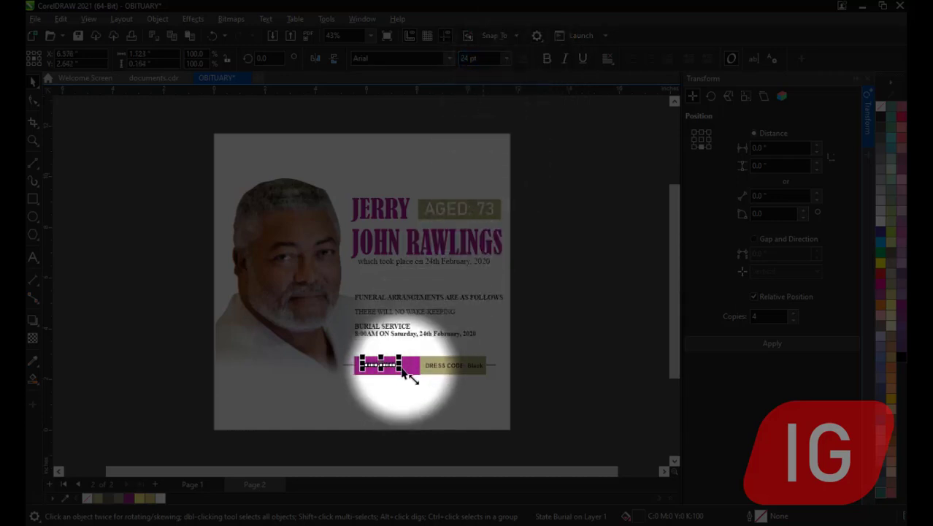
scroll(409, 385, up, 1)
scroll(410, 384, up, 2)
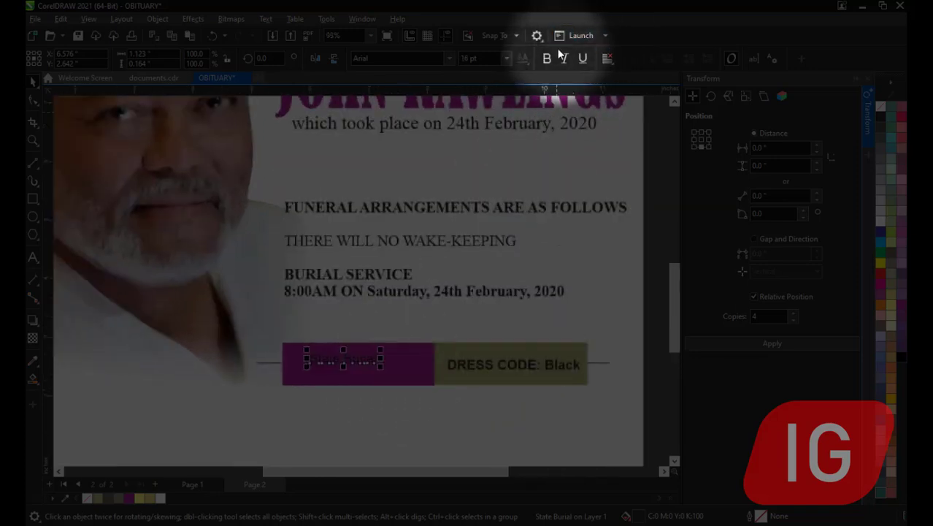
click(547, 58)
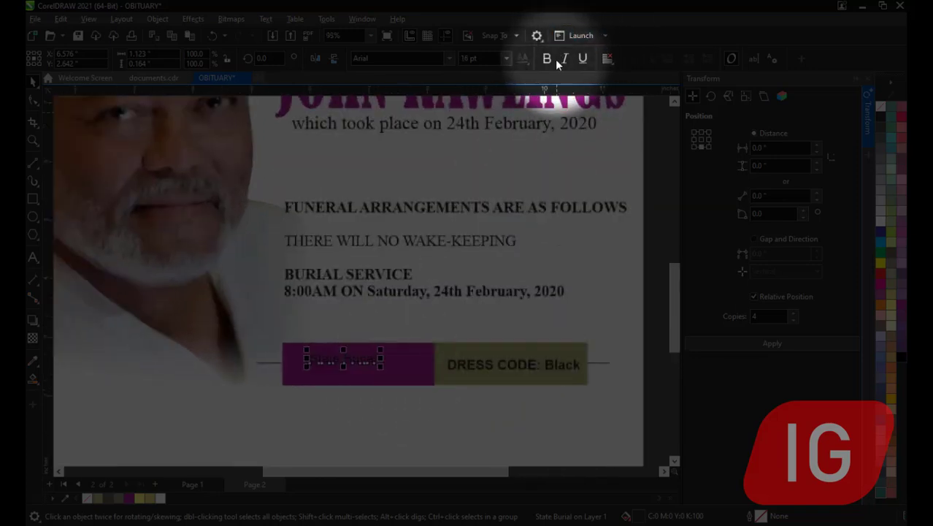
Step: Set the font size of both the "State Burial" and "DRESS CODE: Black" labels to 18 pt
click(531, 371)
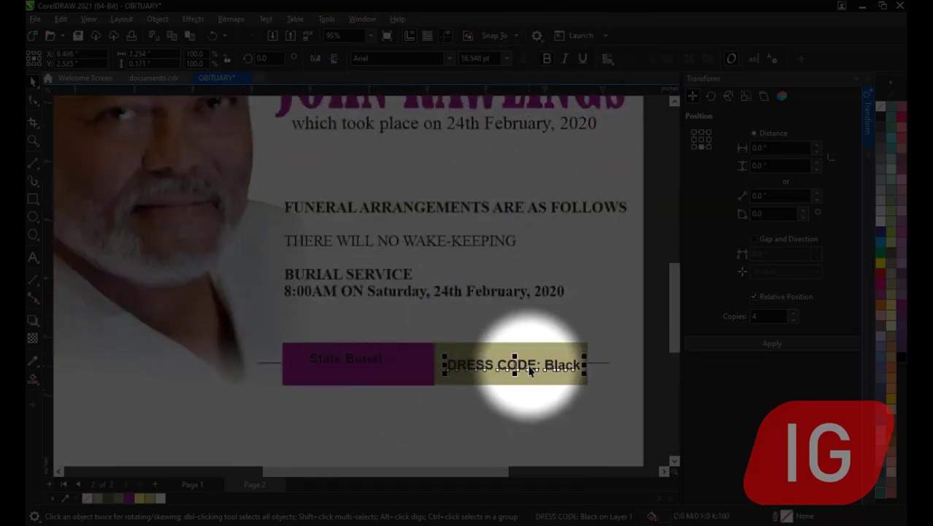
click(364, 368)
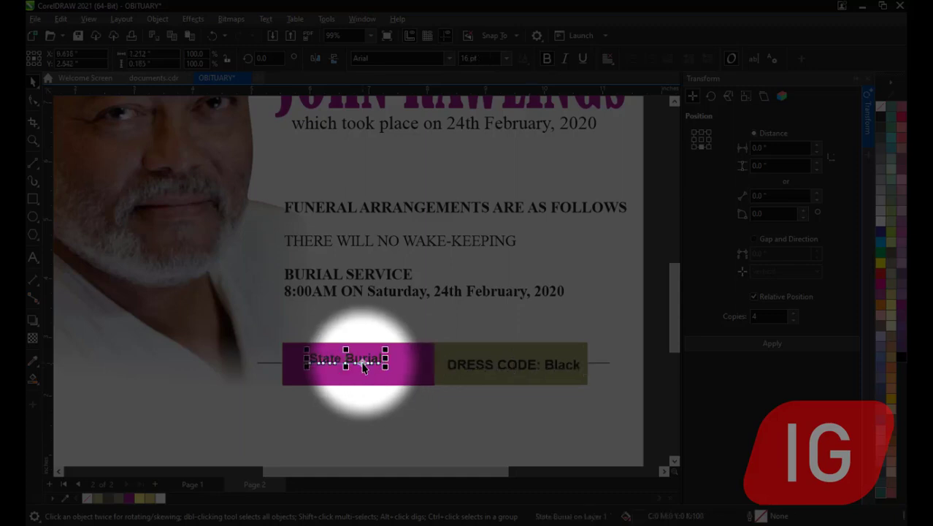
click(506, 58)
click(471, 171)
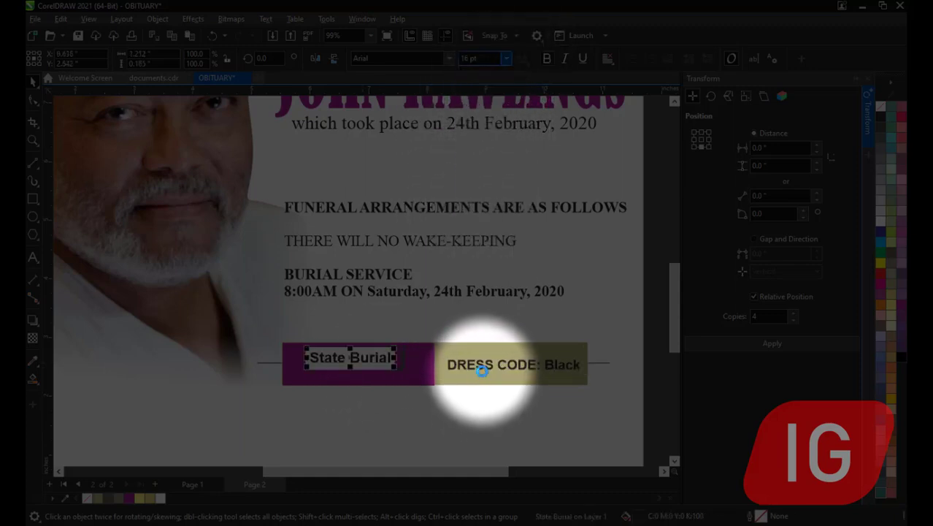
click(484, 346)
click(507, 58)
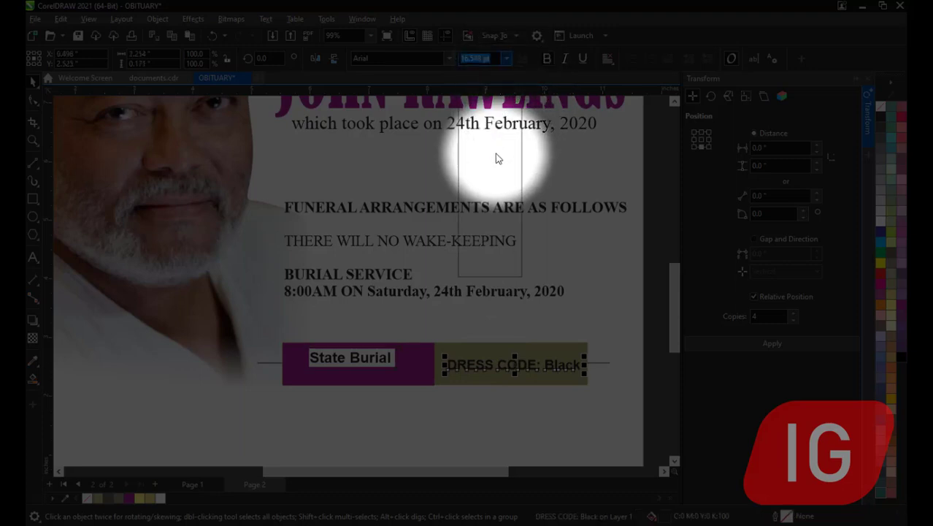
click(471, 183)
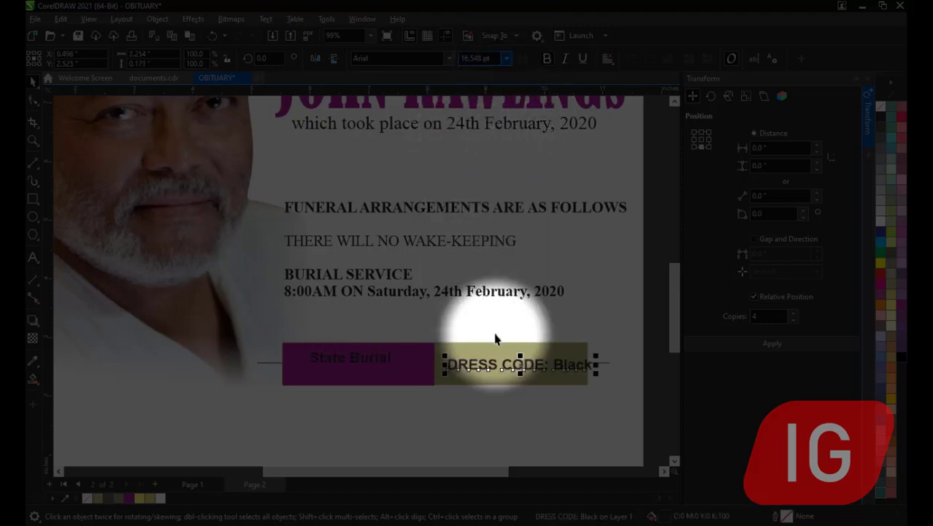
Step: Reposition both labels so each sits vertically centred within its own half of the two-colour bar
mouse_move(519, 367)
mouse_down()
mouse_move(507, 363)
mouse_move(515, 367)
mouse_up()
click(380, 359)
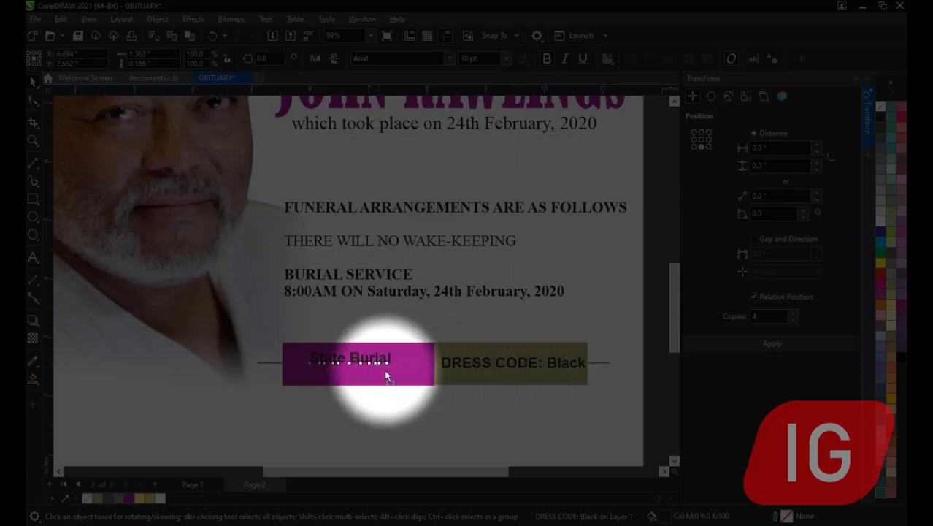
drag(387, 376, 381, 371)
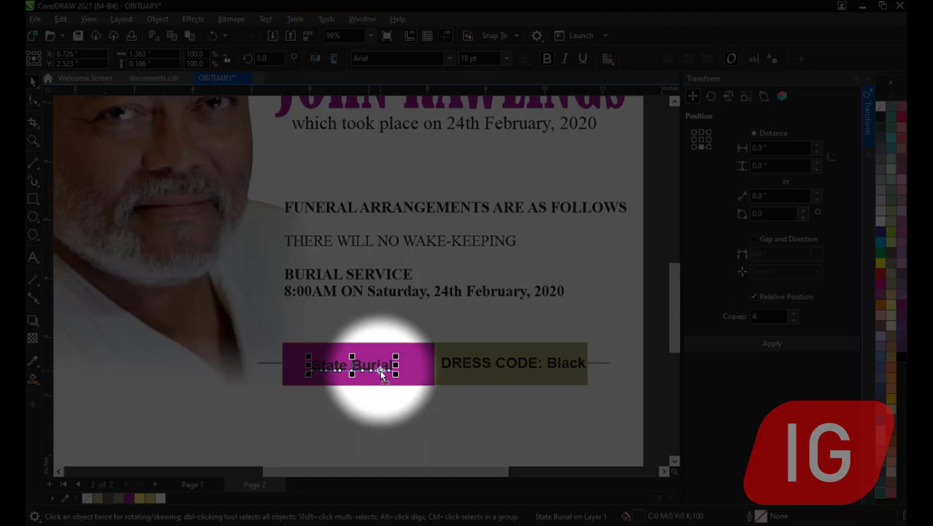
Step: Fill the "State Burial" and "DRESS CODE: Black" labels with white
shift+click(465, 367)
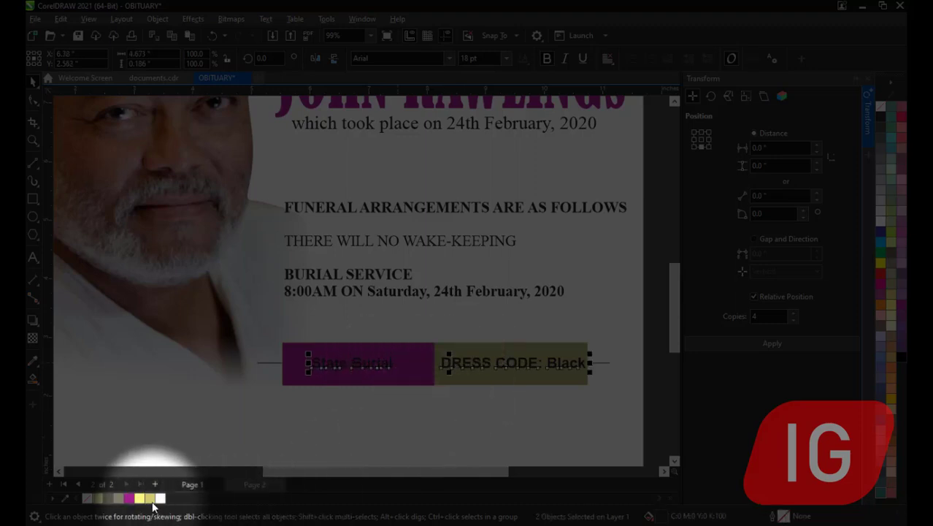
click(162, 499)
scroll(338, 376, down, 3)
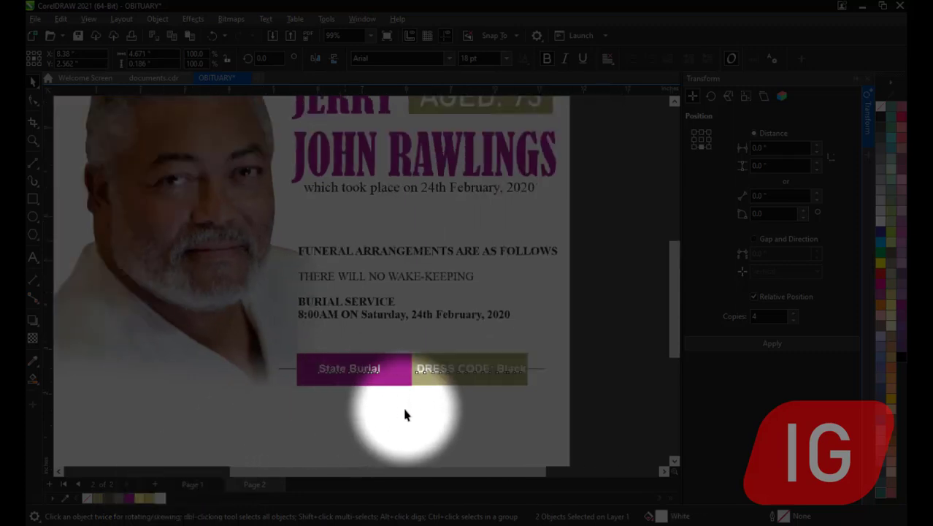
click(494, 418)
scroll(544, 374, down, 2)
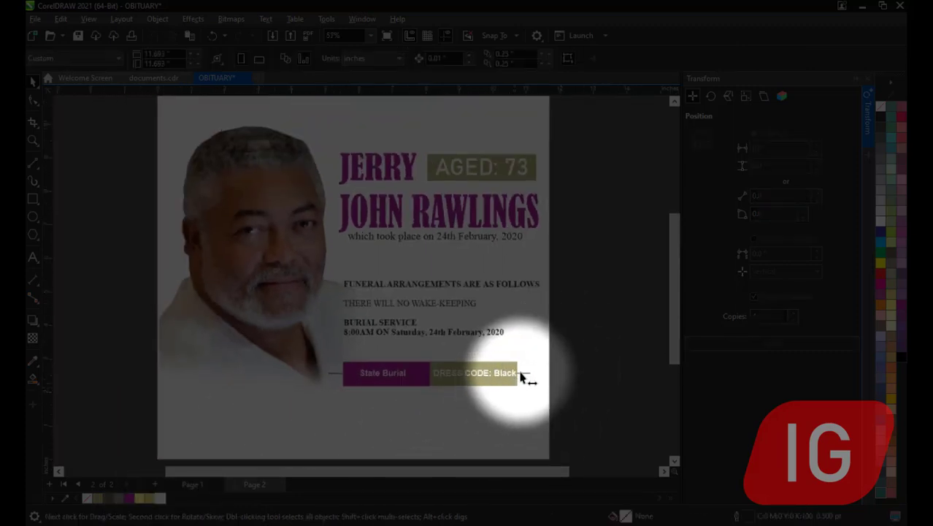
Step: Stretch the olive rectangle's right edge to about 5.37 in total width and extend the line's right end slightly past it
click(521, 377)
mouse_move(522, 376)
mouse_down()
mouse_move(535, 375)
mouse_move(527, 376)
mouse_up()
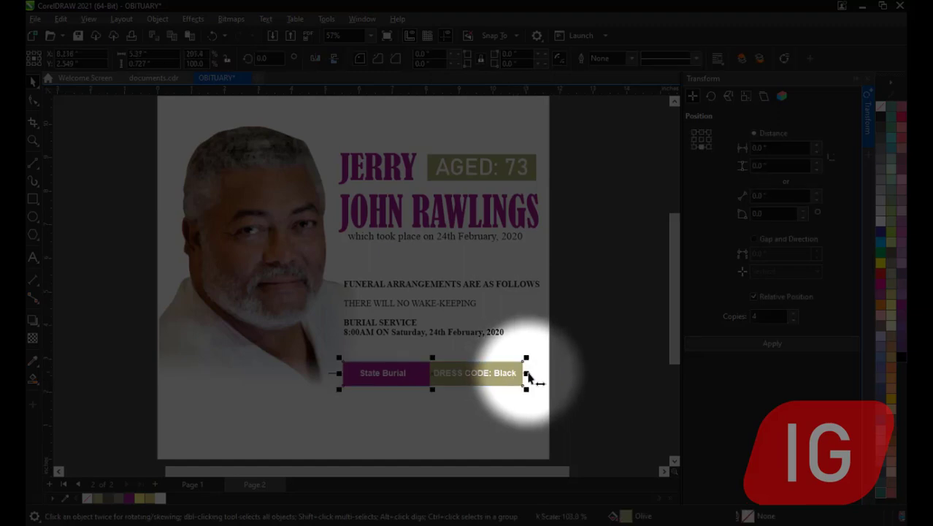
click(528, 378)
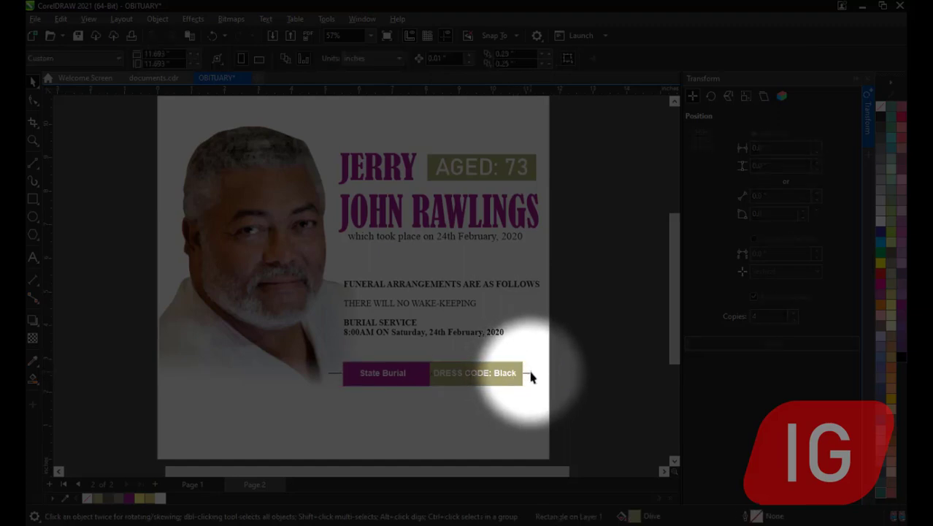
click(526, 378)
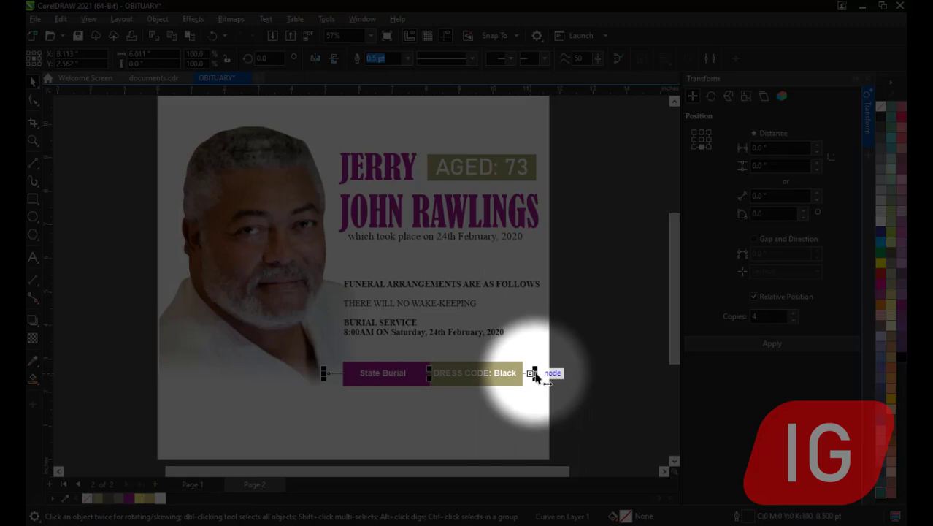
drag(533, 377, 538, 379)
click(597, 391)
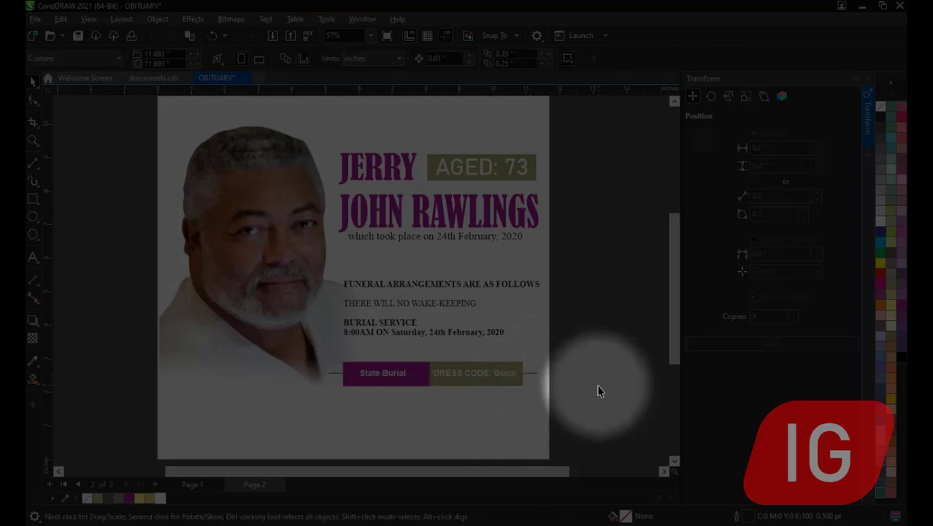
scroll(597, 391, down, 1)
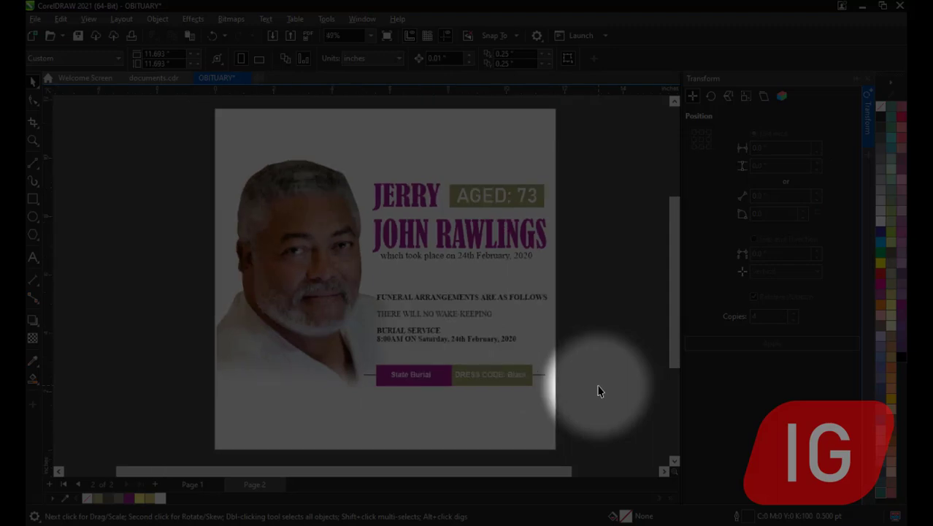
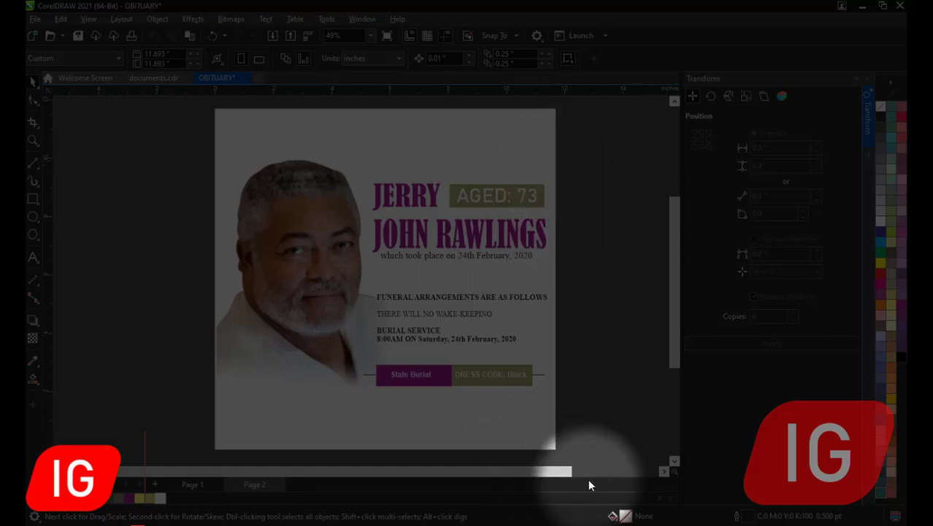
Step: Draw a rectangle across the bottom edge of the page, about 11.72 in wide and 0.80 in tall
click(33, 198)
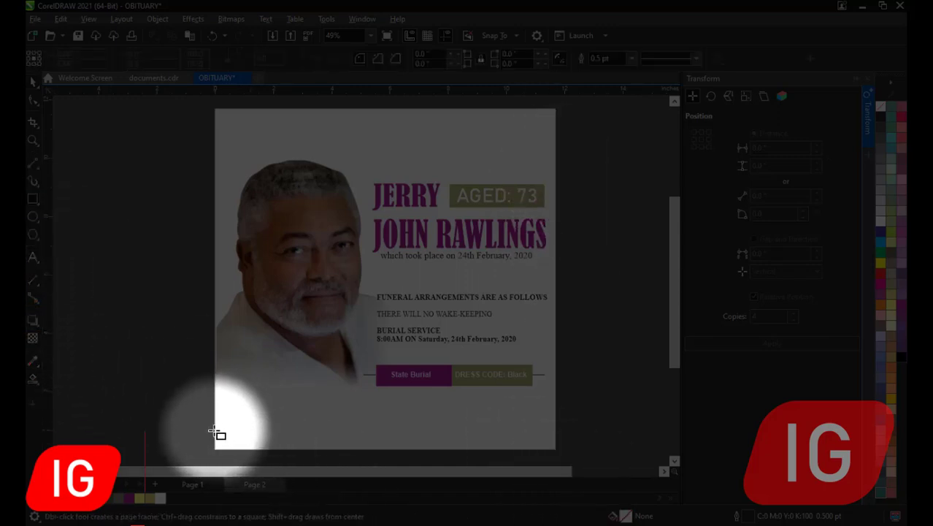
drag(217, 437, 559, 453)
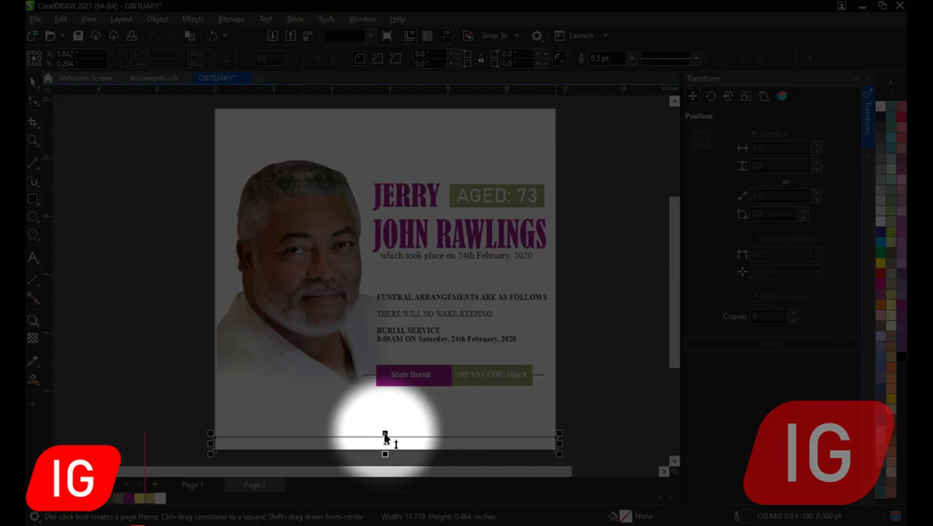
drag(385, 436, 386, 424)
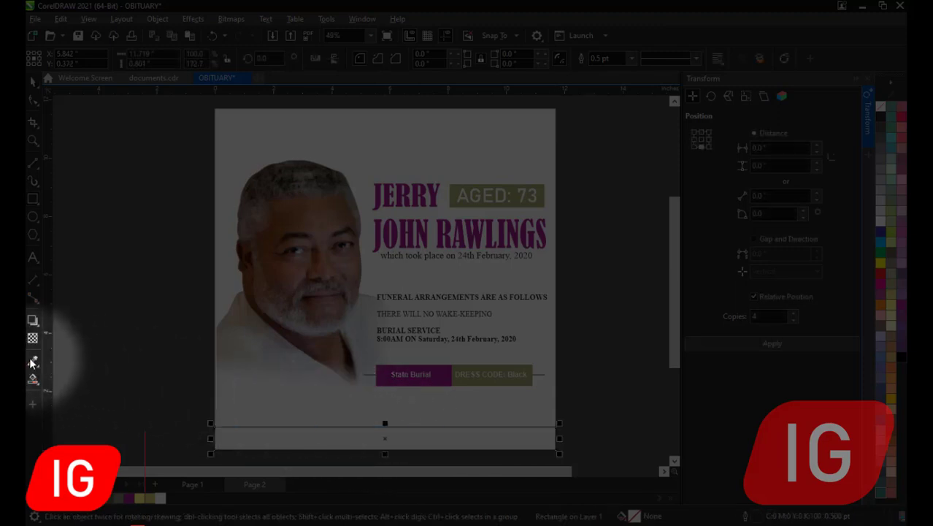
Step: Add the text "All Friends and Sympathizers are Cordially Invited!" and place it inside the rectangle along the page's bottom edge
click(33, 258)
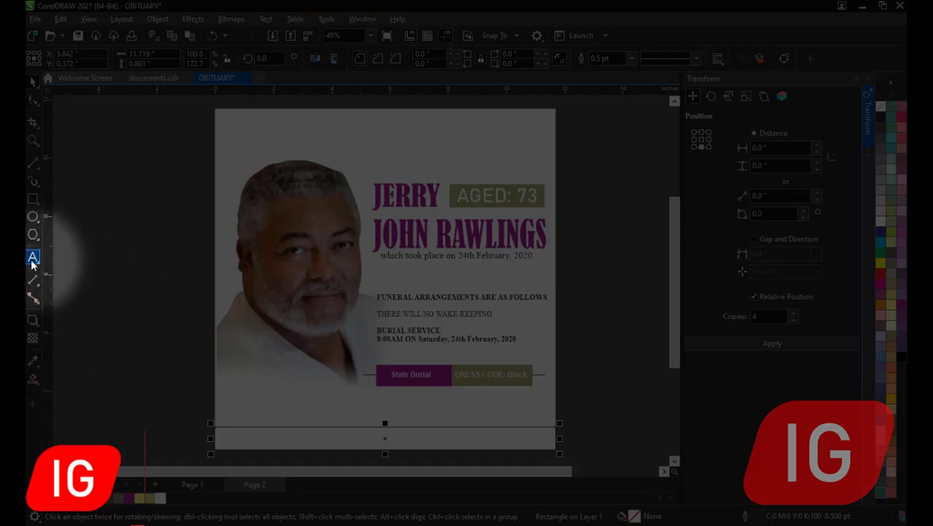
click(146, 392)
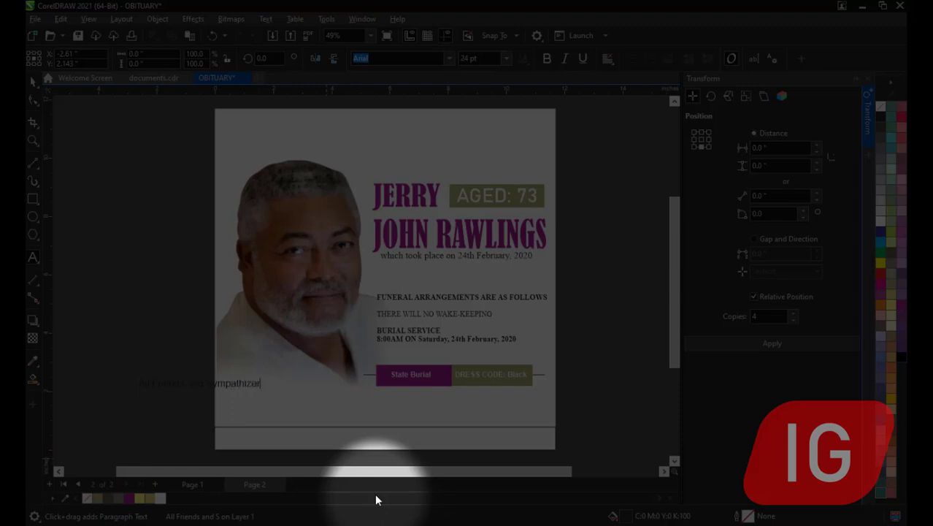
text(are Cordially Inv)
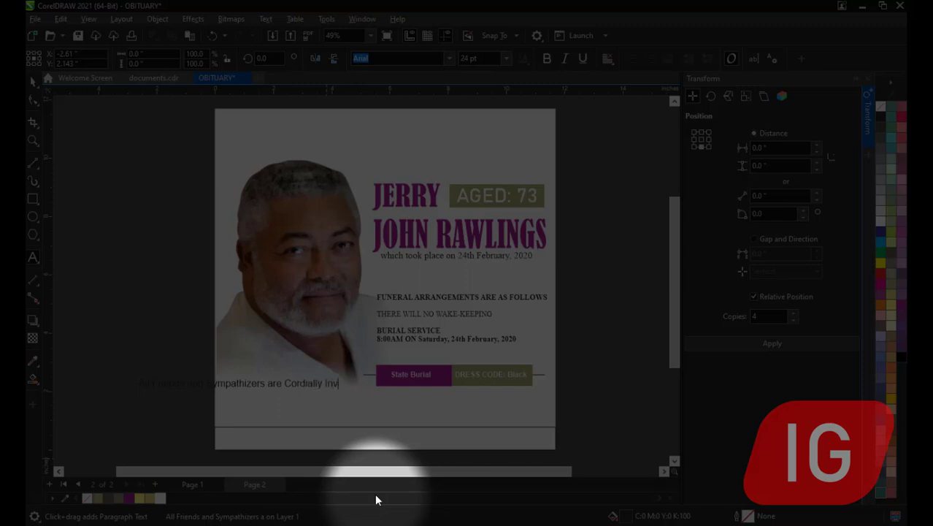
text(ited!)
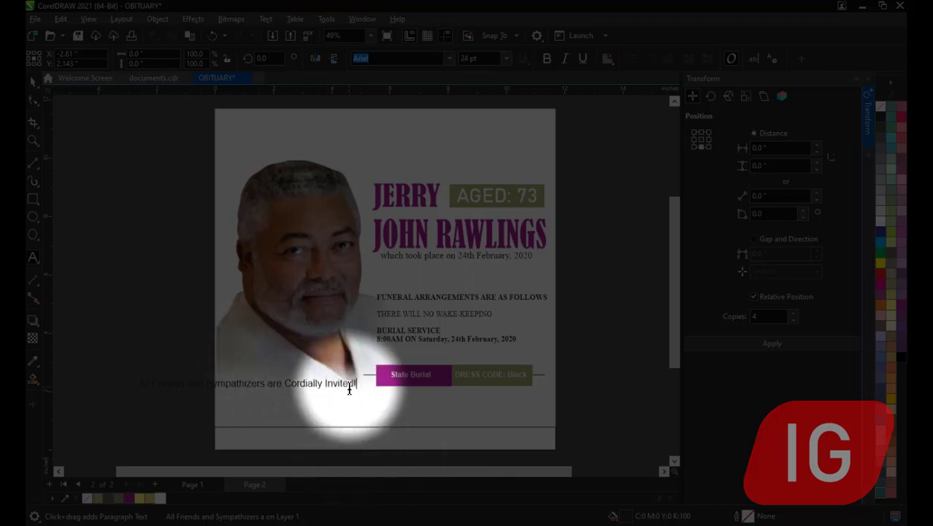
click(33, 80)
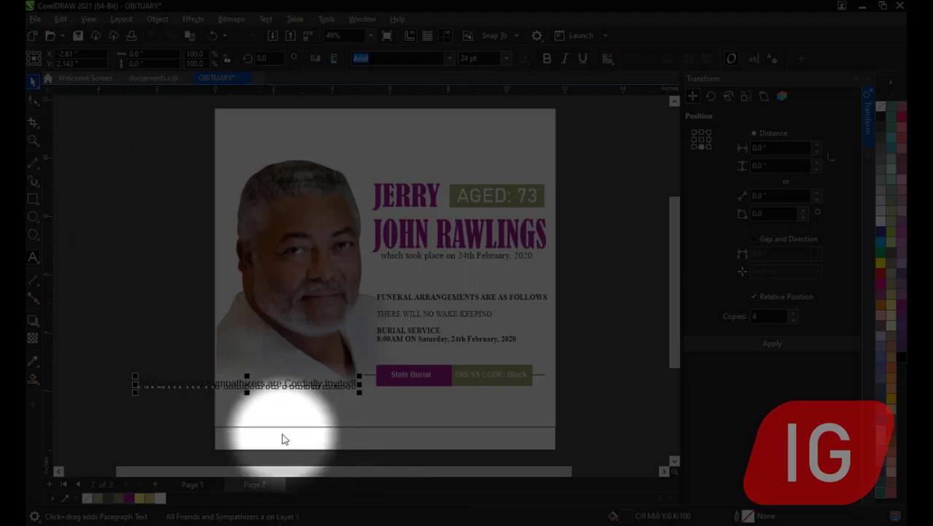
drag(246, 382, 351, 436)
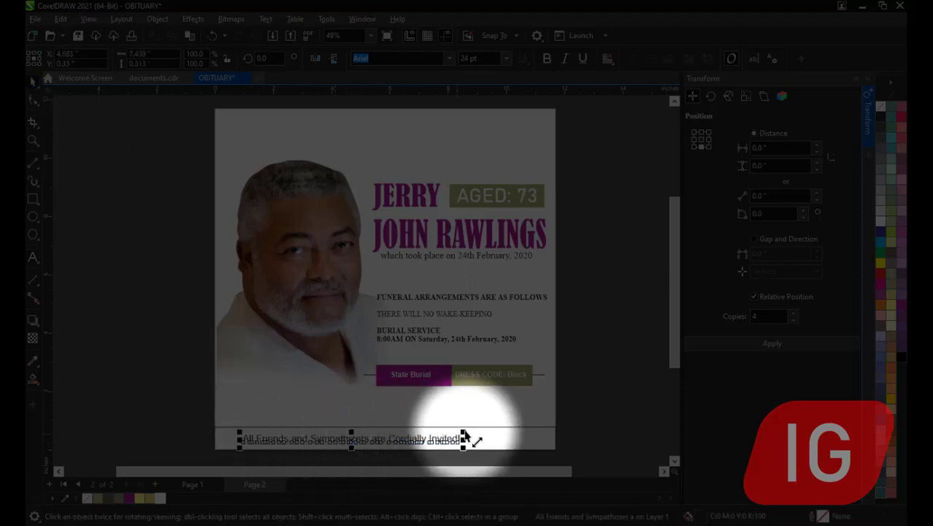
Step: Enlarge the invitation line to about 10.02 in wide, and fill the bottom rectangle with Blue Purple and no outline
drag(463, 436, 541, 418)
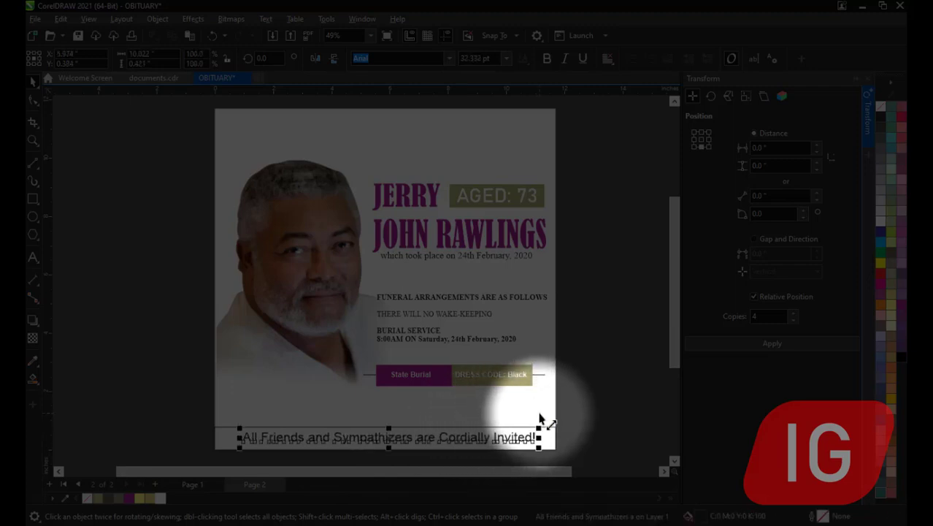
click(546, 438)
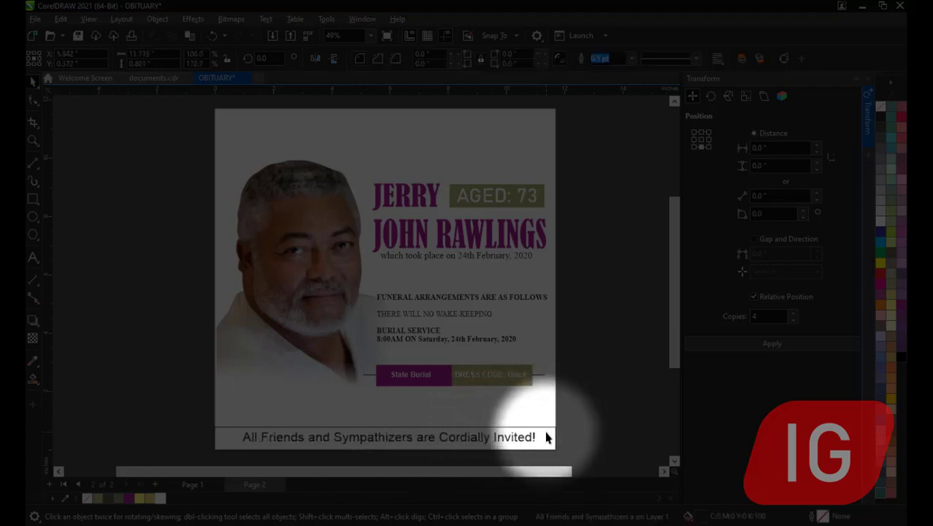
click(130, 498)
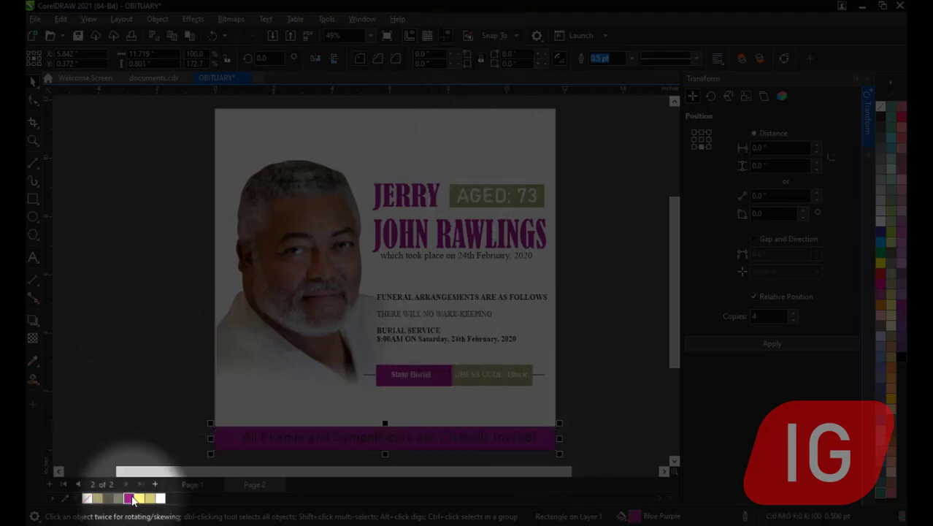
right_click(86, 499)
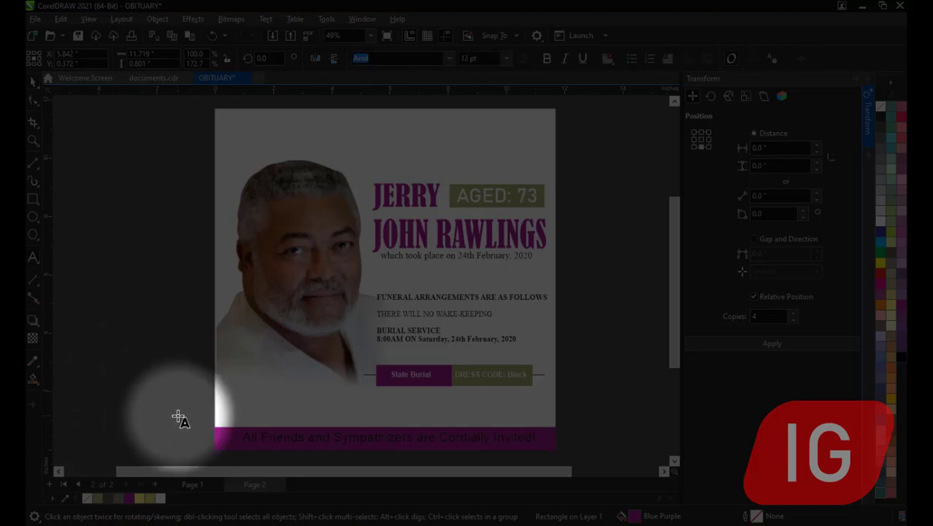
Step: Fill the invitation line with white, enlarge it to about 11.00 in wide and centre it in the purple strip
click(262, 442)
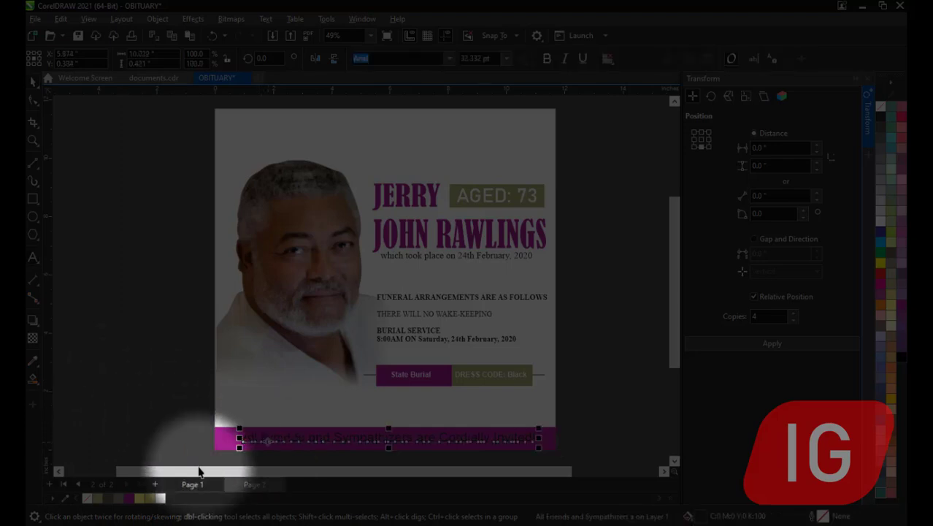
click(161, 498)
drag(238, 448, 214, 460)
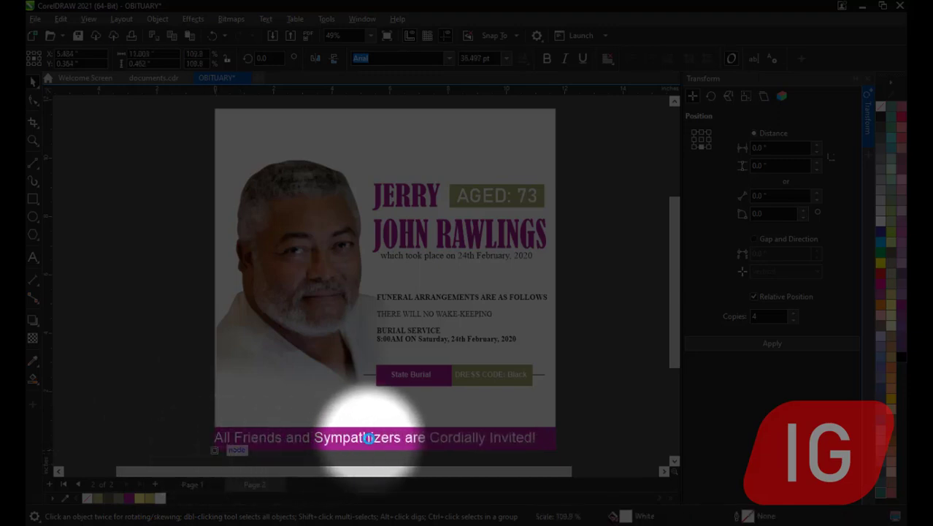
drag(369, 438, 385, 444)
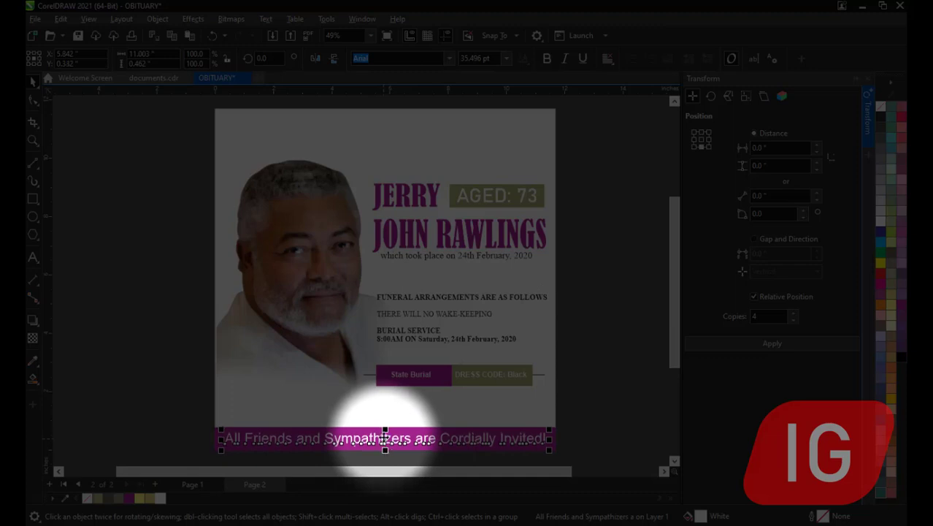
click(229, 111)
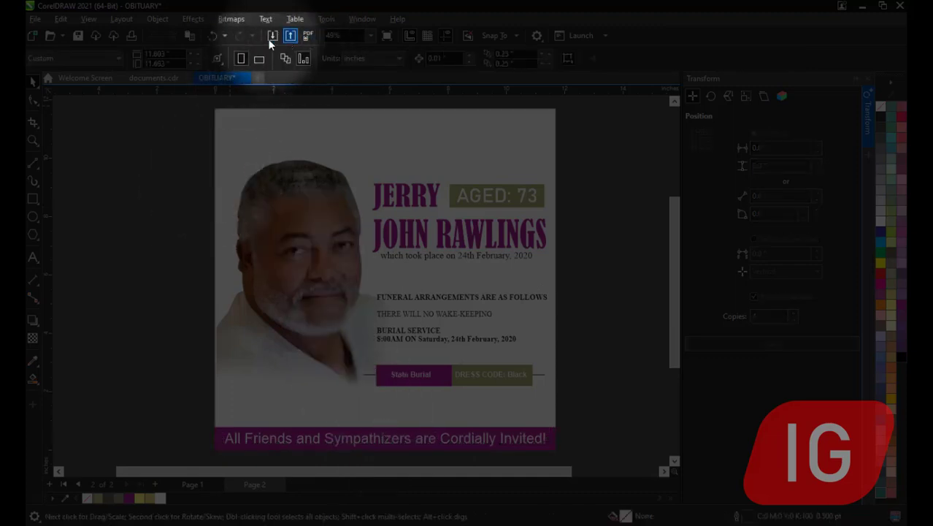
Step: Set the invitation line in italic Brush Script MT and enlarge it to nearly fill the purple strip's width
click(427, 440)
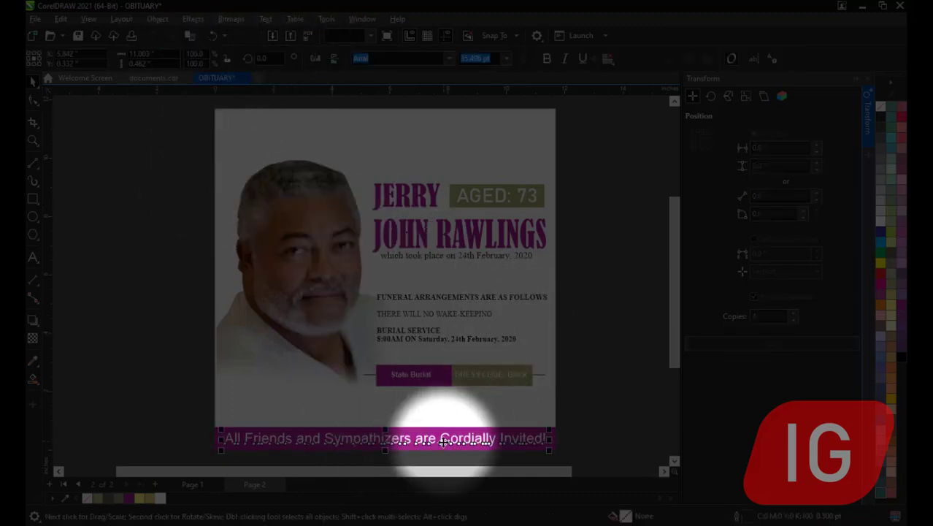
click(378, 59)
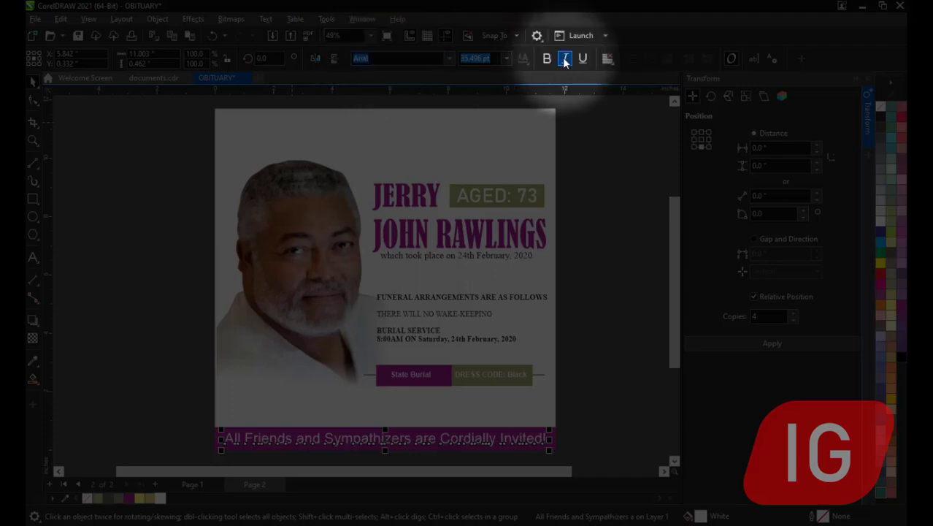
click(448, 61)
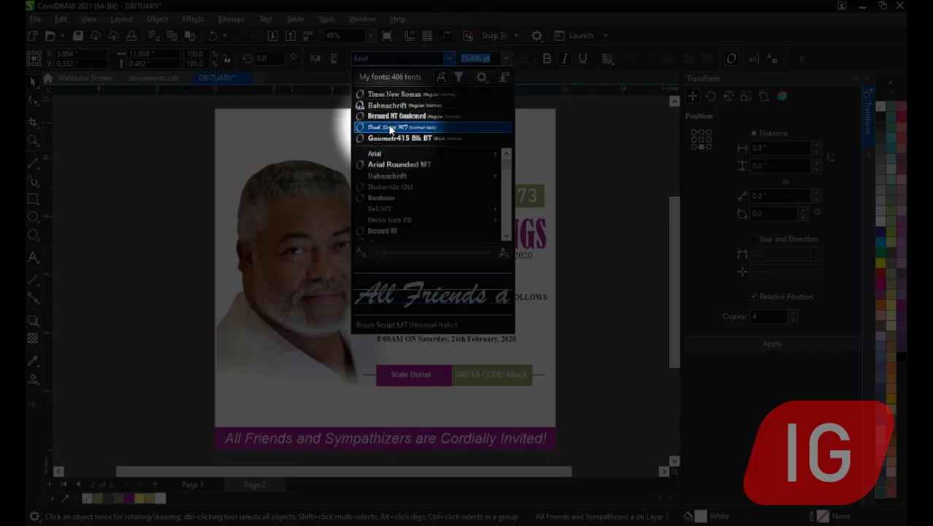
click(390, 128)
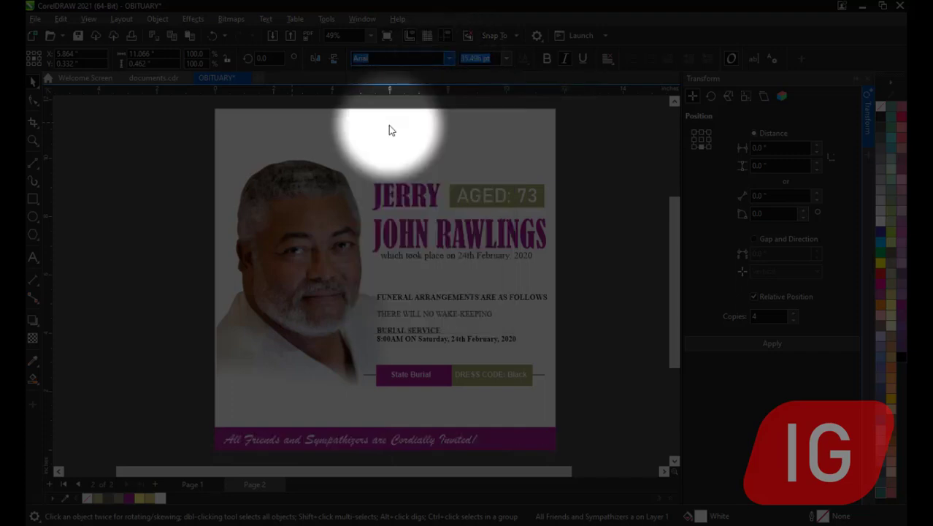
drag(488, 433, 469, 445)
key(Escape)
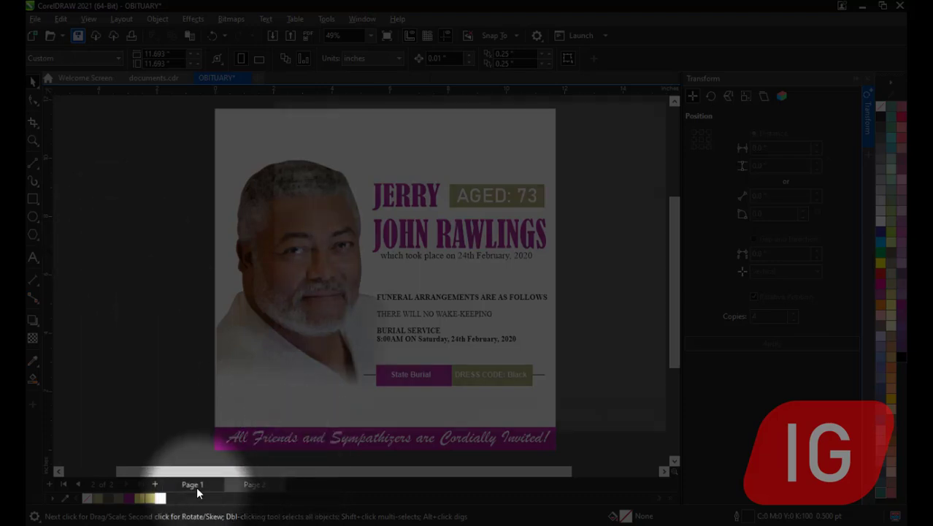
Step: Save the drawing as a CorelDRAW 23.0 (2021) file named OBITUARY
key(ctrl+shift+s)
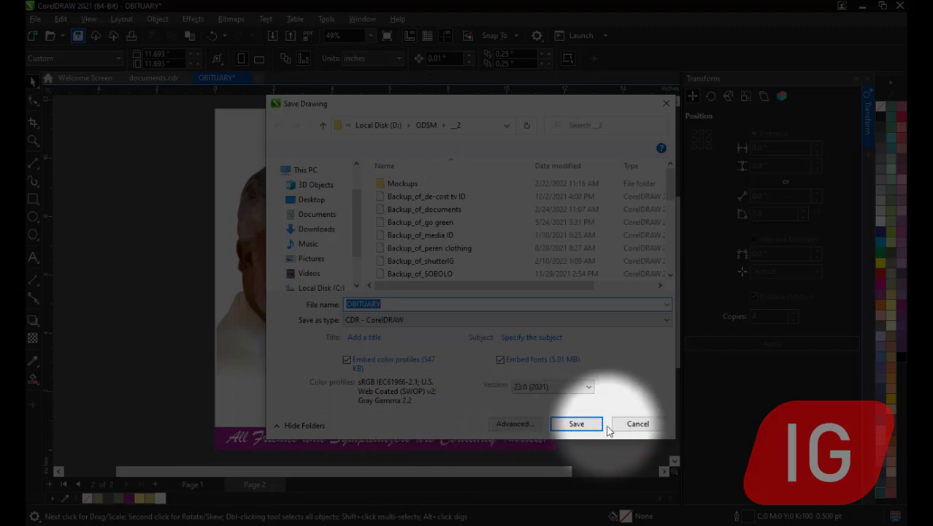
click(601, 425)
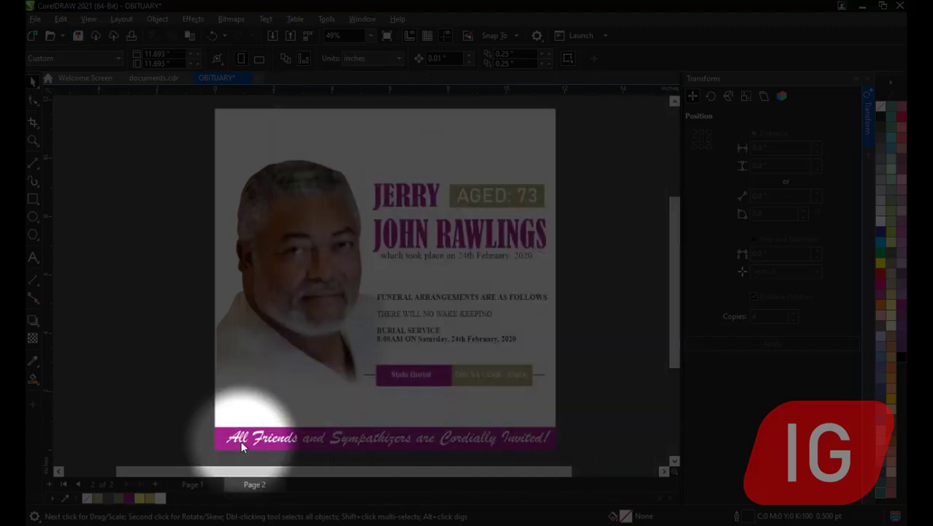
Step: Review the full A3 layout on Page 1 and return to the square Page 2 for comparison
click(188, 485)
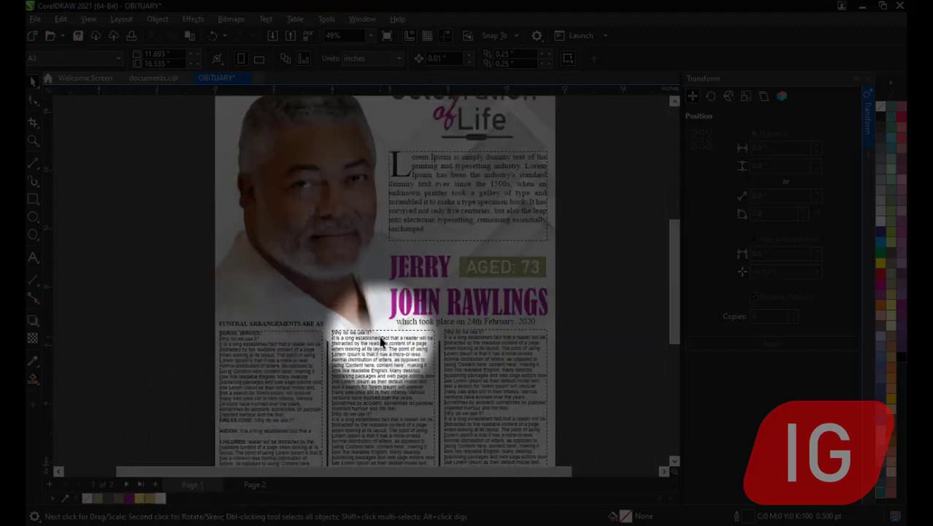
scroll(380, 342, down, 4)
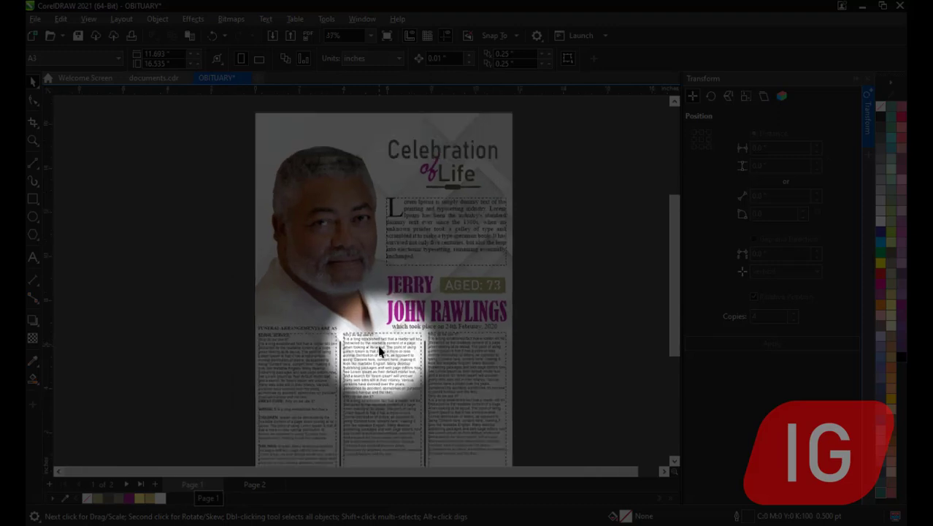
drag(673, 261, 672, 275)
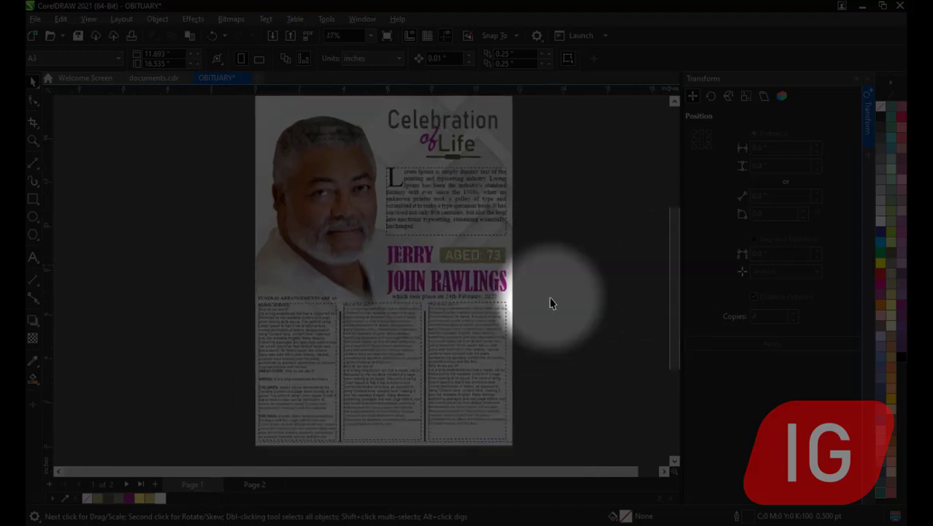
scroll(546, 298, up, 1)
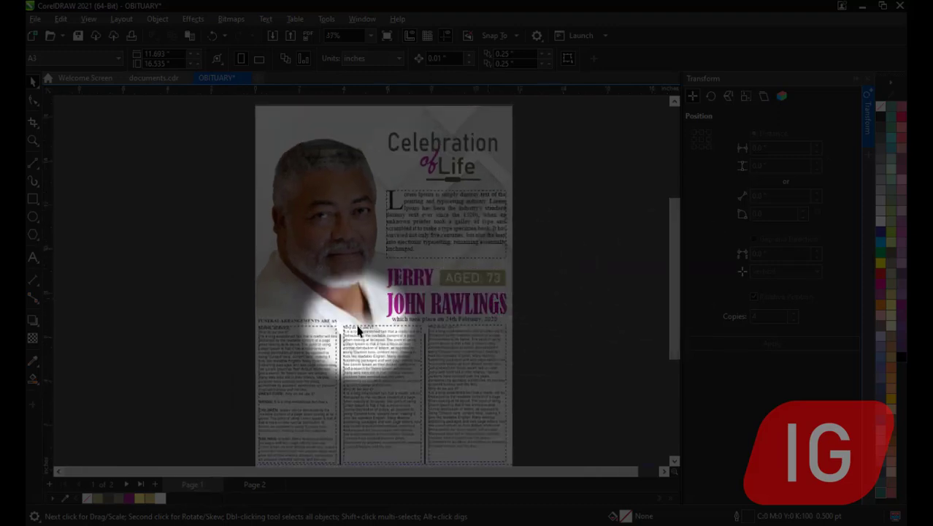
click(238, 488)
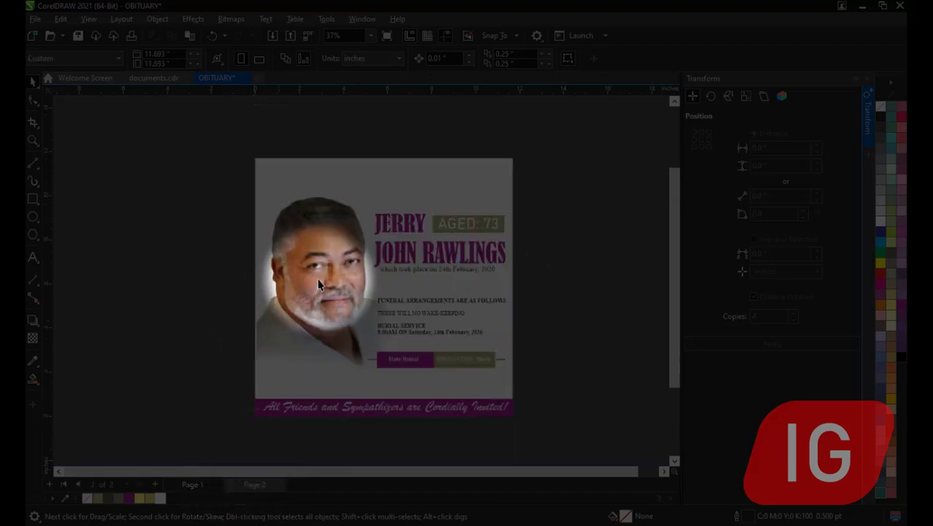
drag(319, 284, 325, 240)
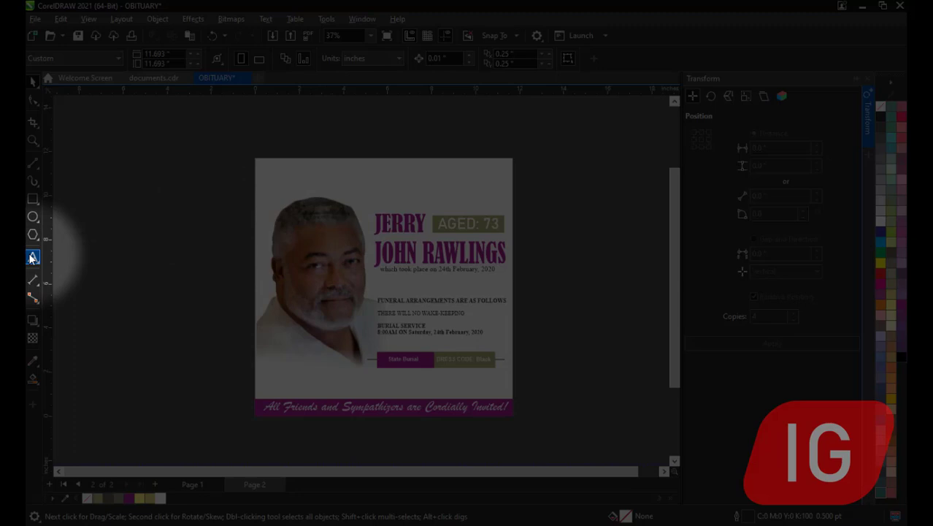
Step: Add the text "It is with a heavy heart that we announce the passing of our beloved" near the page's upper edge at 16 pt
click(32, 258)
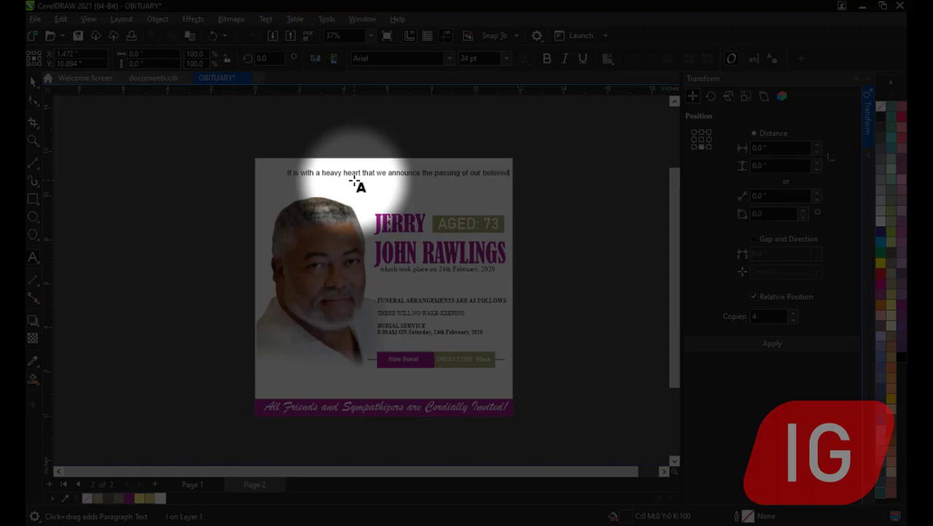
click(33, 79)
click(394, 173)
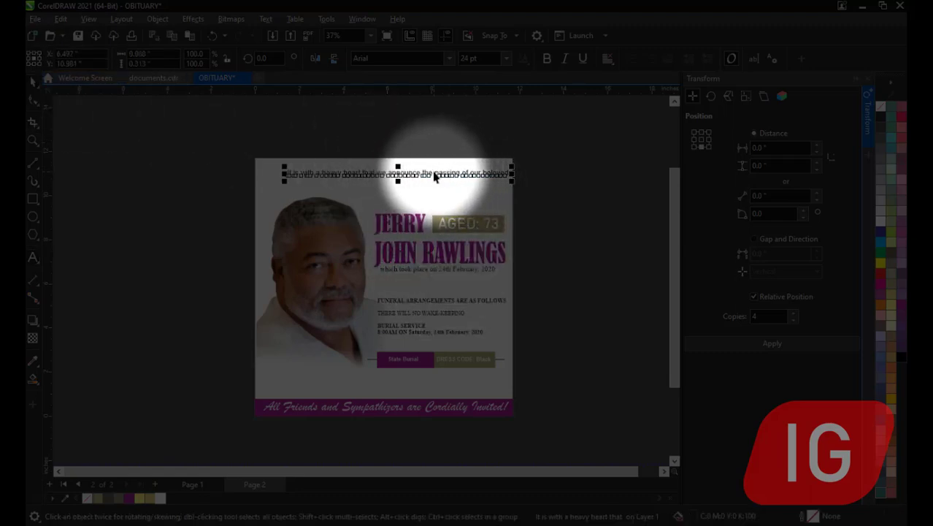
click(506, 59)
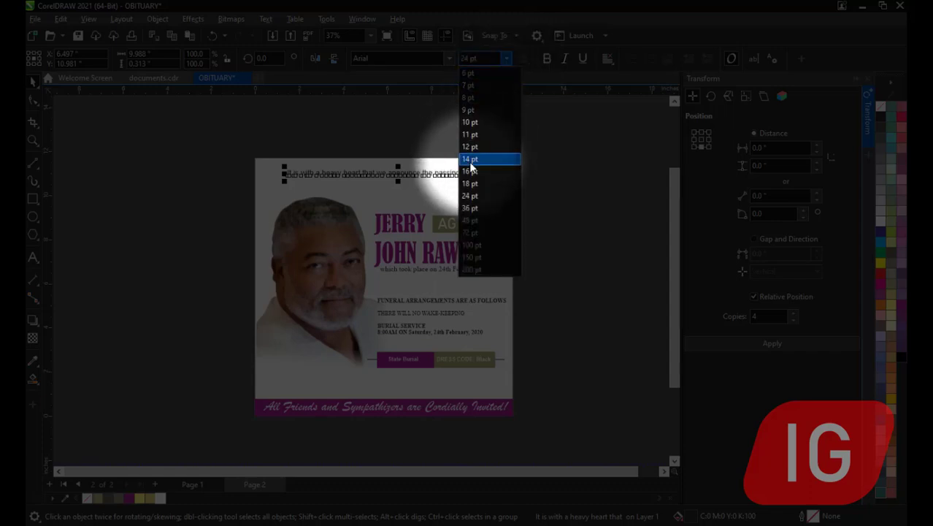
click(469, 171)
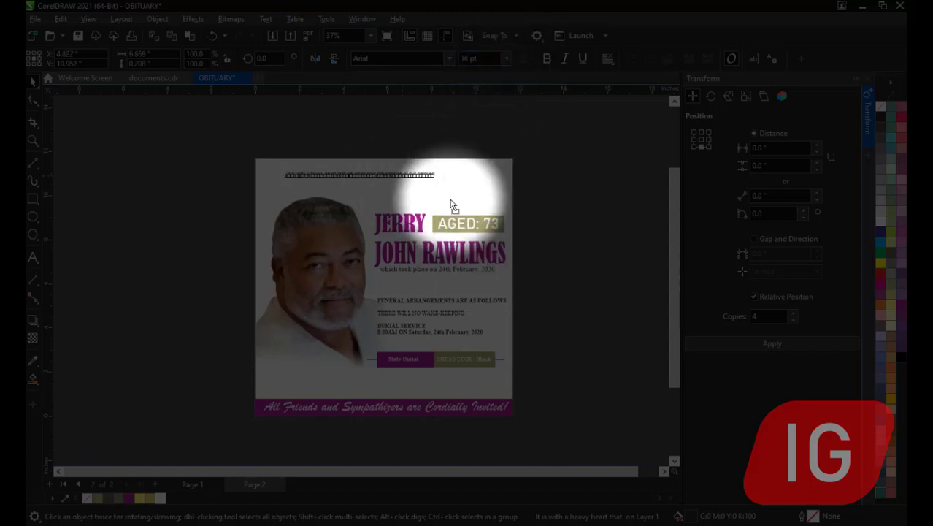
Step: Shrink the announcement line to about 5.78 in wide and place it directly above the name and age label
drag(473, 211, 507, 174)
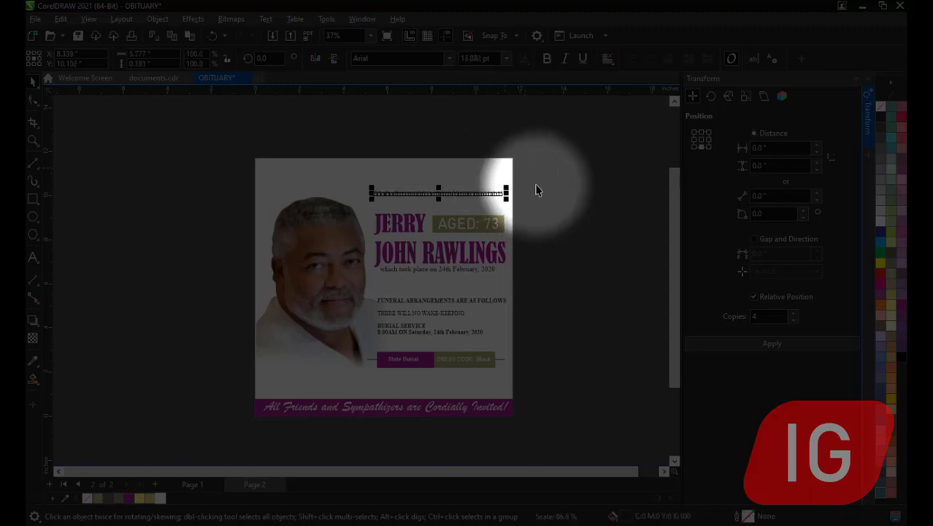
click(465, 181)
scroll(446, 193, up, 2)
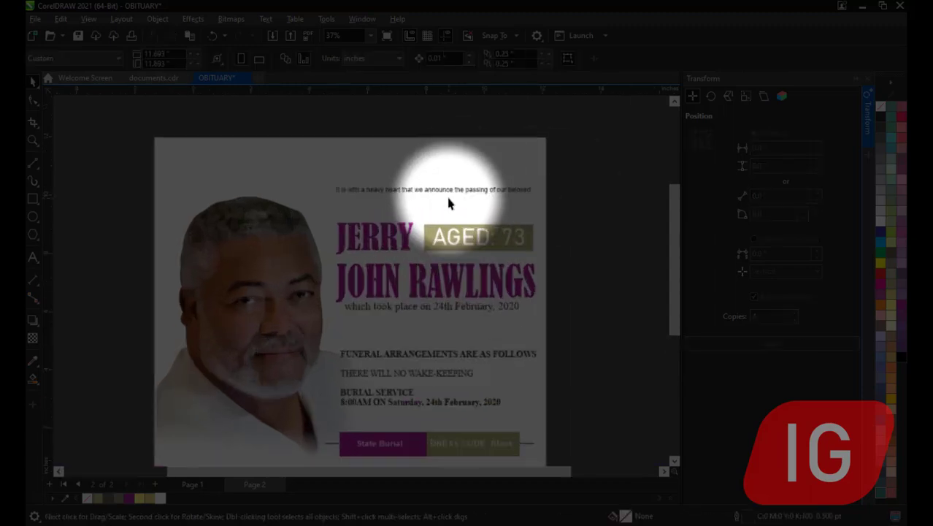
drag(410, 192, 414, 208)
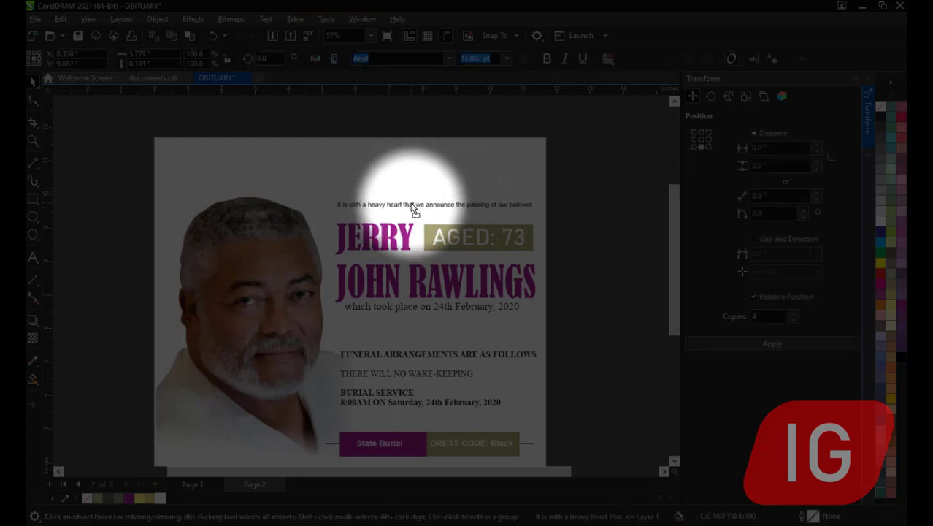
scroll(410, 155, down, 2)
click(531, 246)
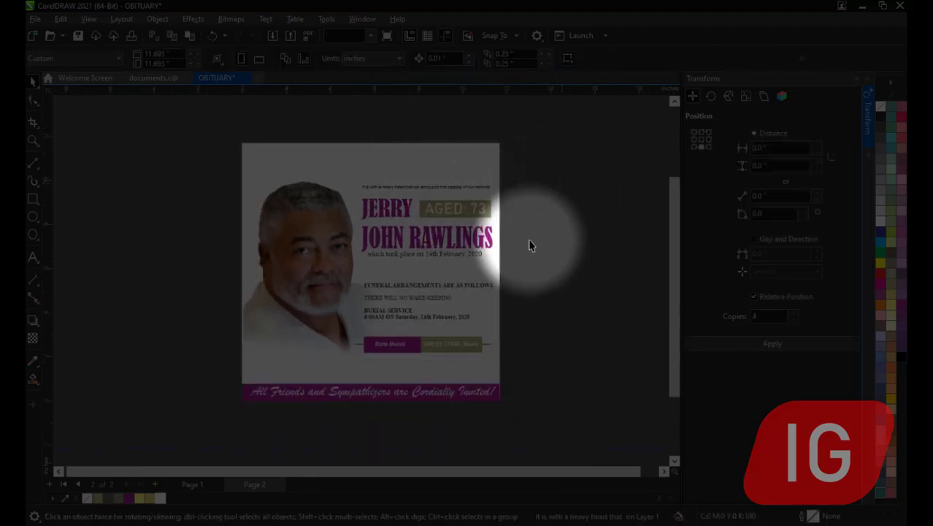
Step: Review the finished square page, and examine the name lines and age label on Page 1
click(387, 35)
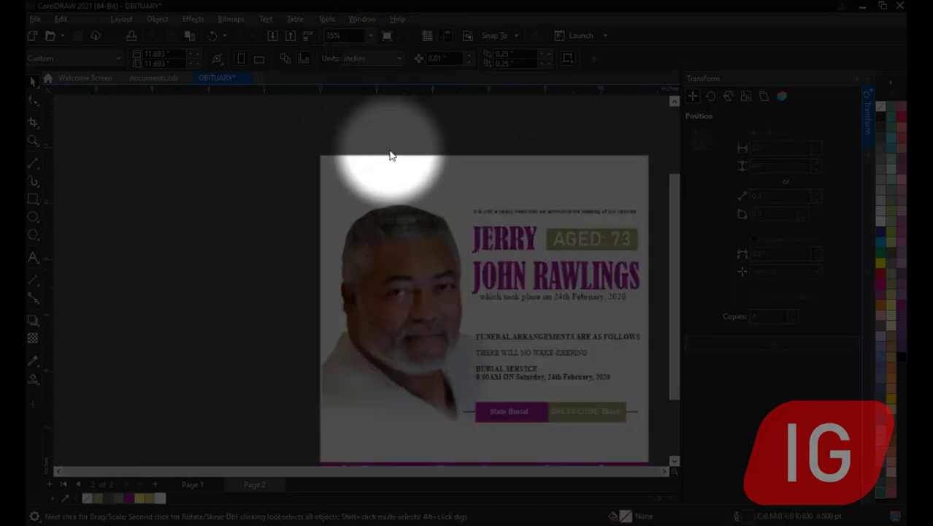
scroll(390, 155, down, 1)
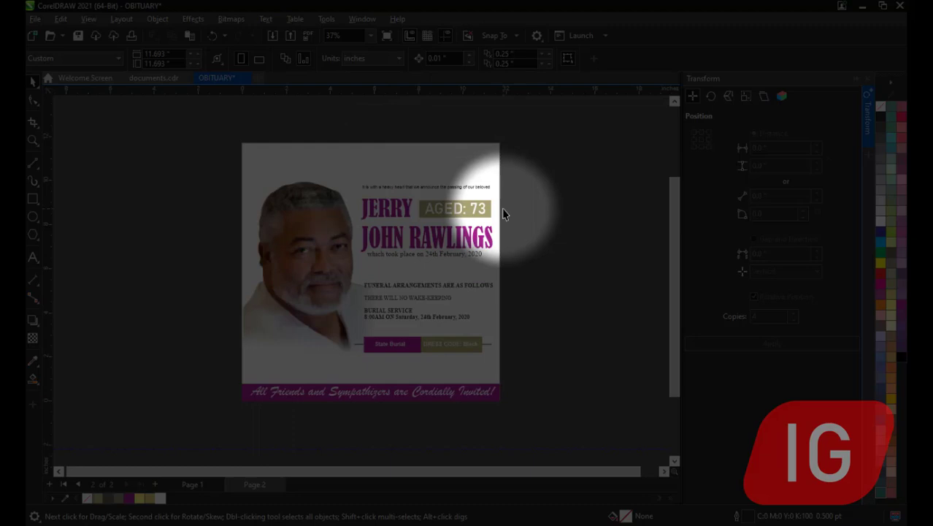
click(192, 484)
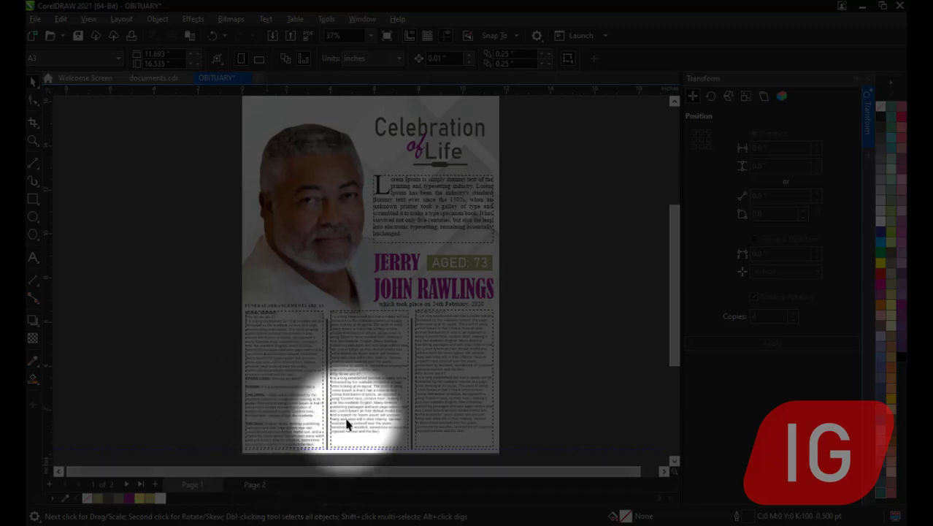
click(409, 265)
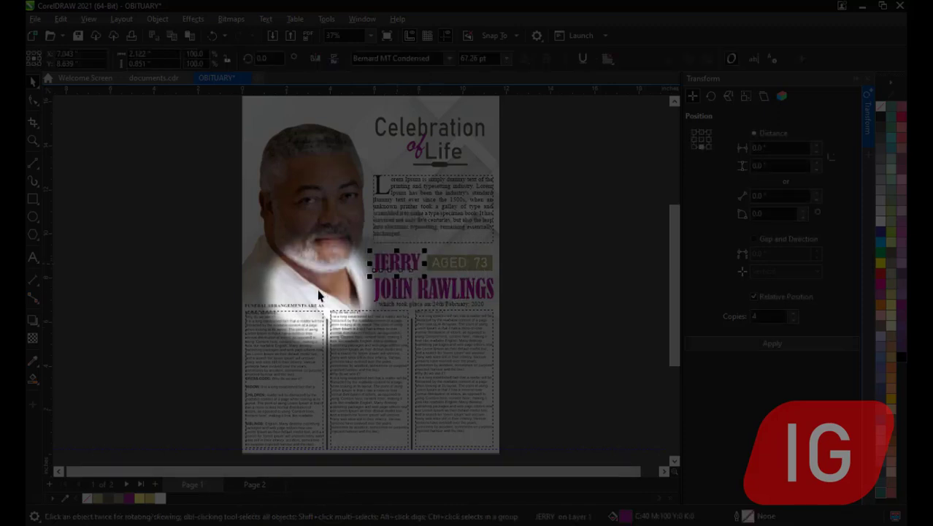
click(393, 301)
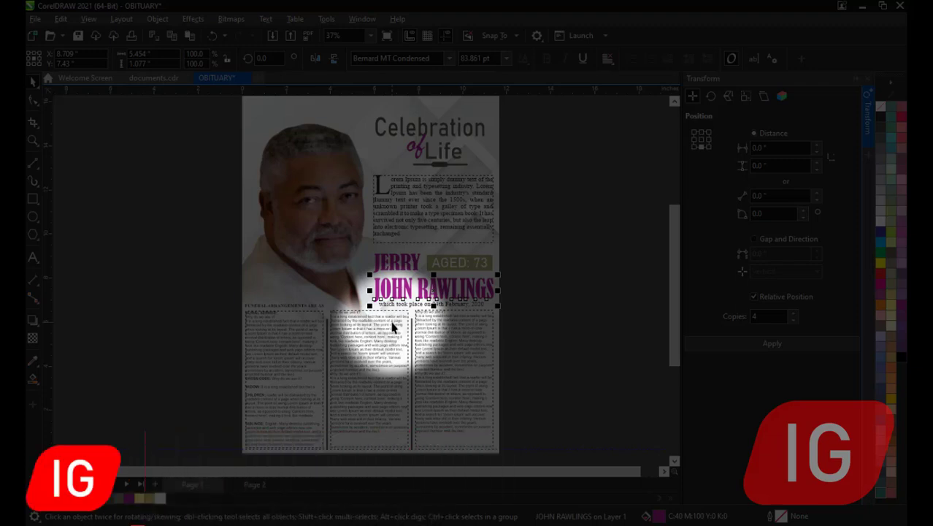
click(549, 315)
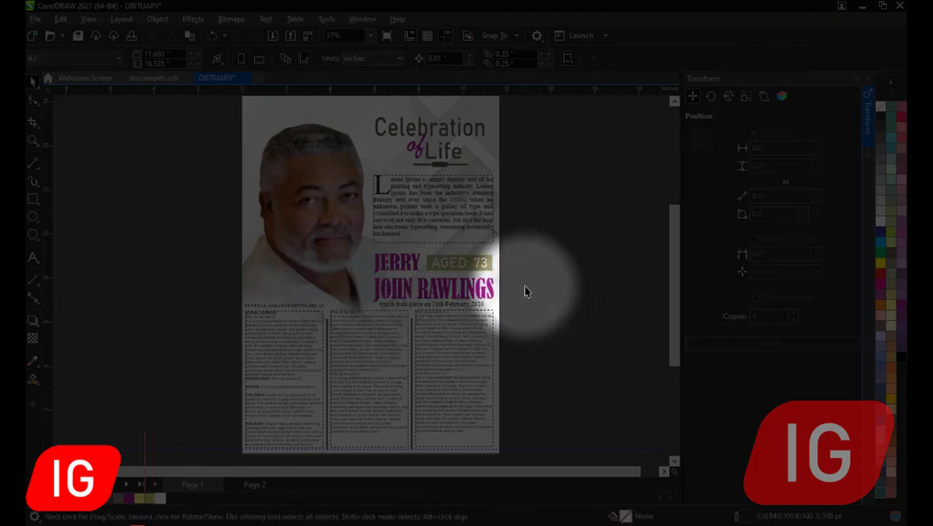
click(433, 300)
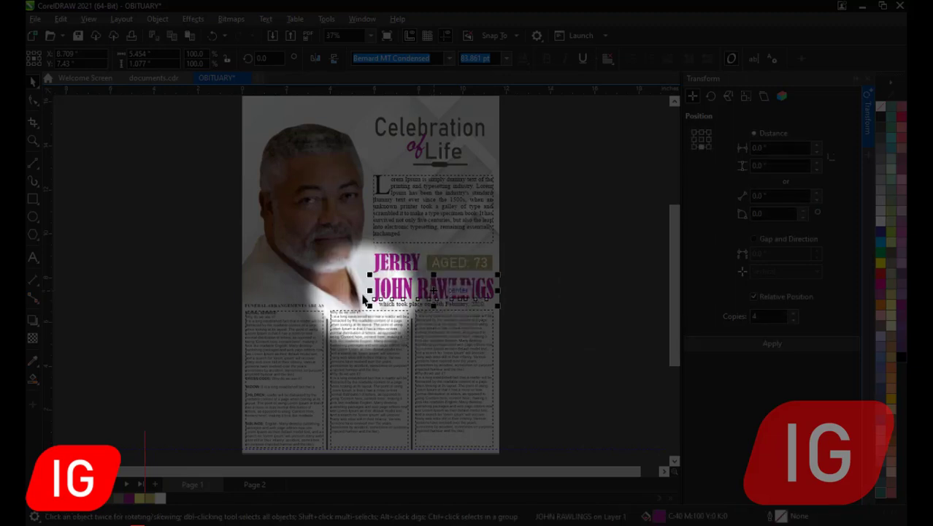
click(385, 266)
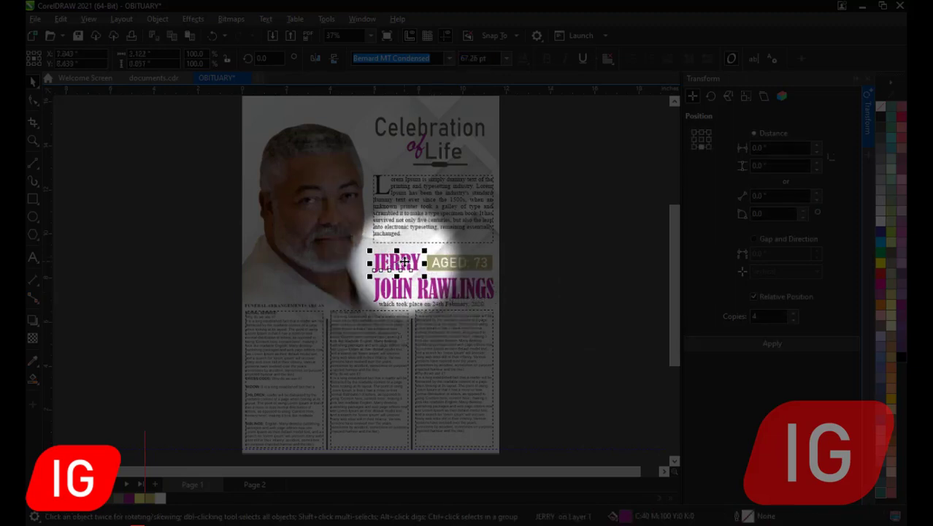
click(462, 263)
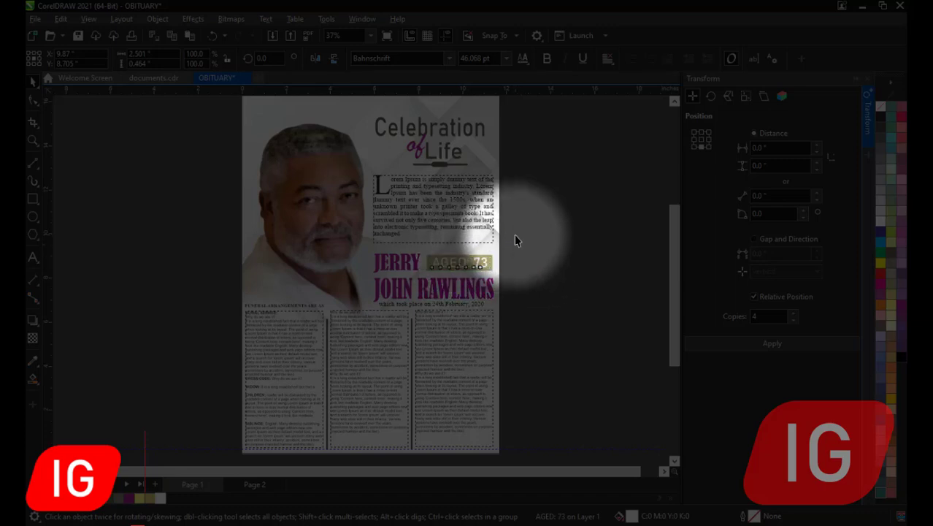
click(515, 241)
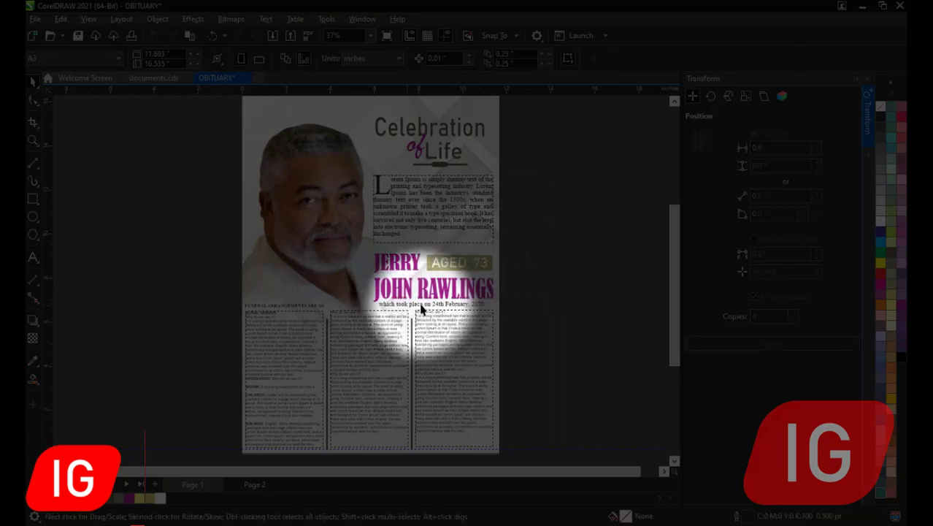